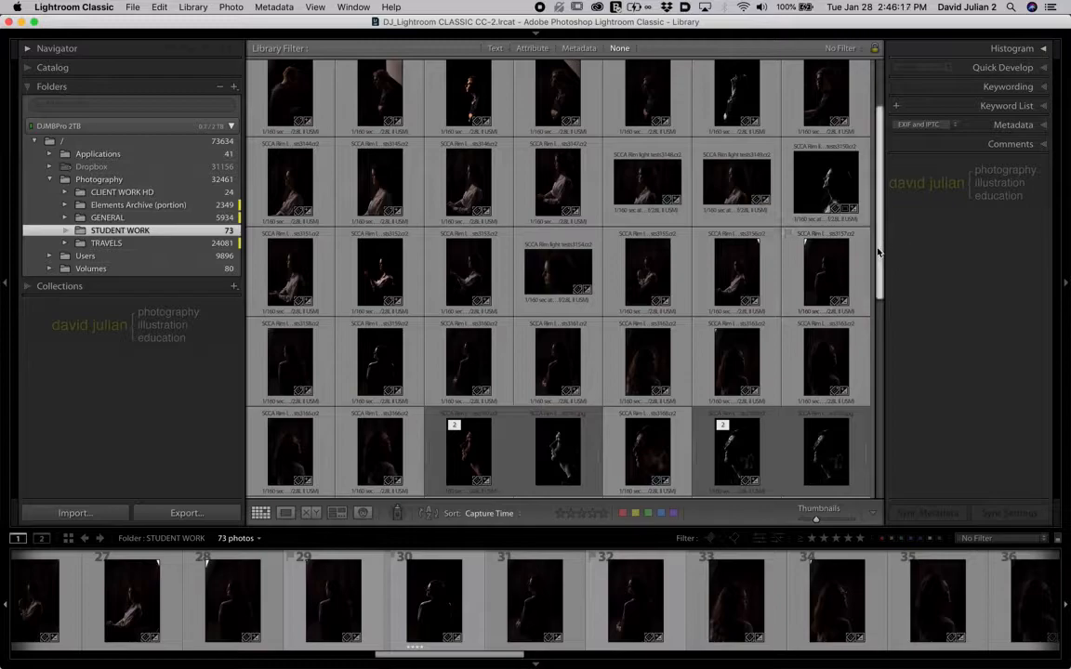
- View the first three photos of the STUDENT WORK folder individually at full size, then return to the thumbnail grid
drag(880, 253, 879, 181)
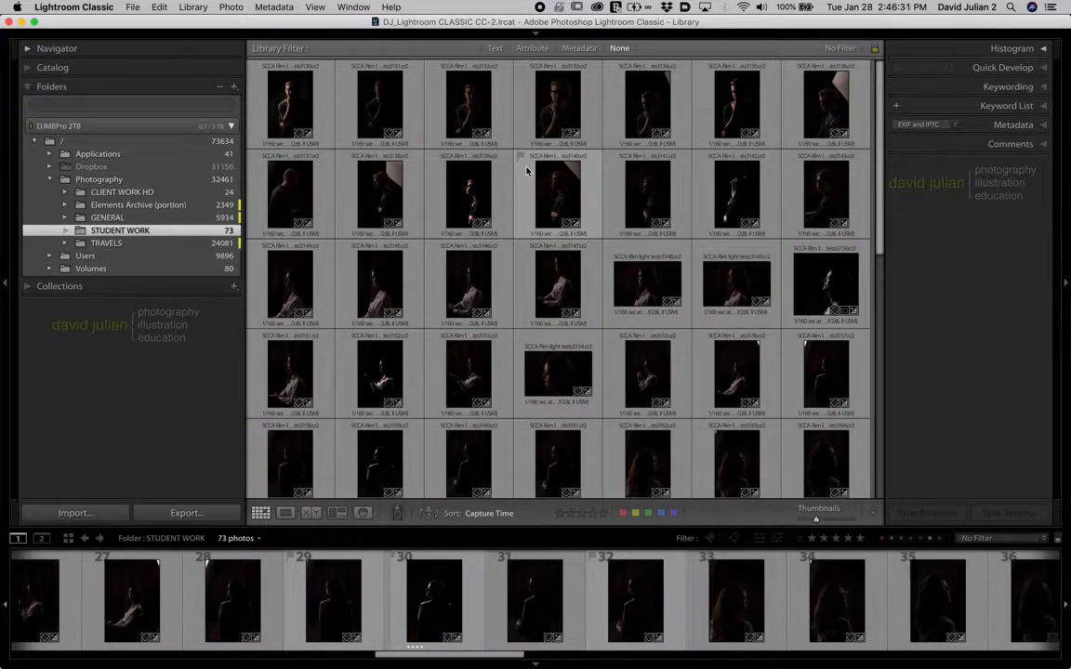
click(287, 97)
double_click(287, 97)
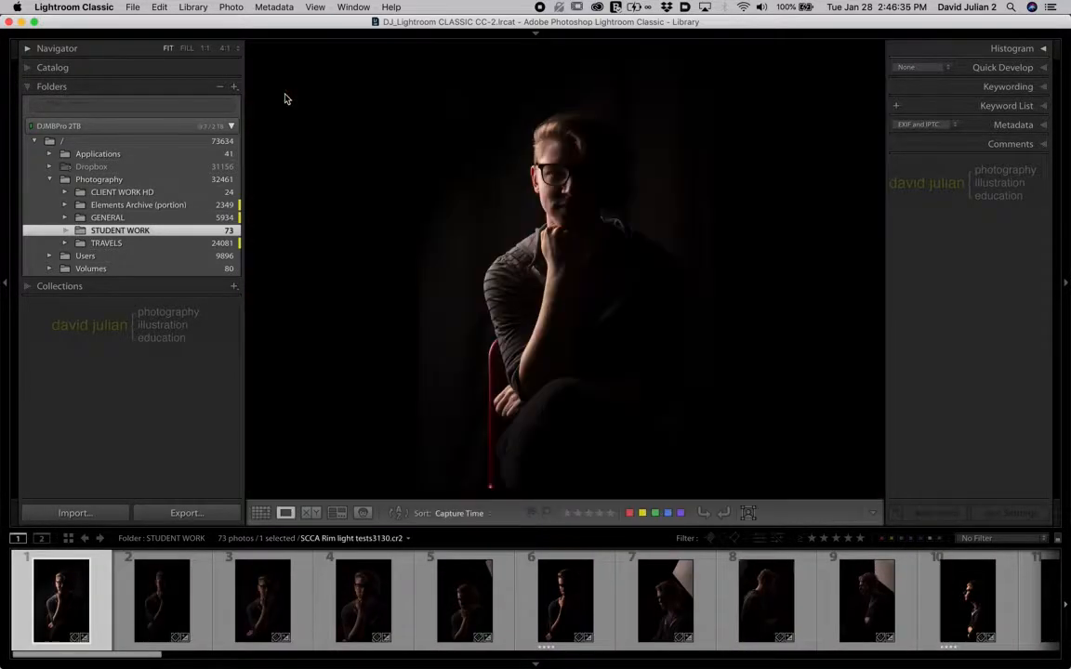
key(Right)
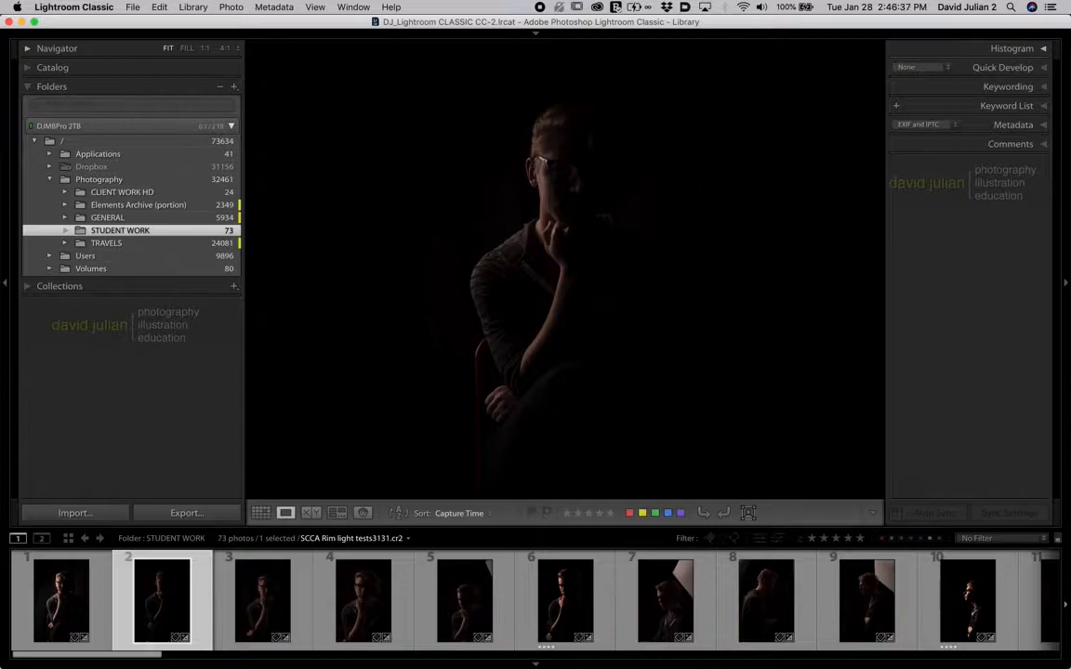
key(Right)
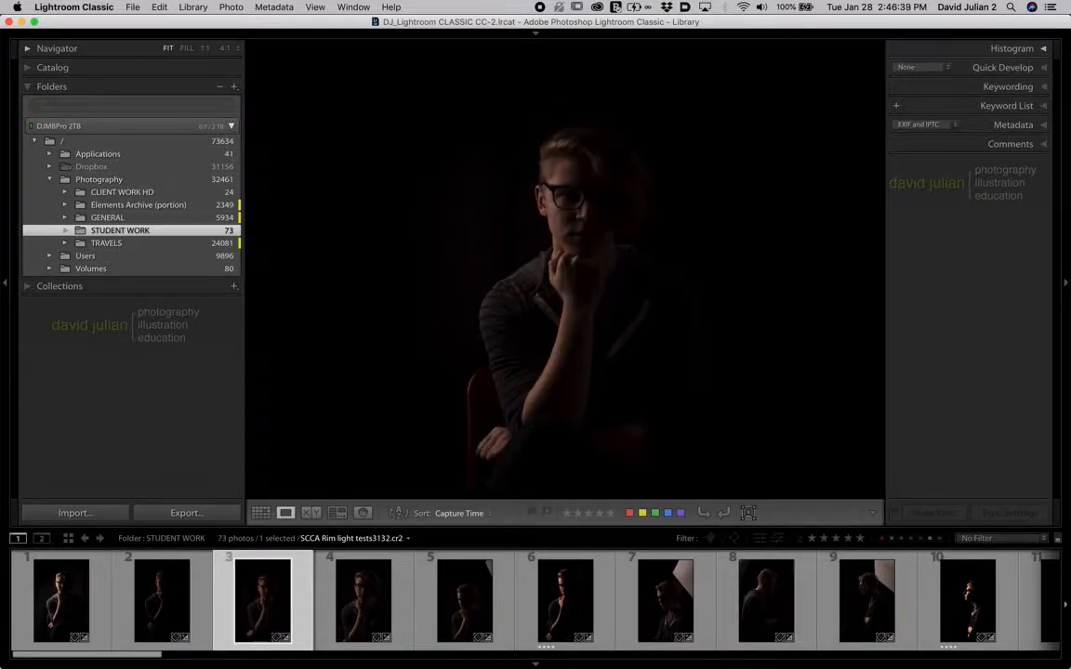
click(265, 514)
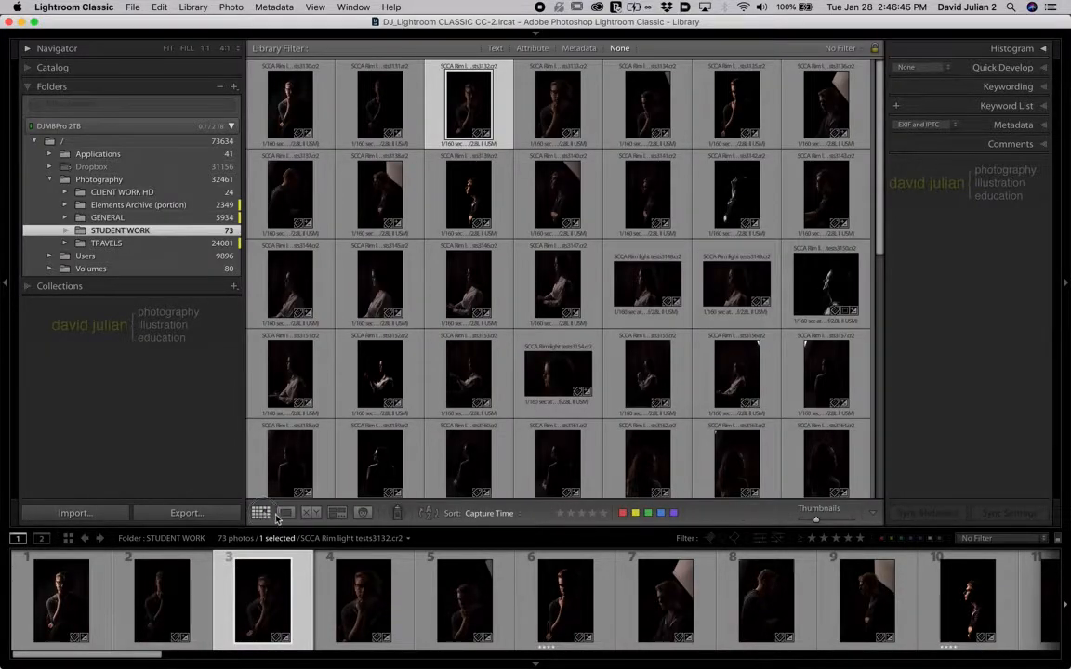
- Return to Loupe view, browse to SCCA Rim light tests3135.cr2 and rate it four stars
click(286, 514)
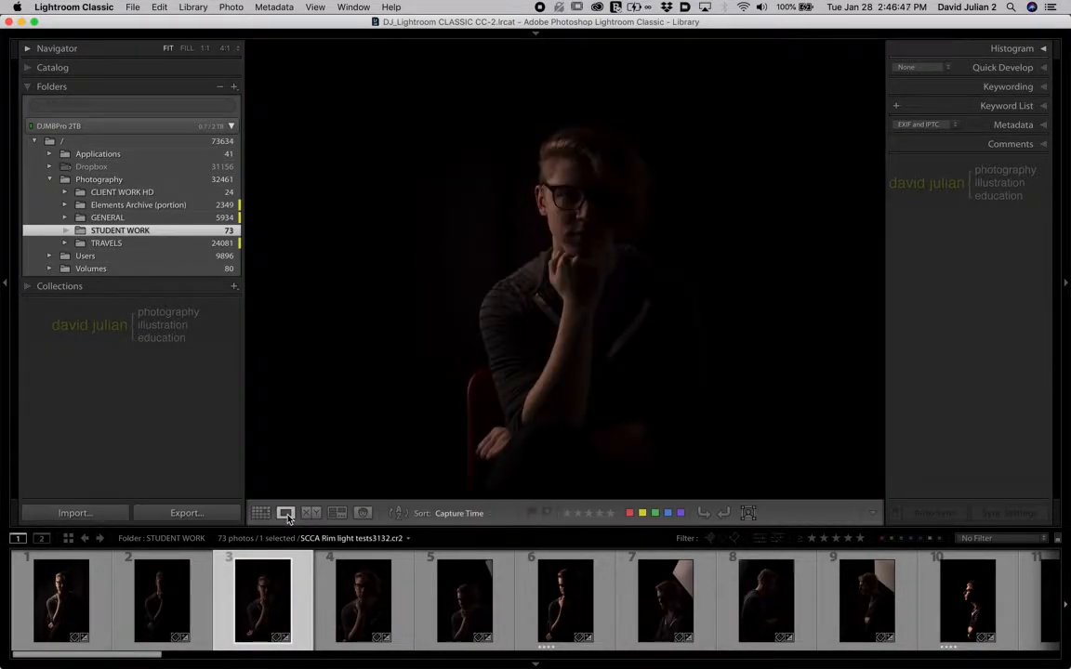
key(Right)
key(Right)
key(Right)
key(Right)
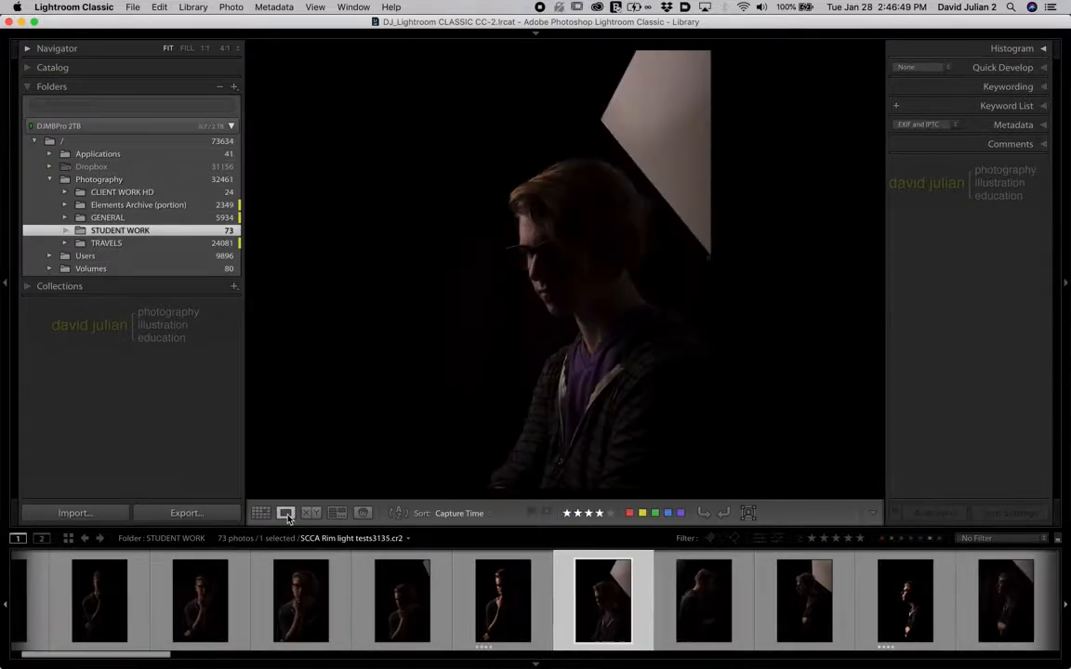
key(Left)
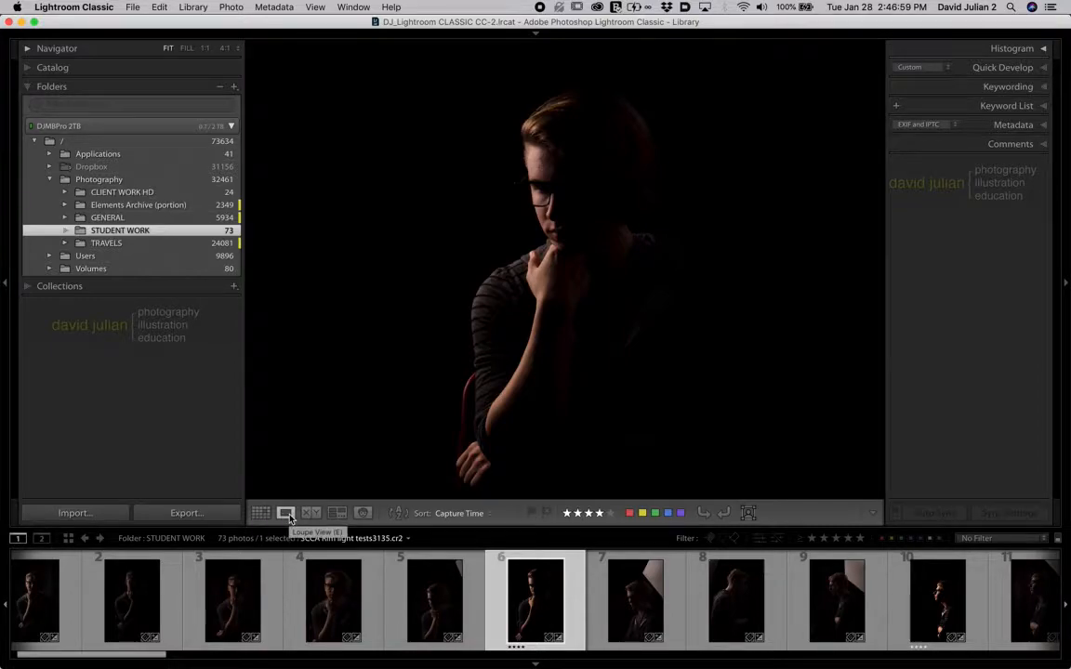
key(4)
- Browse ahead to the profile portrait SCCA Rim light tests3139.cr2 and rate it four stars
key(Right)
key(Right)
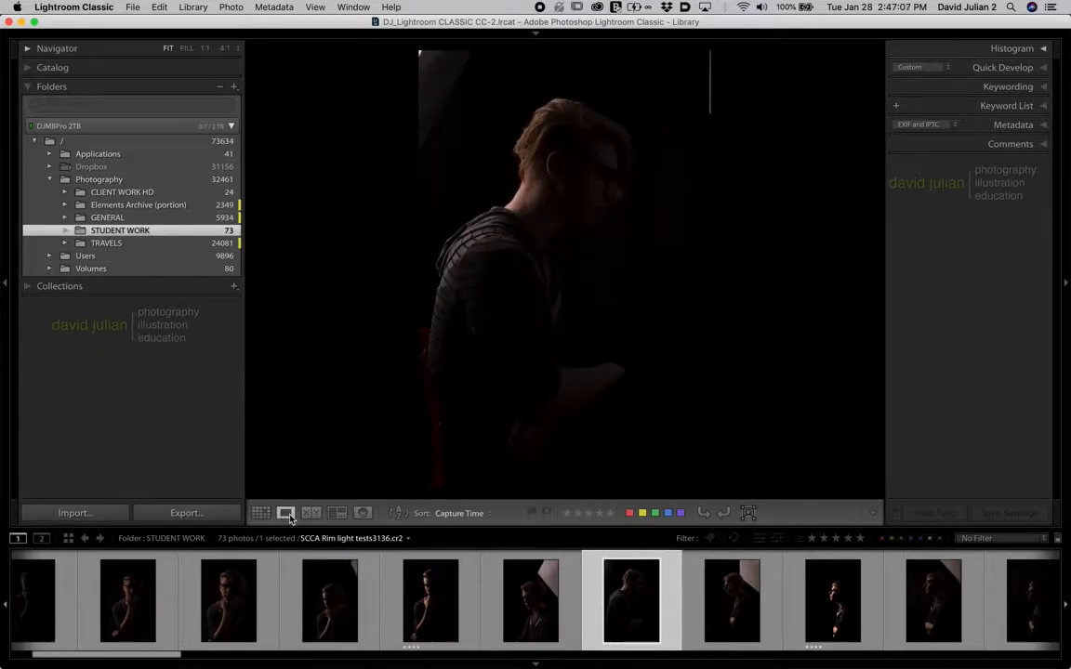
key(Right)
key(Right)
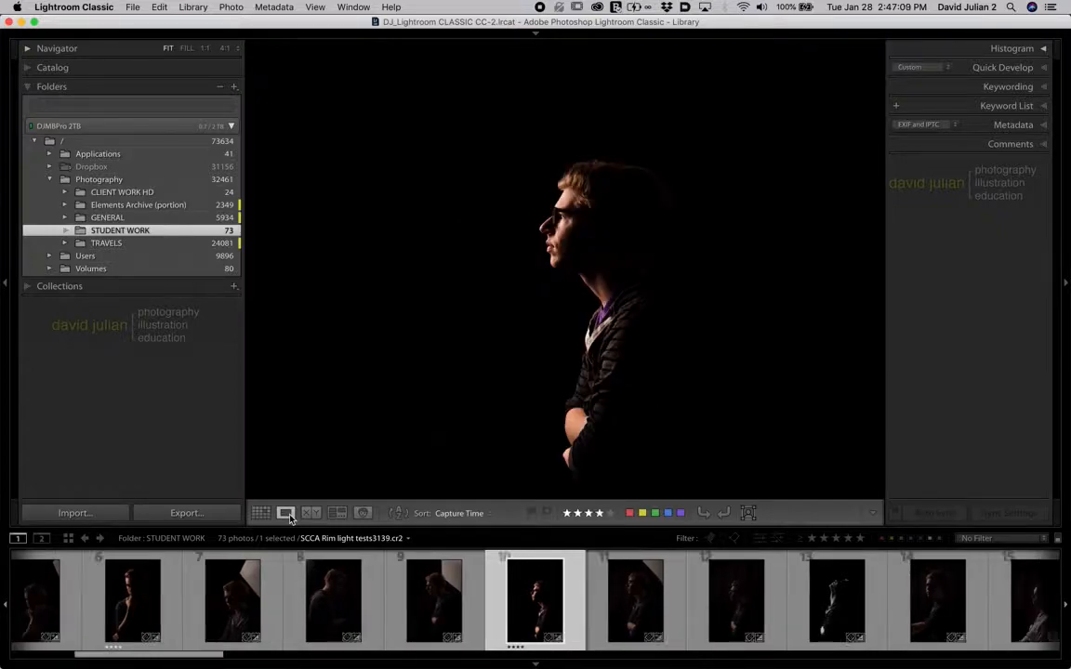
key(4)
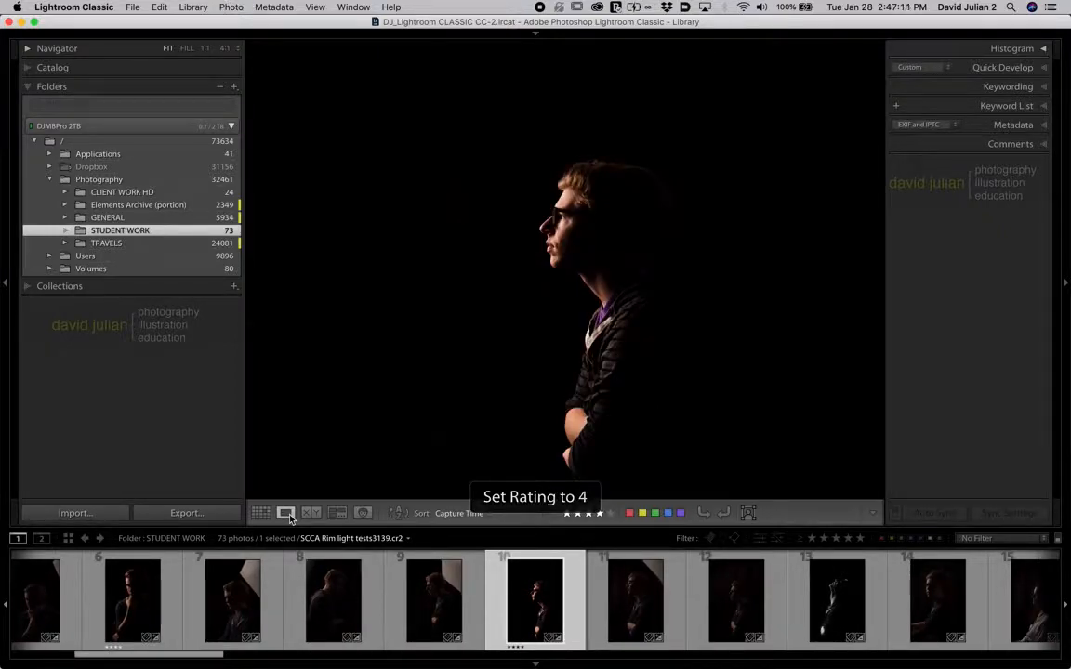
- Browse ahead to SCCA Rim light tests3152.cr2, the woman with raised hands, and rate it four stars
key(Right)
key(Right)
key(Right)
key(Right)
key(Right)
key(Right)
key(Right)
key(Right)
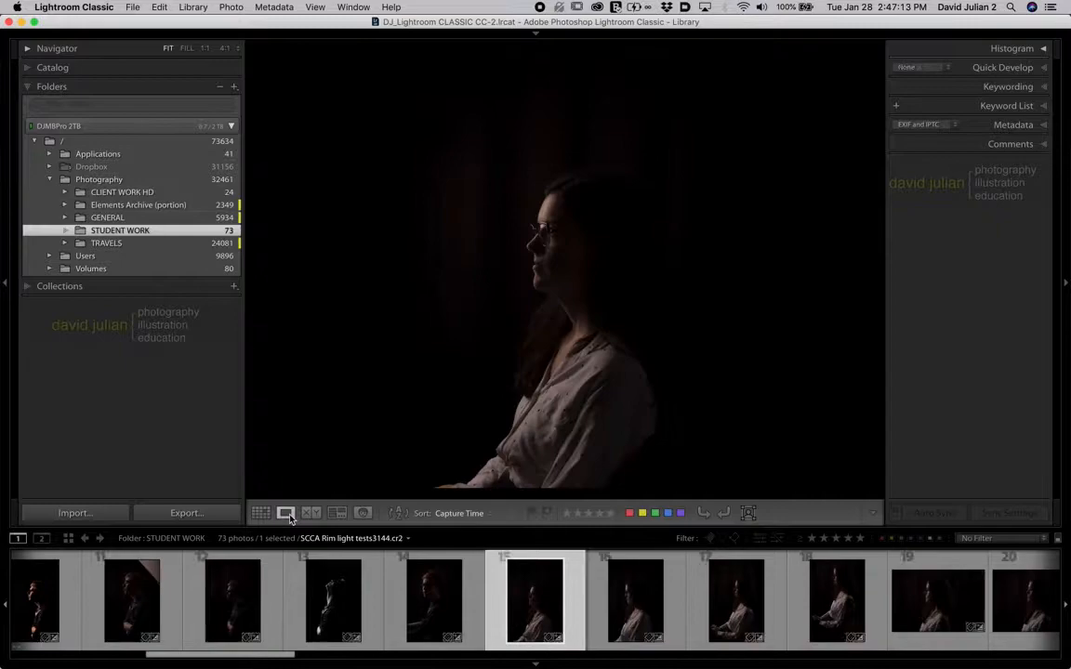
key(Right)
key(Right)
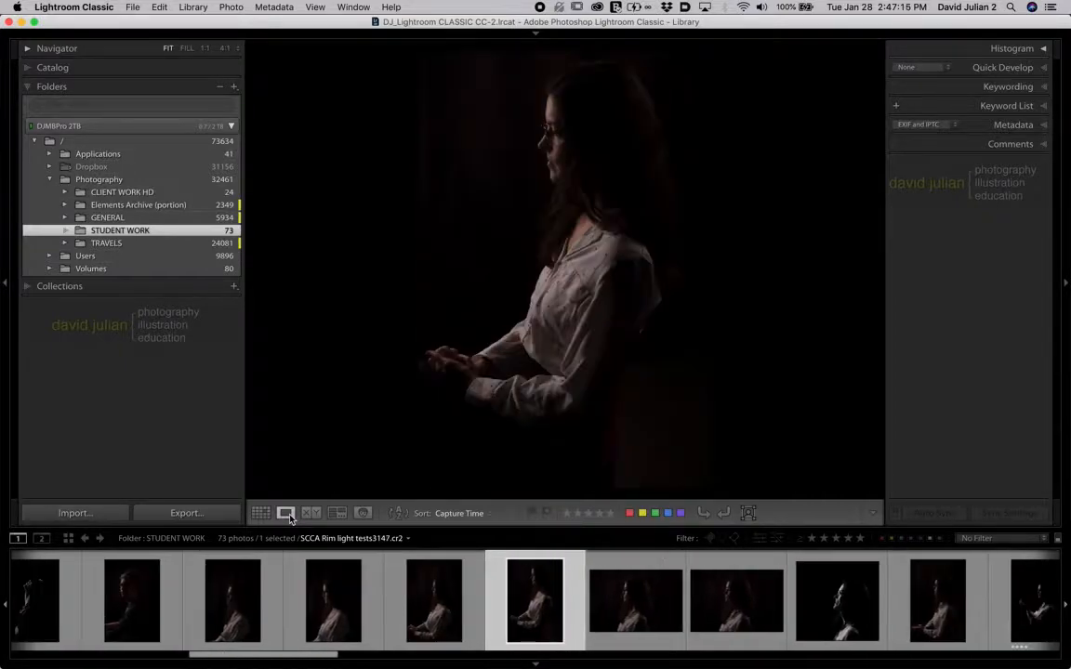
key(Right)
key(Right)
key(Right)
key(Right)
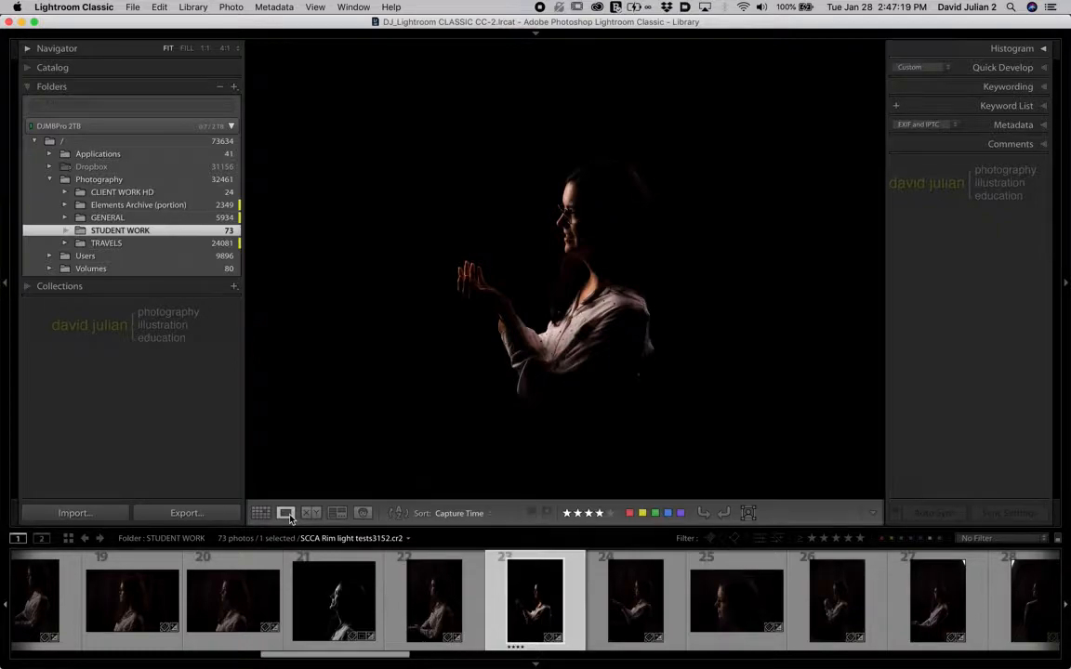
key(4)
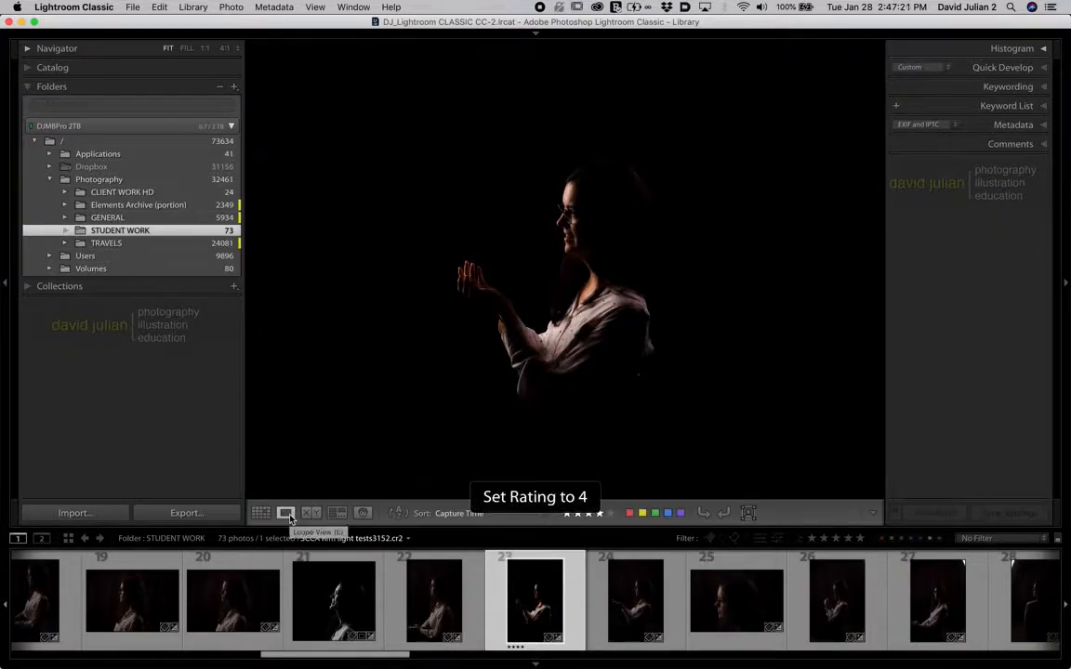
- Browse ahead to SCCA Rim light tests3159.cr2, the woman seen from behind, and rate it four stars
key(Right)
key(Right)
key(Right)
key(Right)
key(Right)
key(Right)
key(Right)
key(Right)
key(Right)
key(Right)
key(Right)
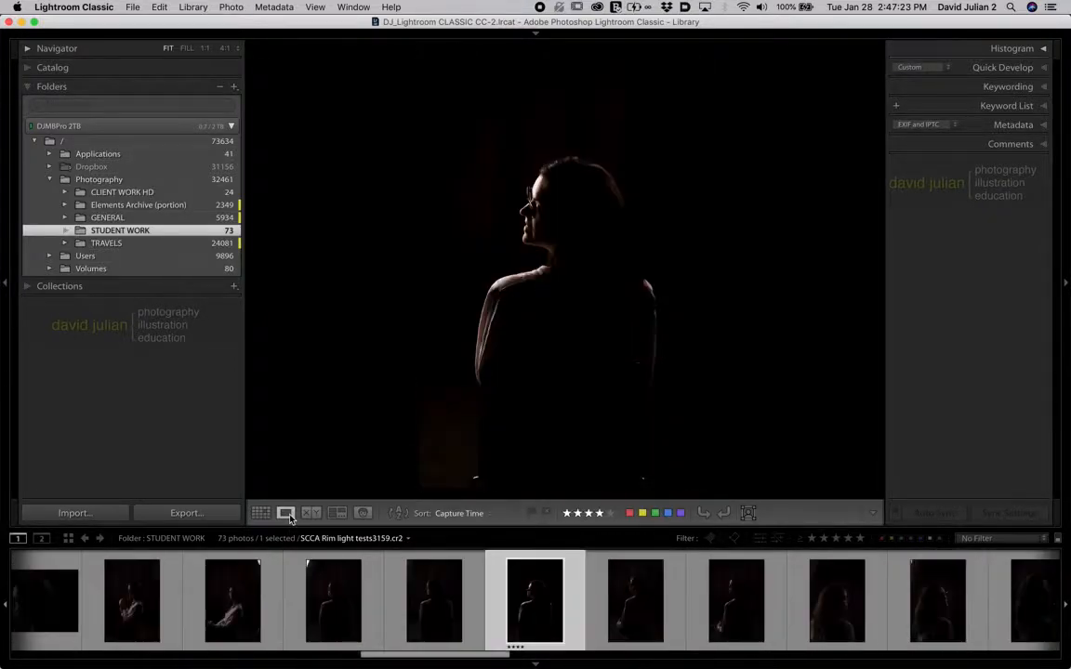
key(4)
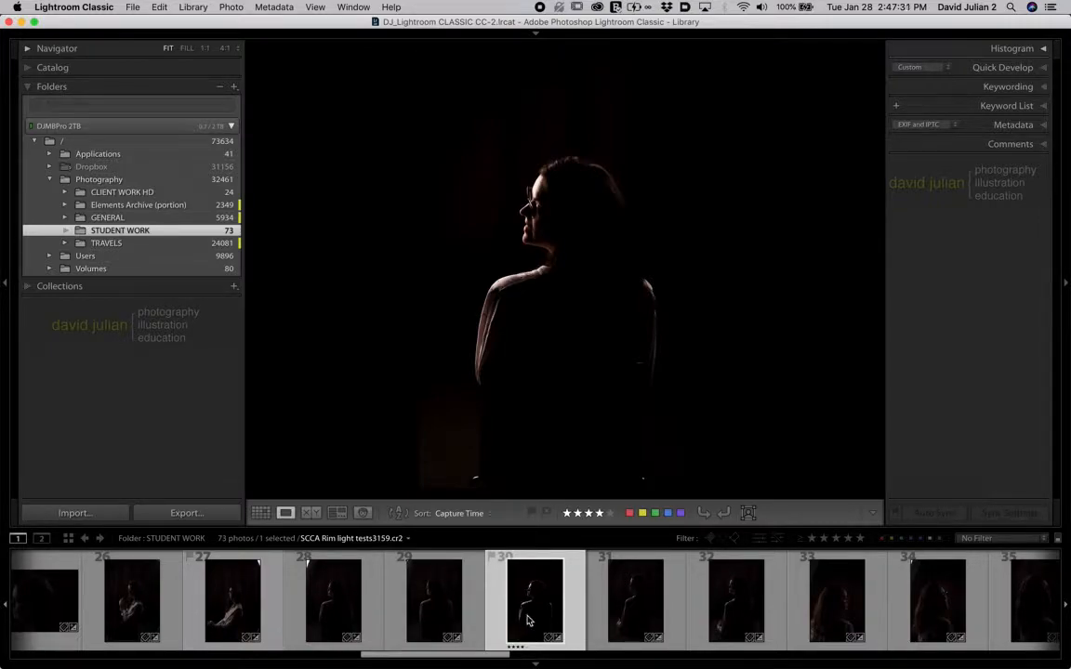
- Assign the red color label to SCCA Rim light tests3159.cr2 and move on to the following photo
click(629, 516)
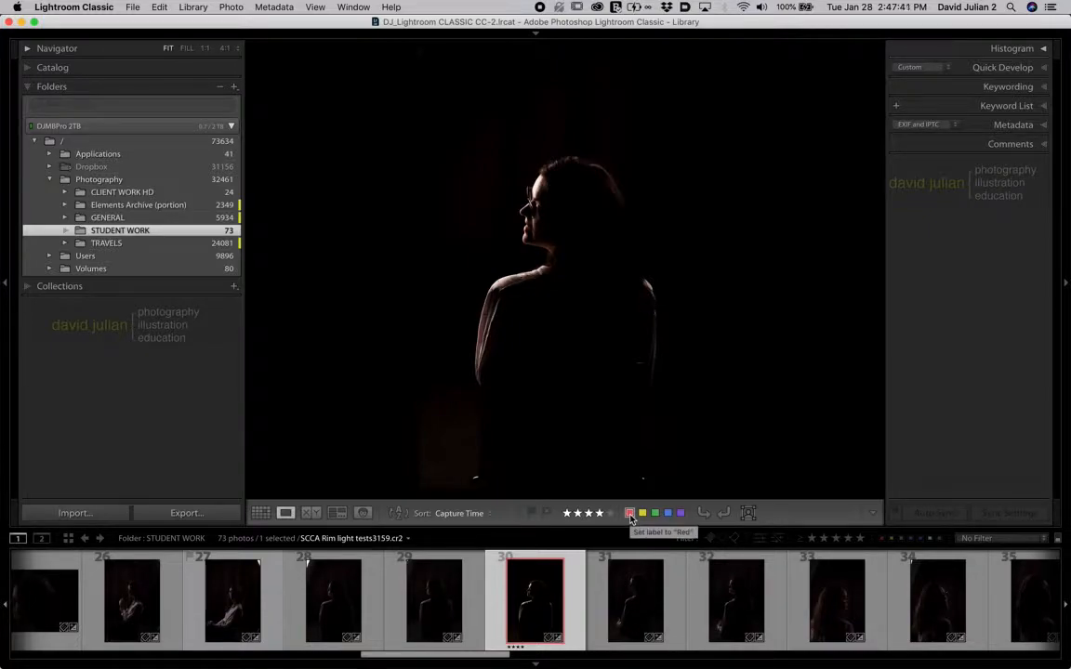
key(8)
key(6)
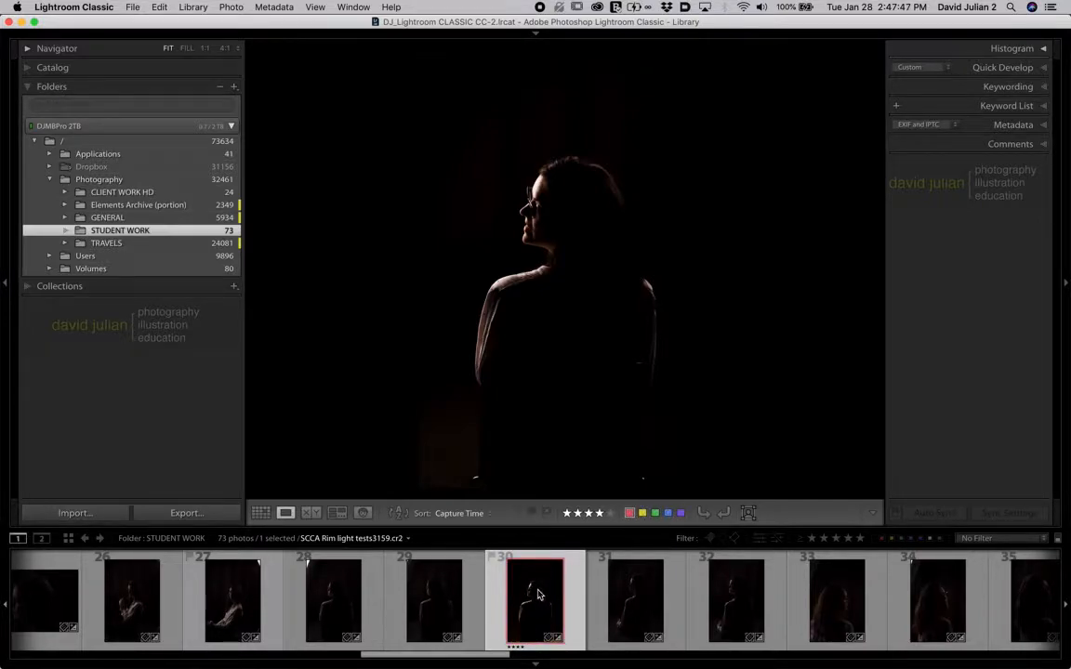
key(Right)
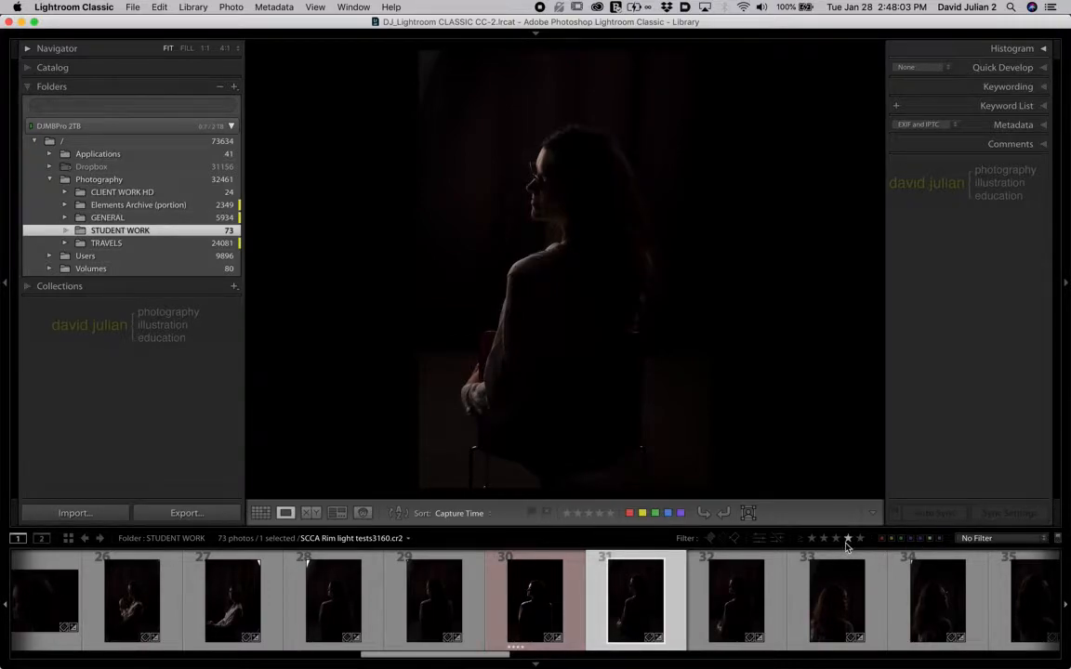
- Filter the folder's photos by rating up to four stars and higher, combined with the red color label
click(813, 540)
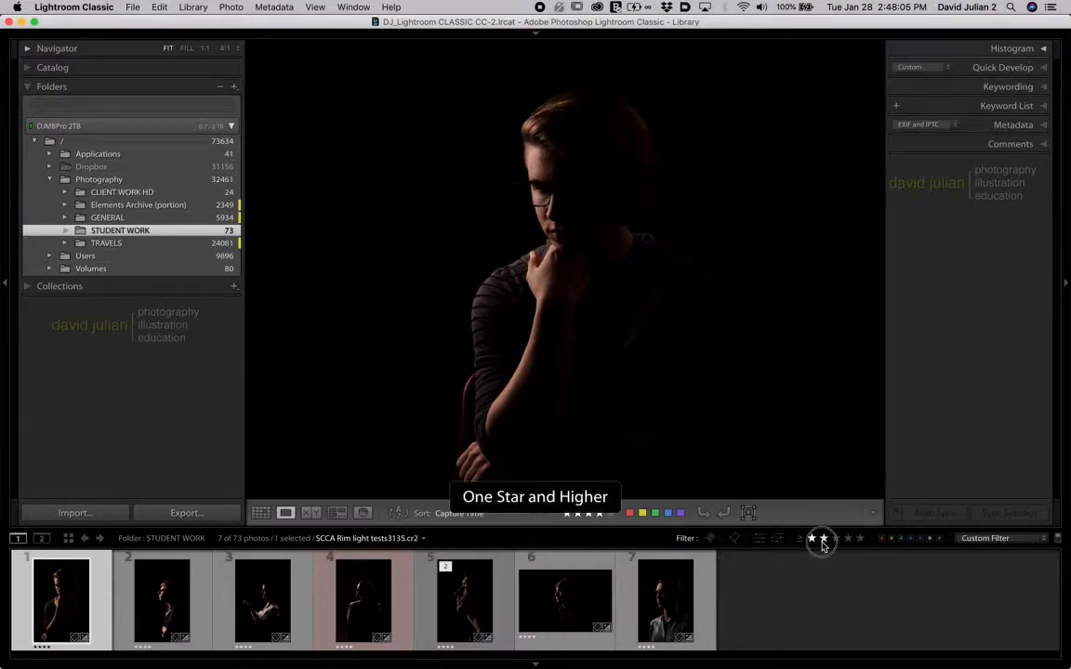
click(823, 540)
click(836, 540)
click(847, 540)
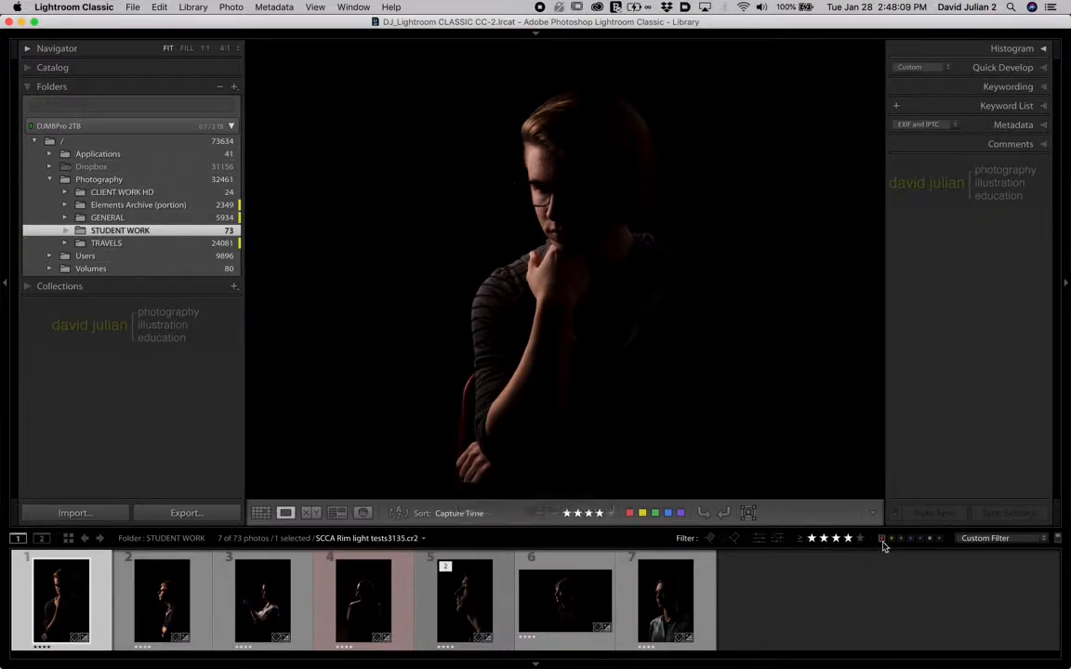
click(882, 538)
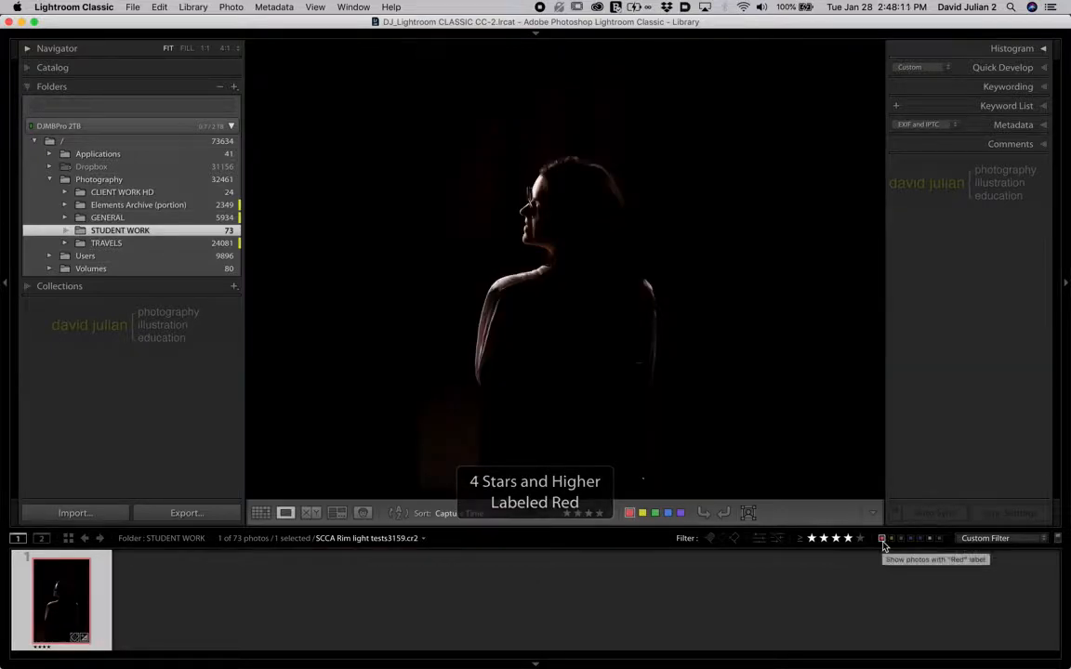
- Clear the rating and red label filters, then show only photos rated four stars and higher
click(836, 539)
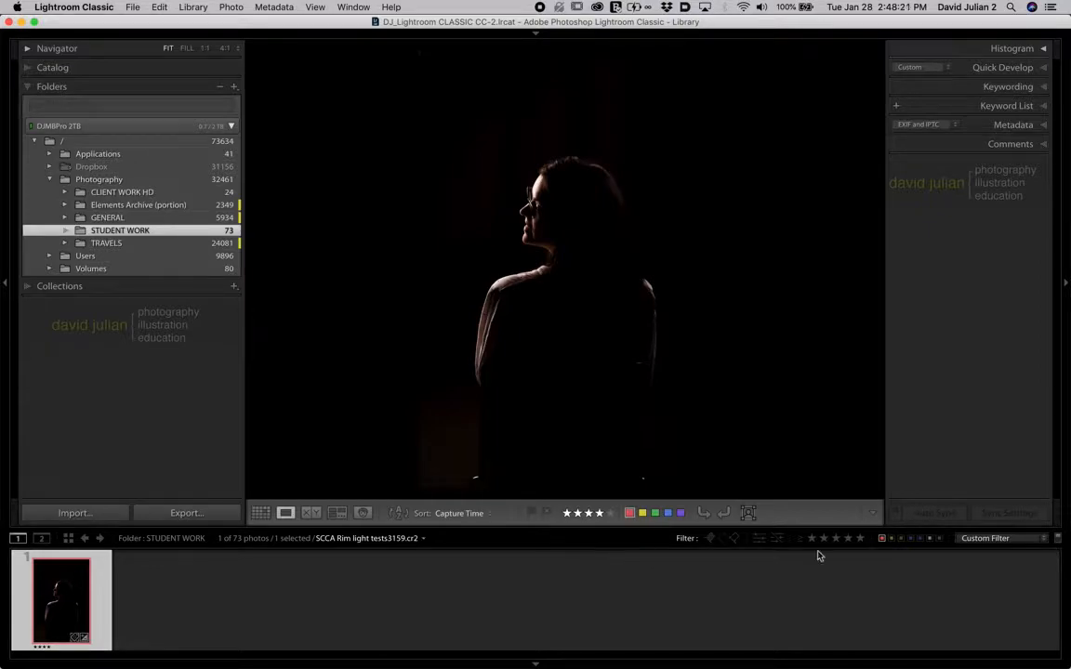
click(882, 540)
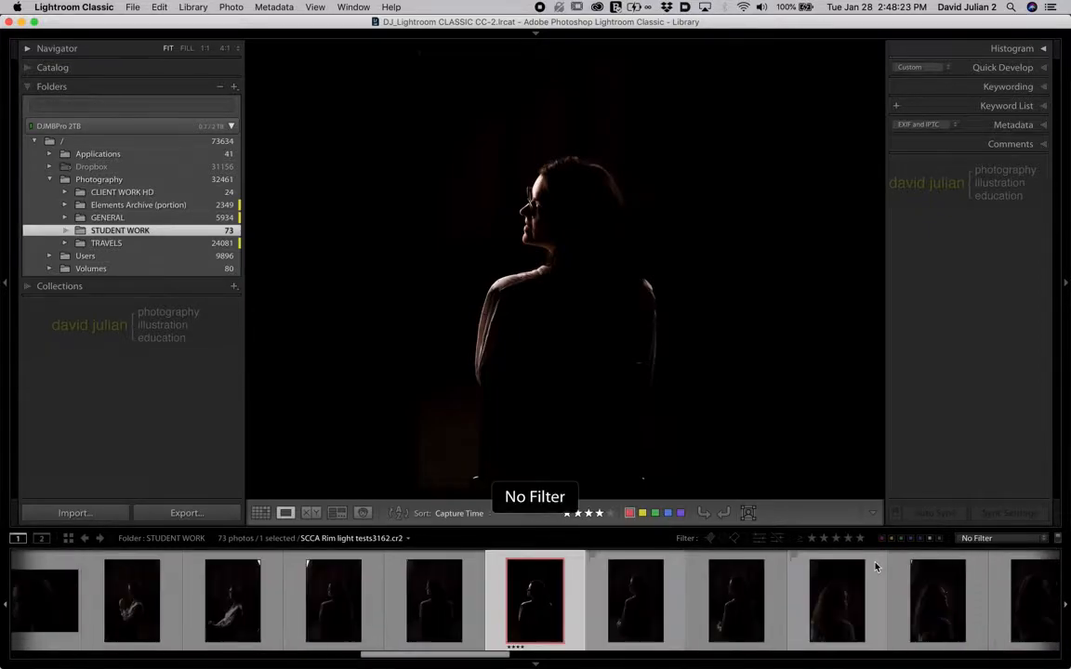
click(847, 539)
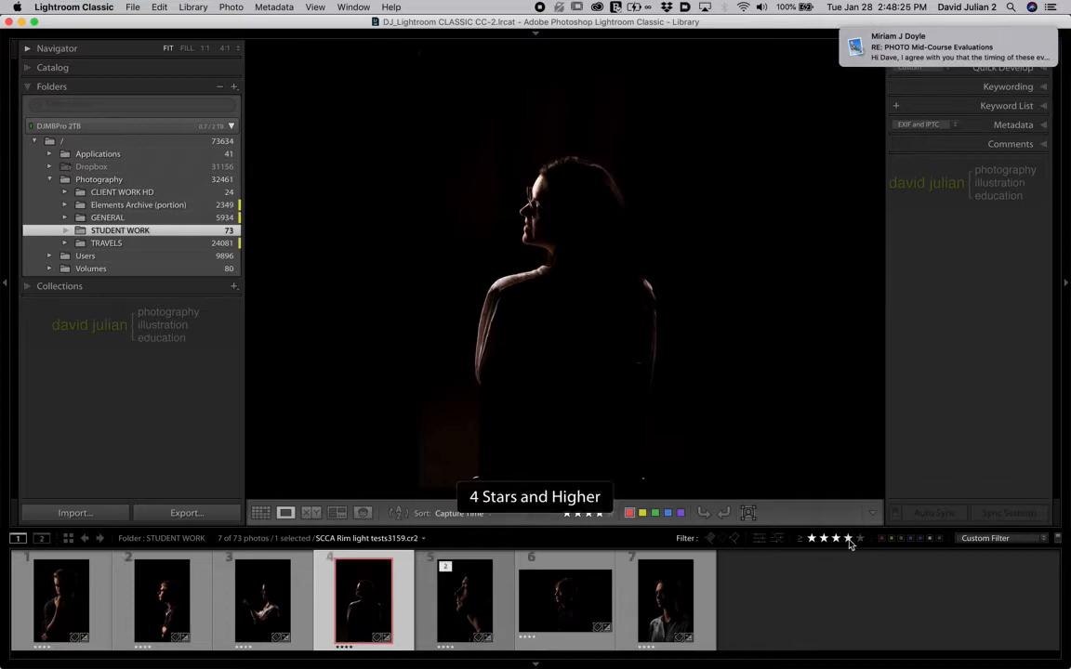
click(1048, 42)
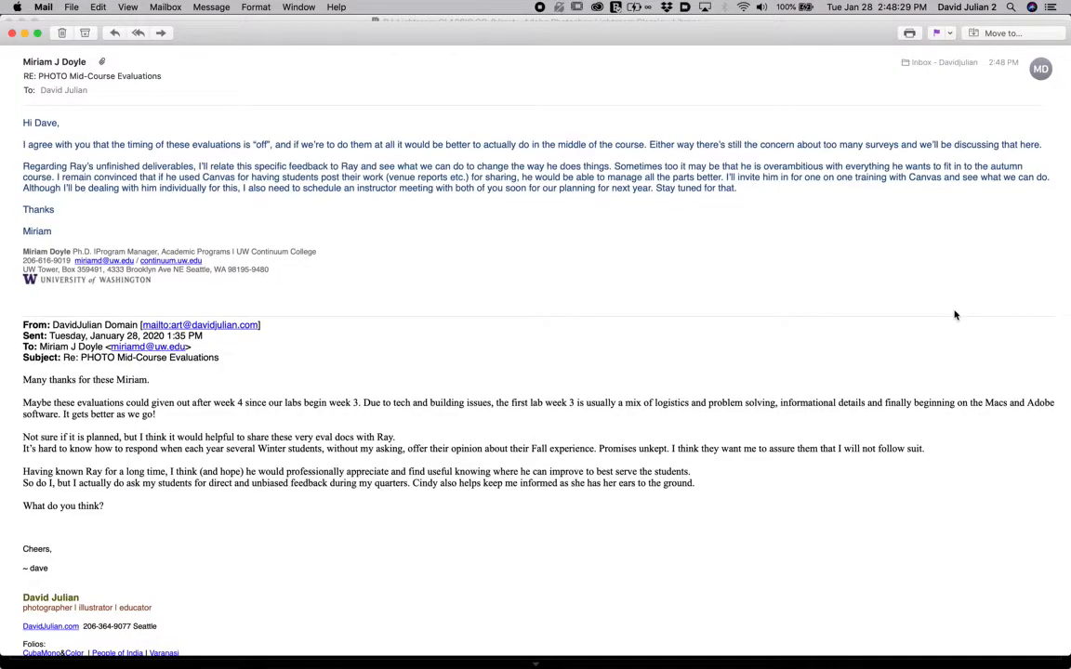
key(super+w)
click(901, 248)
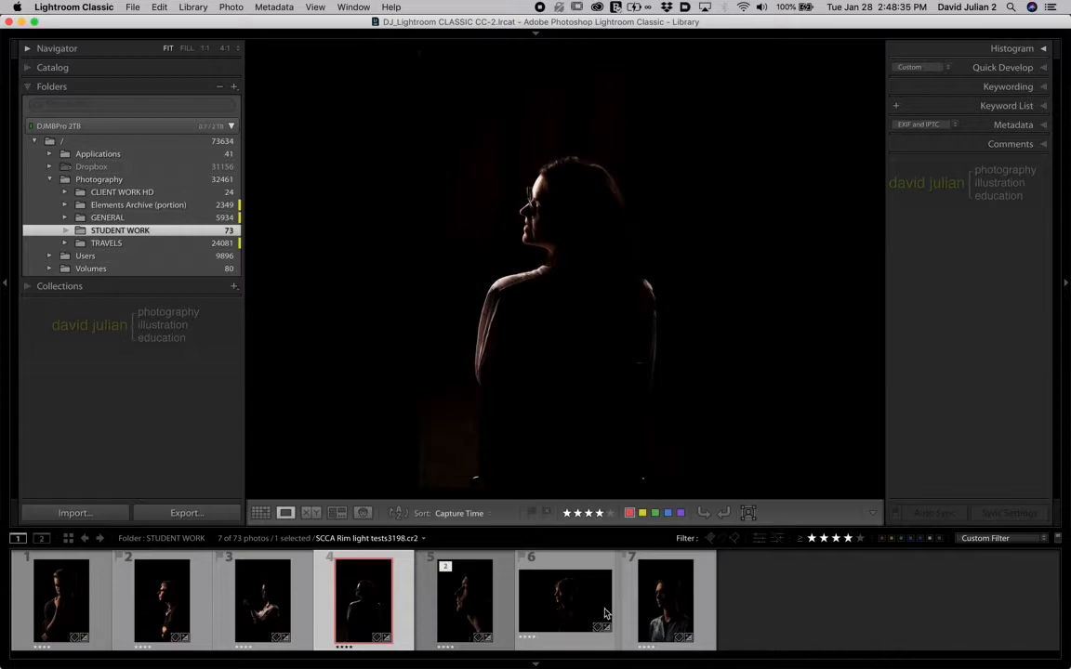
- Clear the selection and review the filtered four-star photos one by one, from the first to the last
click(741, 613)
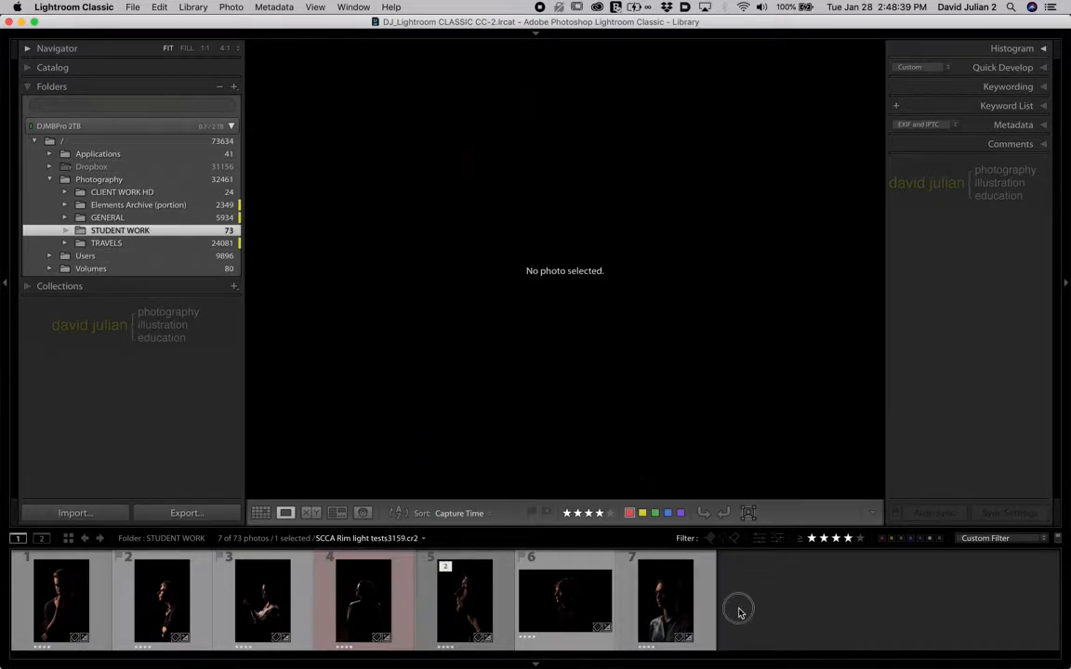
click(82, 601)
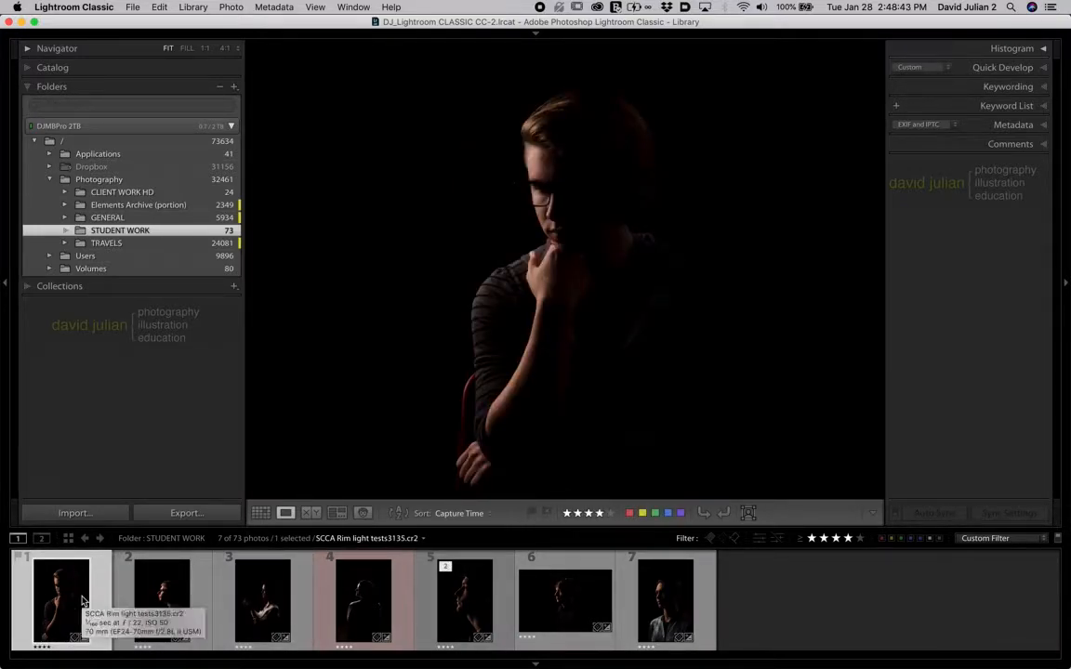
key(Right)
key(Right)
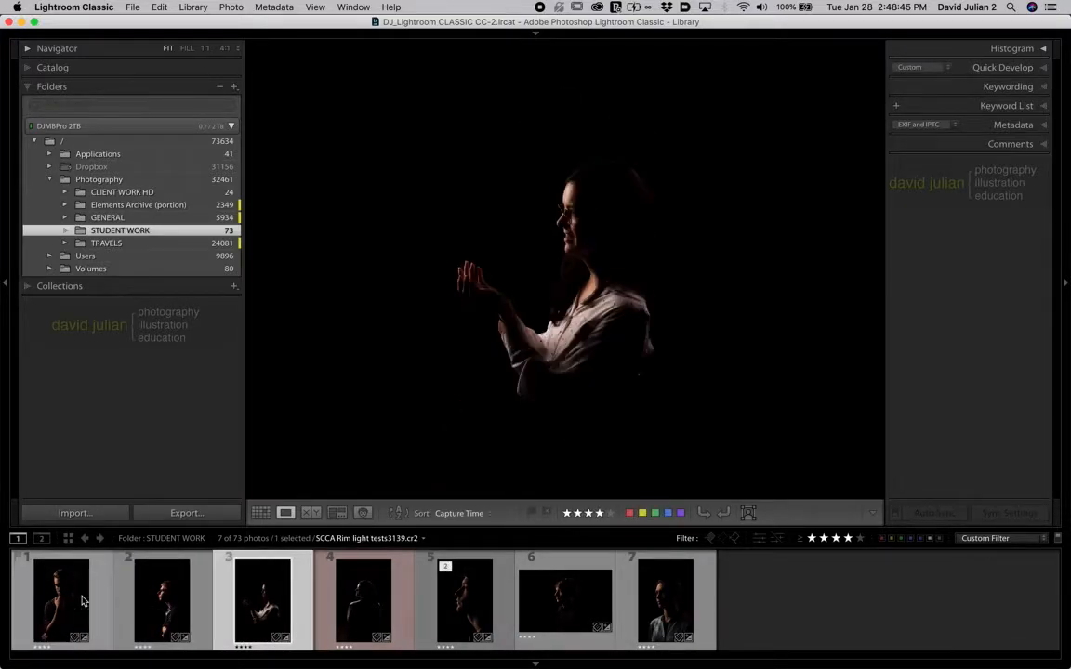
key(Right)
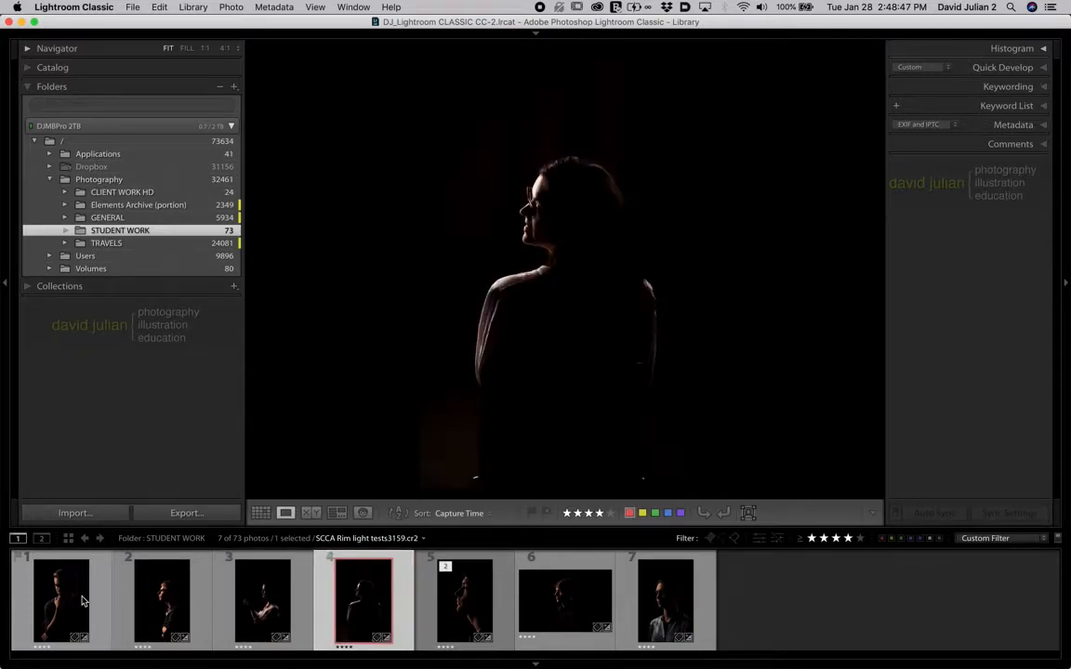
key(Right)
key(Right)
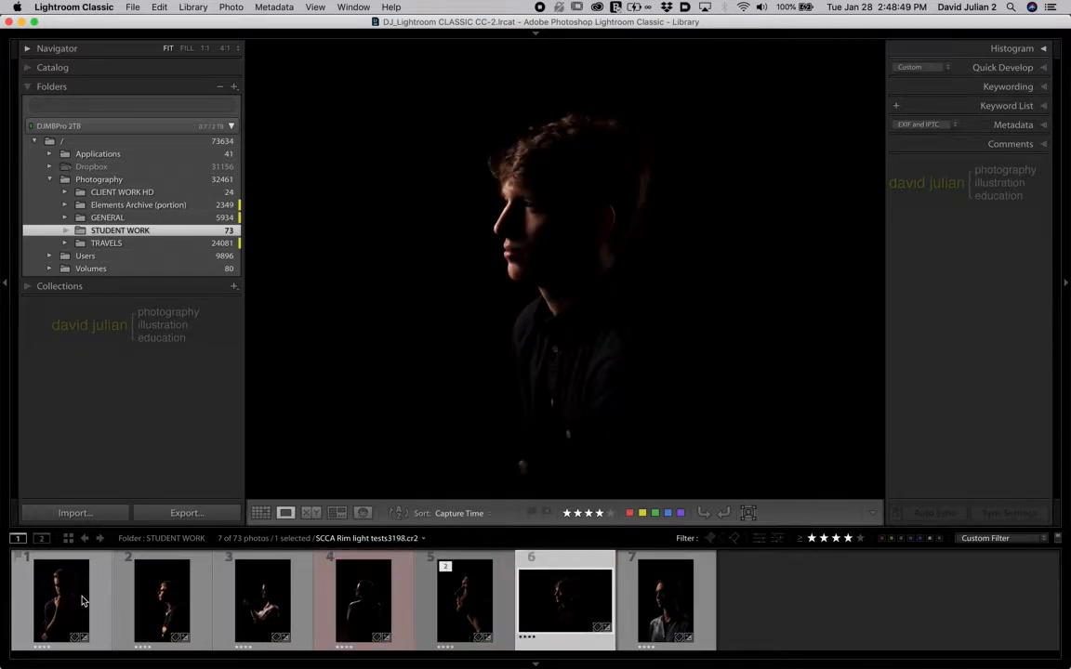
key(Right)
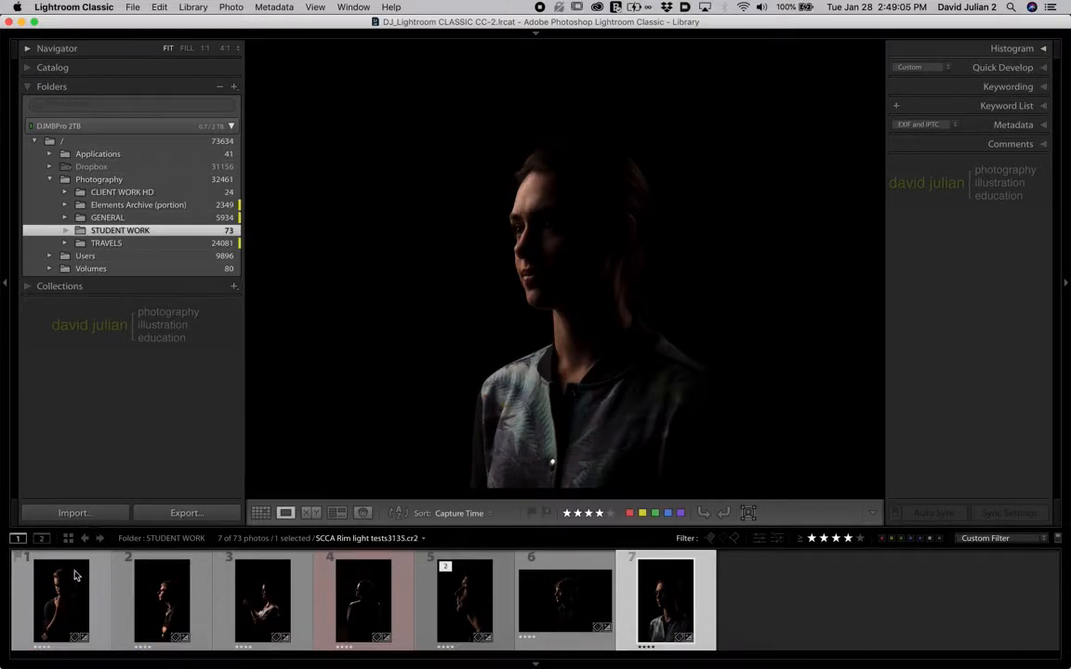
- Select all the photos in the four-star filtered set
key(super+a)
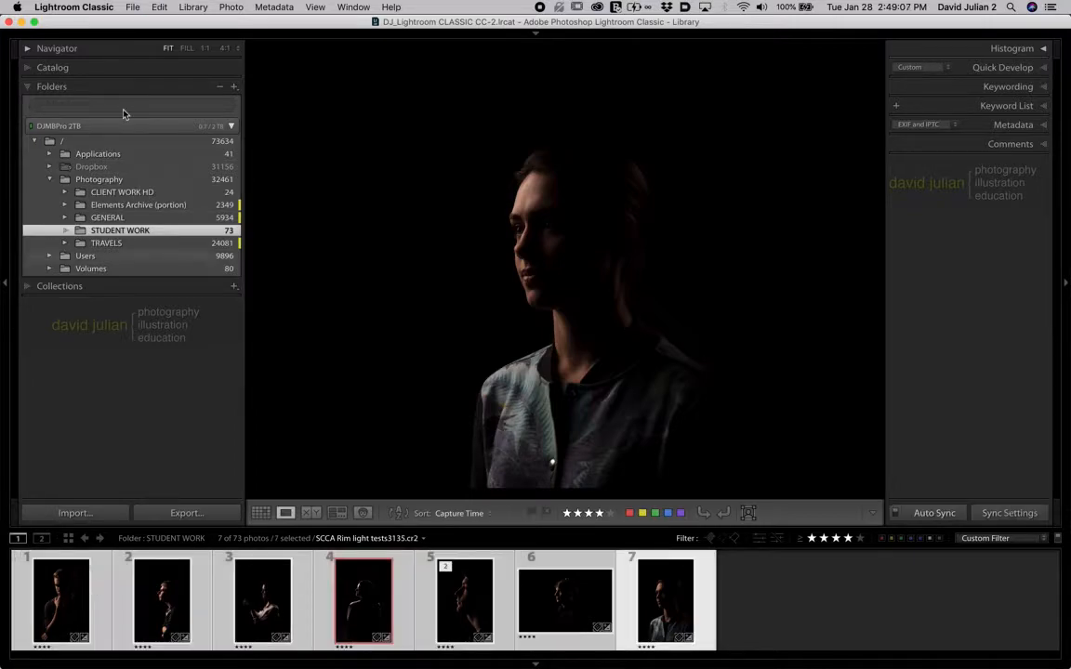
click(159, 7)
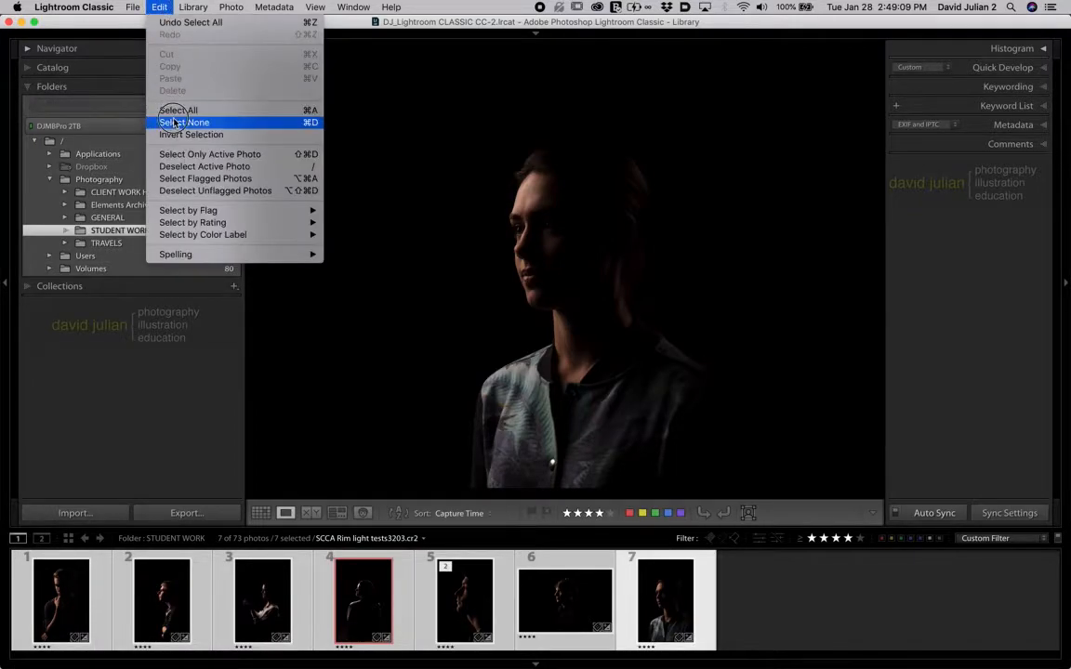
click(353, 97)
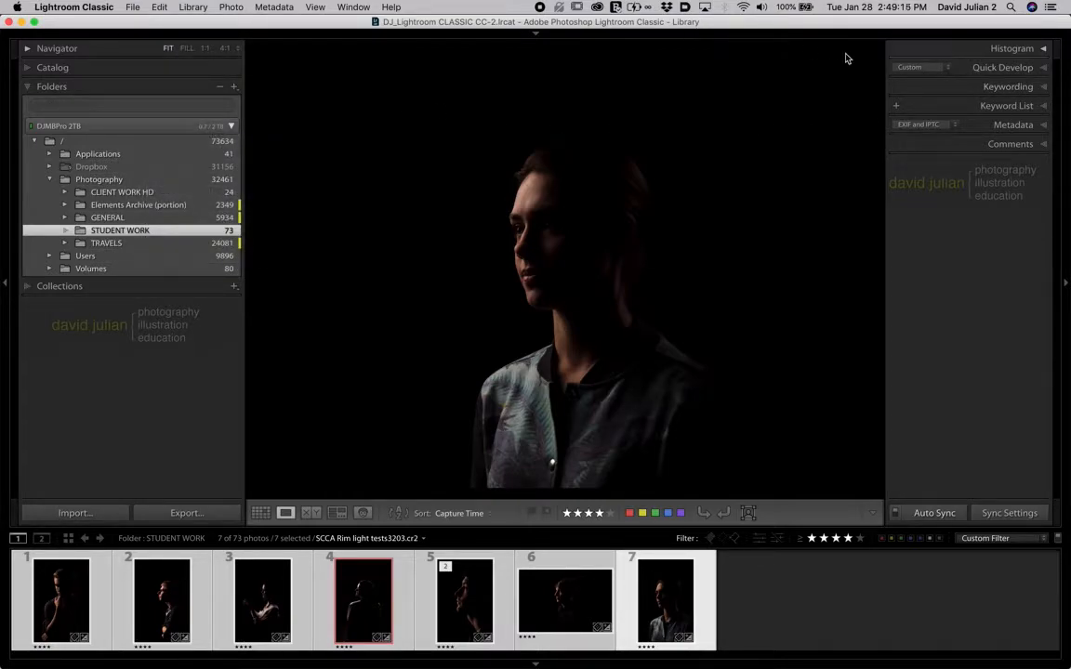
- Reveal the module picker, take the selected photos into Develop, and convert them all to Black & White
click(536, 35)
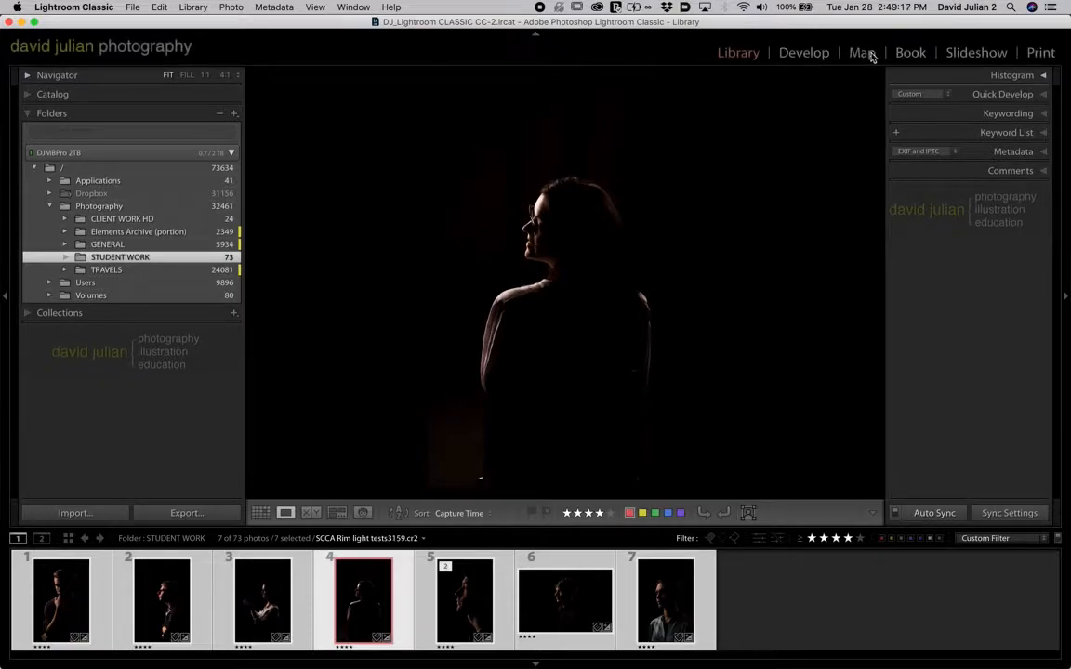
click(809, 53)
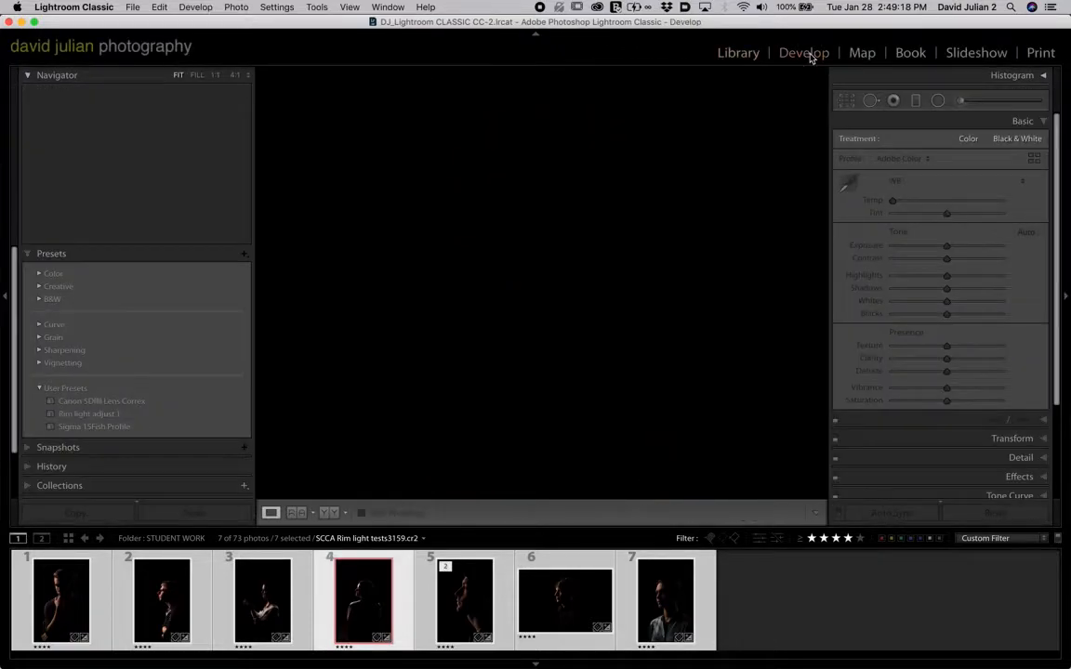
click(1022, 125)
click(1041, 125)
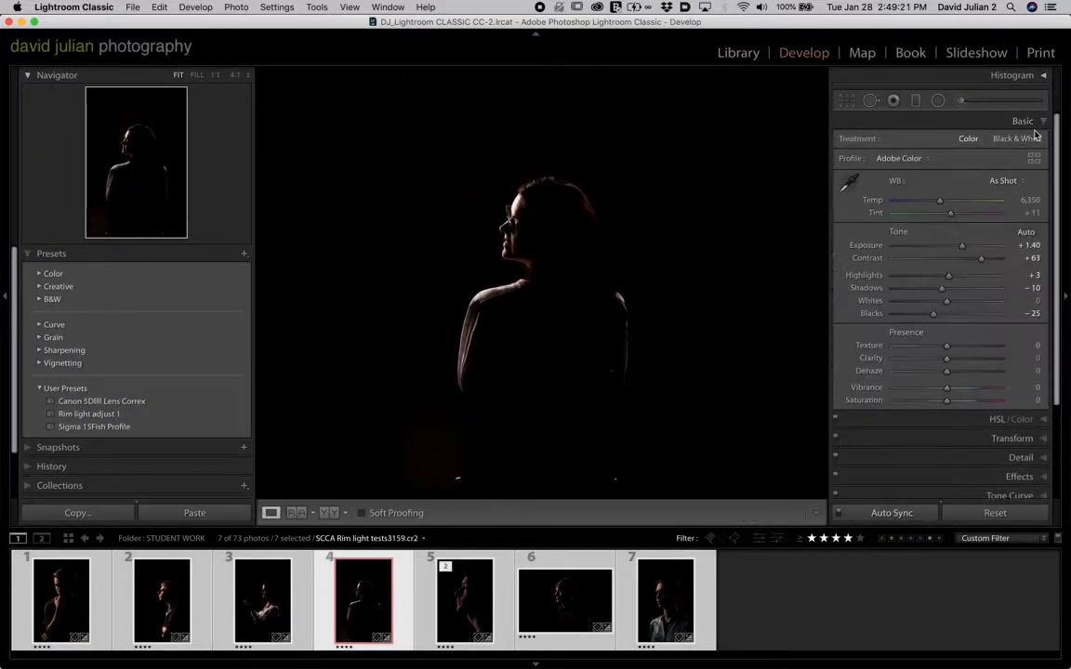
click(1032, 138)
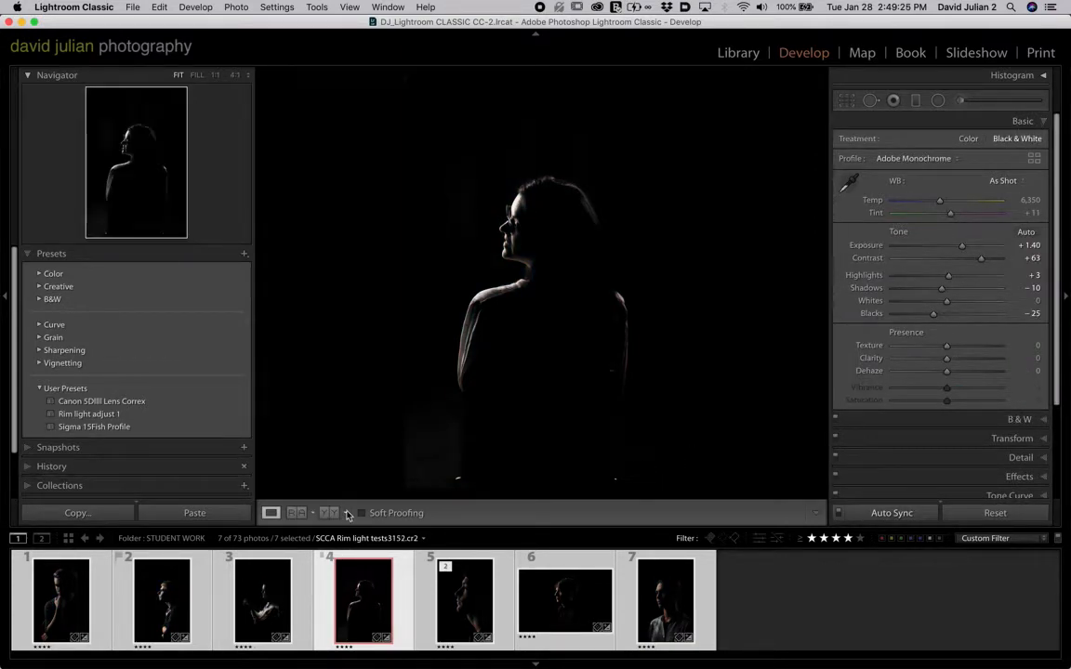
drag(347, 516, 277, 522)
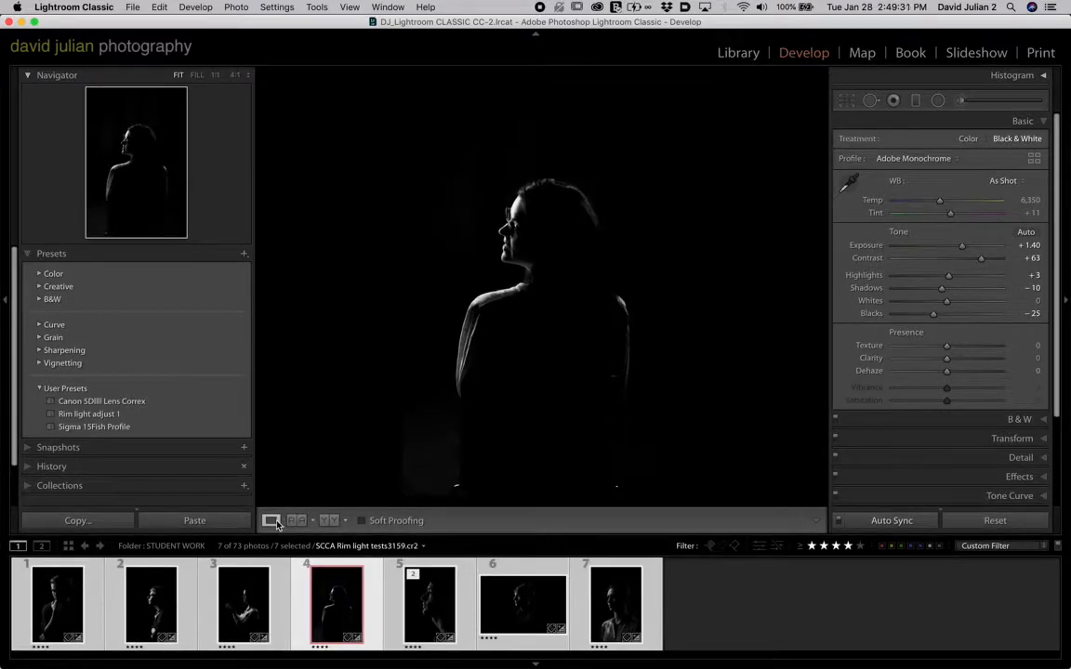
- Review the black-and-white conversions in the Library grid with enlarged thumbnails
click(738, 52)
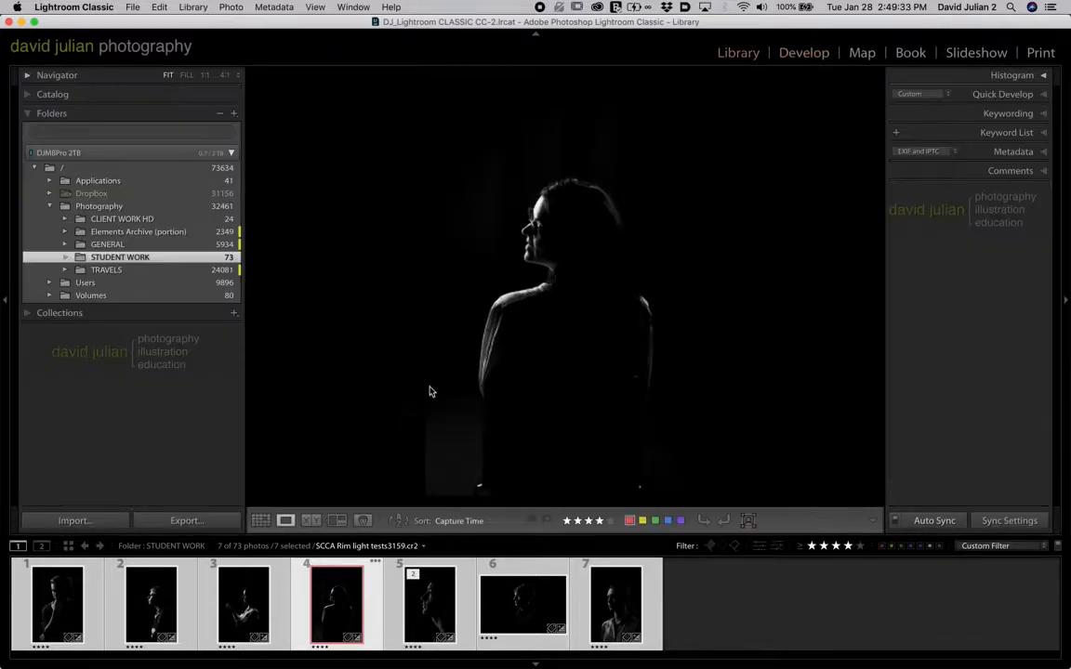
click(261, 521)
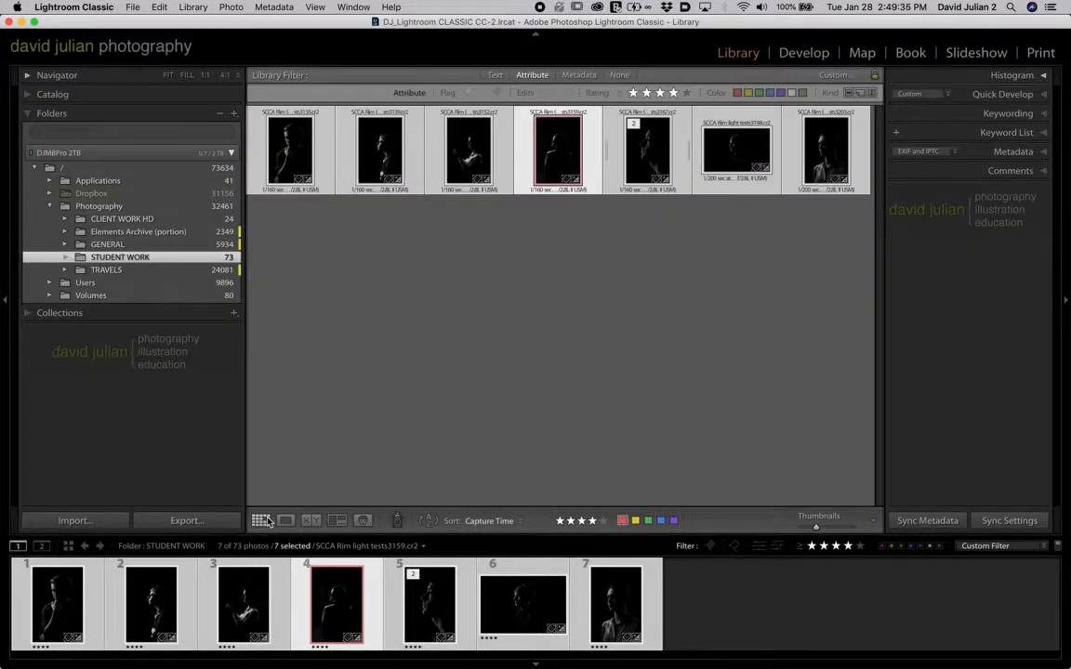
key(equal)
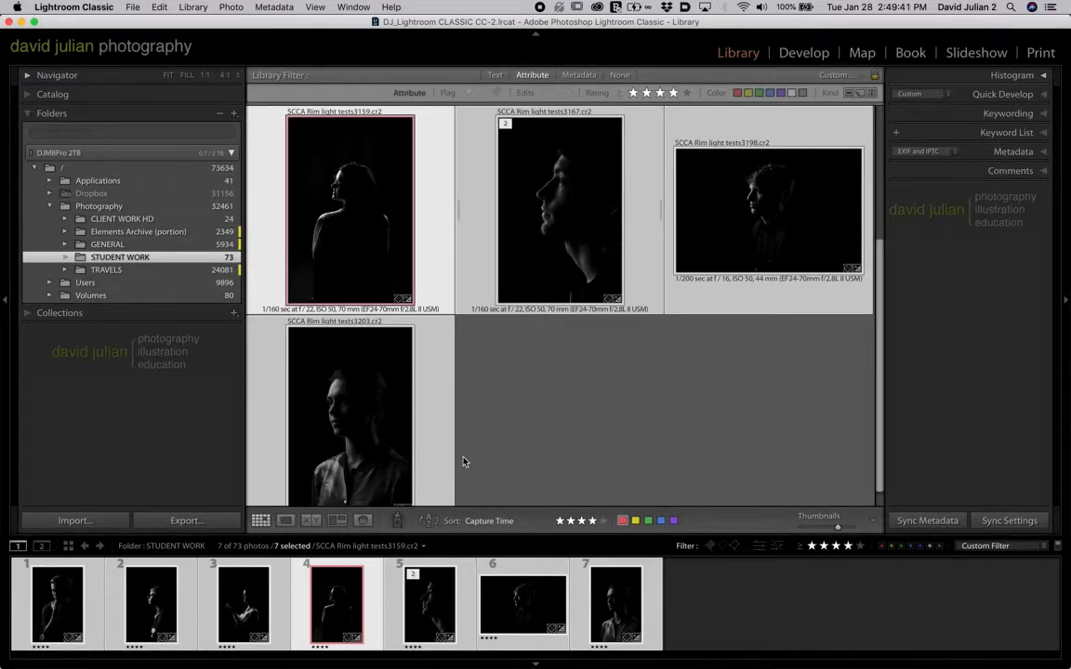
- Return to Develop, make the first photo the active one, and raise the selection's Exposure to +1.10
click(805, 54)
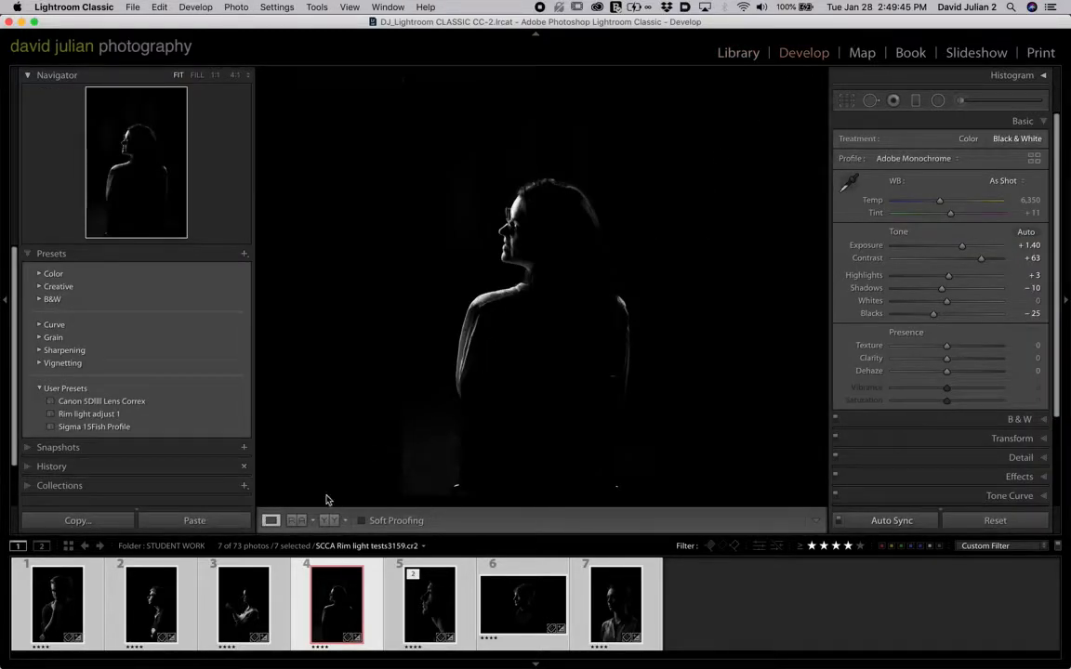
click(57, 604)
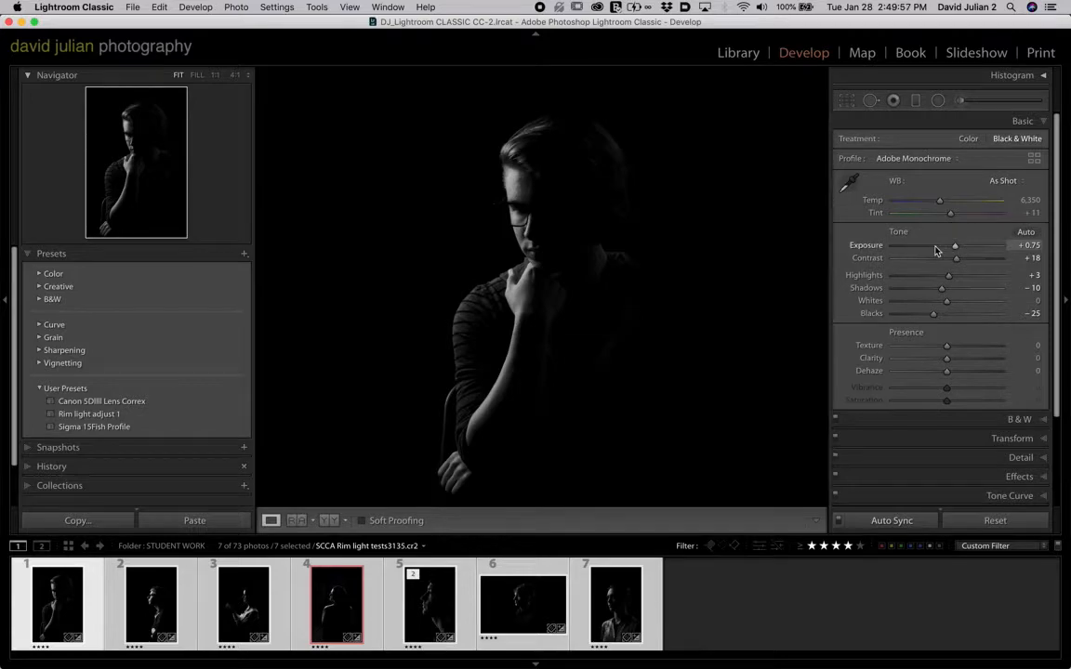
drag(956, 250, 961, 251)
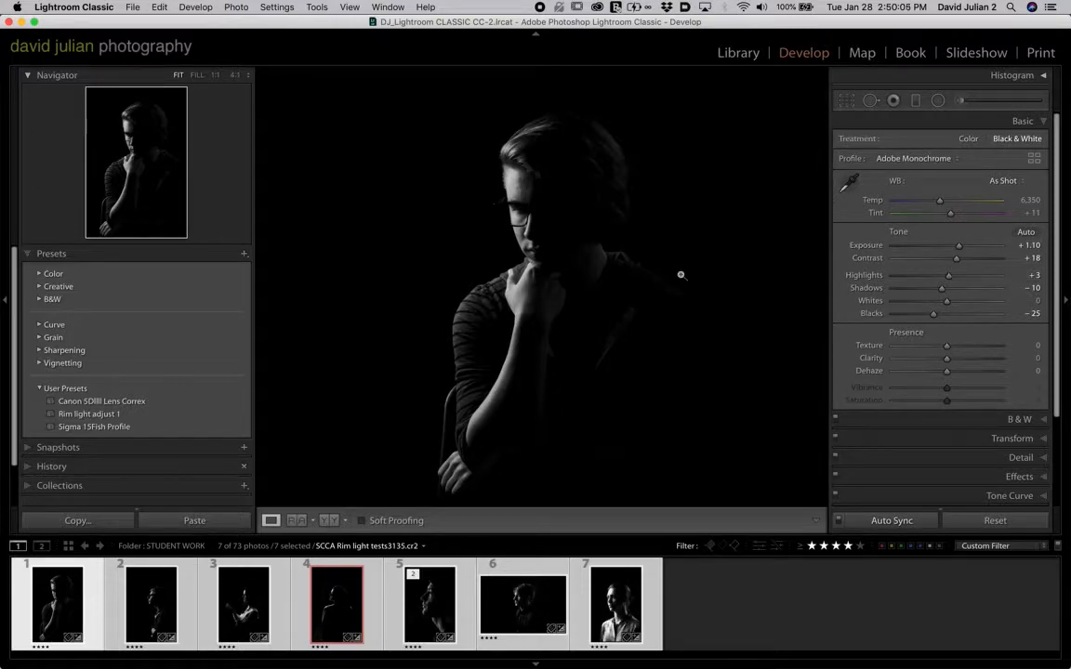
- Examine the face and hand of the first portrait at 1:1 and lower Exposure to +0.95
click(216, 75)
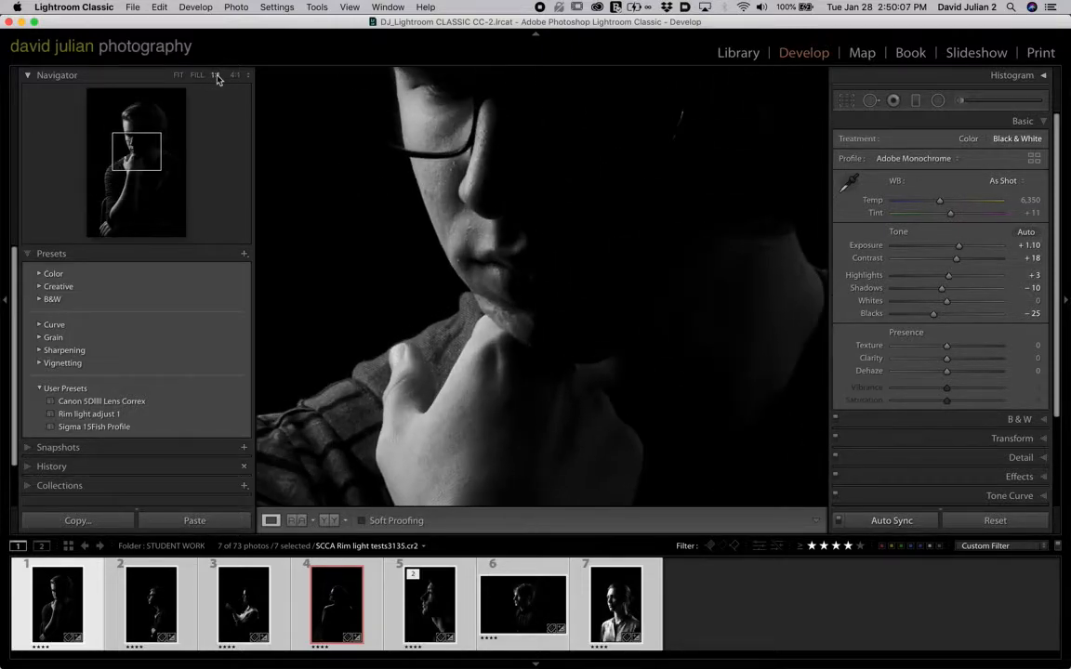
drag(377, 117, 484, 224)
drag(485, 313, 481, 202)
drag(487, 311, 500, 285)
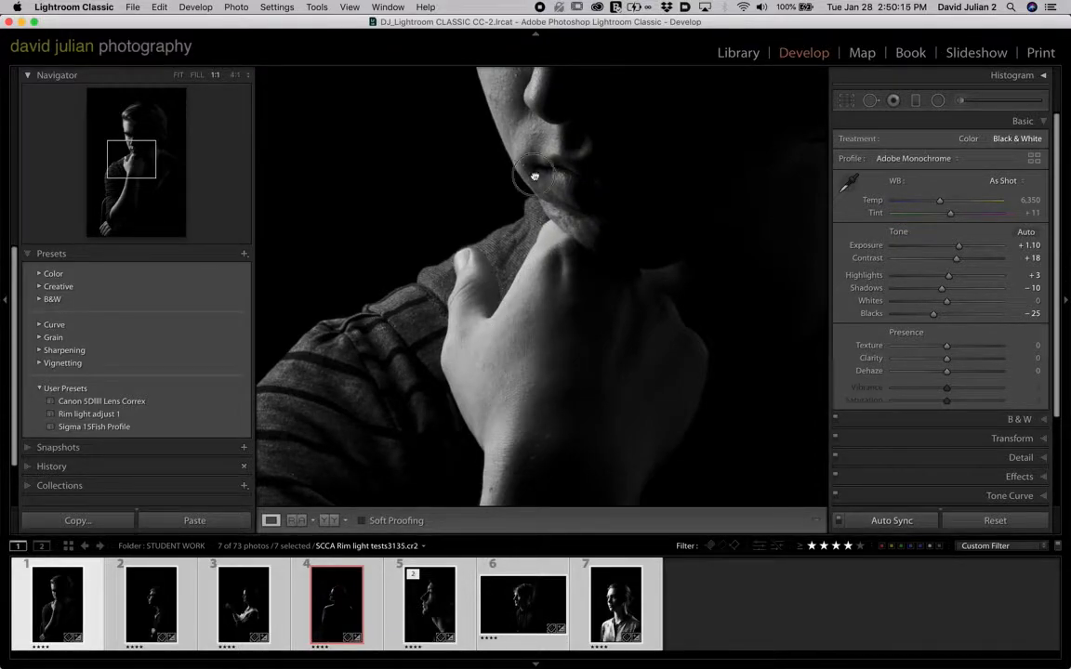
drag(523, 181, 525, 269)
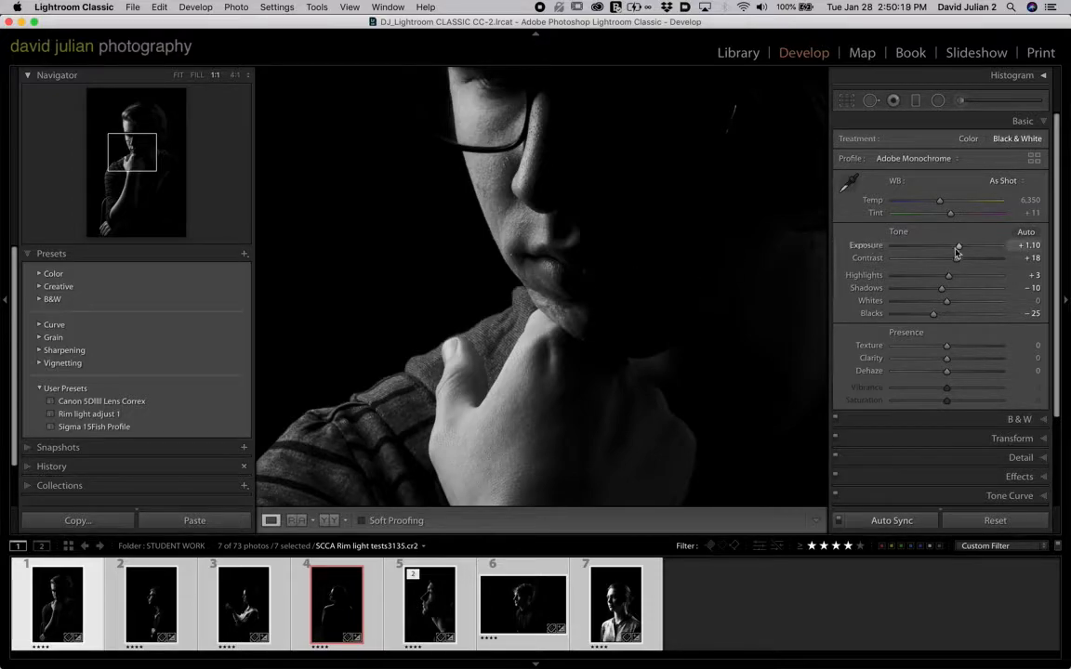
mouse_move(961, 249)
mouse_down()
mouse_move(951, 248)
mouse_move(959, 250)
mouse_up()
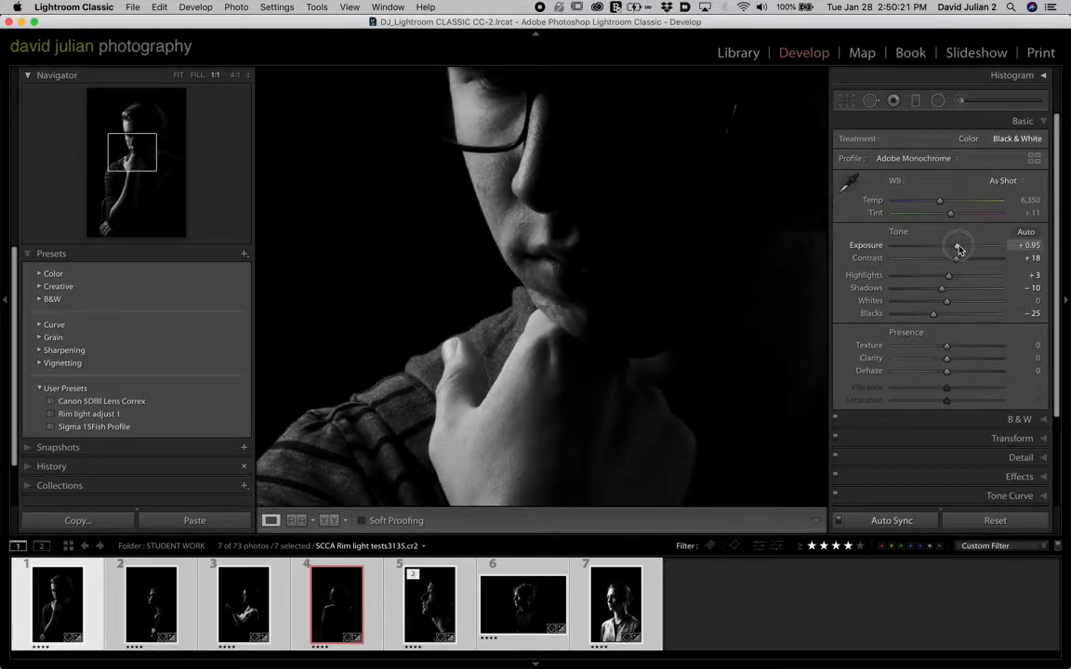
- Show the histogram, test Exposure at +2.50 and +3.70, and settle on +1.45 for the selected photos
click(1043, 78)
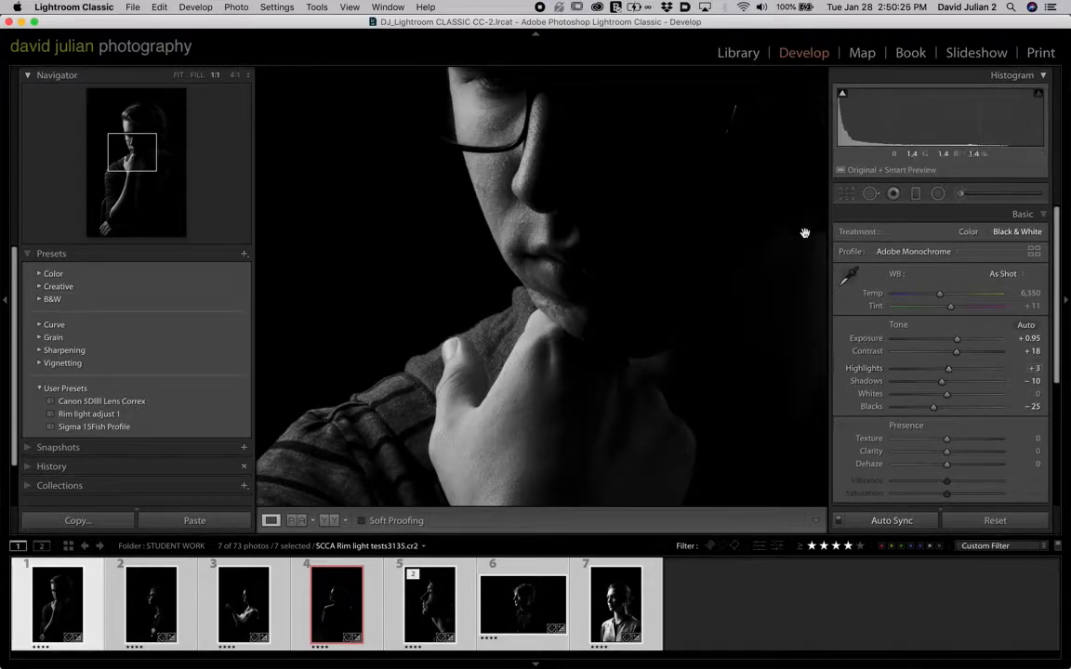
drag(956, 340, 975, 344)
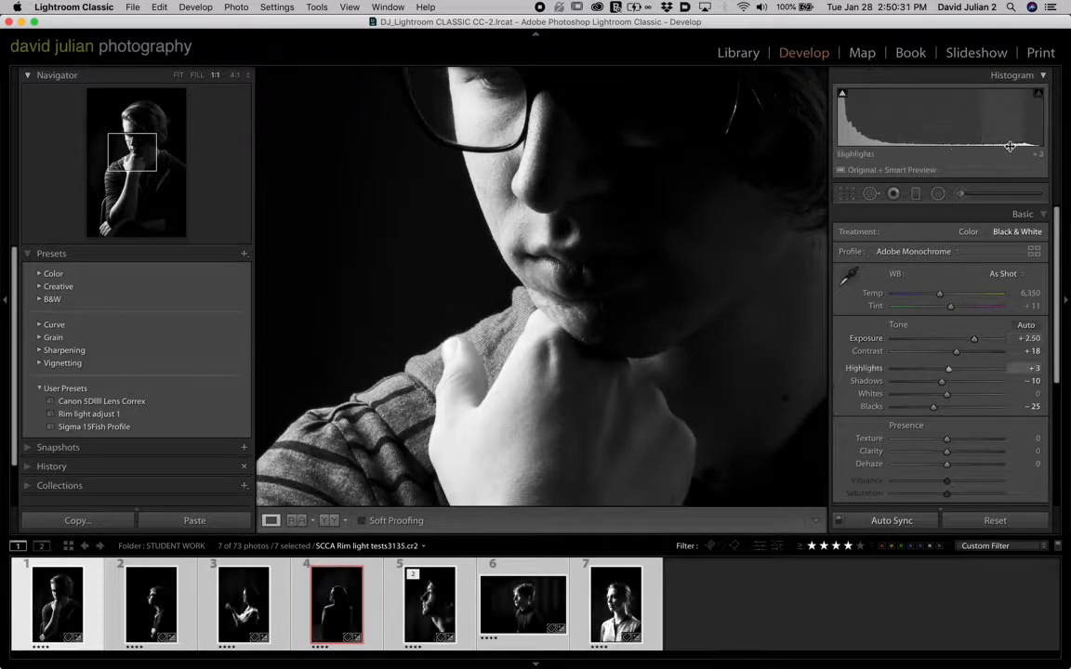
drag(973, 340, 990, 341)
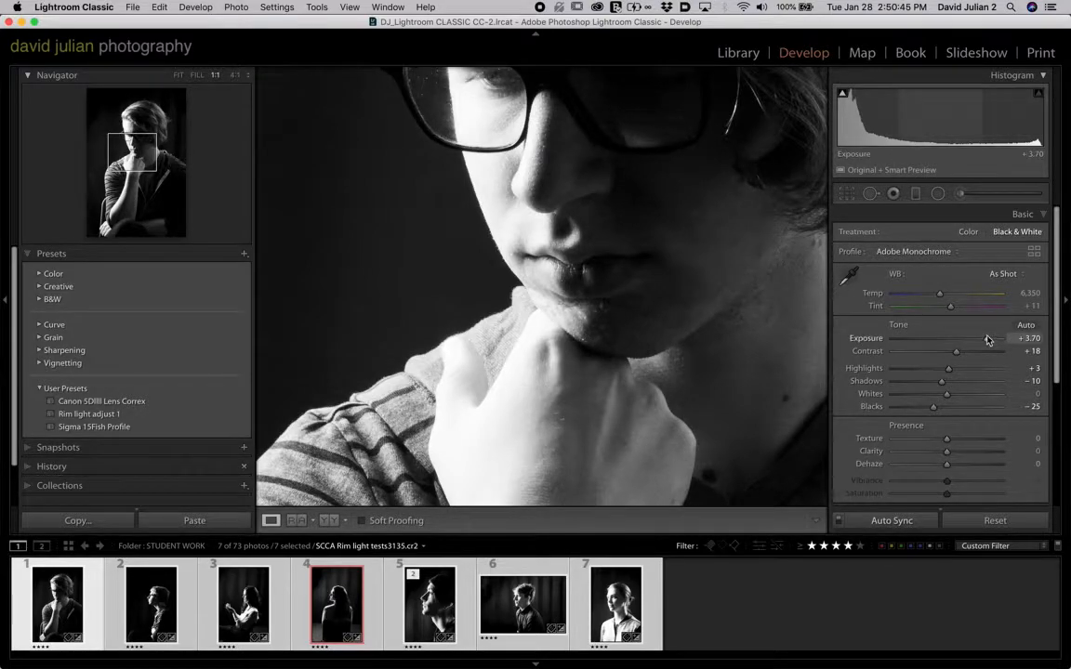
drag(987, 341, 962, 341)
key(z)
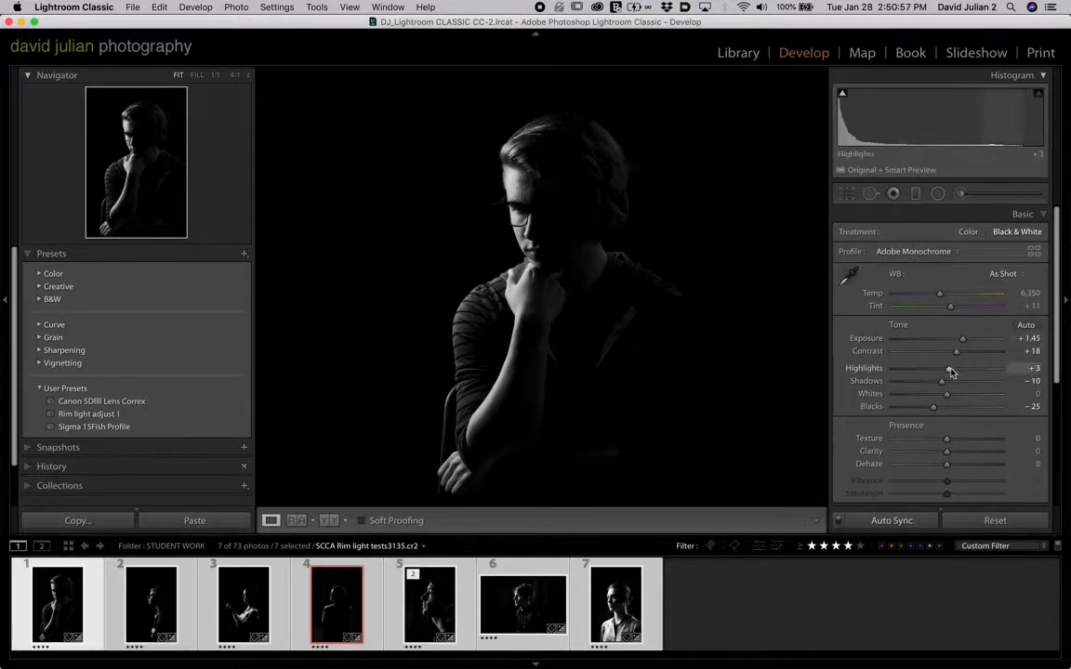
- Lower the selected photos' Highlights to −10 and check the first portrait's skin and fabric detail at 4:1
drag(950, 371, 943, 374)
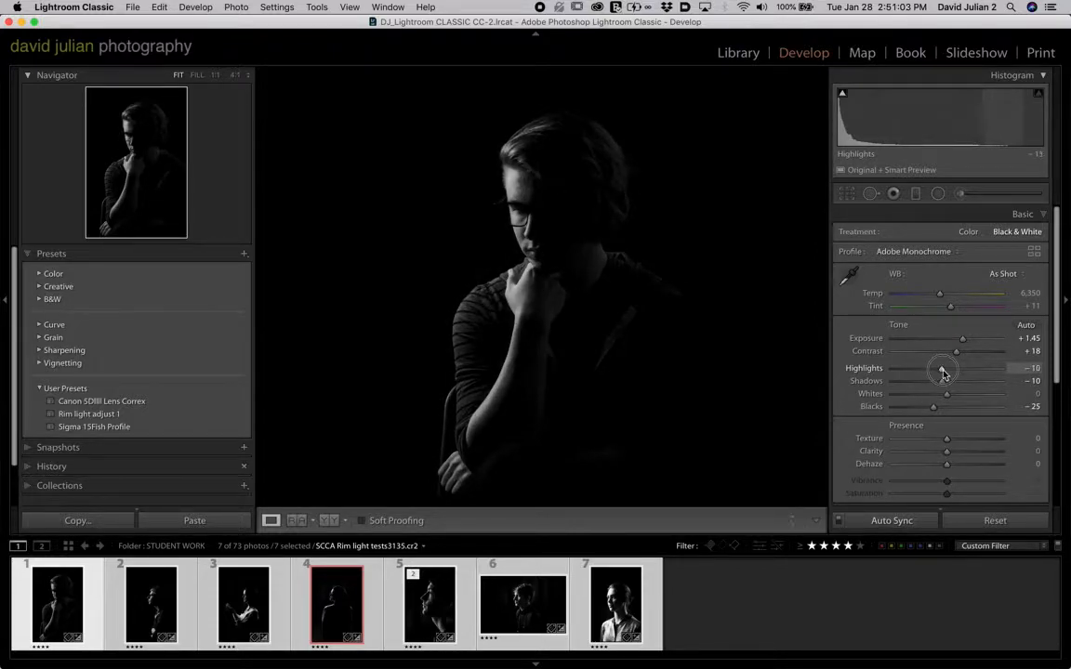
key(z)
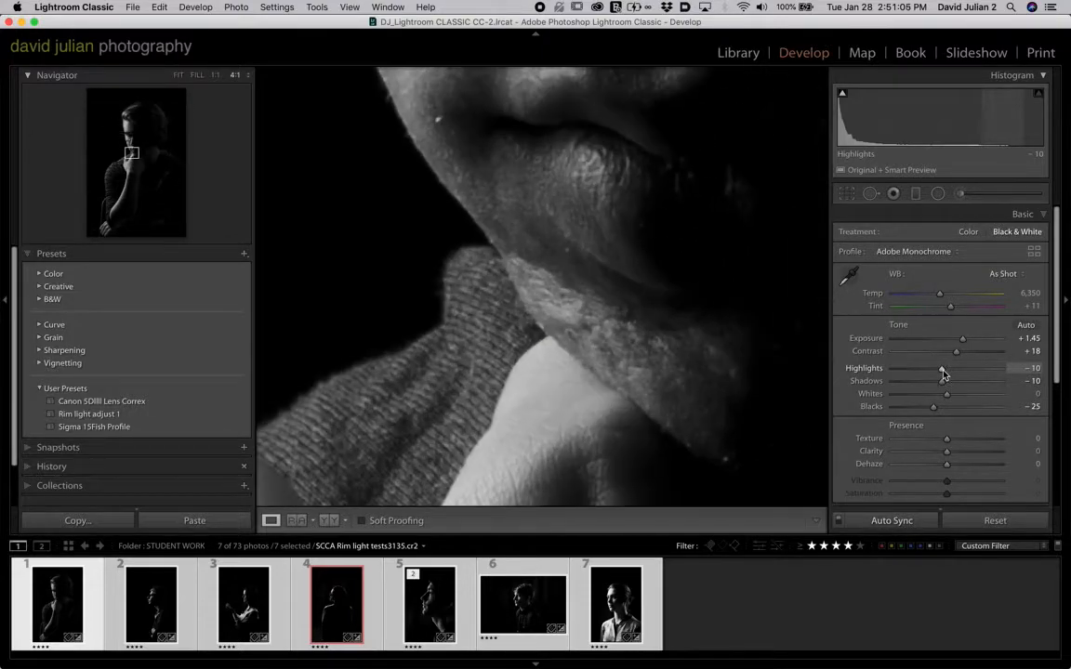
drag(558, 390, 595, 232)
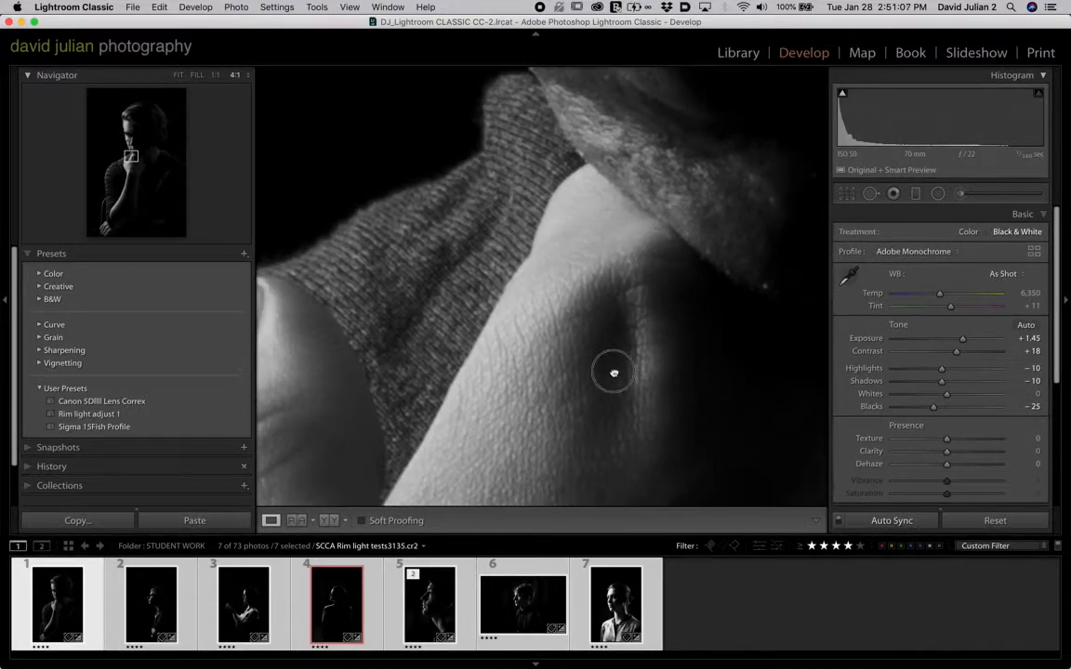
drag(567, 344, 631, 222)
drag(561, 294, 654, 285)
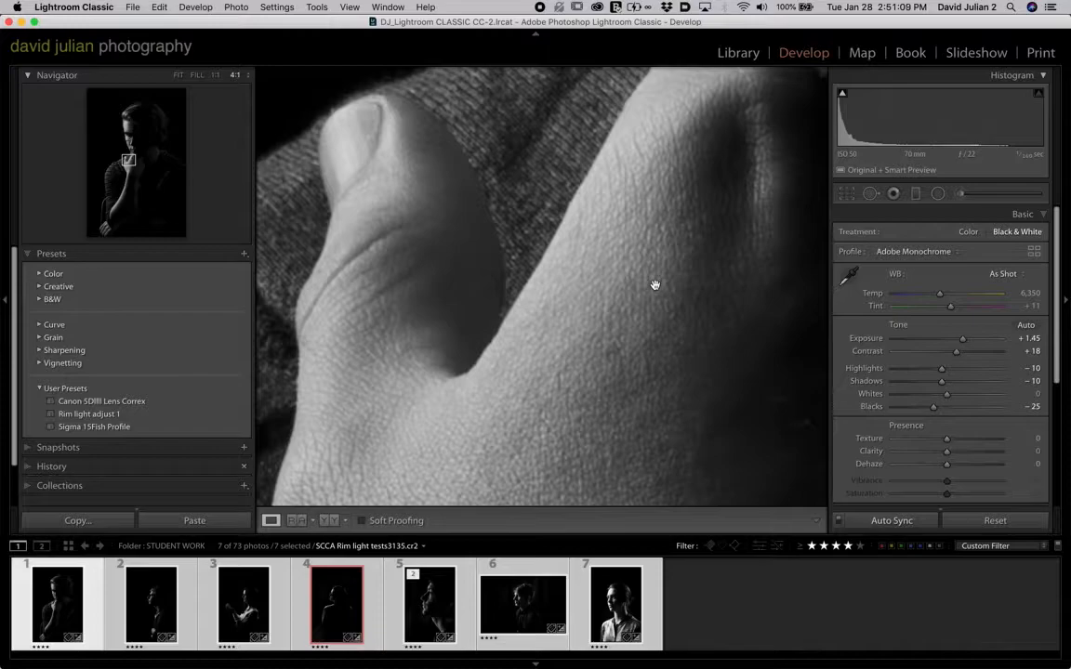
key(super+minus)
key(super+minus)
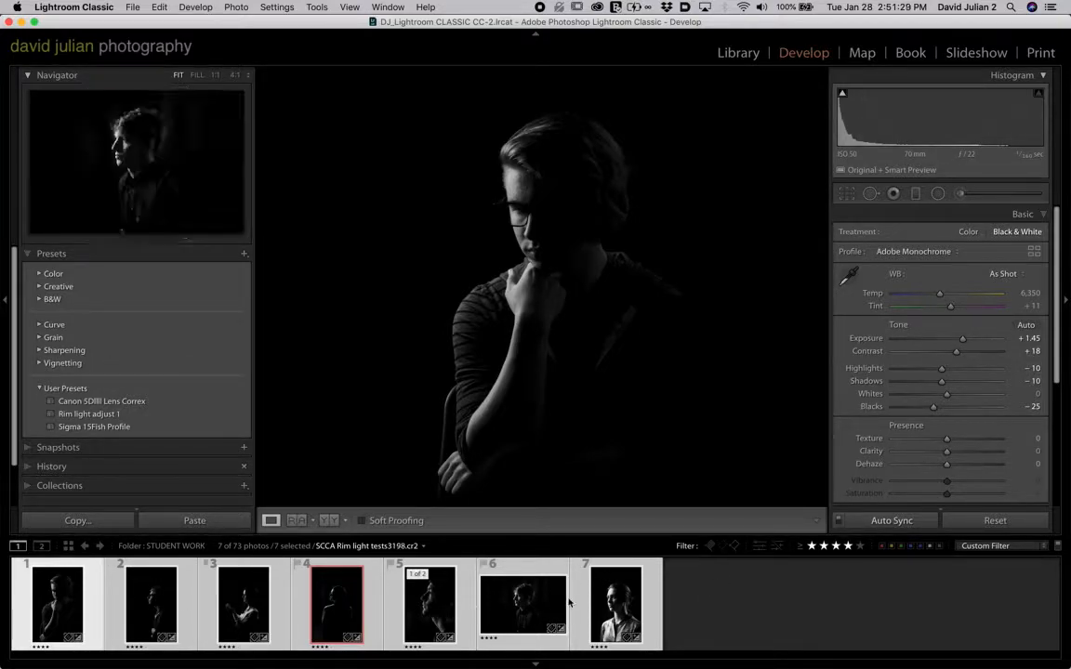
- Switch Auto Sync off and back on, and clear the photo selection
click(839, 521)
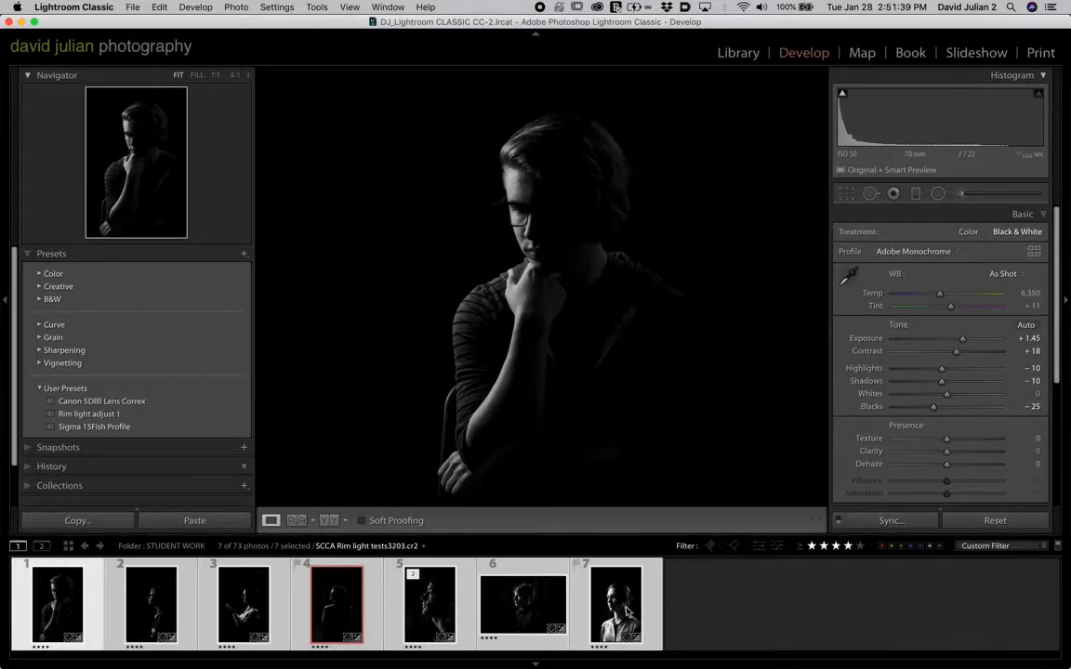
click(838, 520)
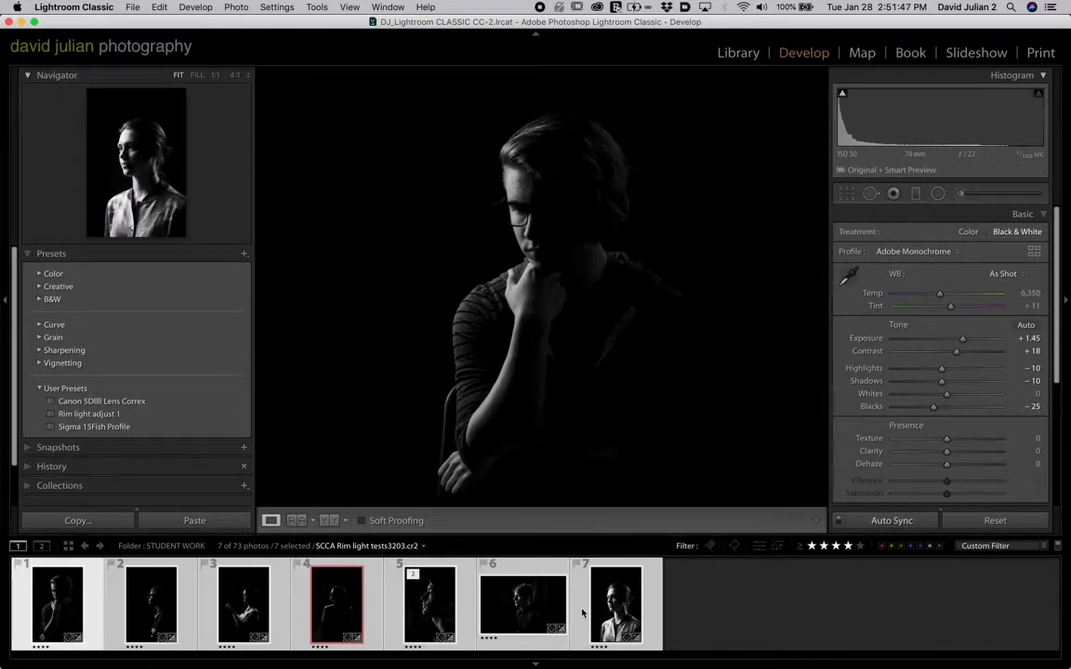
click(686, 626)
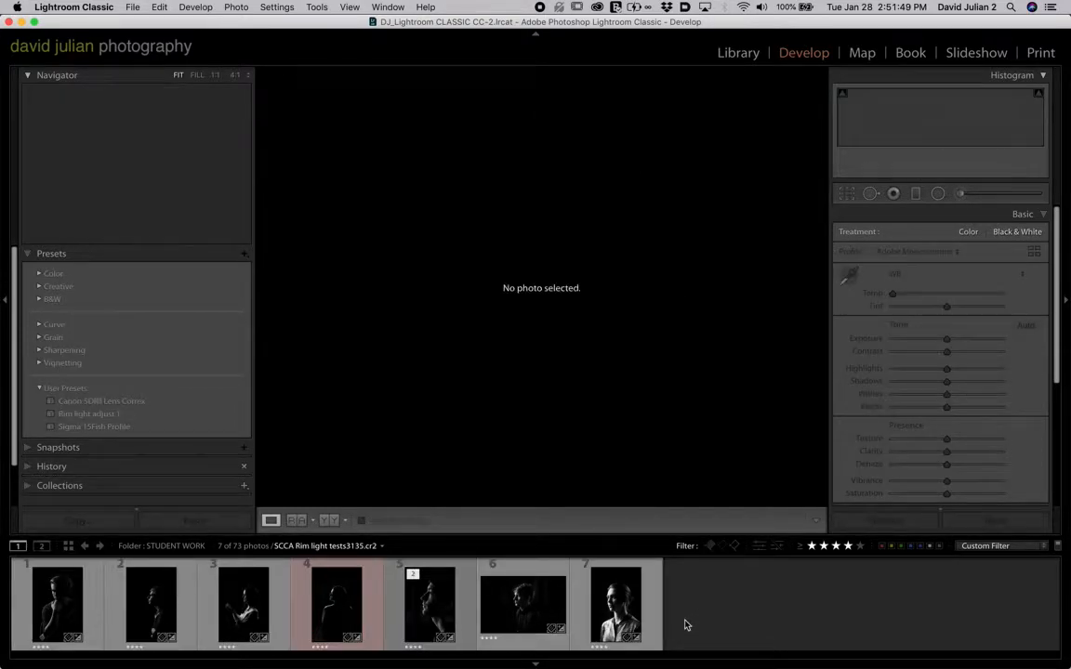
- Select only SCCA Rim light tests3135.cr2, check its hair detail at 1:1, and set Shadows to −13 and Blacks to −32
click(73, 603)
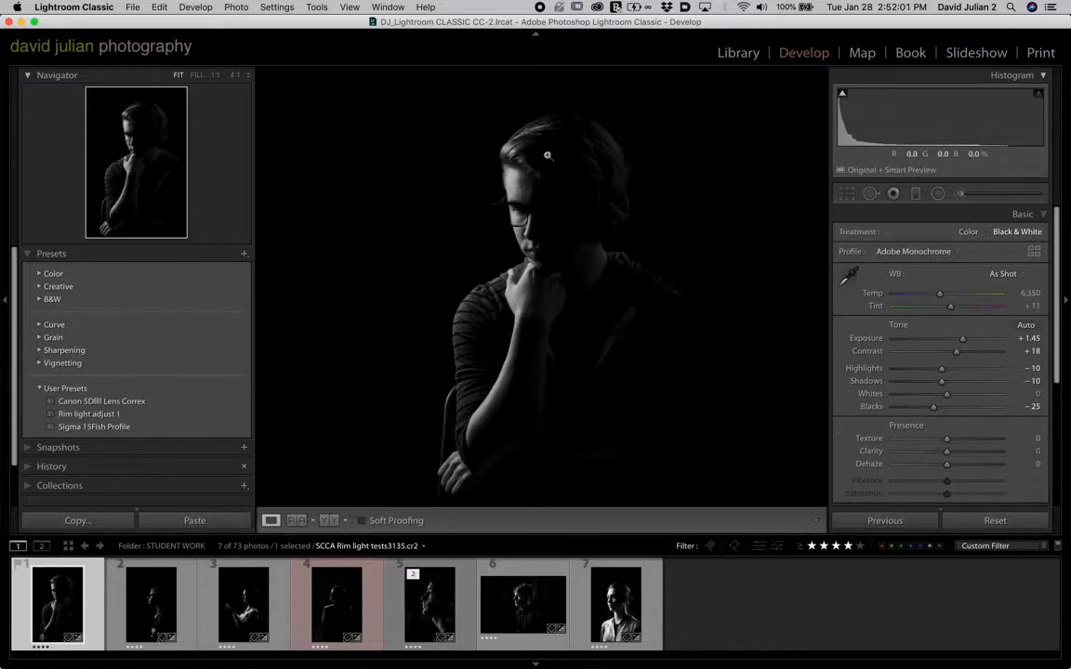
click(550, 163)
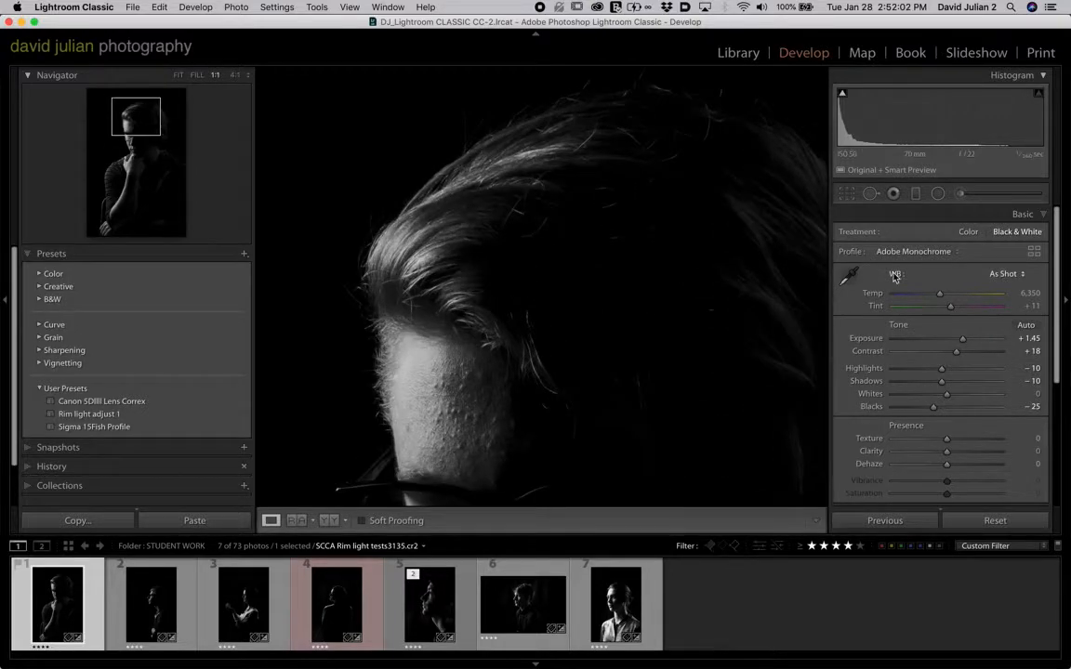
click(768, 292)
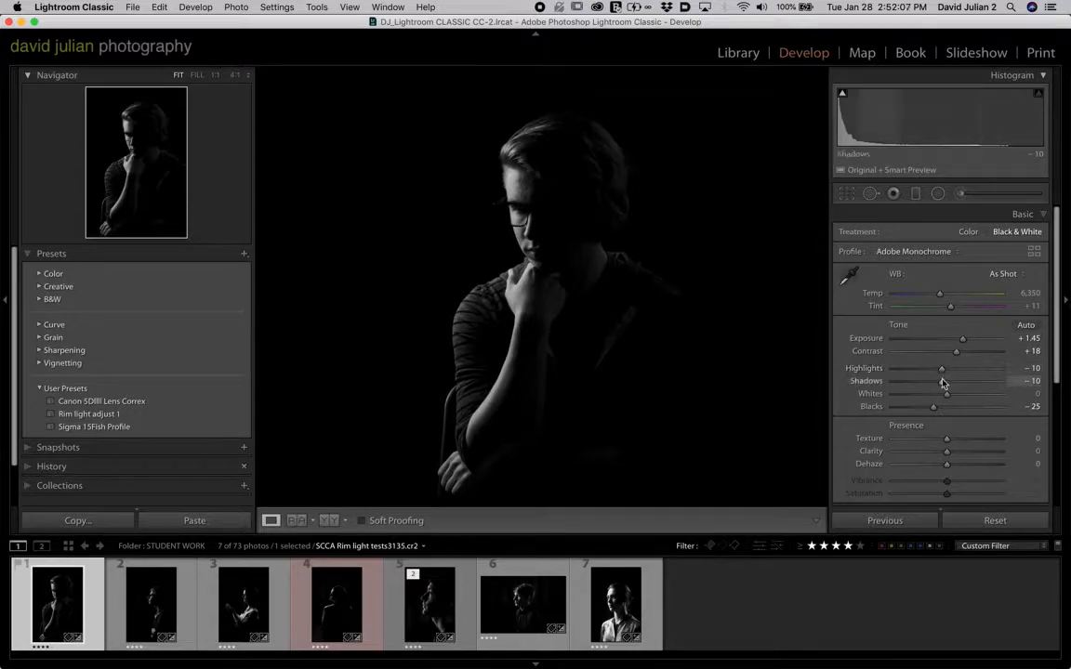
drag(941, 381, 930, 409)
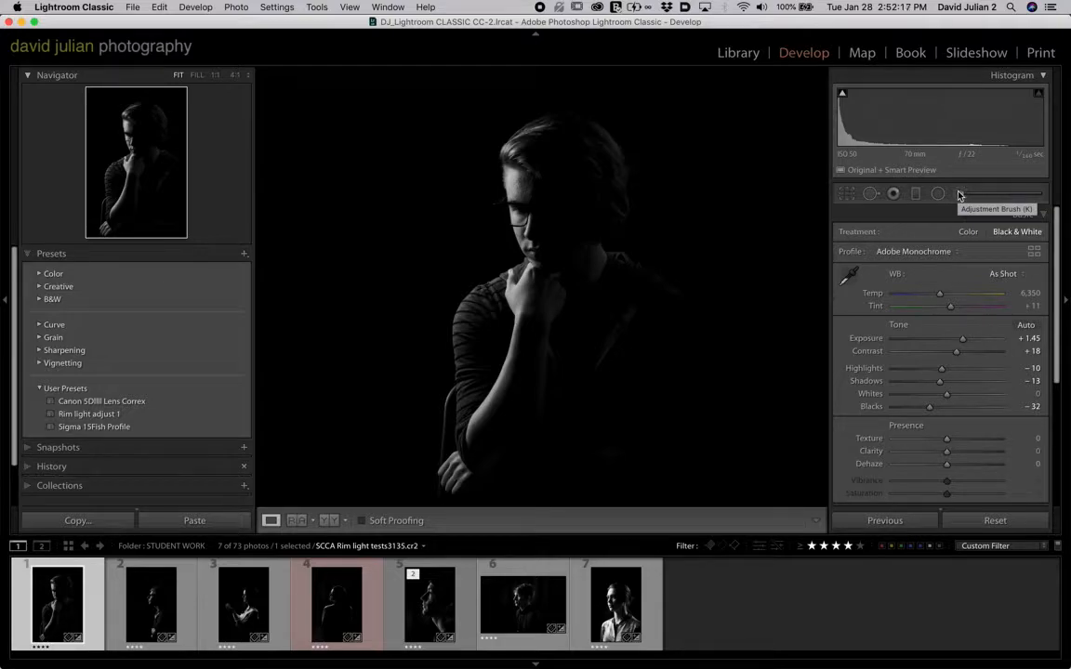
- Select SCCA Rim light tests3152.cr2, set its Contrast to +21, and check the face, shirt and hands at 1:1
click(157, 609)
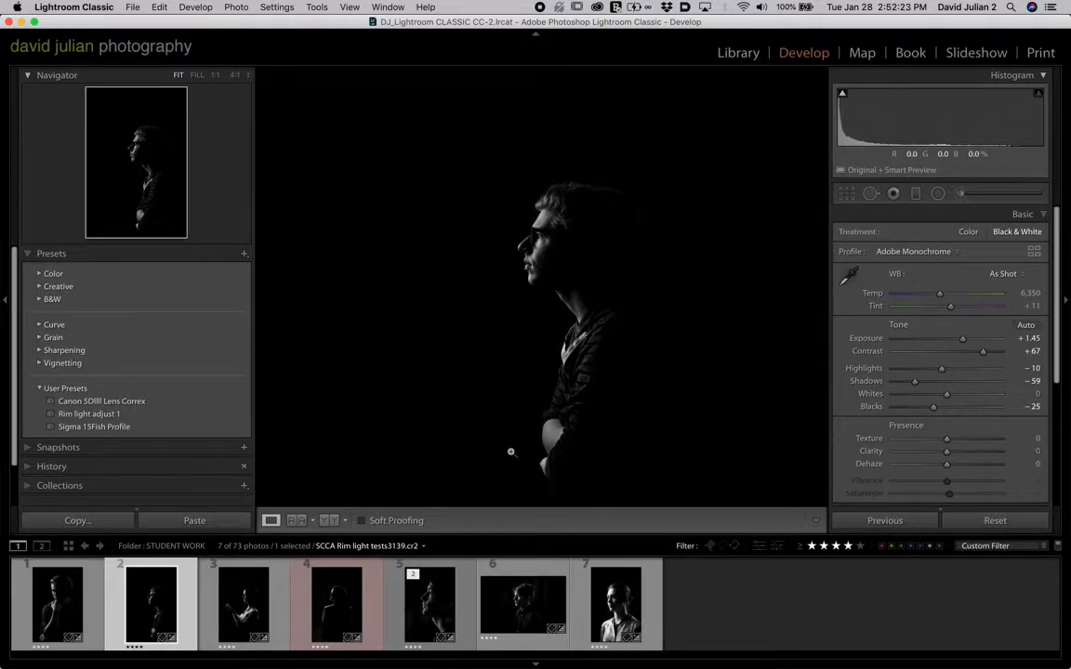
click(234, 613)
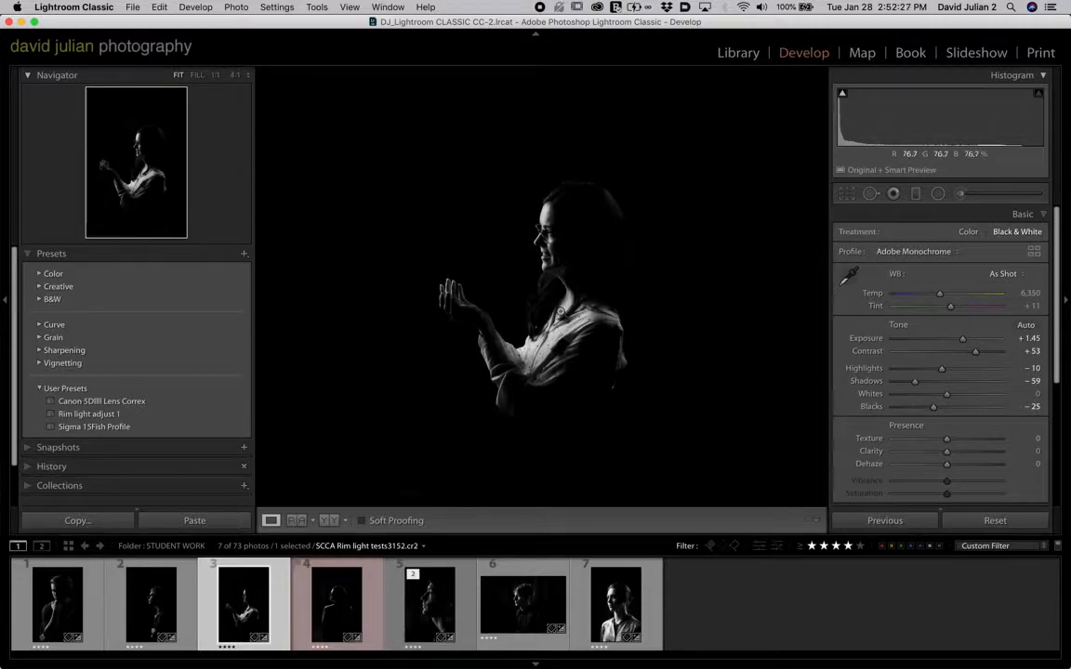
click(561, 311)
click(560, 311)
click(560, 312)
click(559, 314)
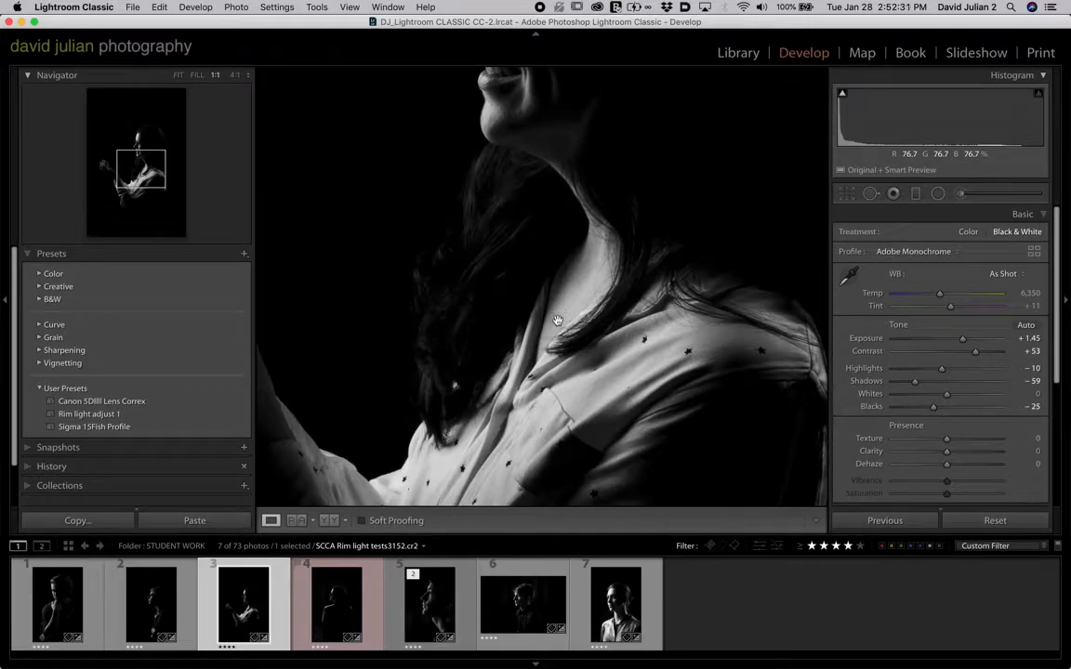
drag(591, 292, 583, 378)
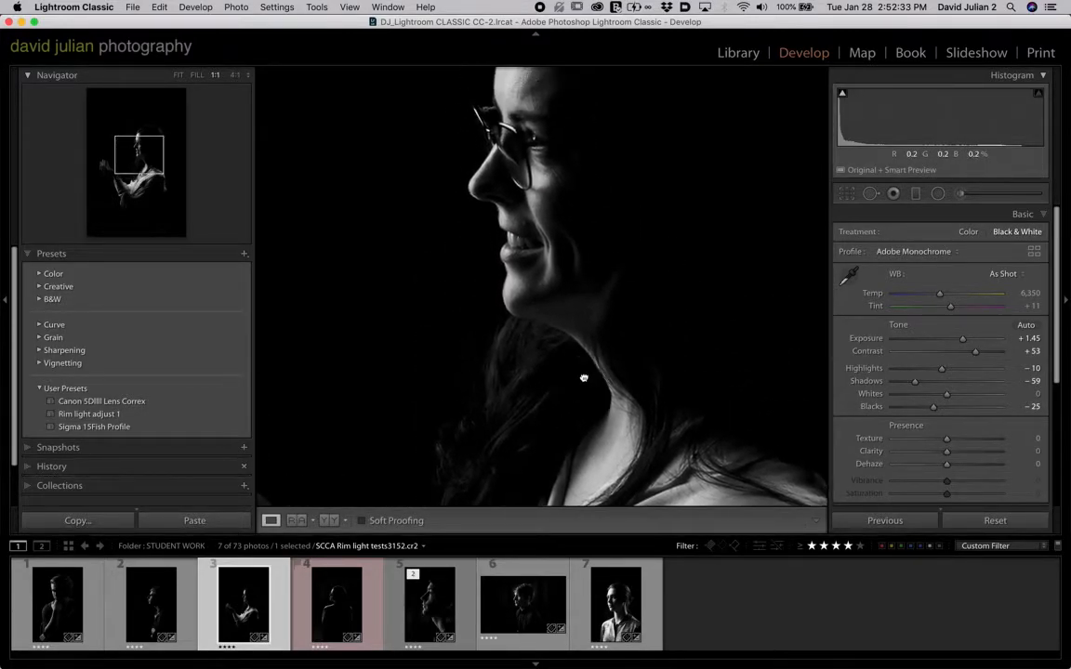
drag(557, 251, 557, 330)
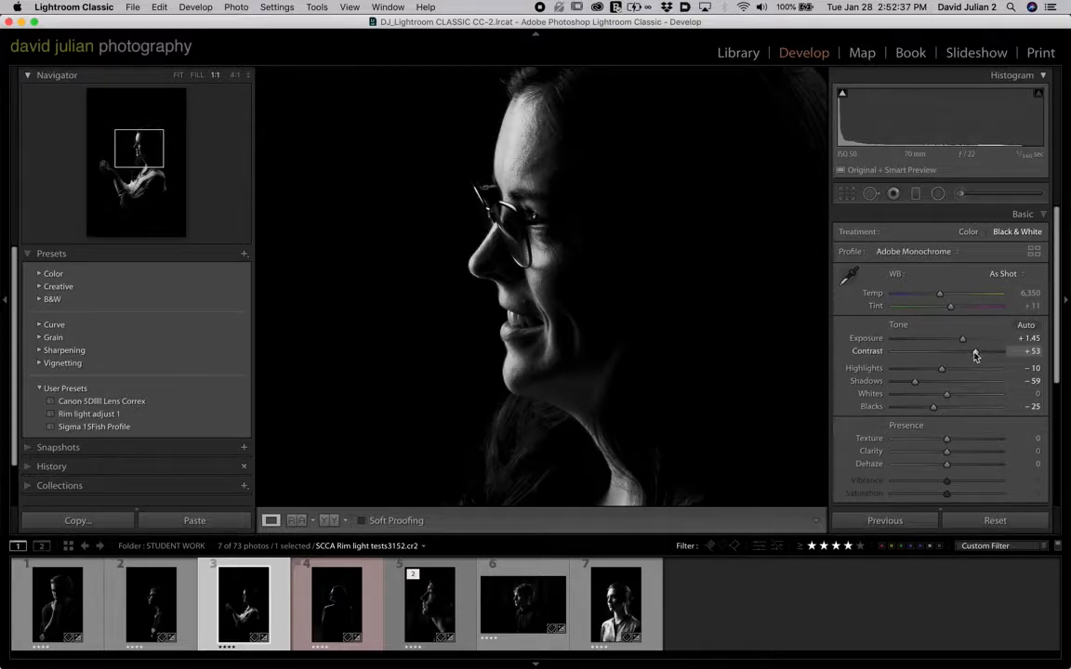
drag(975, 354, 956, 362)
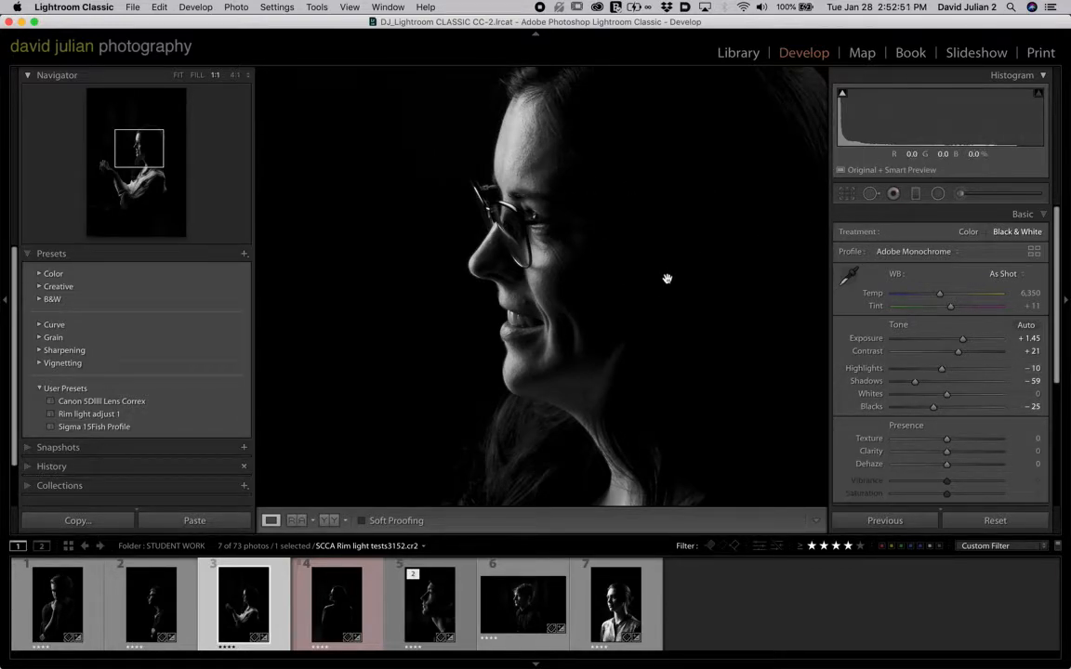
drag(647, 378, 657, 219)
drag(611, 306, 759, 163)
drag(528, 241, 638, 345)
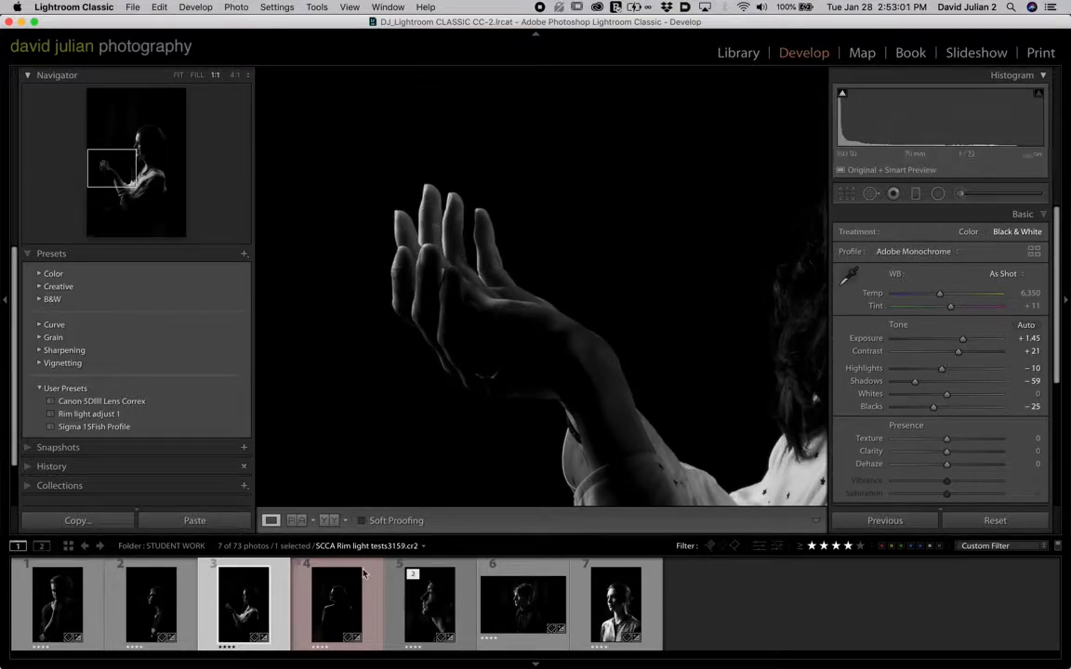
- Select SCCA Rim light tests3159.cr2, examine the bright forehead at 2:1, and set Contrast to +39 and Highlights to −27
click(344, 604)
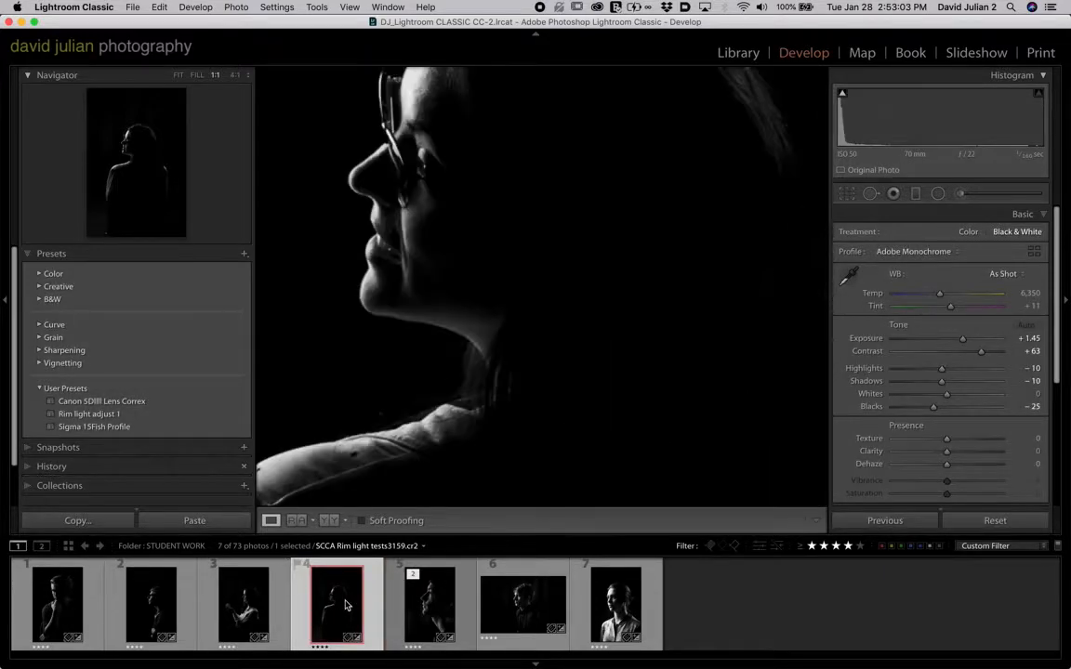
drag(471, 190, 528, 304)
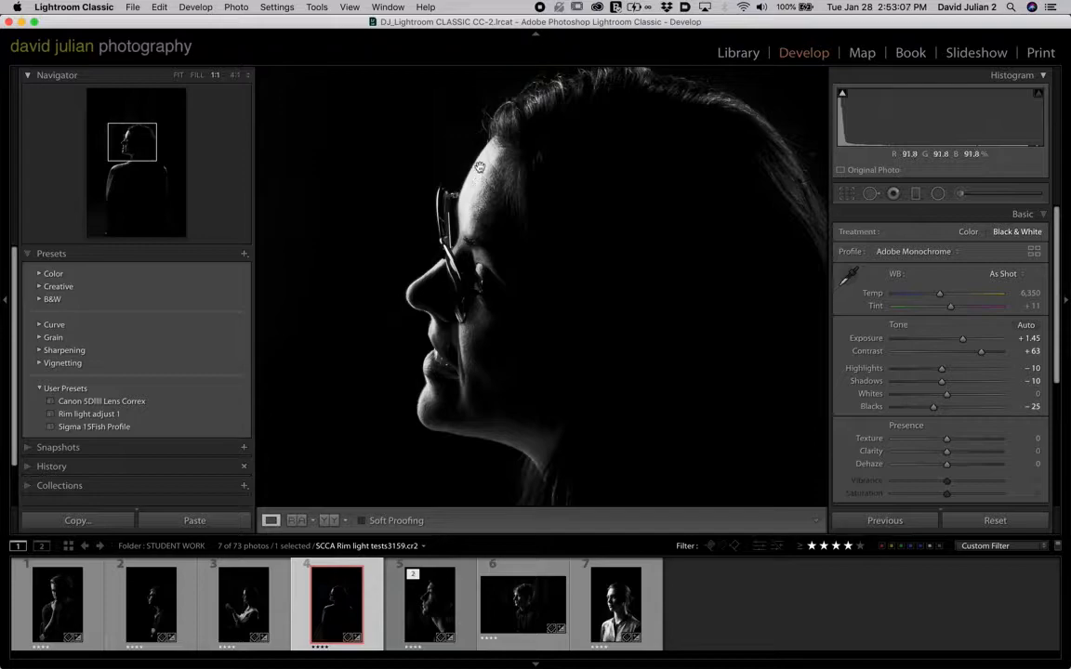
click(472, 188)
click(508, 198)
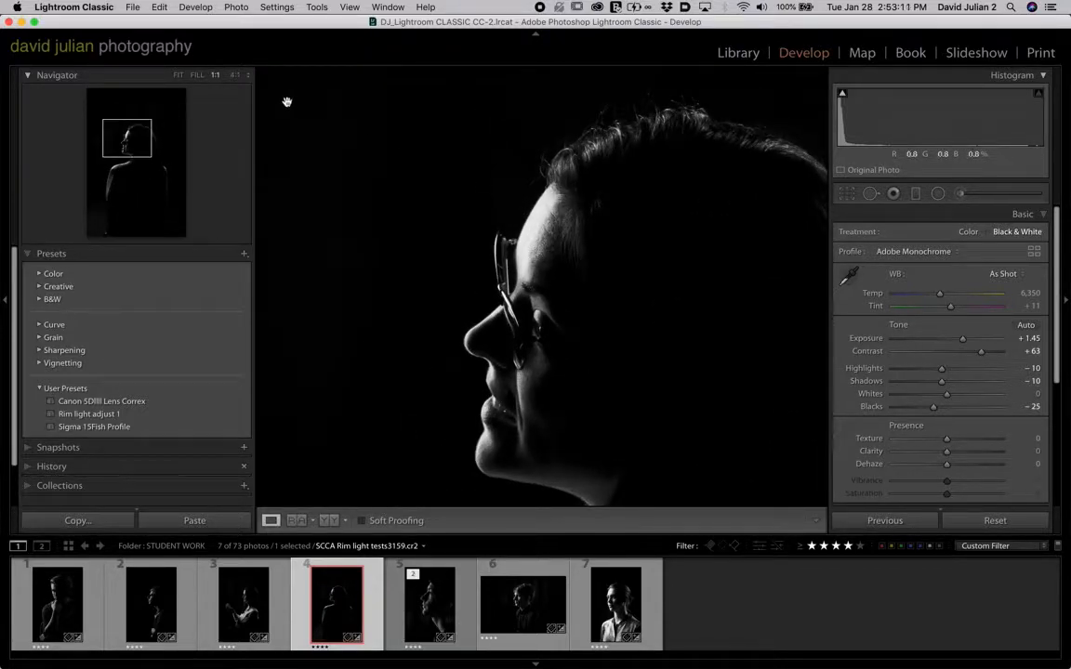
click(235, 75)
click(257, 126)
drag(406, 125, 402, 180)
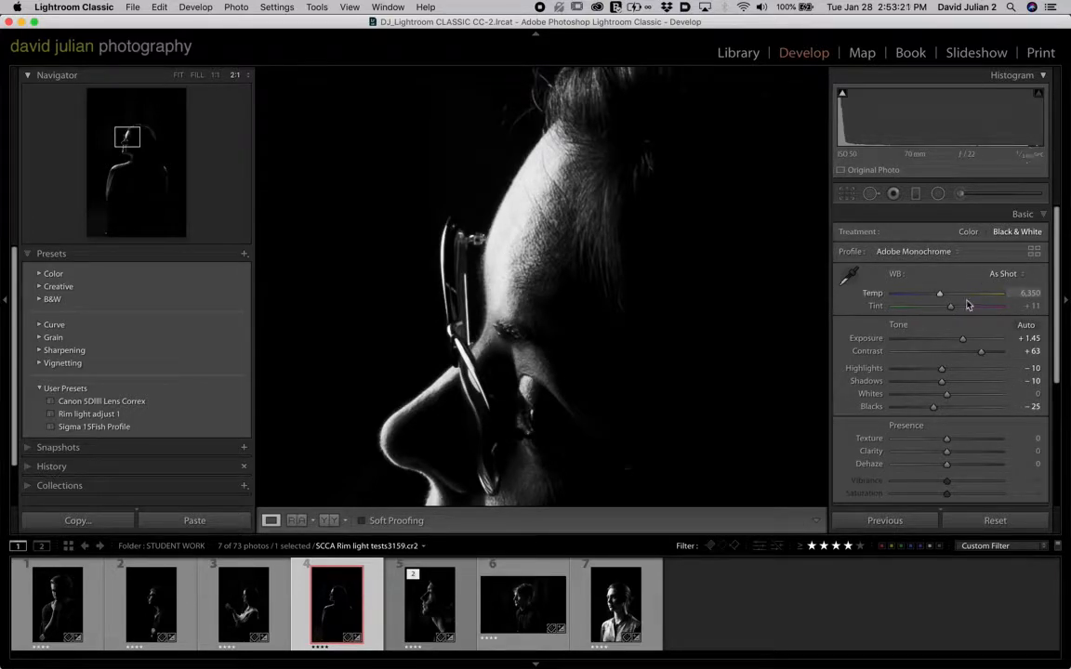
drag(981, 351, 935, 373)
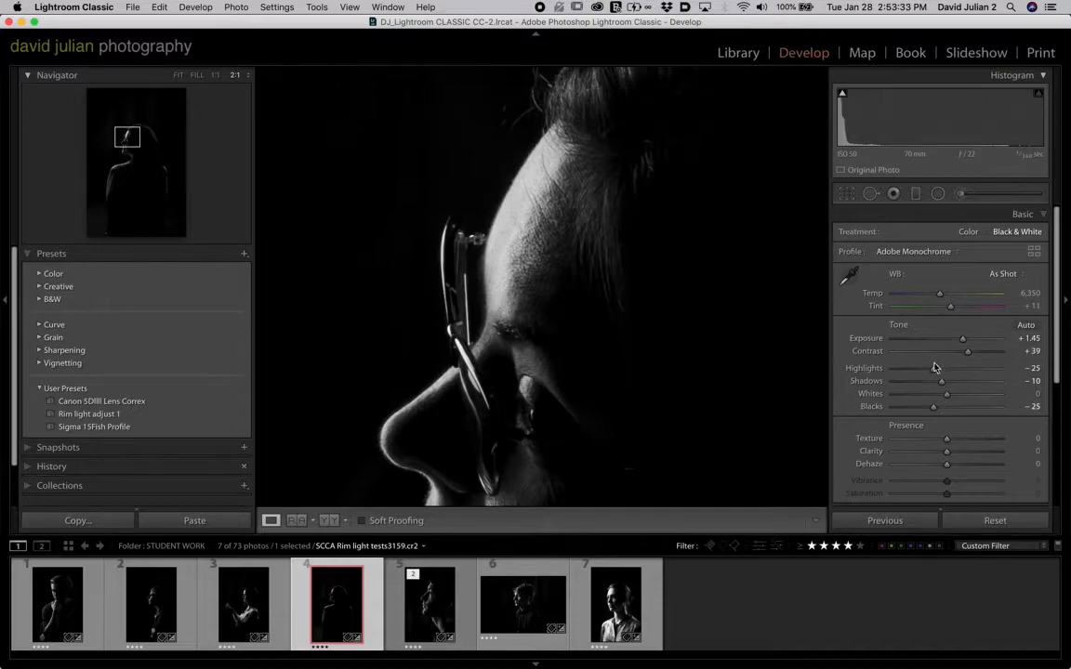
drag(934, 368, 932, 371)
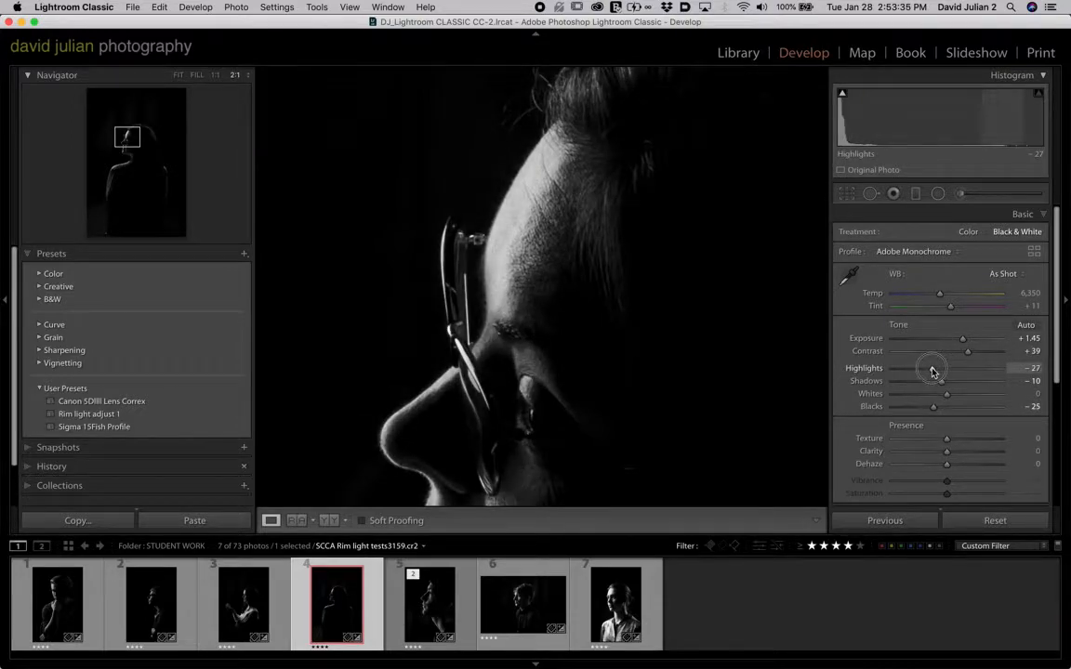
- Examine the sleeve and shoulder detail of SCCA Rim light tests3159.cr2 at 2:1, and return to the full-image view
drag(754, 387, 718, 205)
drag(661, 371, 663, 260)
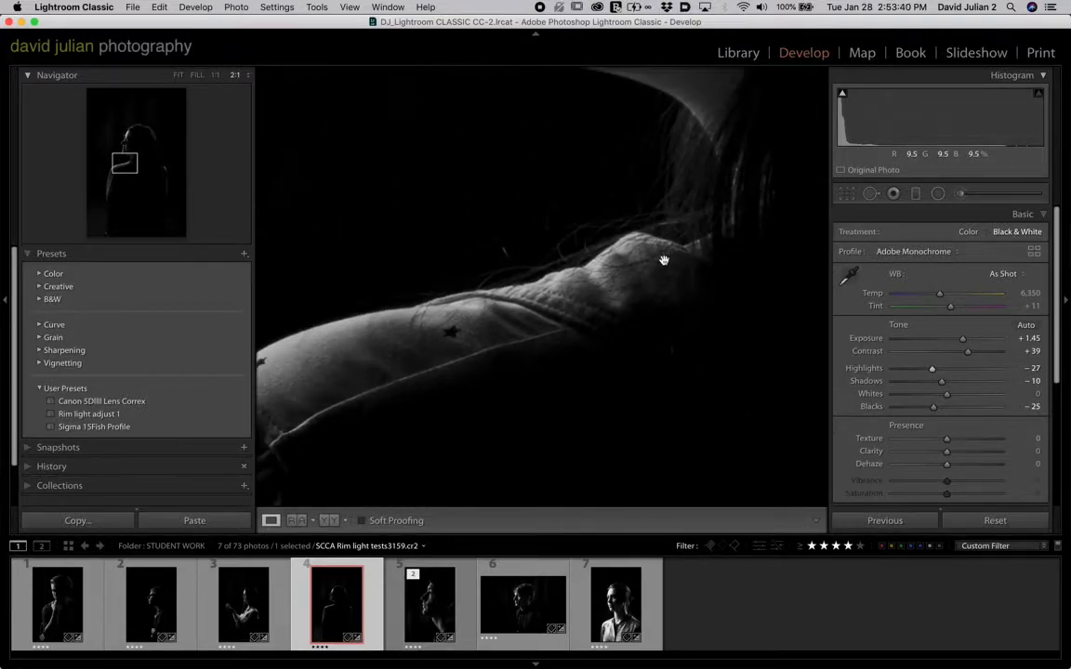
click(590, 299)
click(590, 298)
click(590, 298)
click(590, 298)
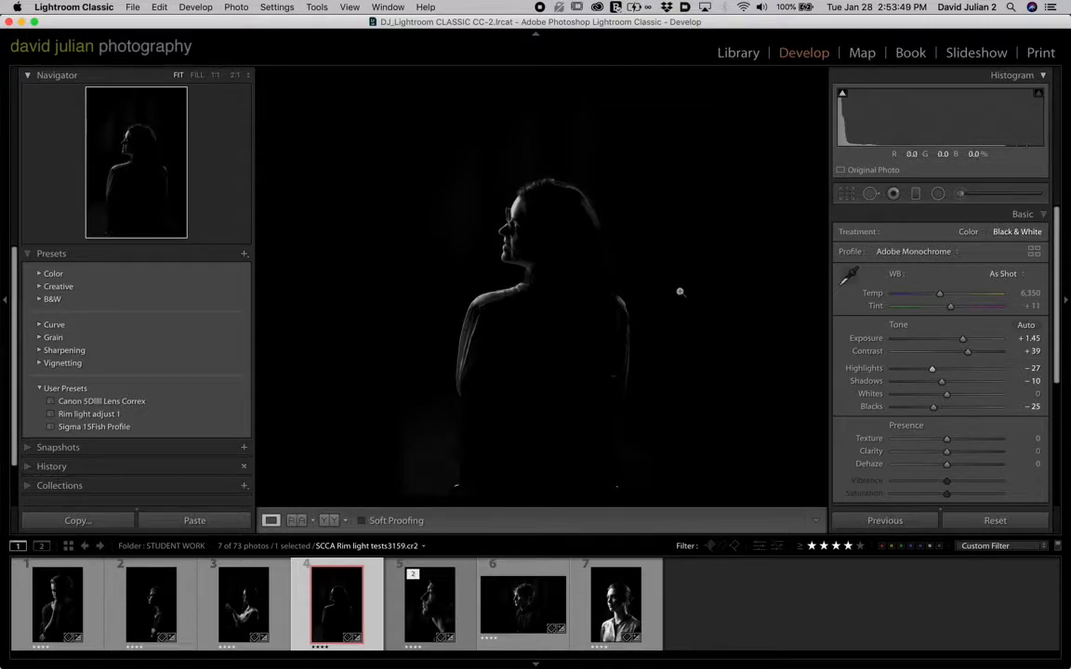
- Select SCCA Rim light tests3167.cr2 and set Exposure to +1.65, Highlights to −14 and Shadows to −16
click(435, 603)
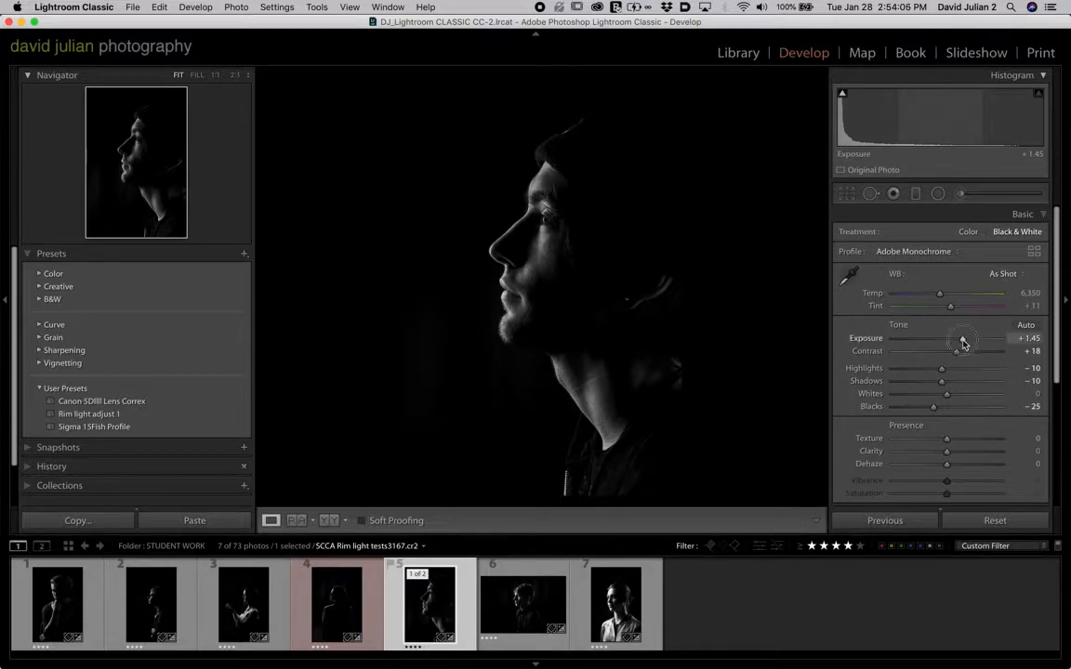
drag(964, 343, 938, 383)
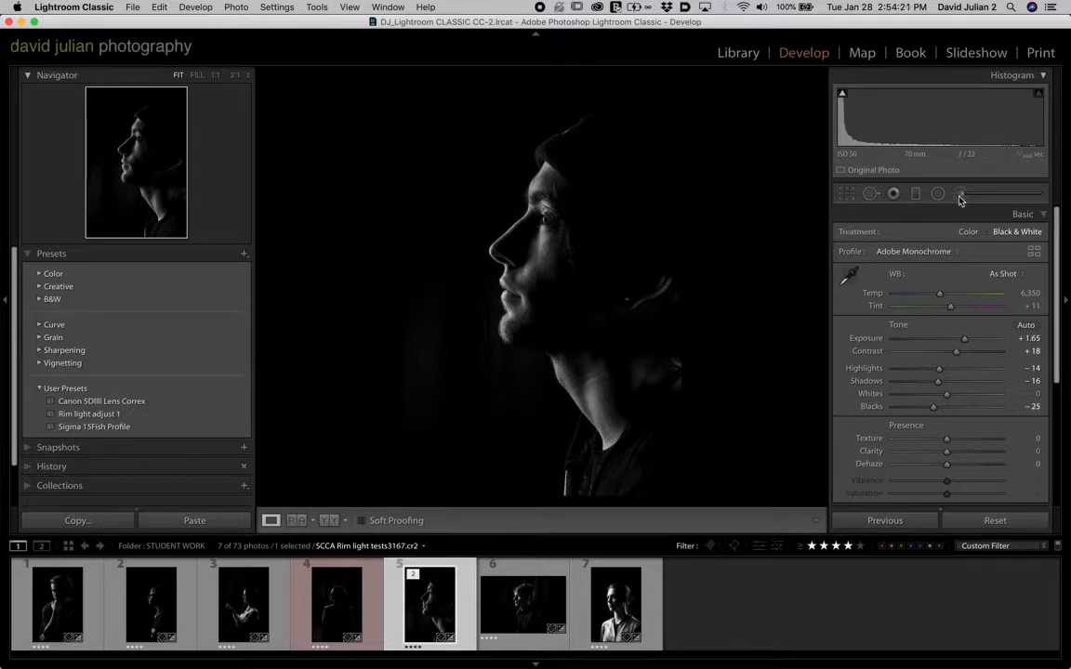
- Select SCCA Rim light tests3198.cr2, check the face at 1:1, and set Highlights to −27
click(534, 595)
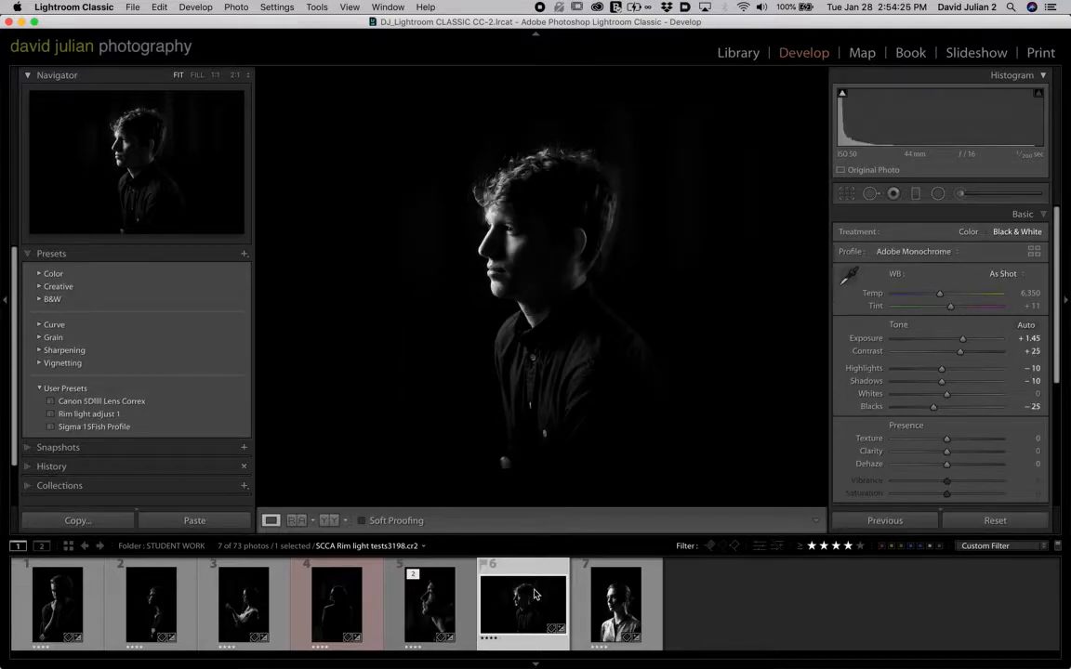
click(500, 283)
drag(500, 283, 481, 385)
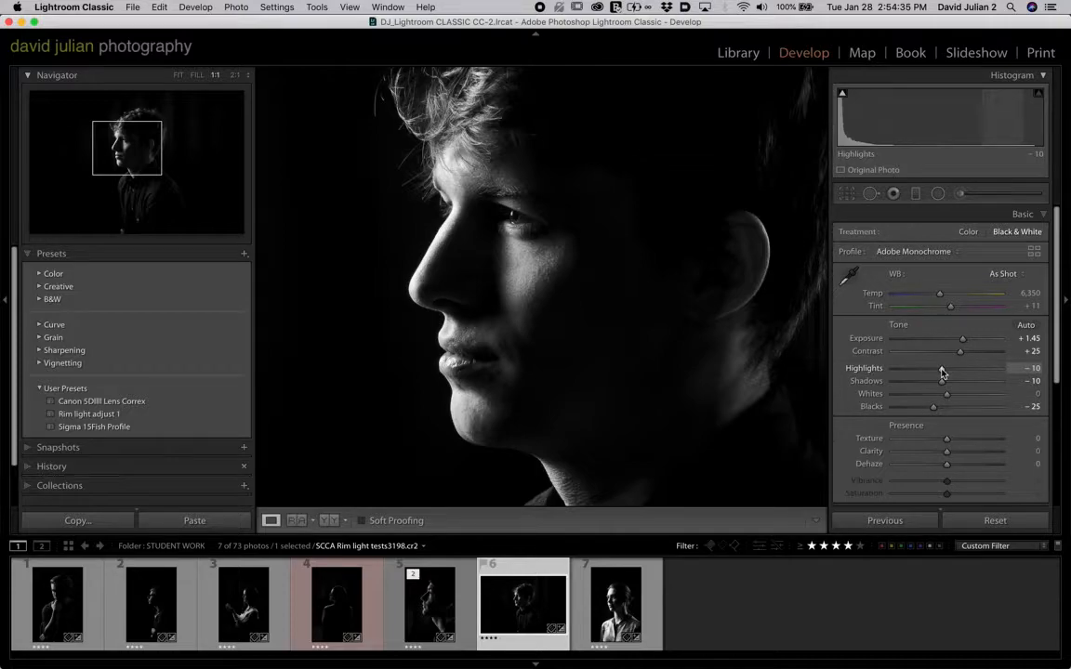
drag(942, 371, 933, 370)
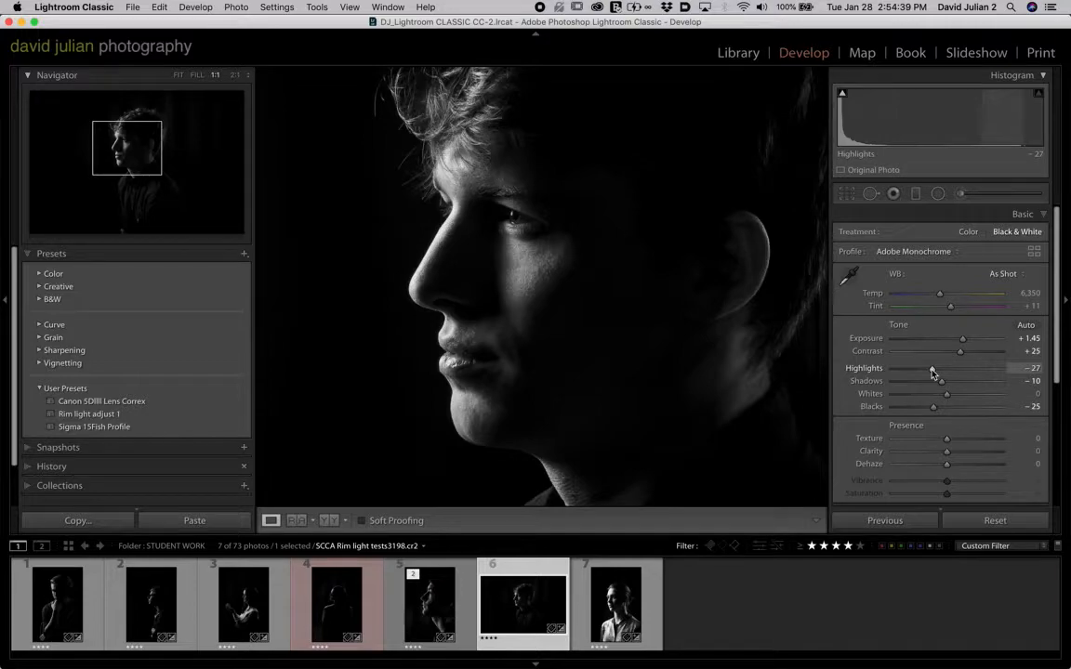
key(z)
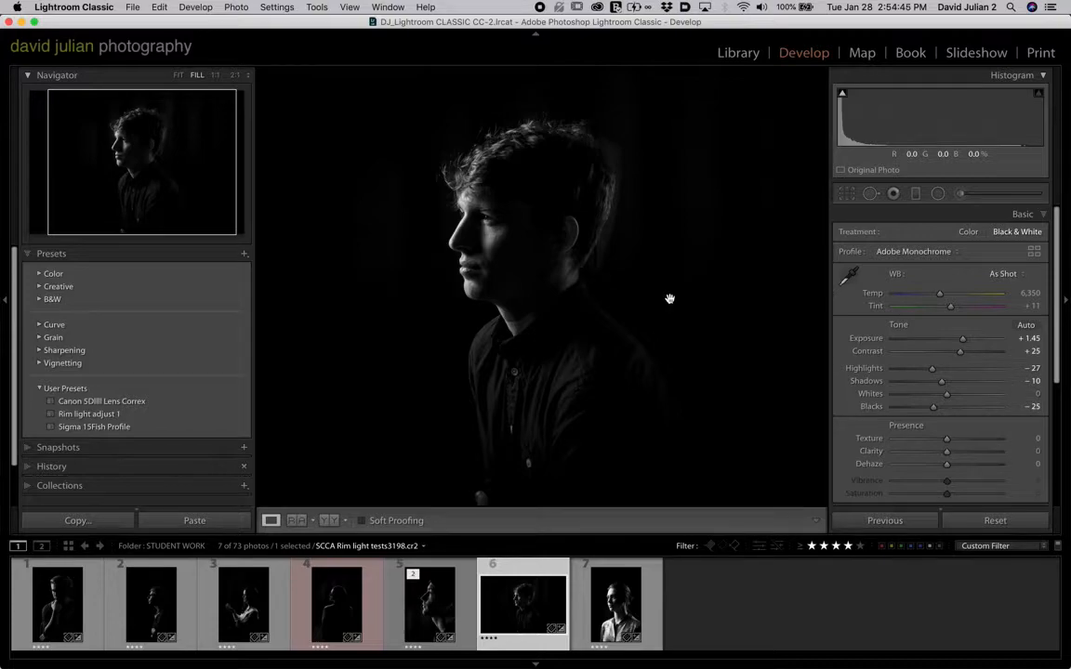
- Select SCCA Rim light tests3203.cr2 and set Exposure to +0.80, Contrast to +2 and Highlights to −23, checking the forehead at 1:1
click(624, 599)
drag(591, 462, 590, 422)
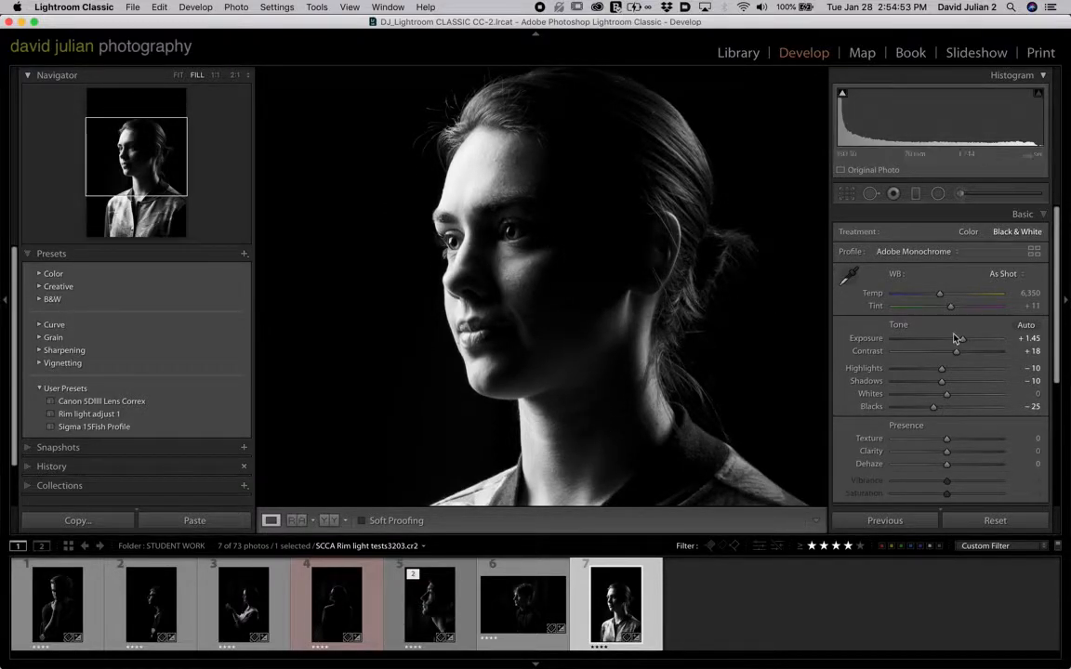
drag(943, 370, 954, 342)
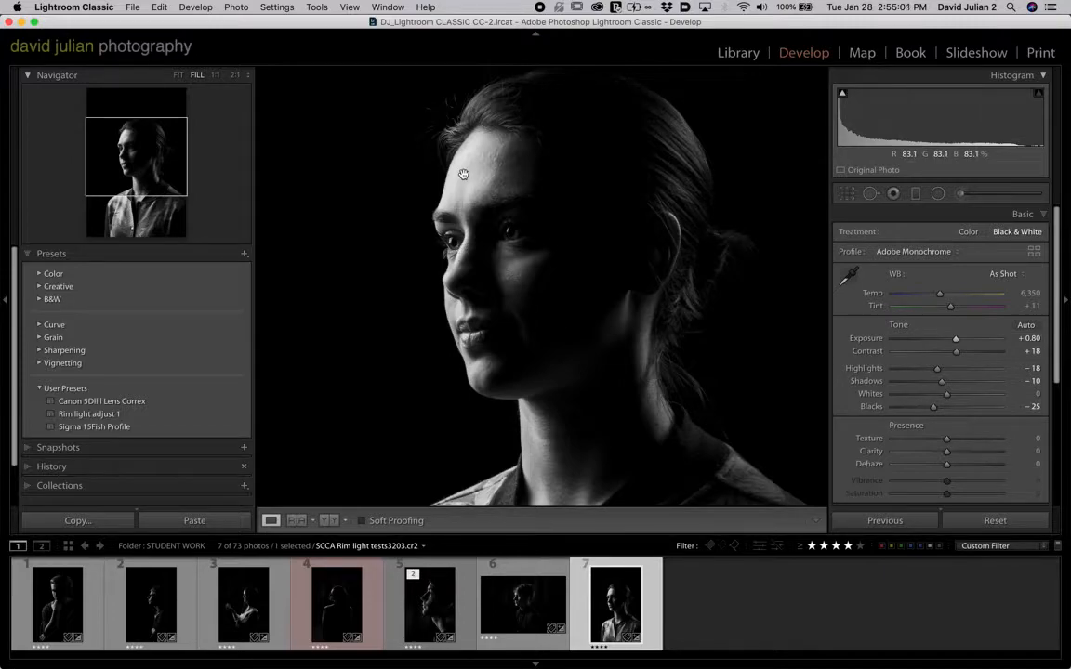
drag(463, 175, 440, 313)
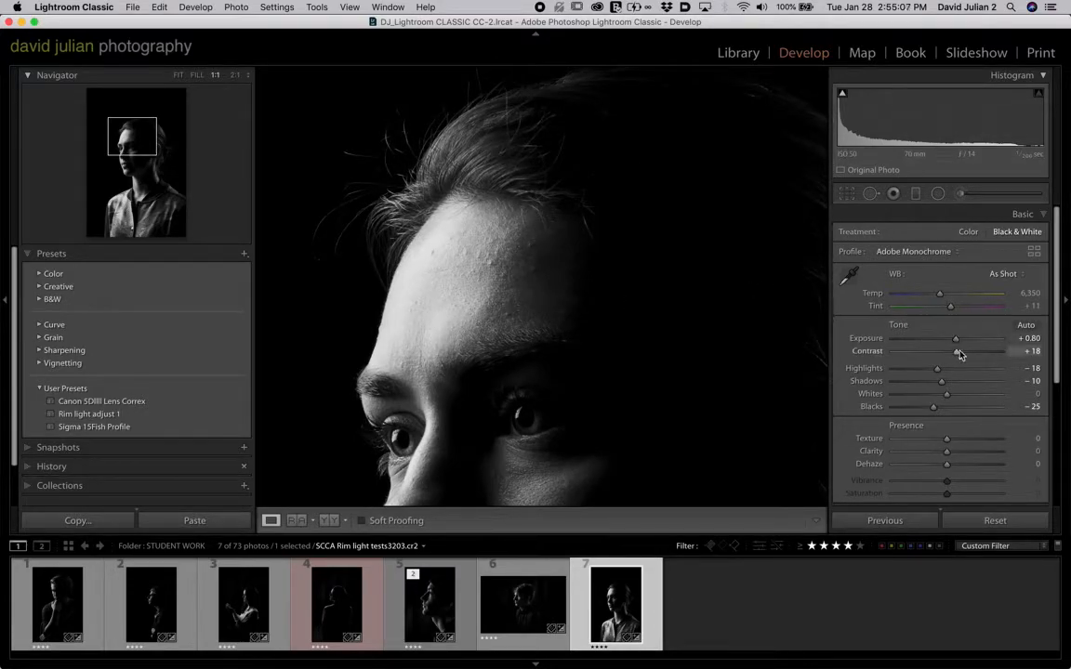
drag(957, 353, 948, 353)
click(942, 383)
drag(937, 369, 933, 370)
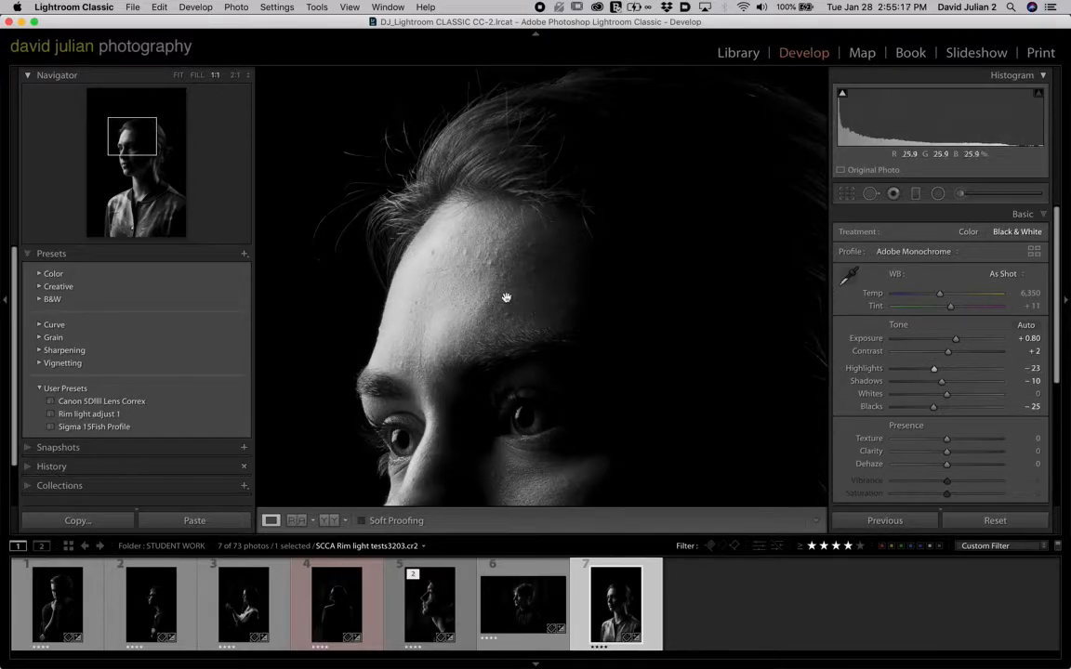
mouse_move(932, 368)
mouse_down()
mouse_move(921, 373)
mouse_move(937, 376)
mouse_up()
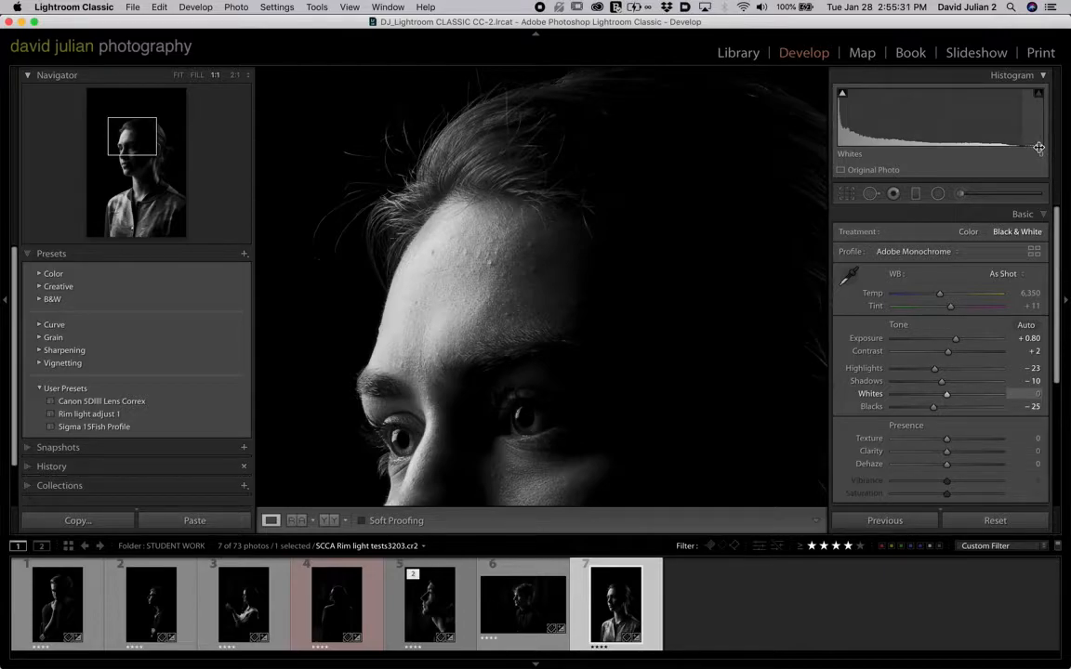
- Examine the face, neck and shirt of SCCA Rim light tests3203.cr2 at 1:1 for highlight and shadow detail
drag(588, 363, 612, 270)
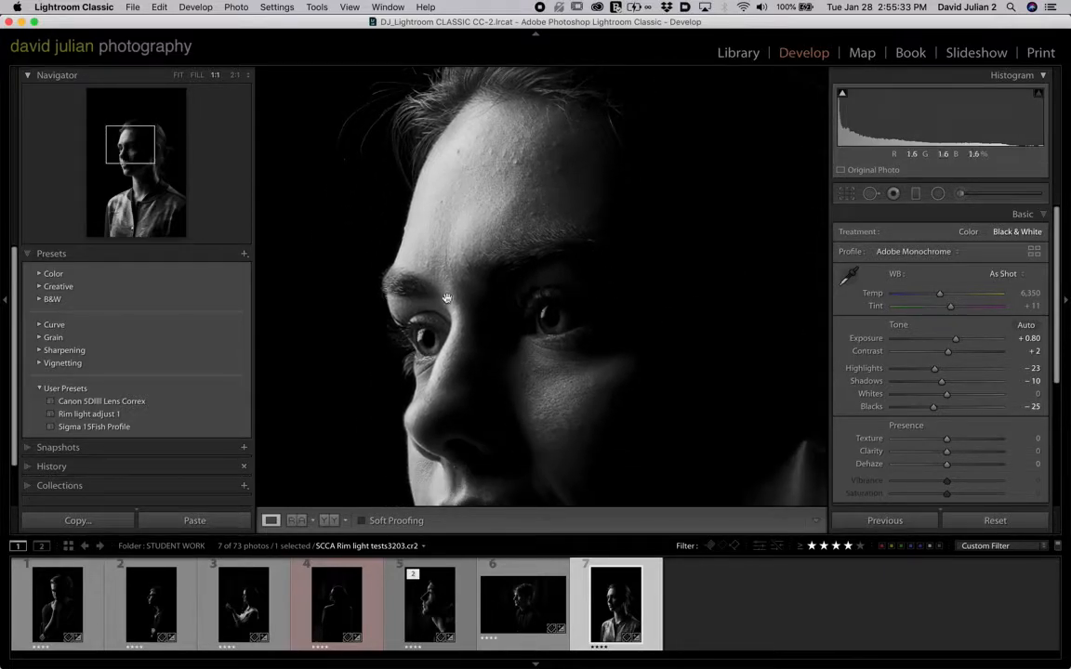
drag(470, 382, 478, 209)
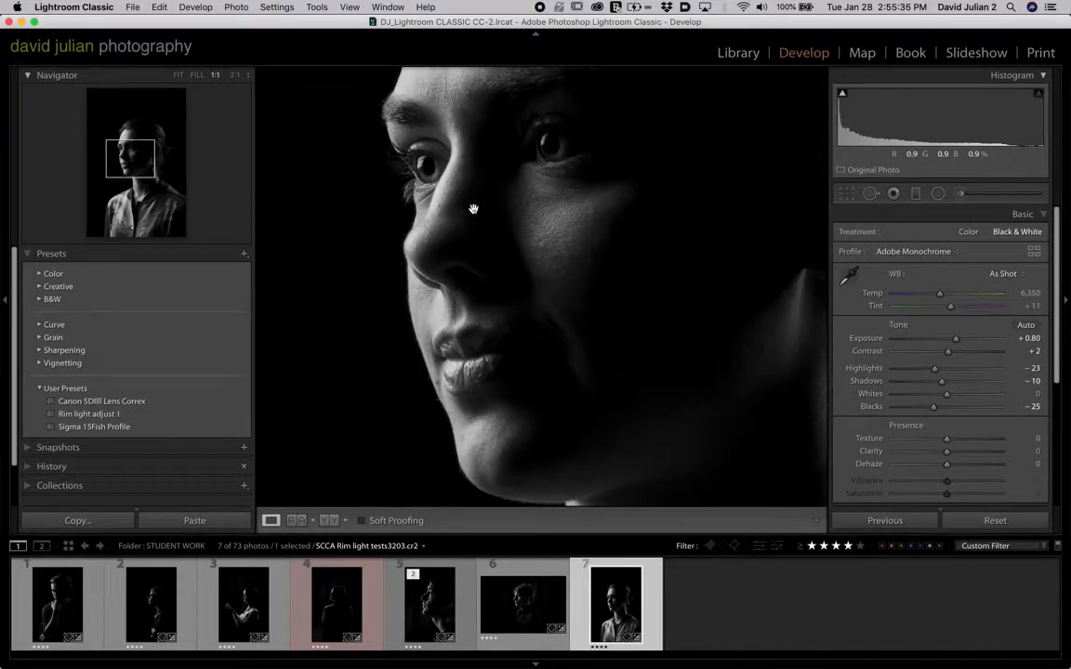
drag(495, 341, 480, 215)
drag(531, 376, 512, 187)
drag(514, 359, 477, 286)
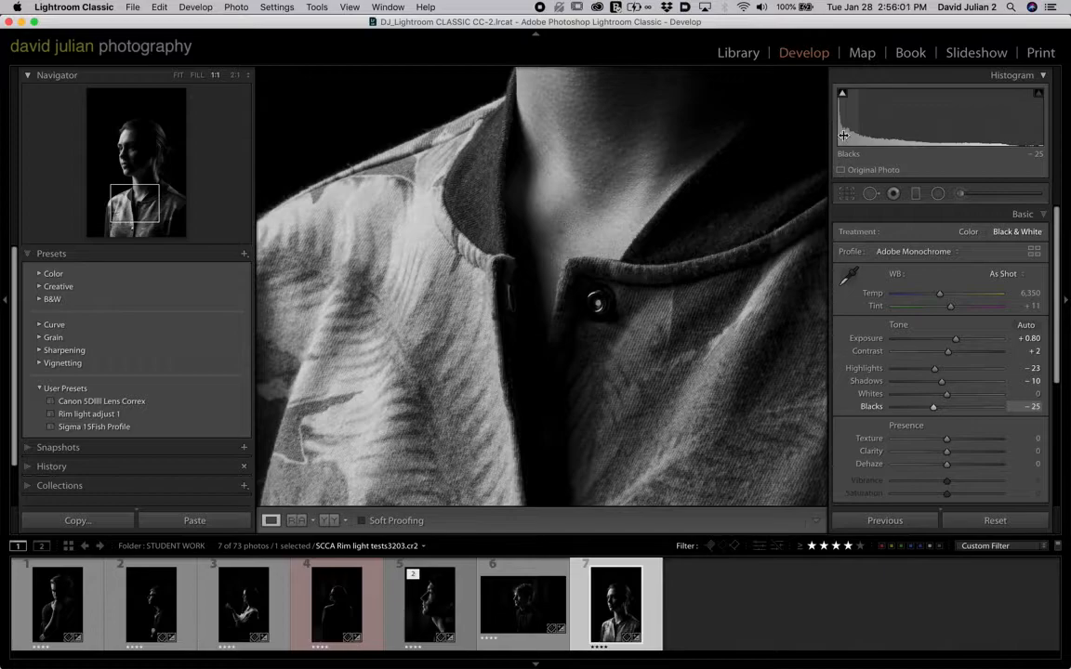
drag(724, 201, 712, 359)
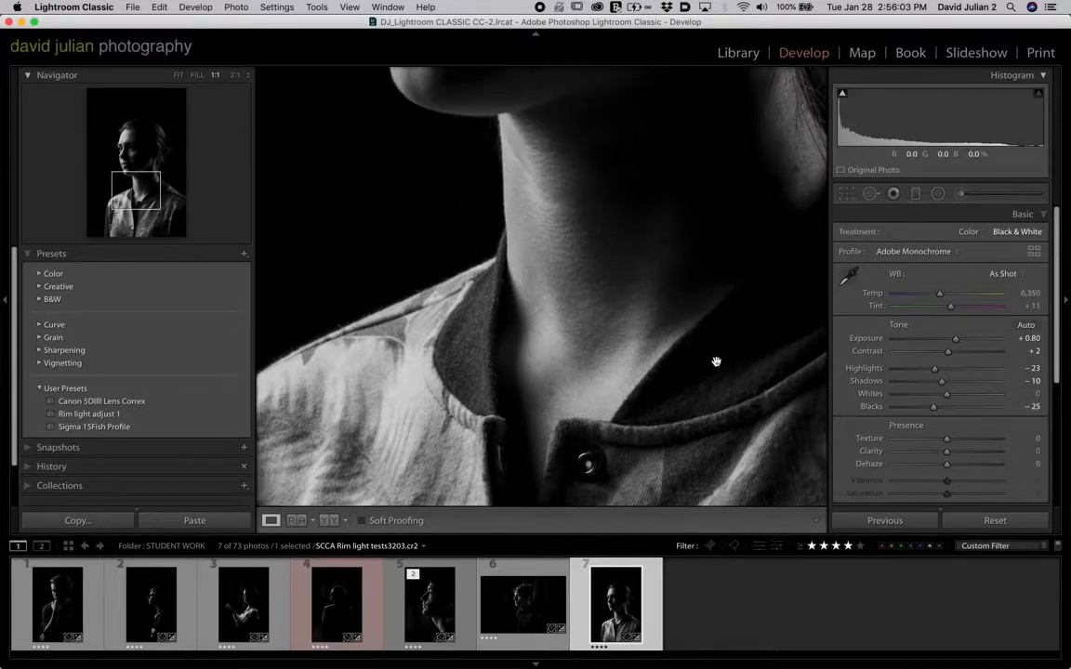
drag(731, 294, 740, 478)
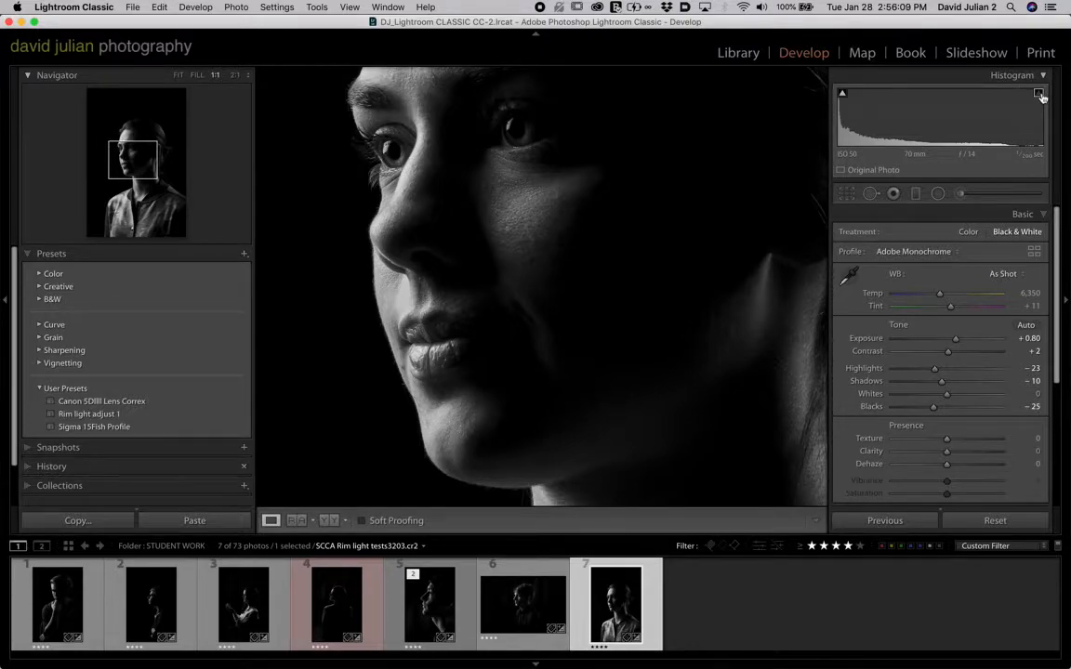
drag(642, 169, 645, 206)
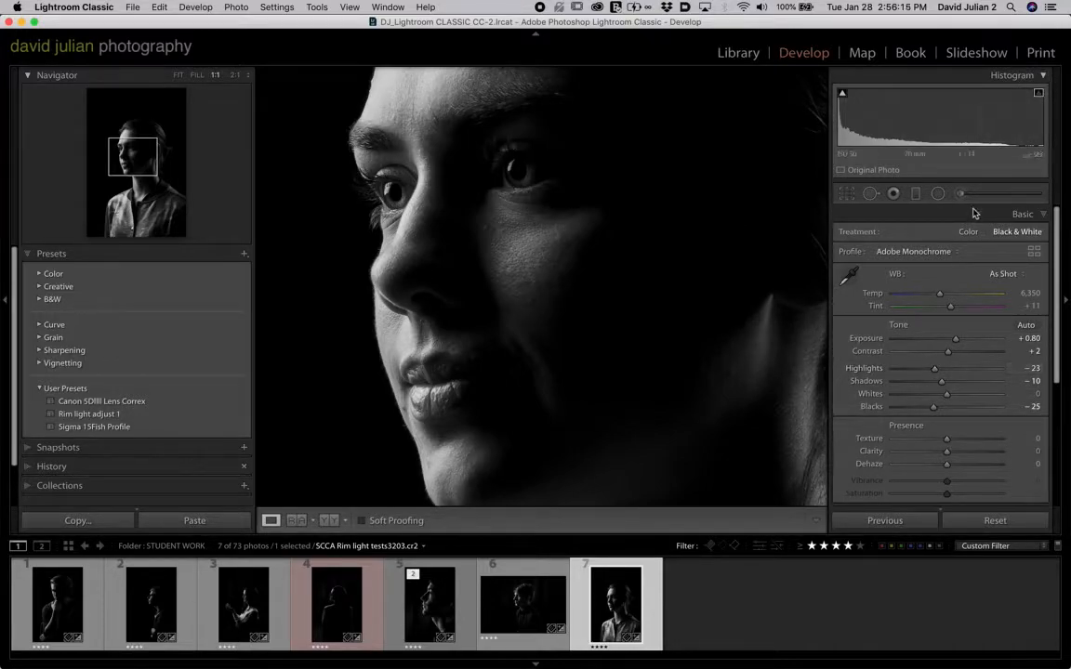
- Set the Exposure of SCCA Rim light tests3203.cr2 to +1.25 and view the whole portrait
mouse_move(957, 342)
mouse_down()
mouse_move(980, 344)
mouse_move(961, 342)
mouse_up()
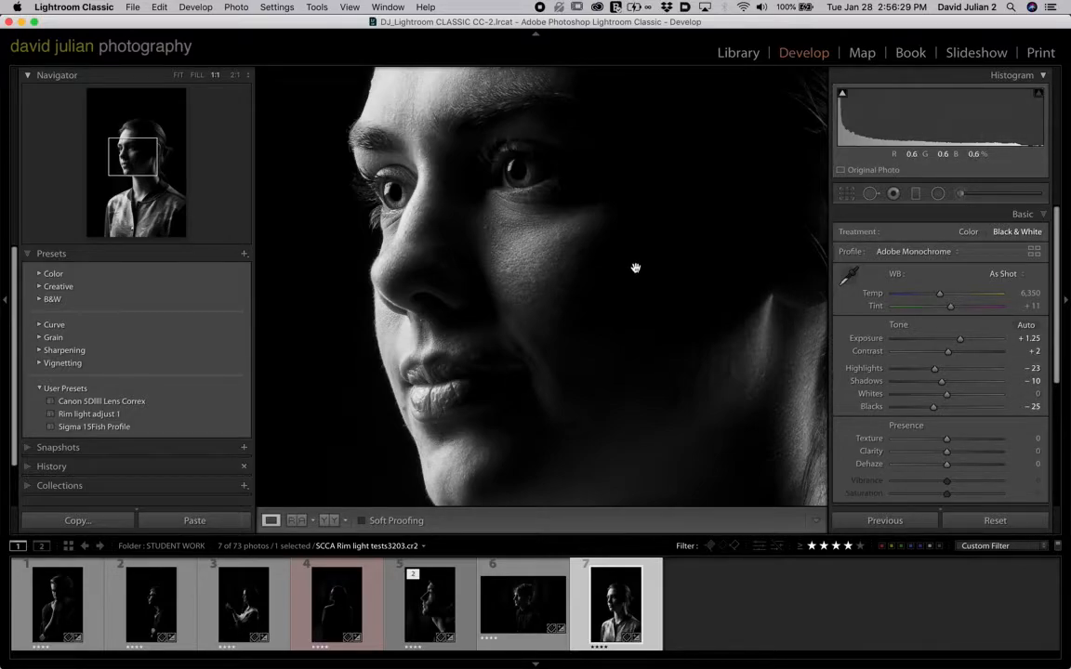
key(z)
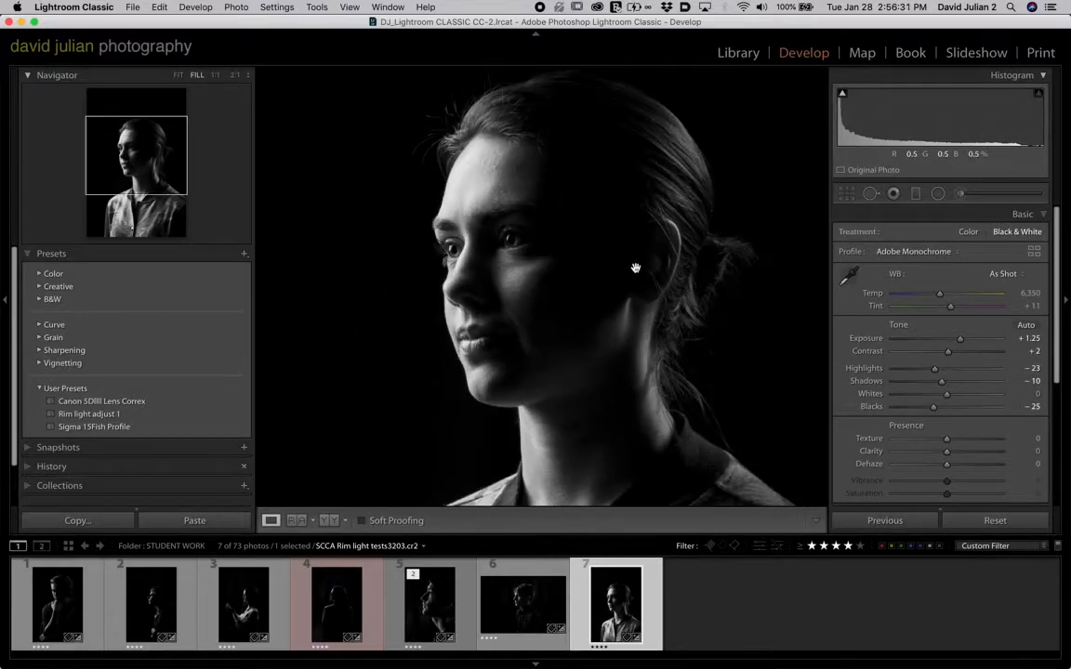
key(super+minus)
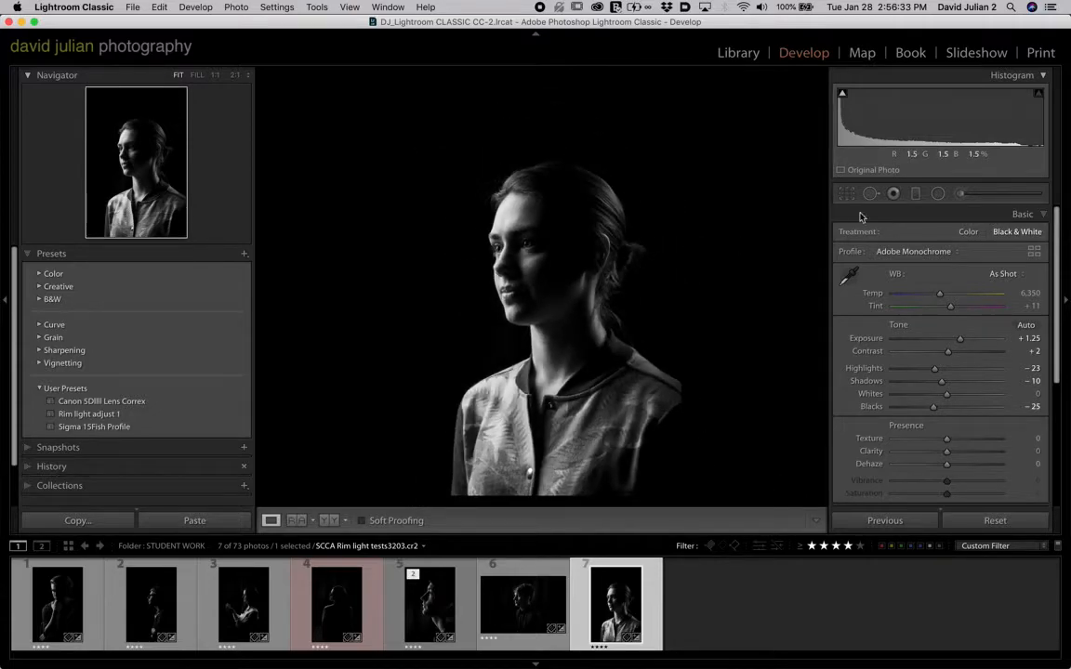
- Set SCCA Rim light tests3203.cr2 to Contrast +28 and Highlights −28, and SCCA Rim light tests3198.cr2 to Contrast +29 and Shadows +13
drag(947, 353, 961, 351)
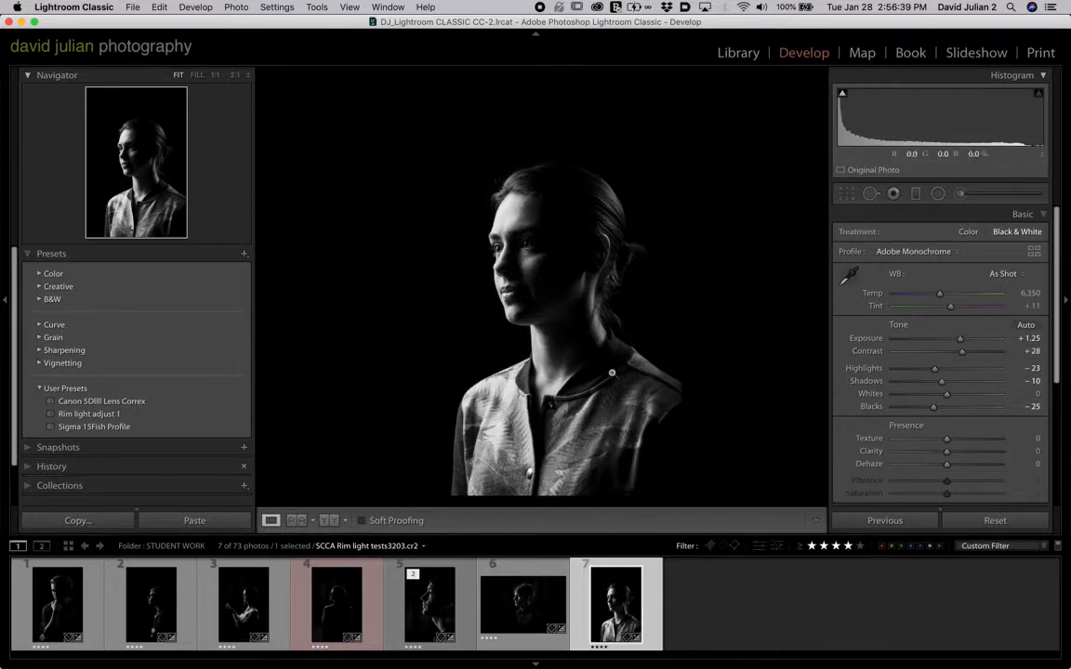
drag(935, 371, 930, 371)
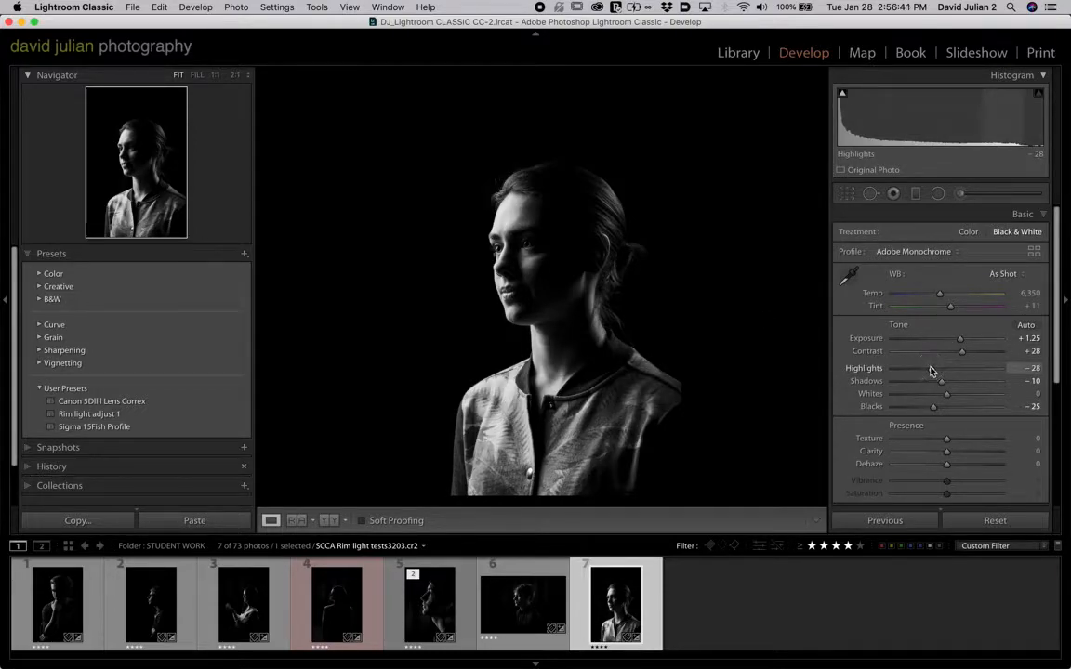
click(548, 618)
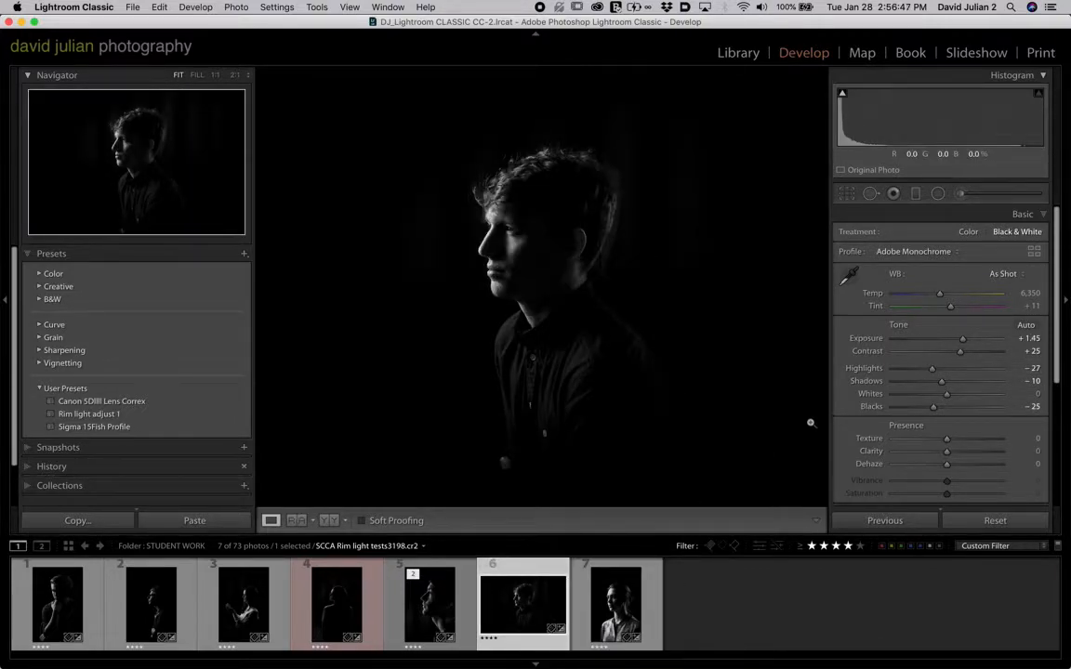
drag(936, 384, 961, 351)
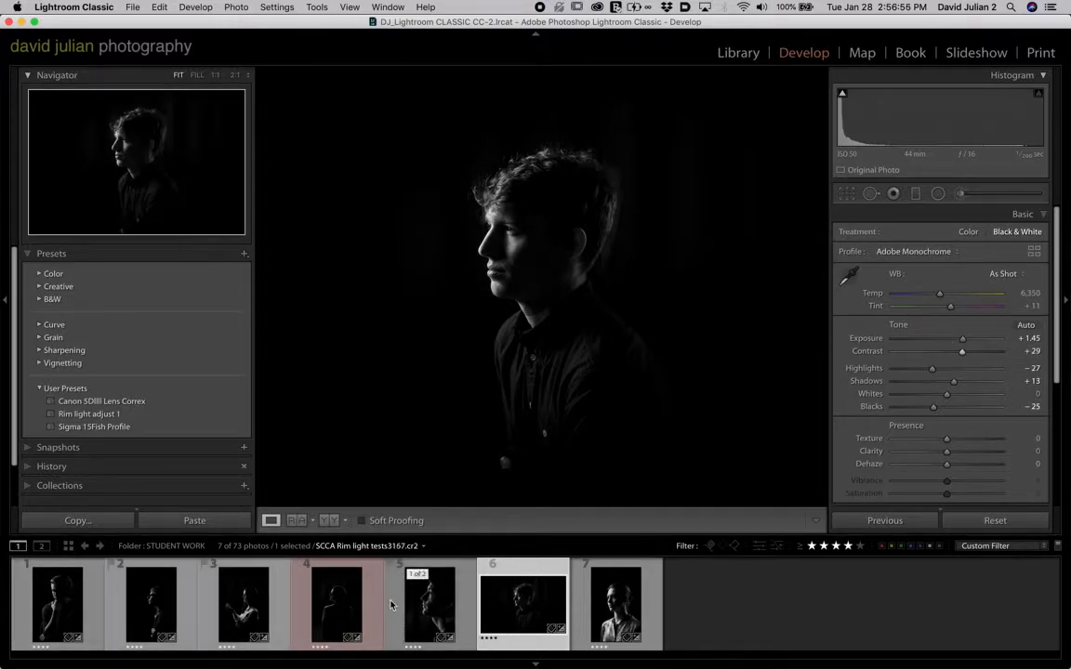
- Apply the red color label to all seven four-star portraits together and deselect them
click(621, 604)
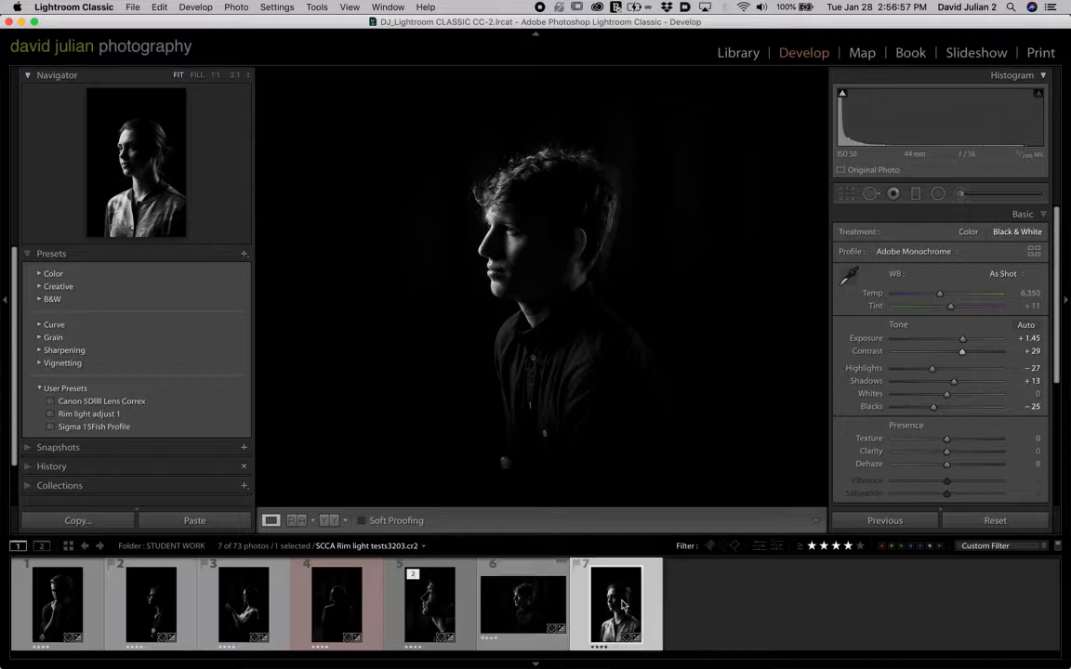
shift+click(79, 603)
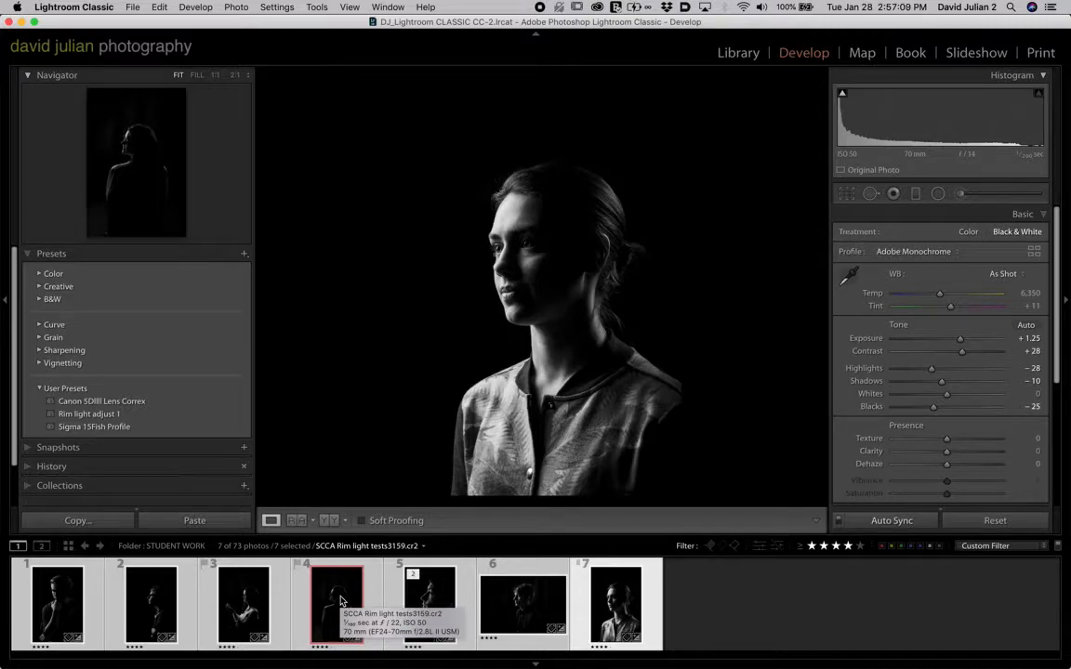
key(6)
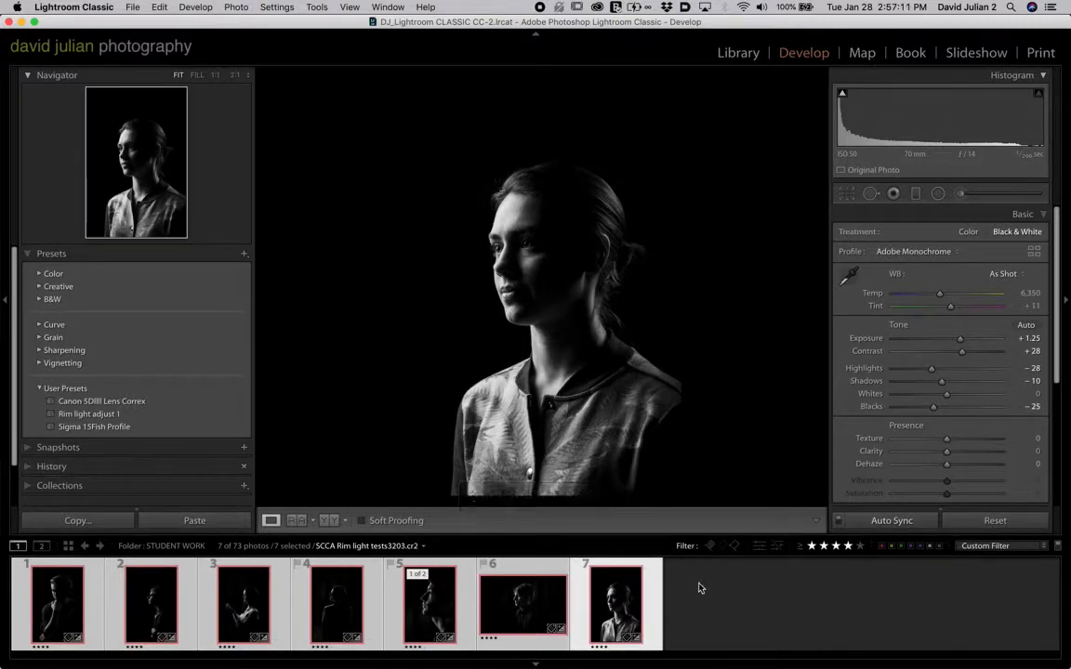
click(700, 588)
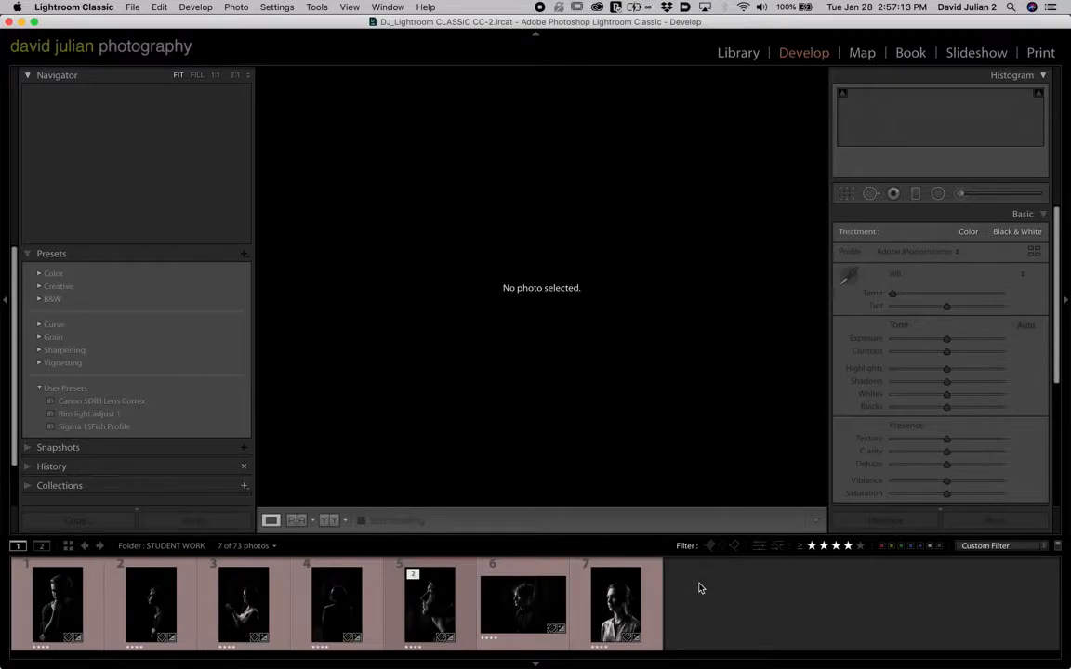
- Turn off the rating filter and survey the whole STUDENT WORK folder in the Library grid with smaller thumbnails and file details shown
click(1057, 550)
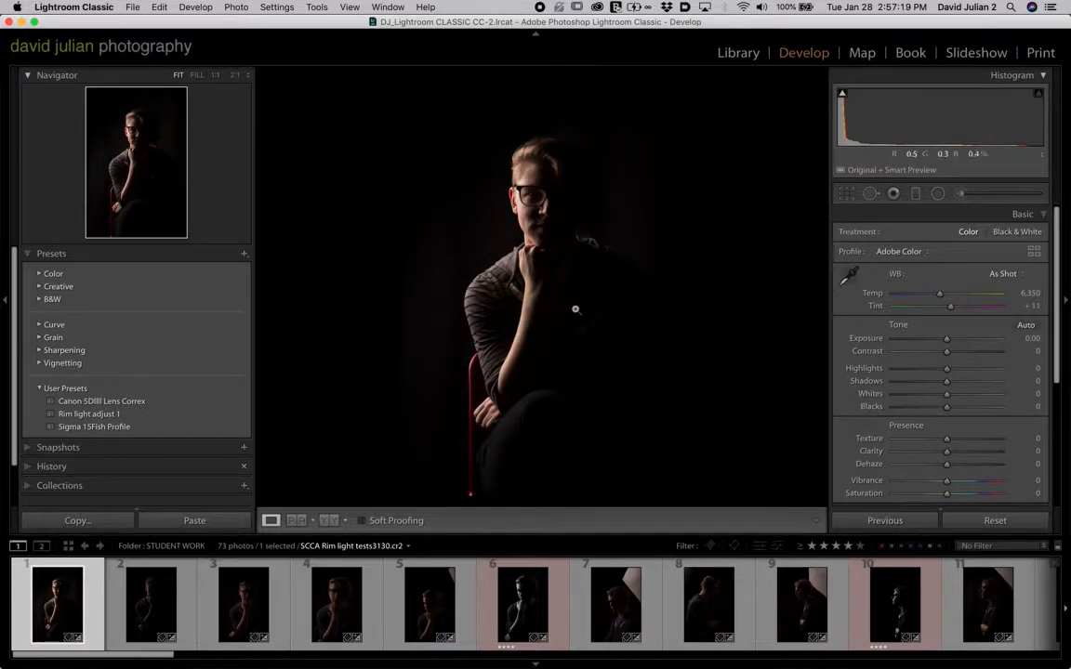
click(739, 57)
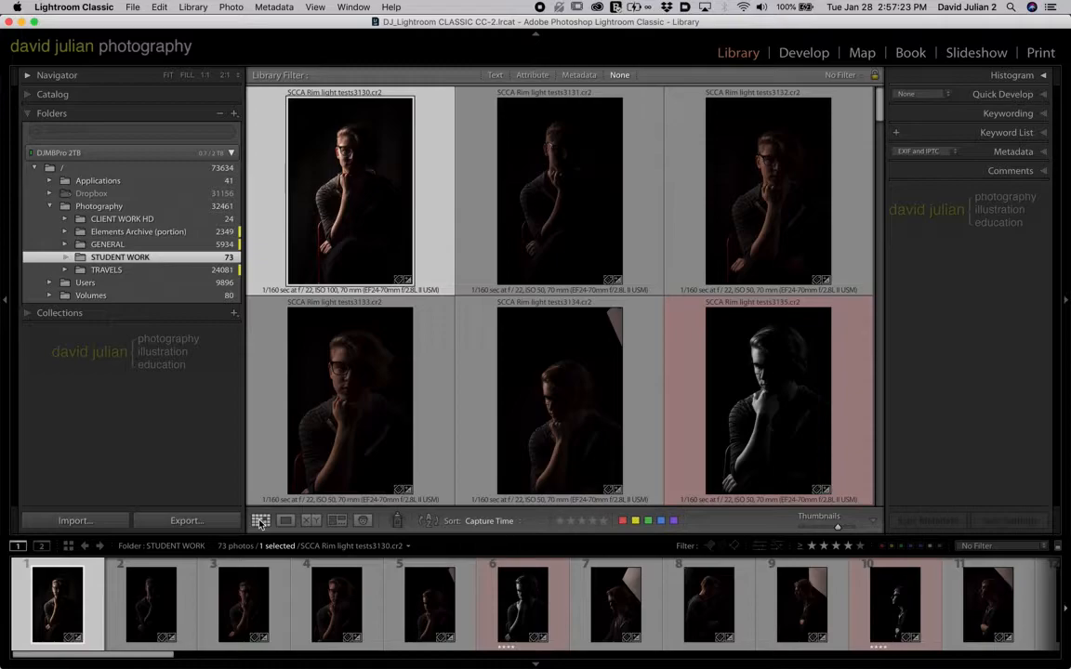
key(minus)
key(minus)
key(minus)
key(minus)
key(minus)
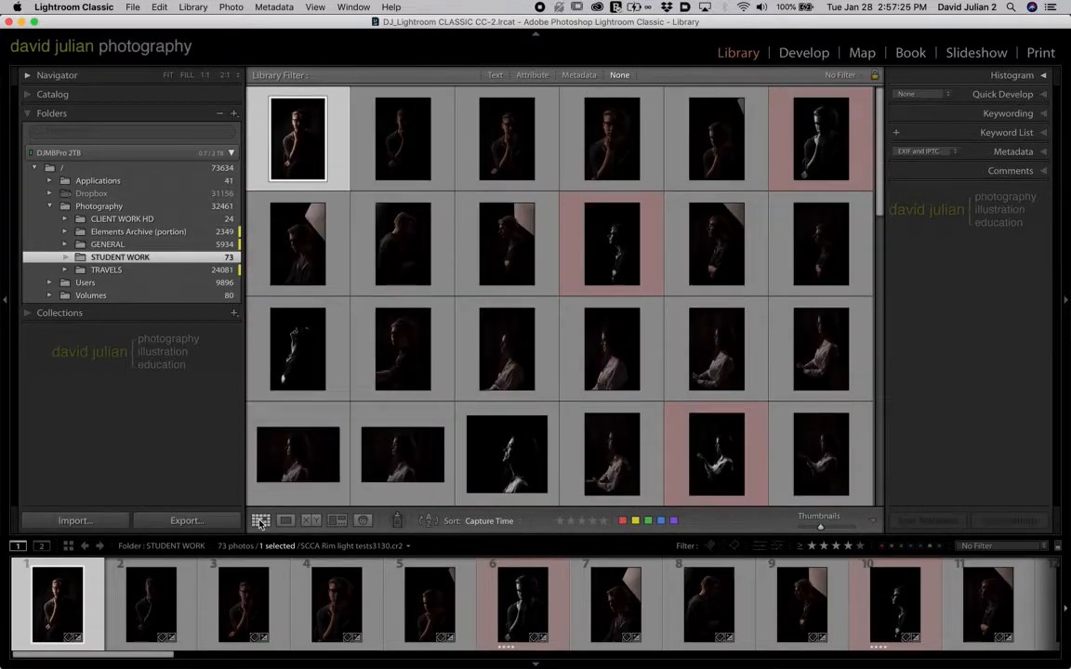
key(j)
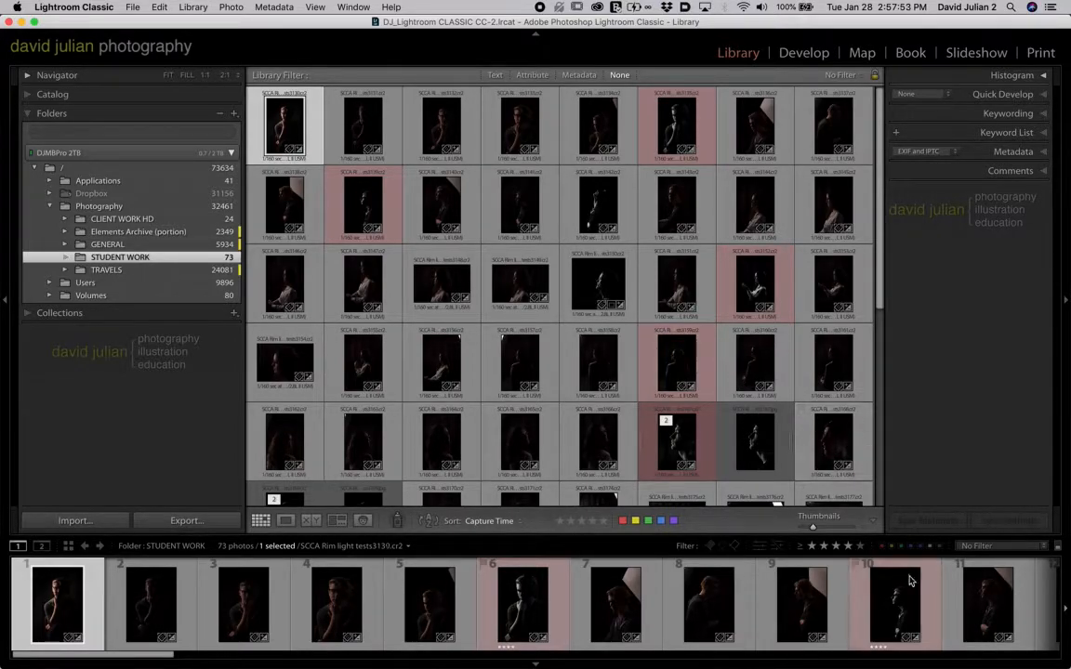
- Filter the folder to four stars and higher and open SCCA Rim light tests3135.cr2 in Develop, fitted to the view
click(857, 547)
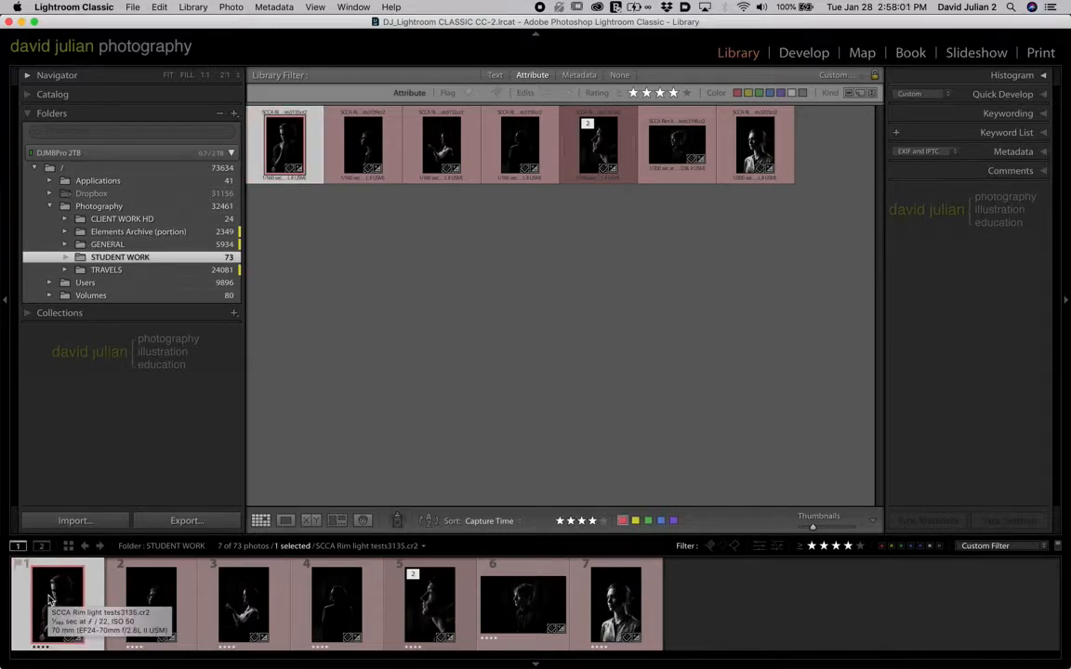
click(803, 52)
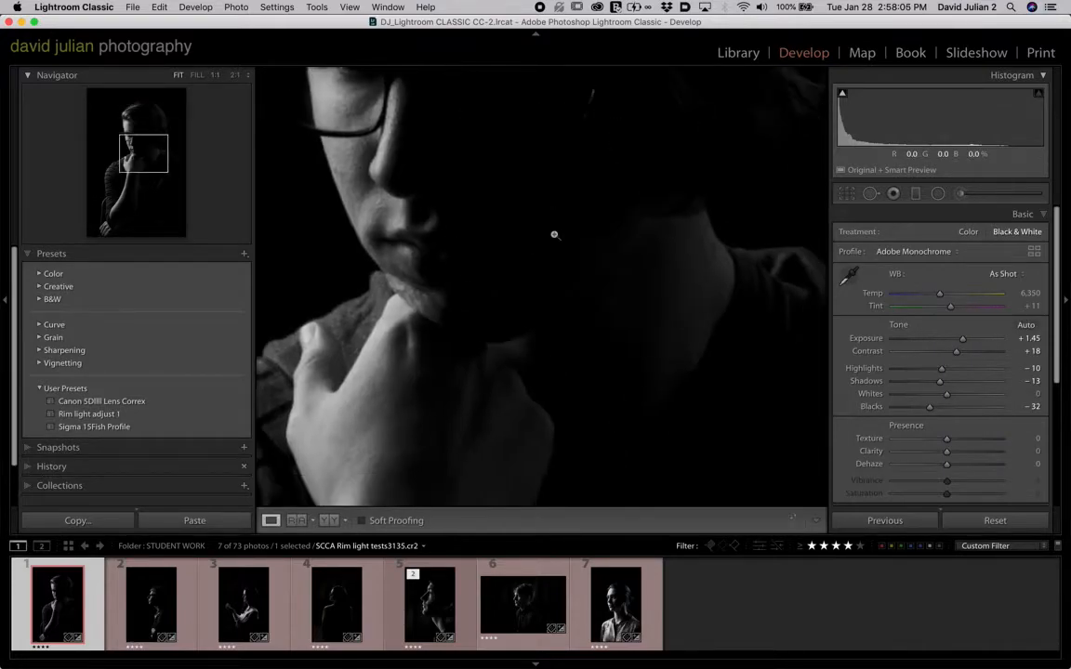
click(555, 233)
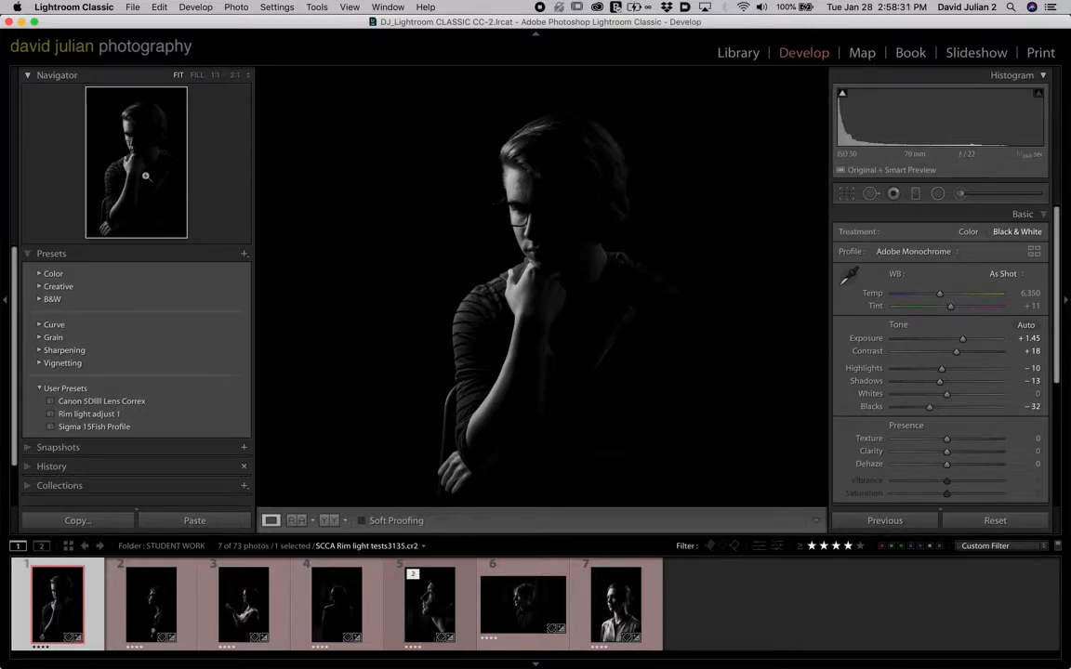
- Set the Lights Out screen color to Dark Gray in the interface preferences
click(110, 9)
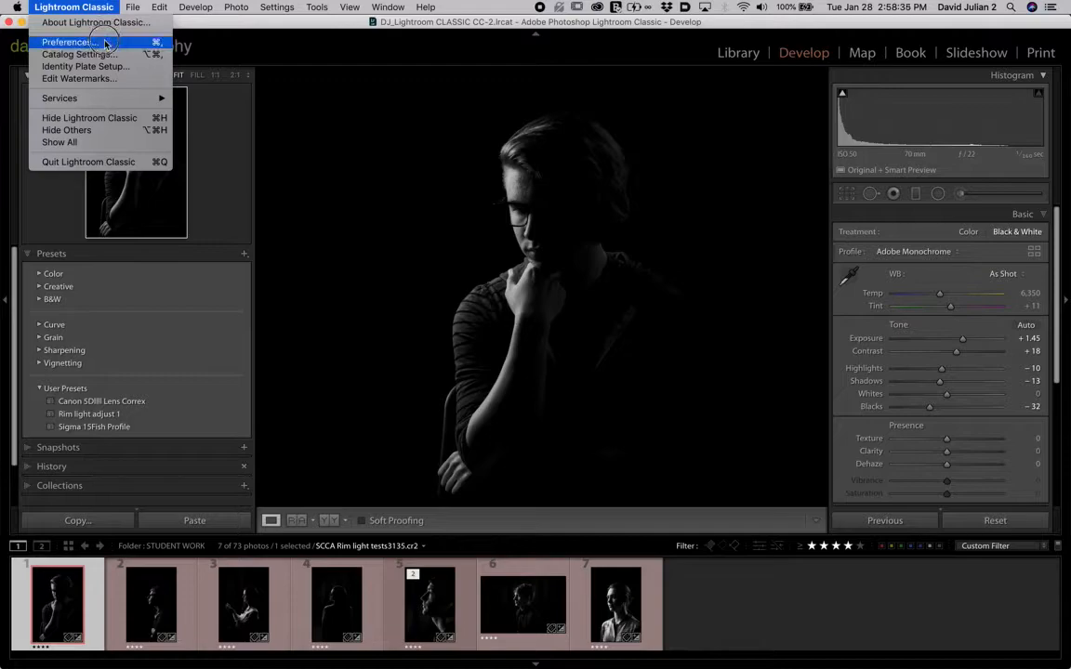
click(104, 40)
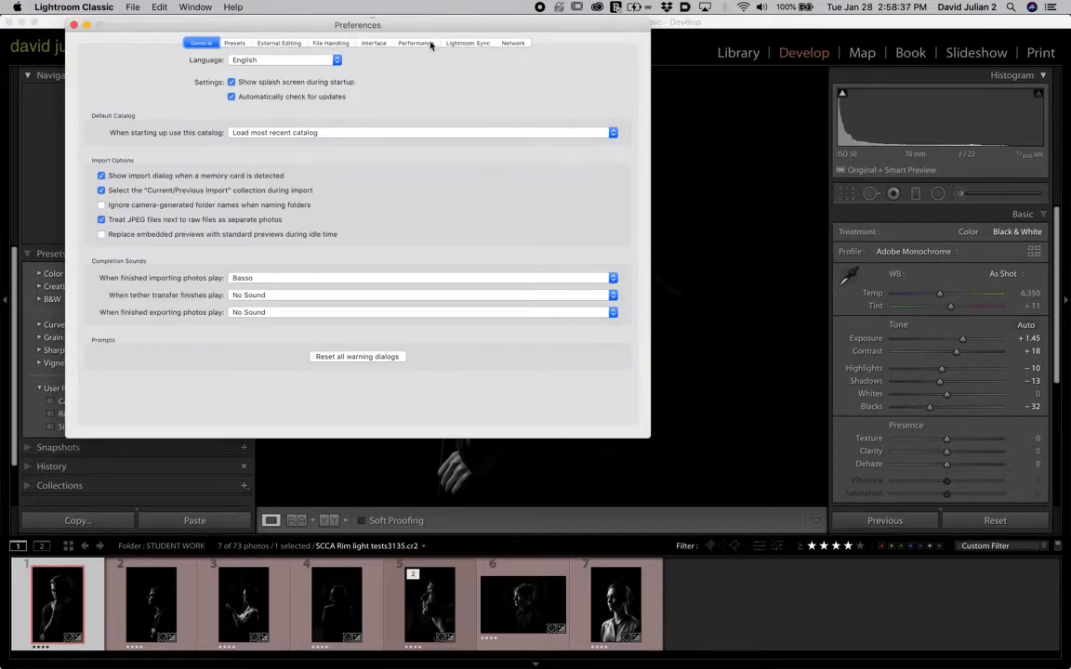
click(381, 45)
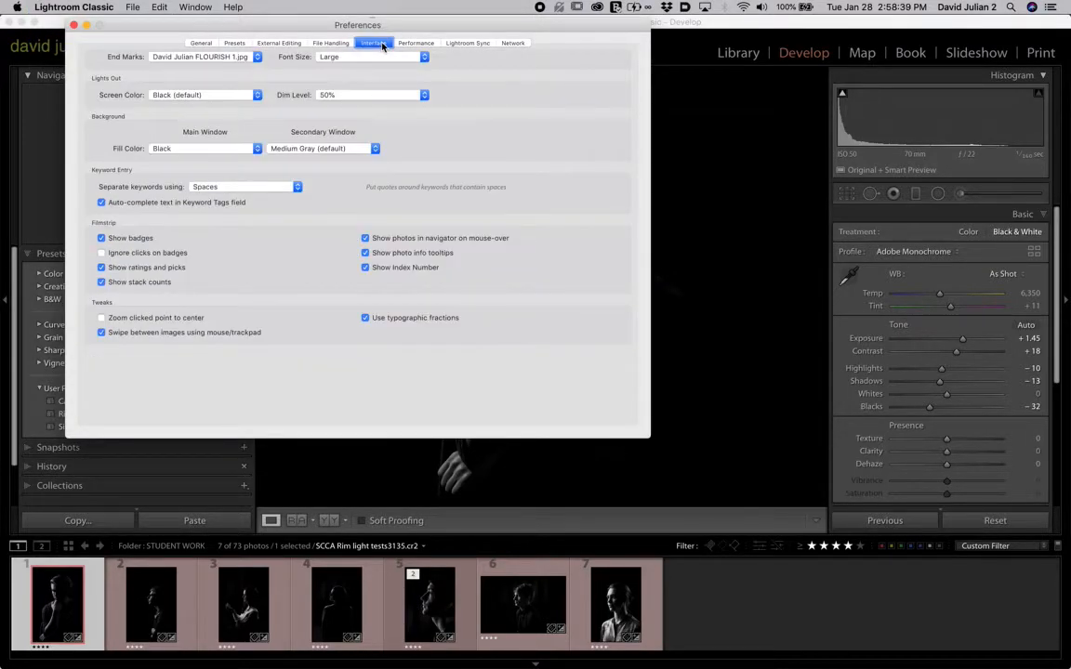
click(200, 95)
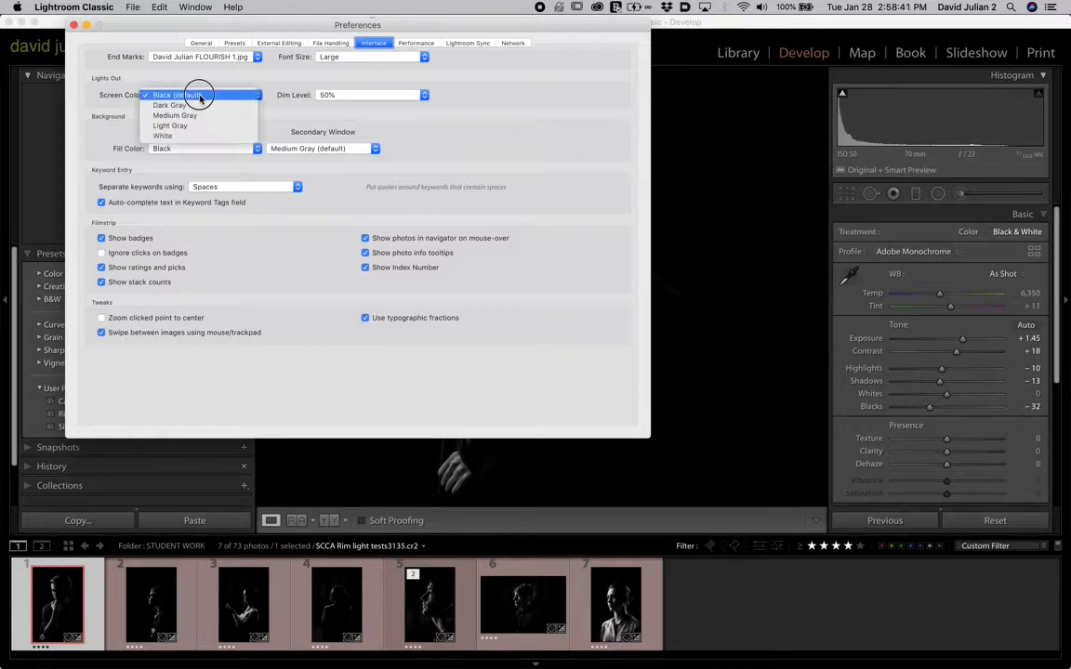
click(198, 109)
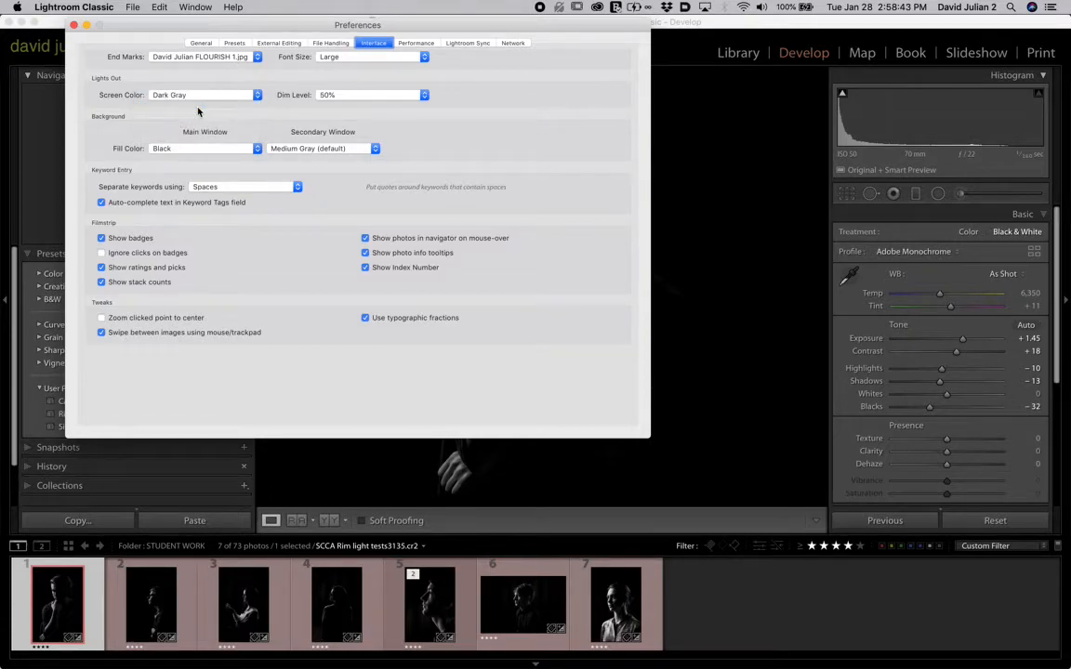
click(73, 25)
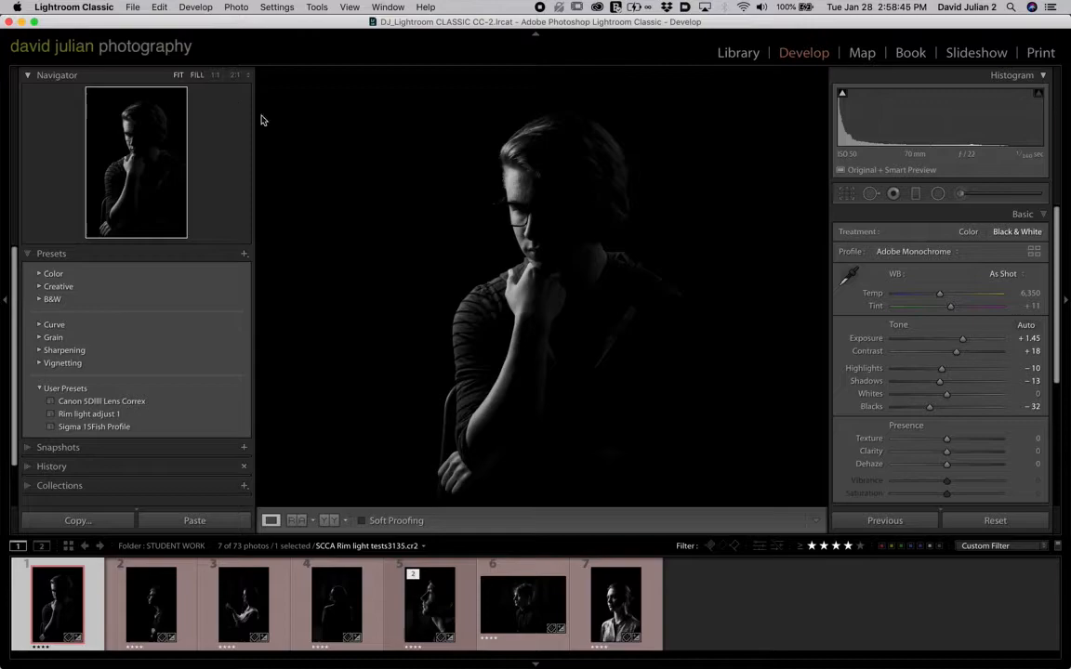
click(424, 256)
click(428, 255)
click(75, 6)
click(106, 58)
click(209, 47)
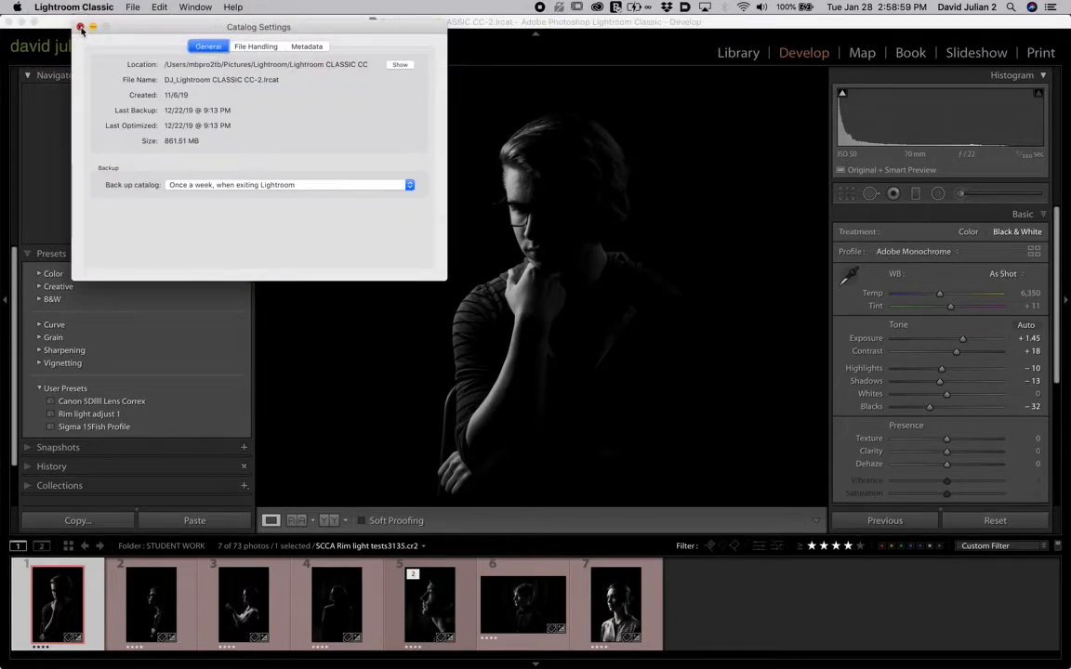
click(81, 26)
- Set the main window's background fill color to Dark Gray in the interface preferences
click(72, 6)
click(67, 44)
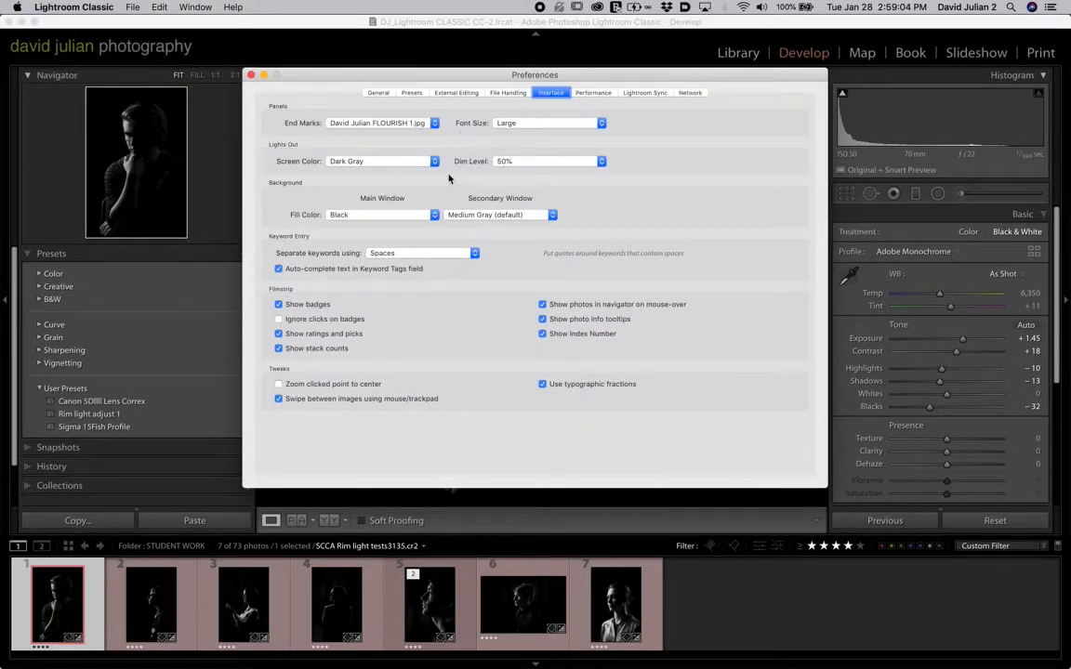
click(386, 215)
click(392, 198)
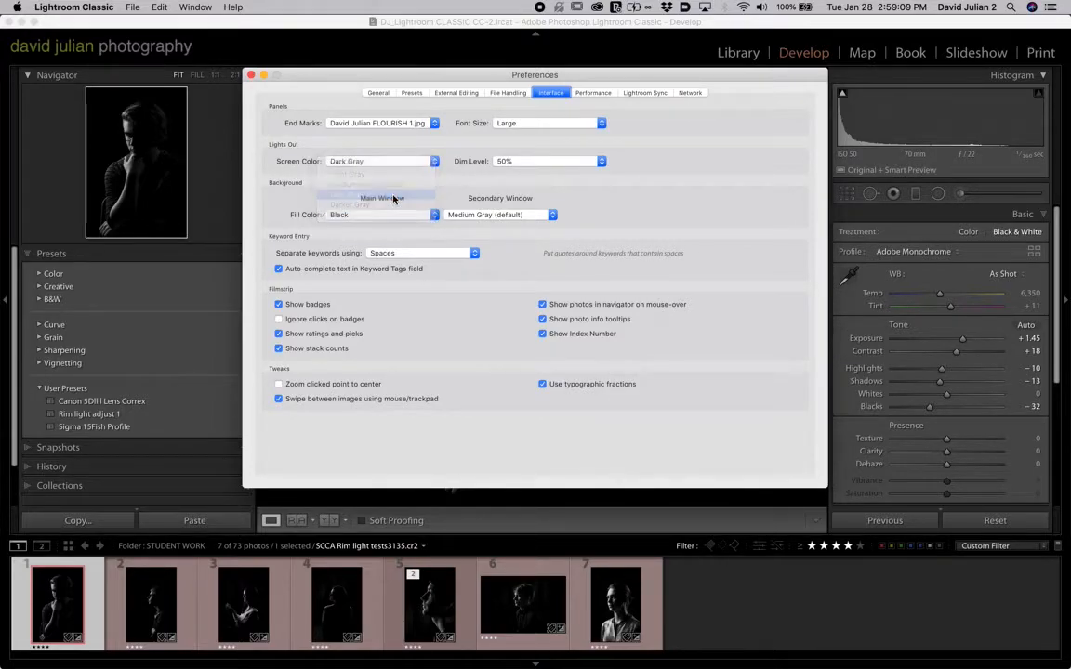
drag(364, 75, 650, 246)
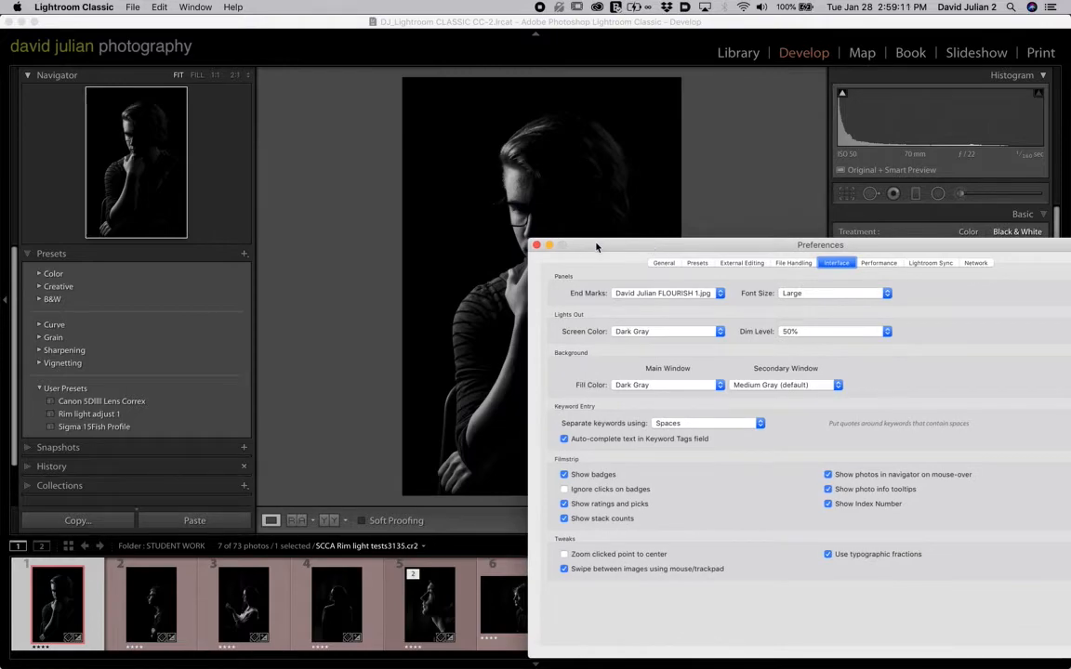
click(536, 245)
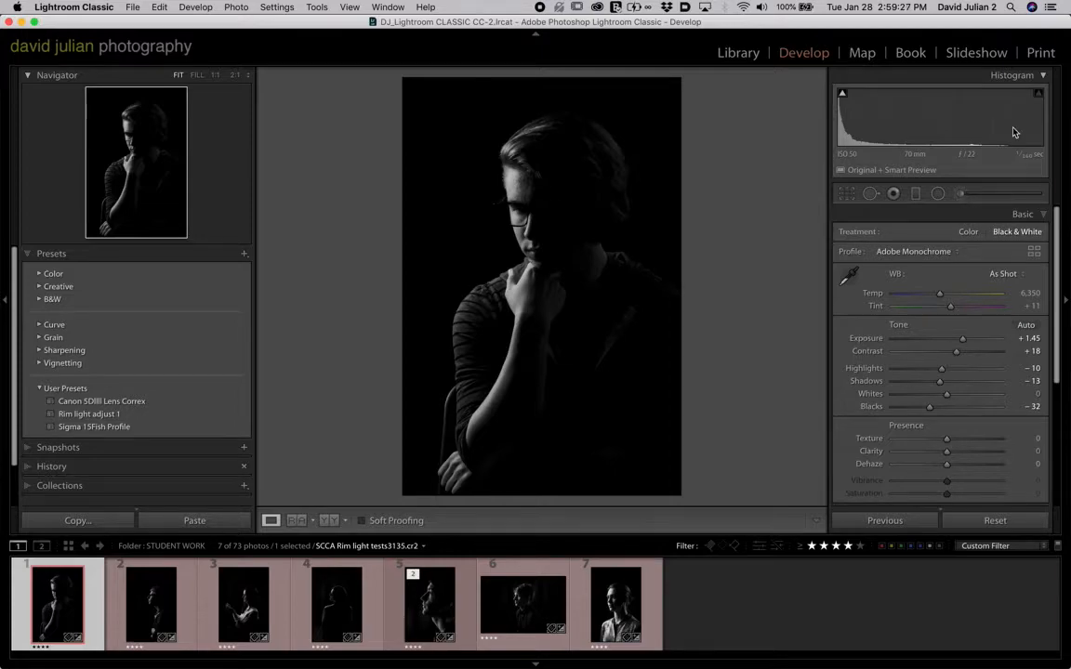
- Collapse the Histogram and the Basic adjustments to clear space for the local editing tools
click(943, 74)
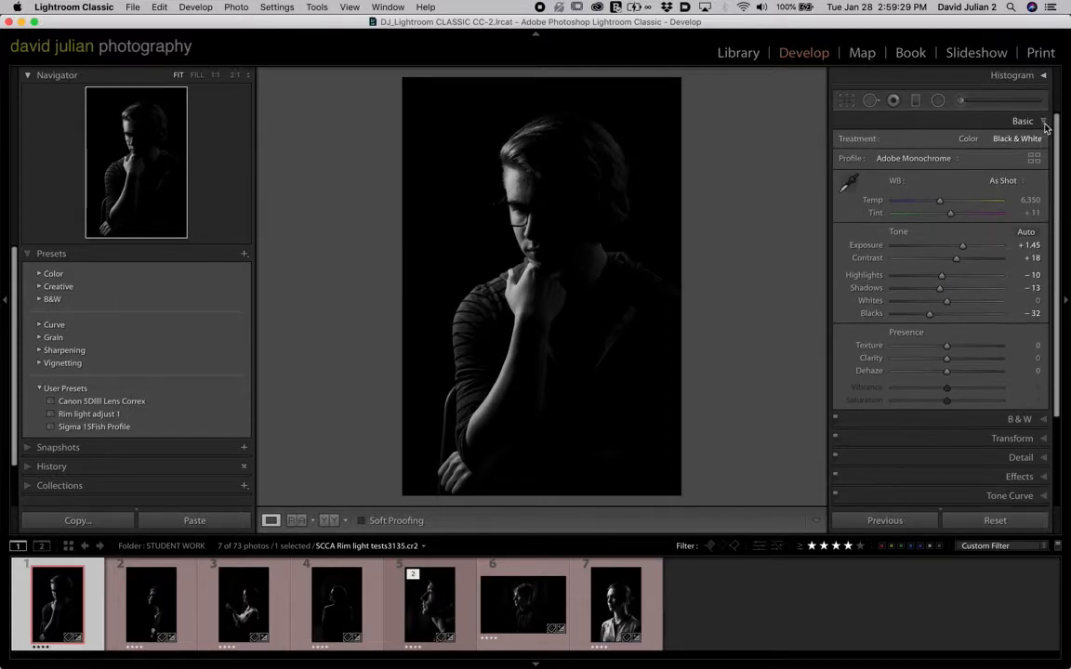
click(1023, 121)
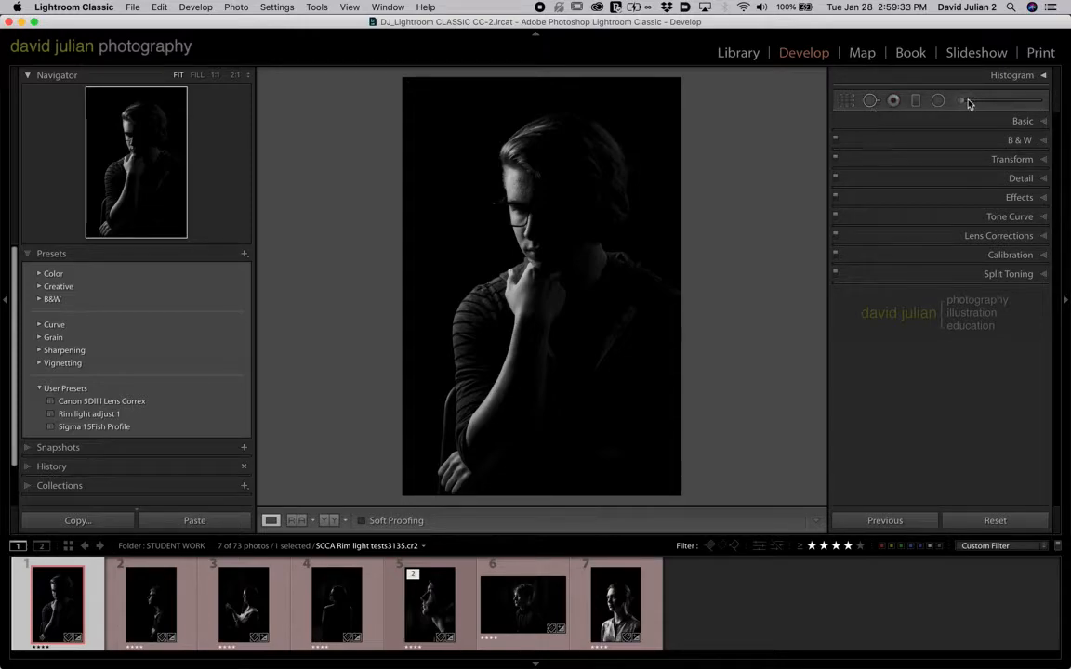
click(1043, 123)
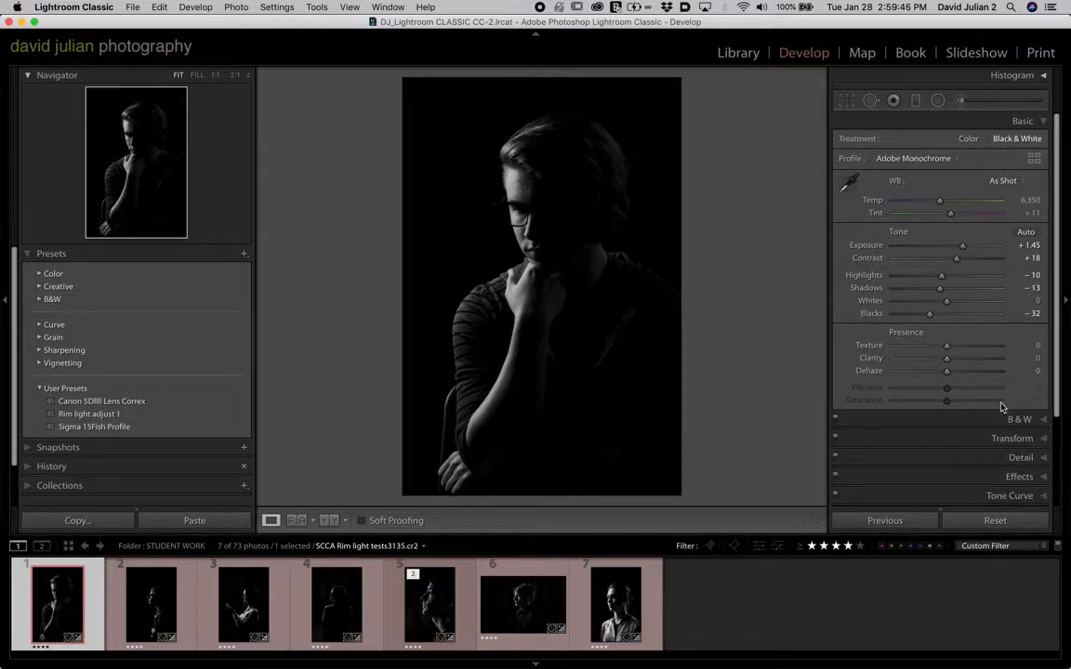
click(1042, 125)
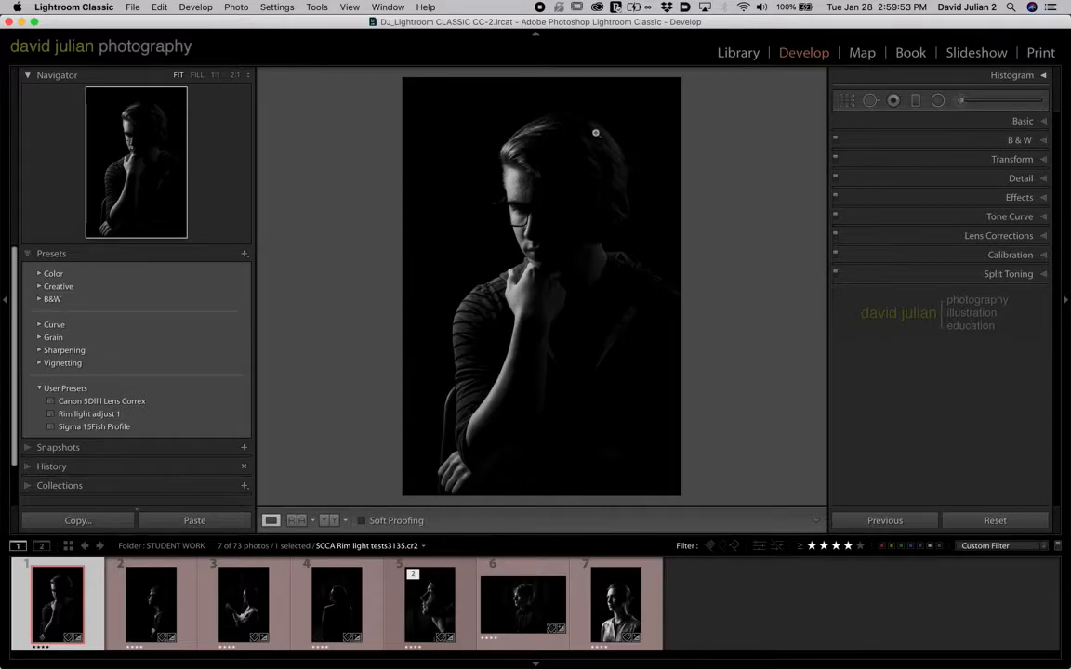
- Activate the Adjustment Brush for SCCA Rim light tests3135.cr2, reset its effect sliders to zero, and keep the Basic adjustments collapsed
click(962, 102)
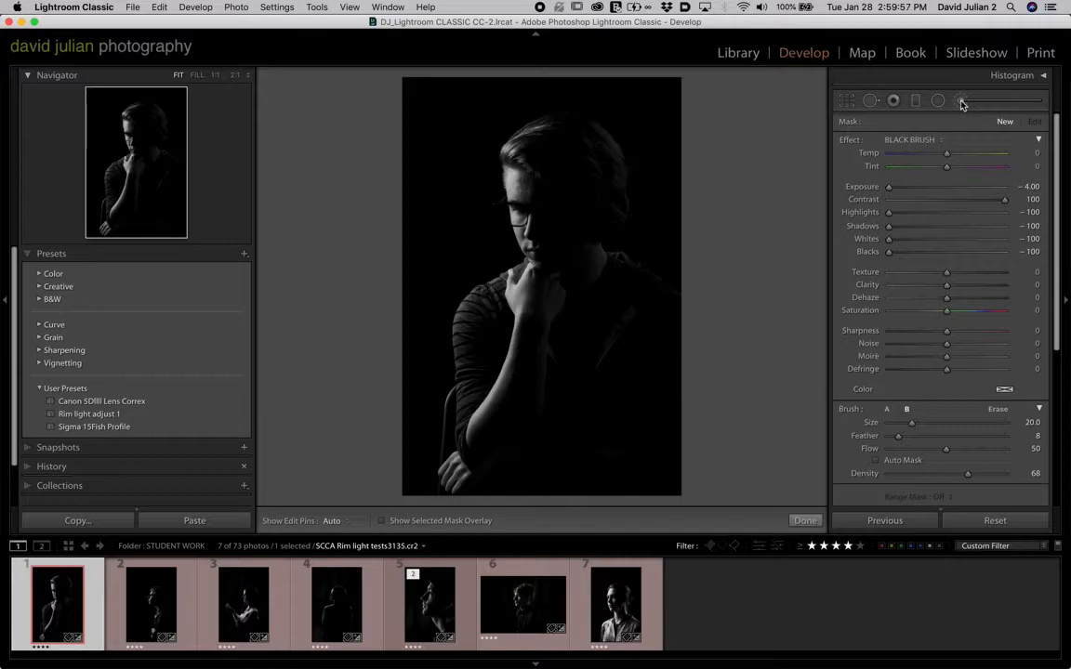
double_click(853, 141)
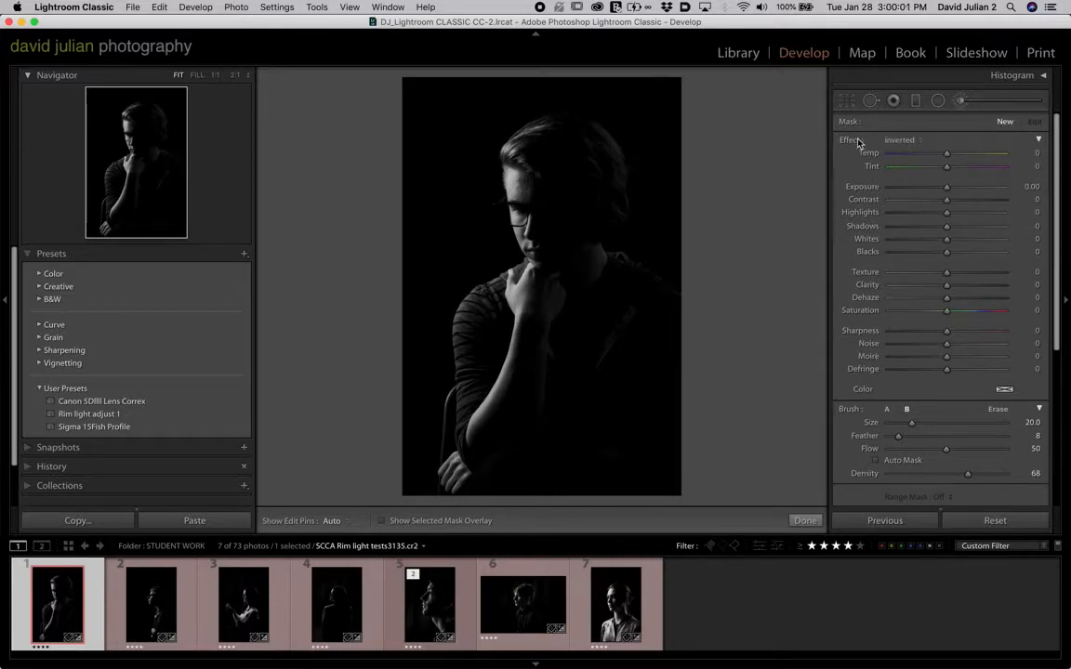
click(852, 142)
scroll(882, 331, down, 3)
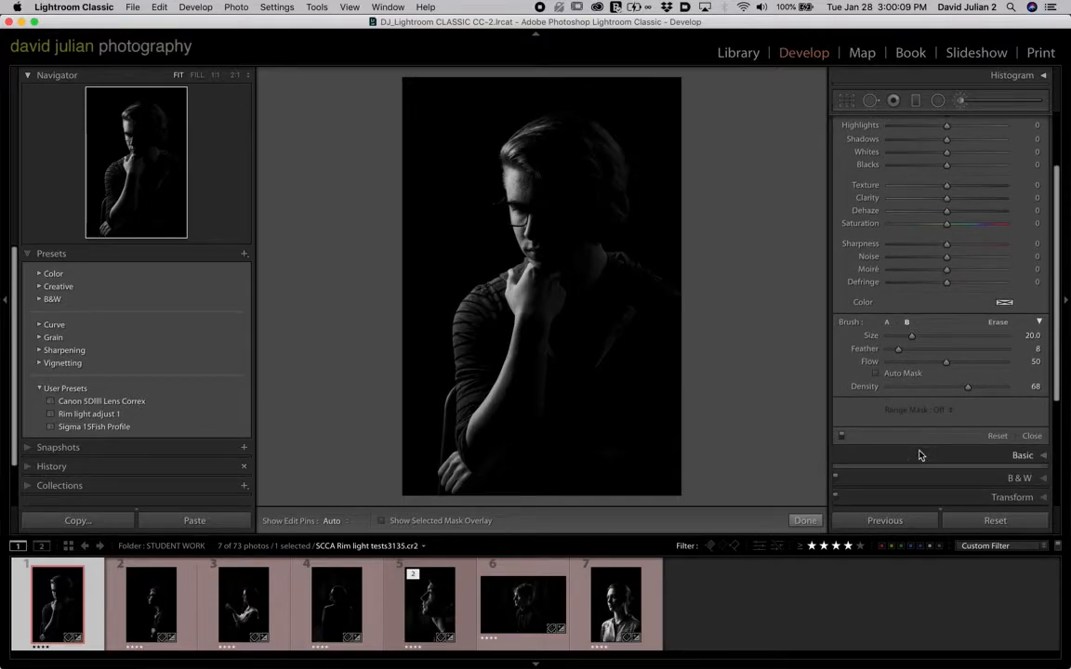
click(917, 455)
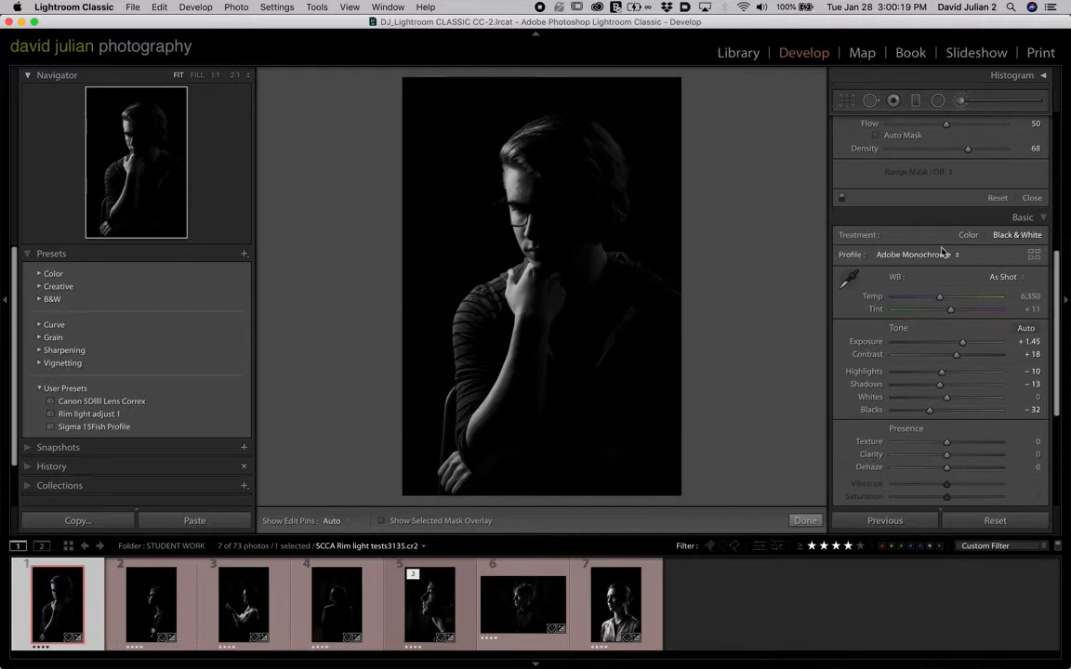
click(1047, 221)
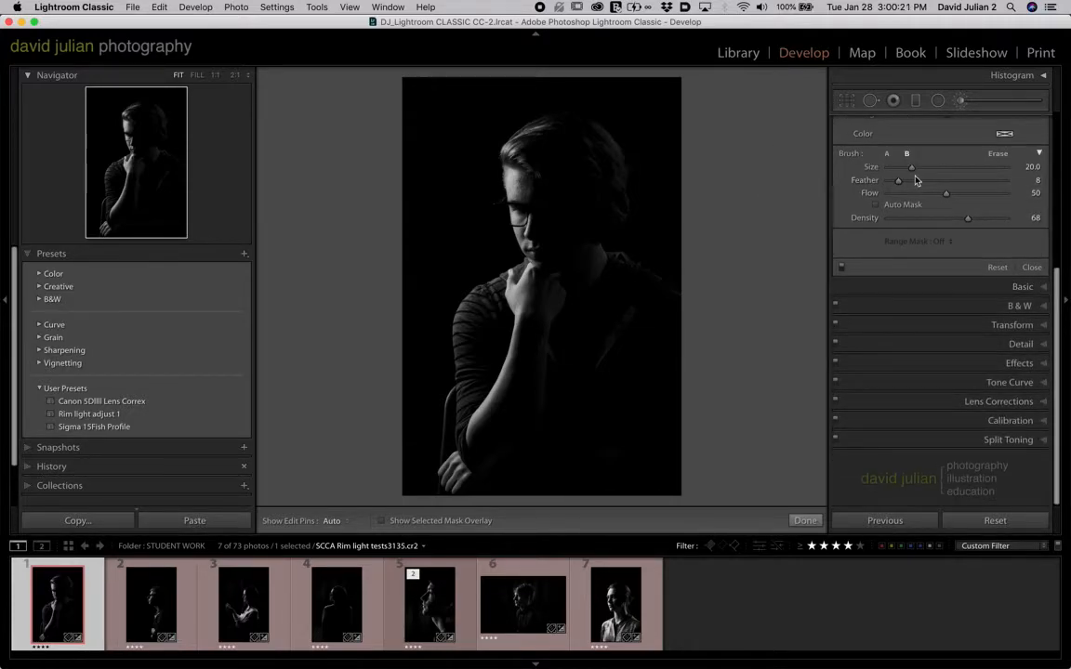
- Set the Adjustment Brush effect to Highlights 43 and Whites 22
scroll(915, 181, up, 5)
scroll(915, 181, up, 3)
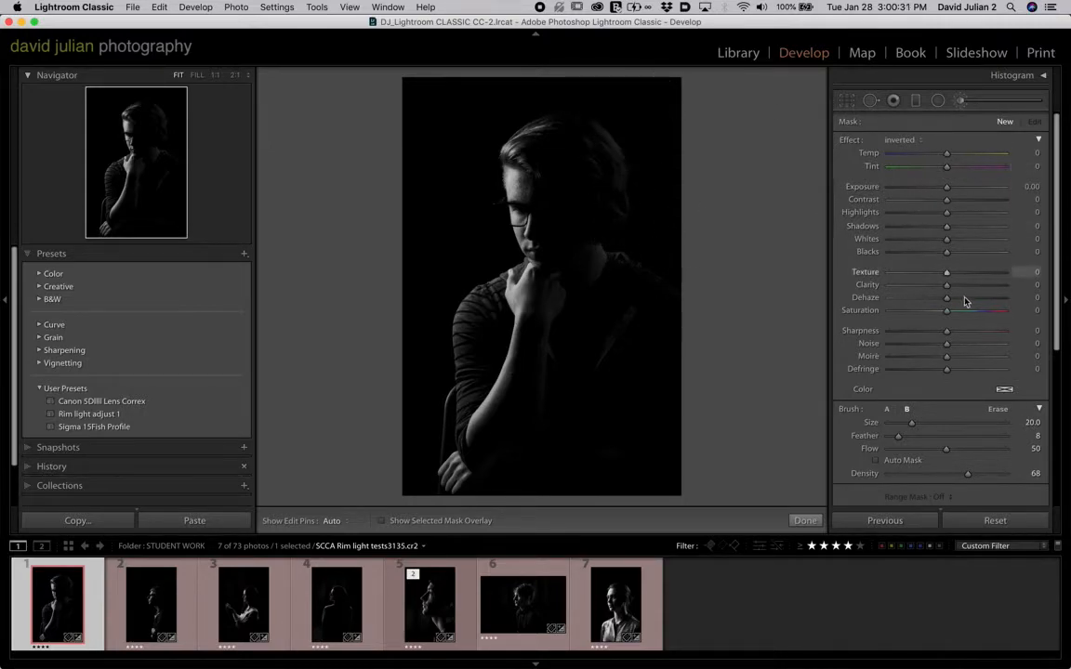
drag(949, 214, 960, 218)
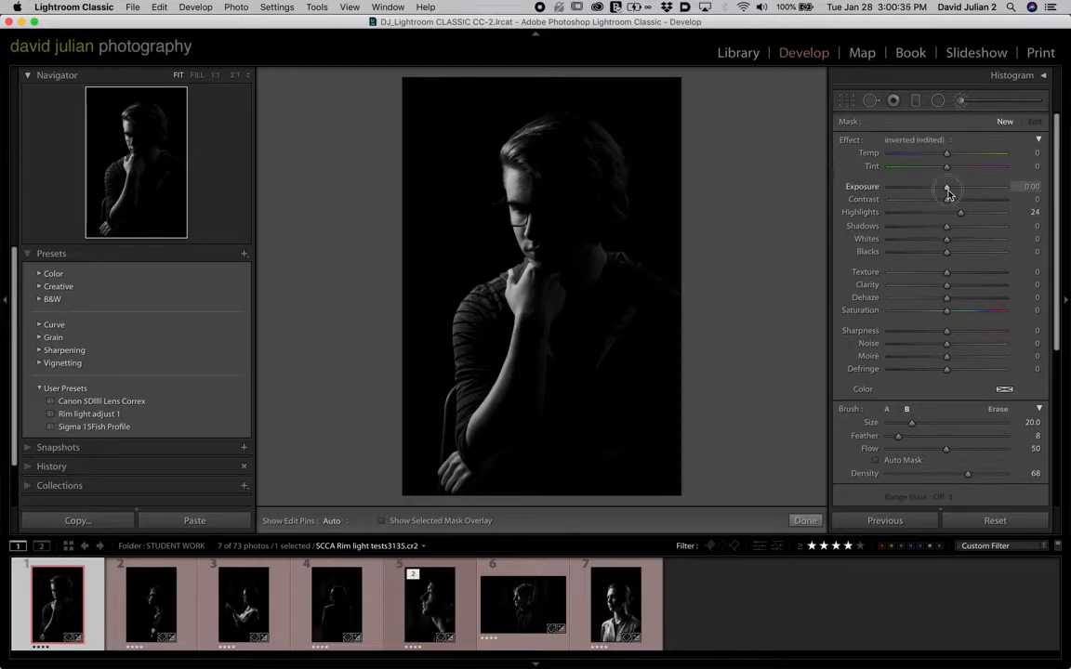
drag(963, 216, 960, 243)
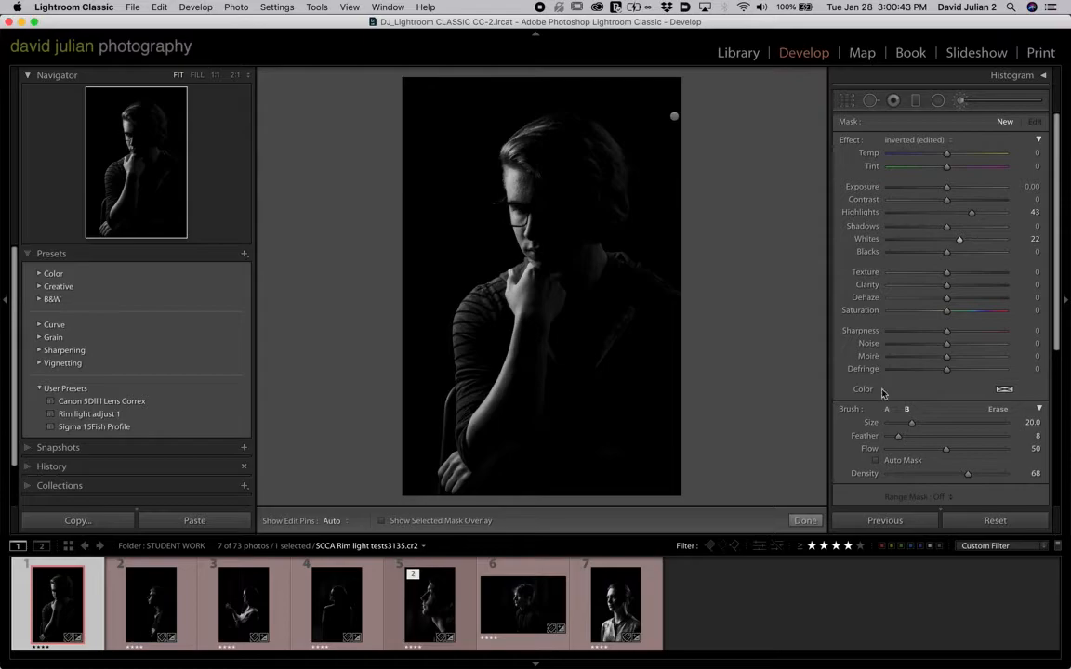
- Set the brush to size 9.9, feather 40, flow 68 and density 82
drag(910, 425, 899, 424)
drag(898, 436, 936, 444)
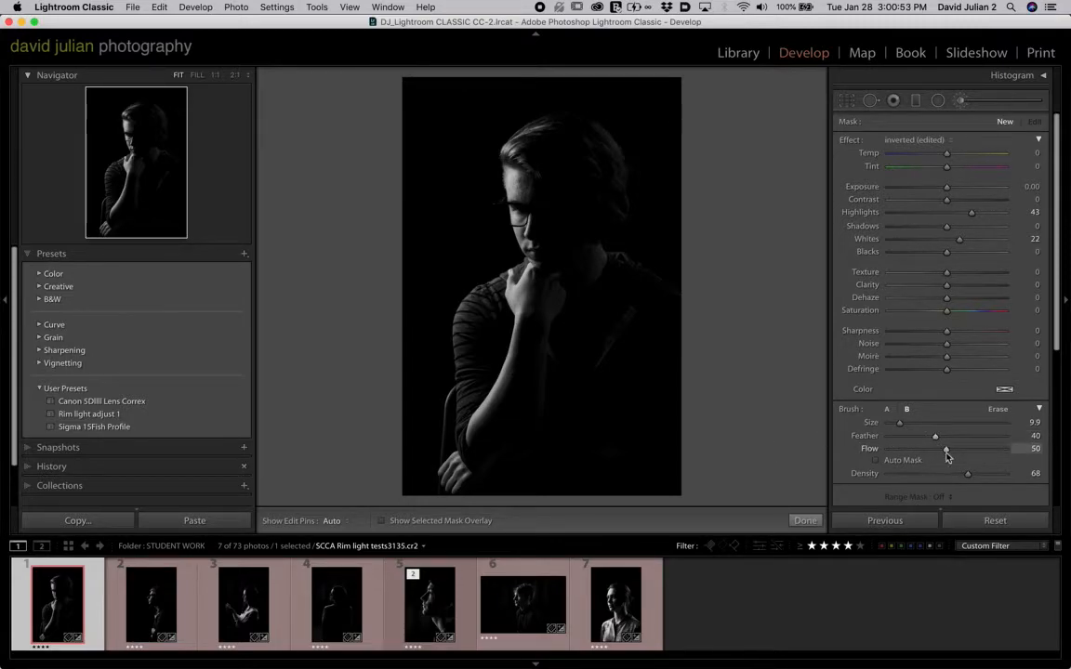
drag(948, 455, 984, 479)
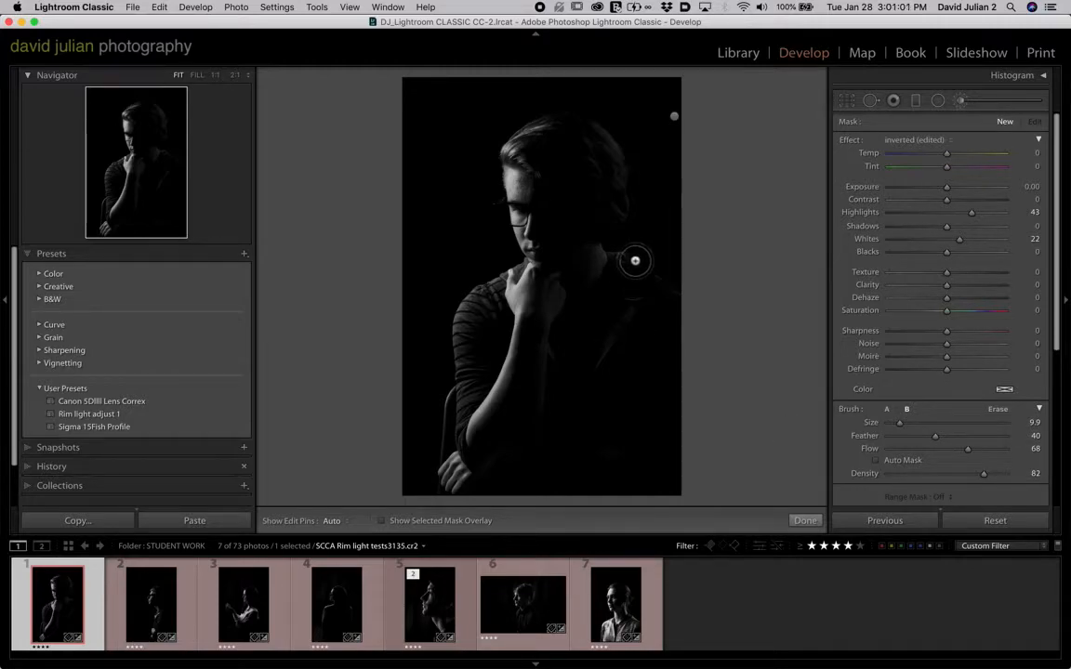
- Brush the highlight boost along the back rim of the man's hair and shoulder, hiding the edit pins while painting
key(h)
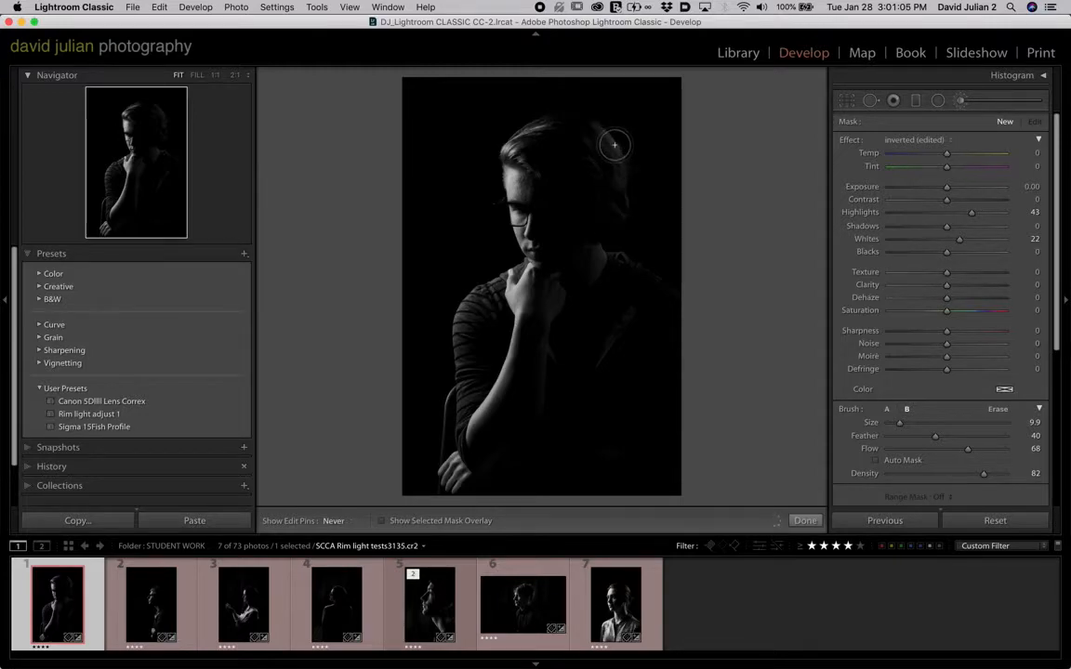
key(h)
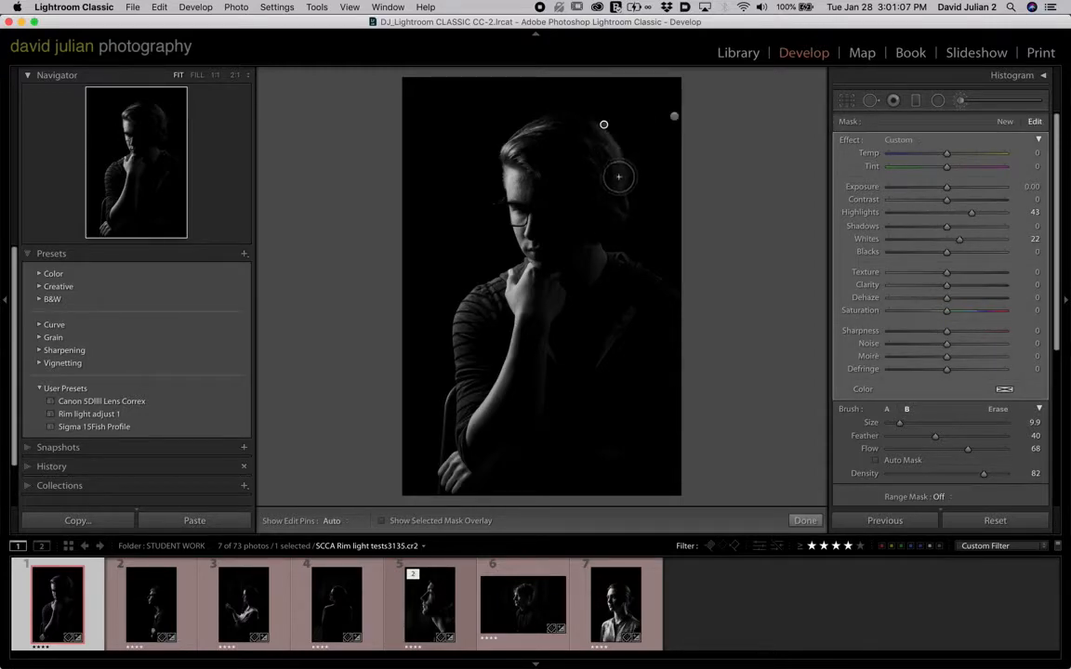
key(h)
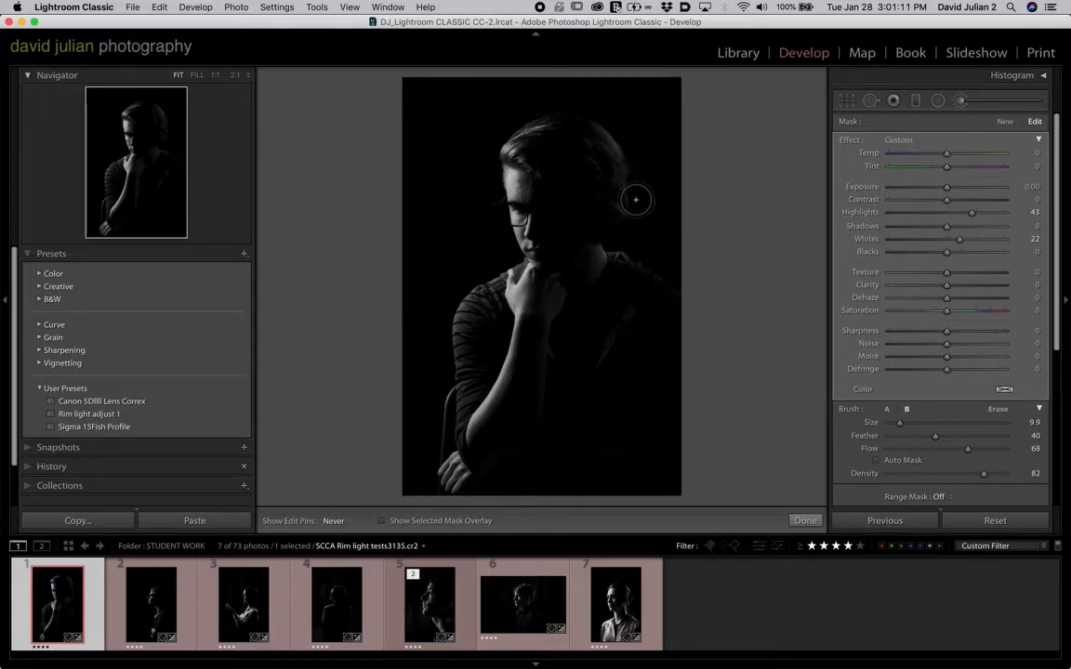
key(h)
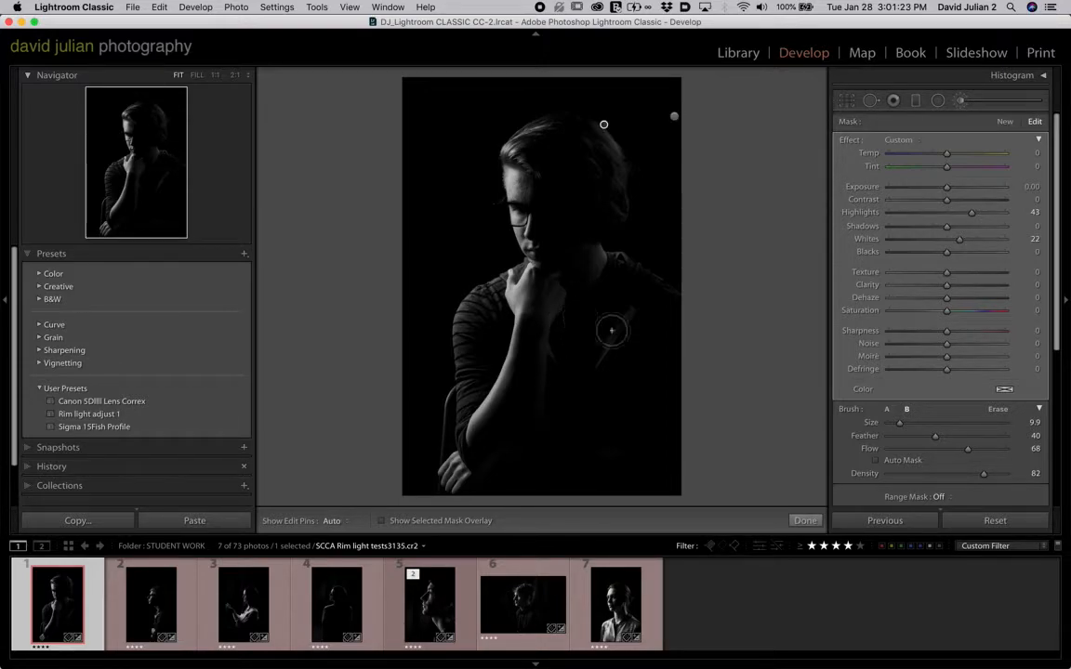
- Try smaller and larger brush sizes, settling on size 14, and set the feather to 60
drag(899, 423, 899, 424)
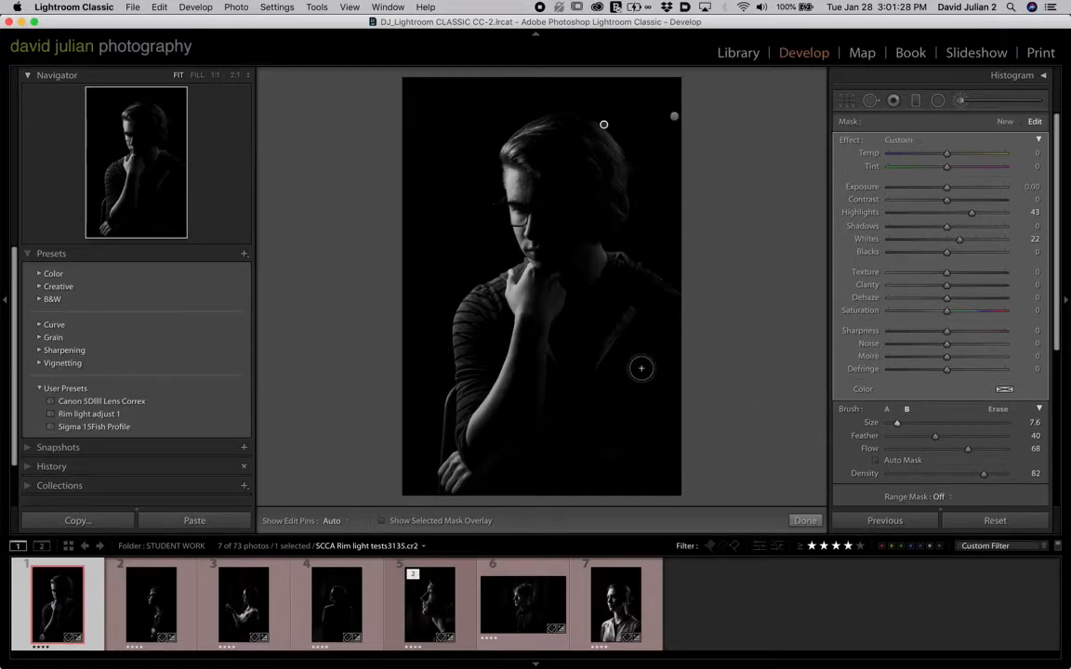
scroll(641, 367, up, 5)
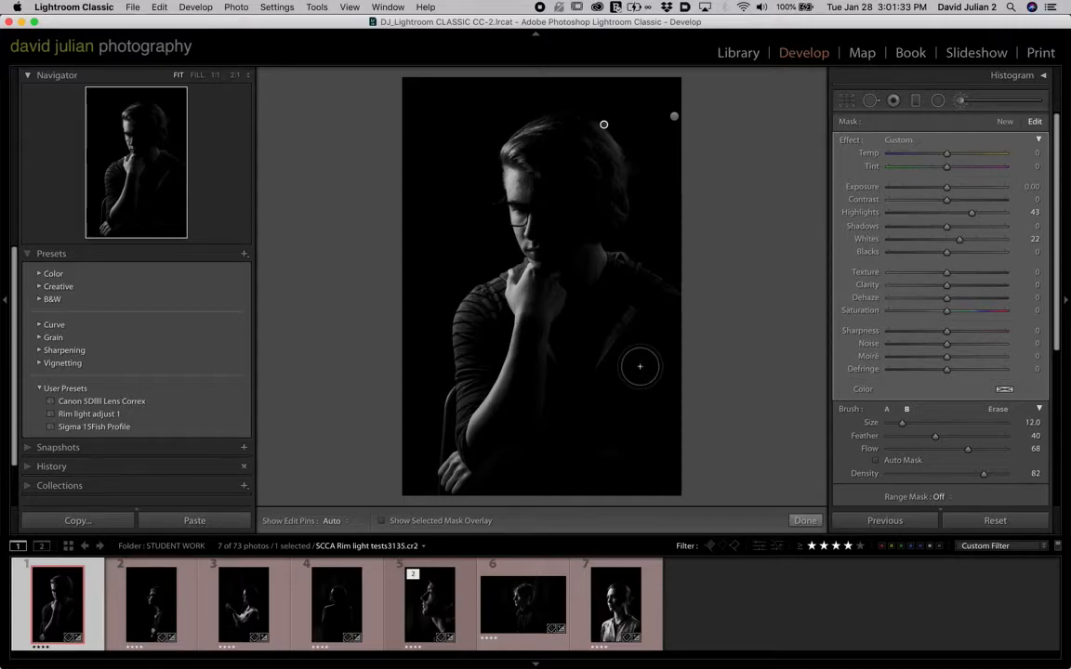
scroll(640, 367, down, 5)
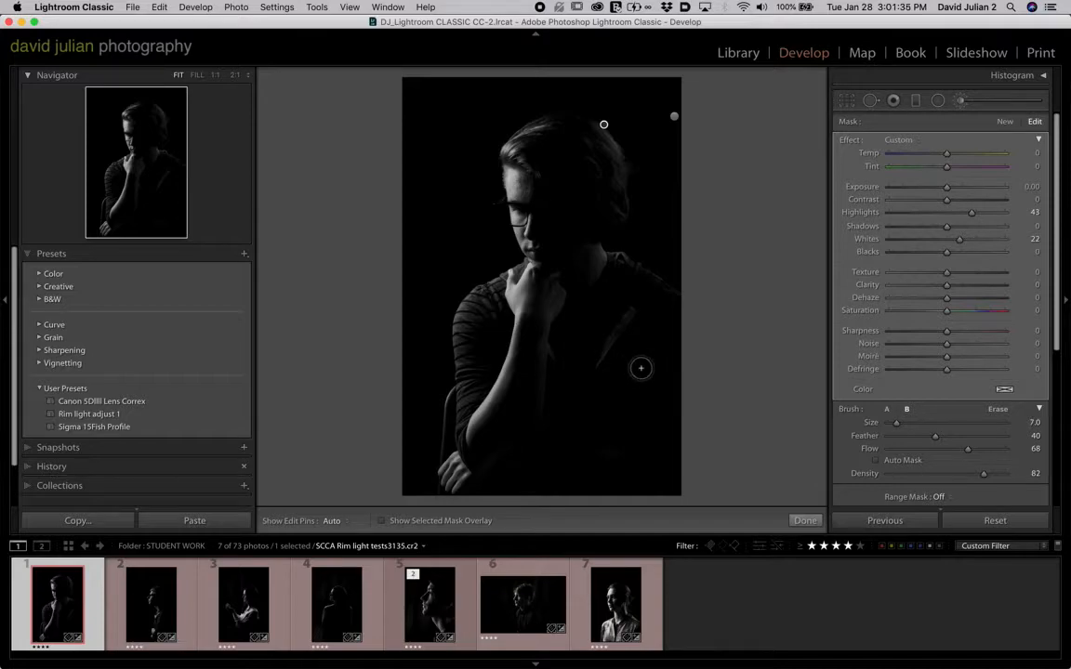
scroll(640, 367, up, 7)
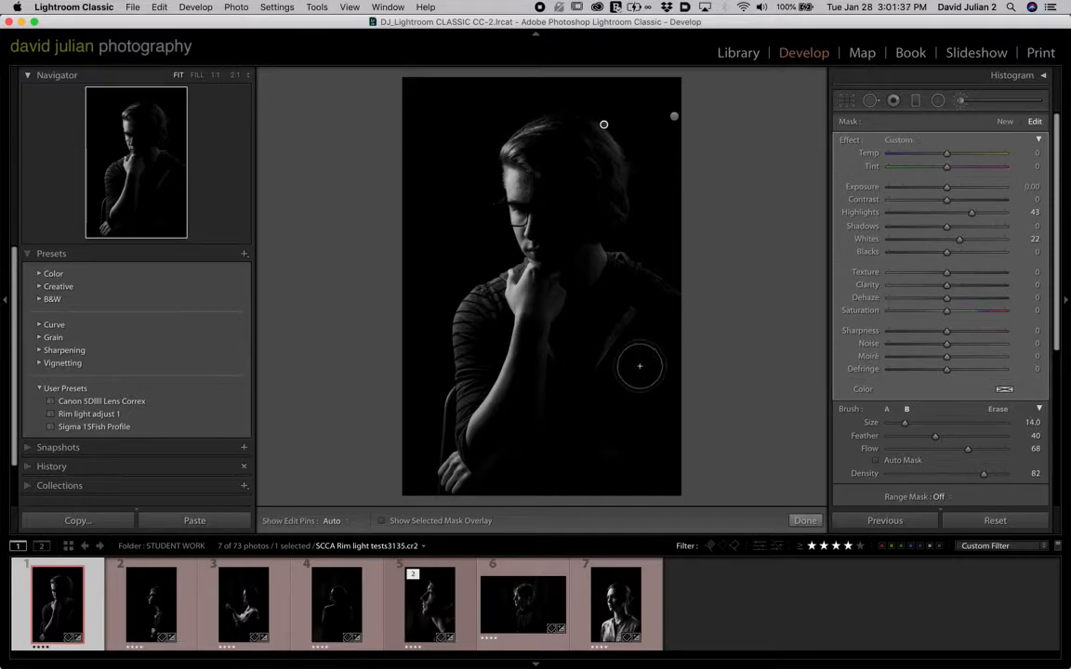
scroll(640, 366, down, 3)
key(shift+bracketright)
key(shift+bracketleft)
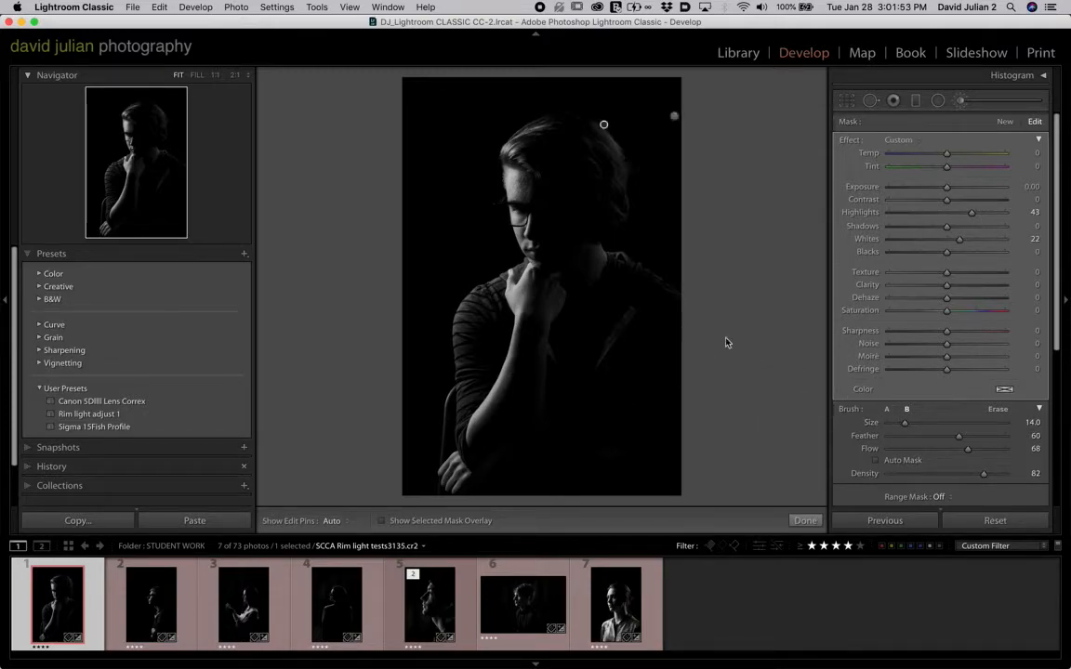
- Reduce the brush size to 6 and set its flow to 83, toggling the edit pins' visibility
key(bracketleft)
key(h)
key(h)
key(bracketleft)
drag(967, 448, 985, 449)
key(h)
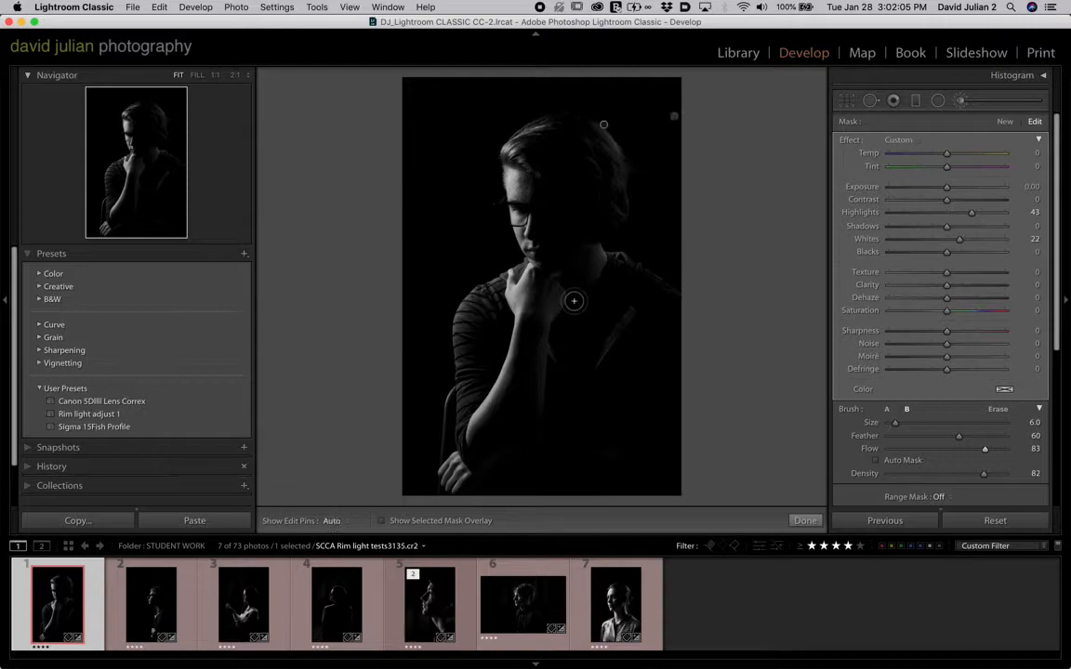
- Select the existing adjustment pin near the photo's upper-right corner and delete that black-brush adjustment
key(h)
mouse_move(604, 126)
click(674, 121)
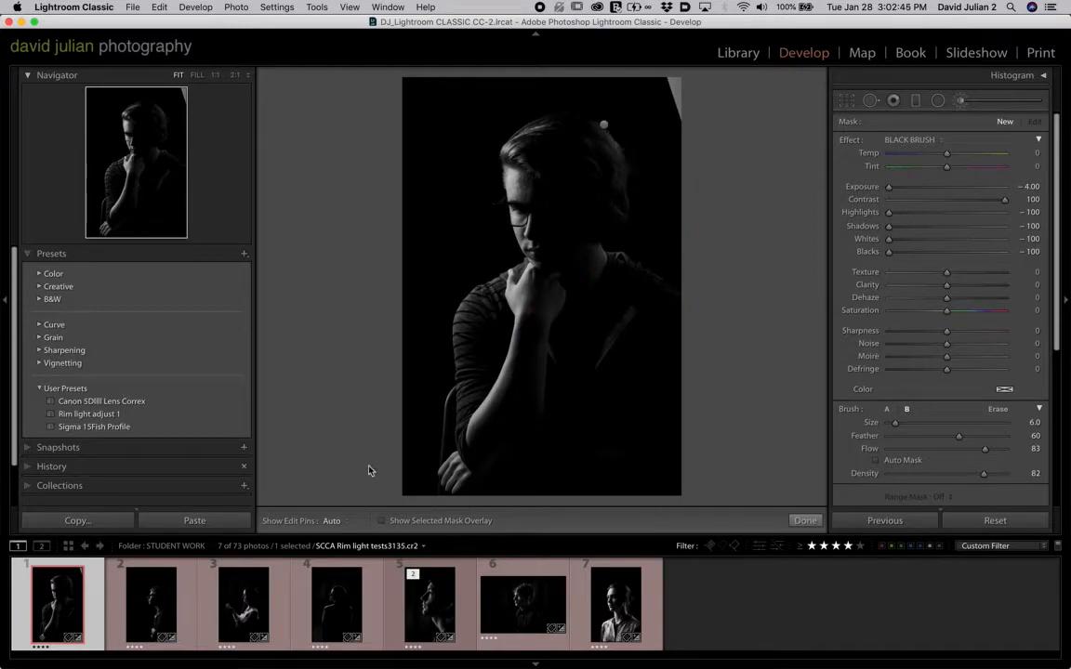
- Examine the mask overlay and edit-pin display options, and reselect the adjustment on the man's hair
click(379, 521)
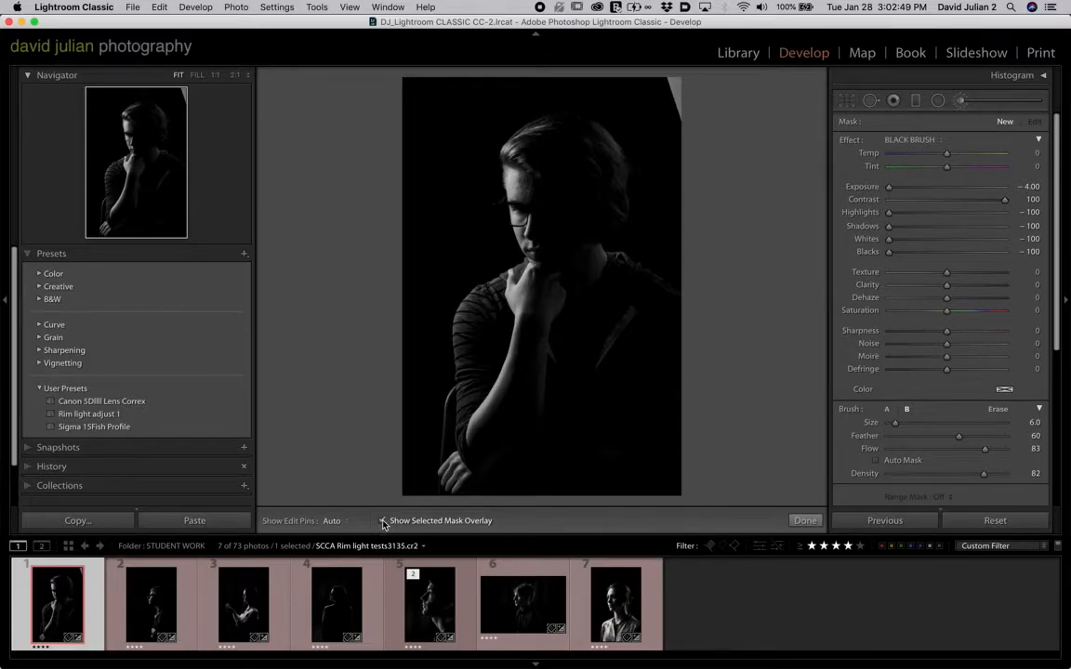
click(382, 522)
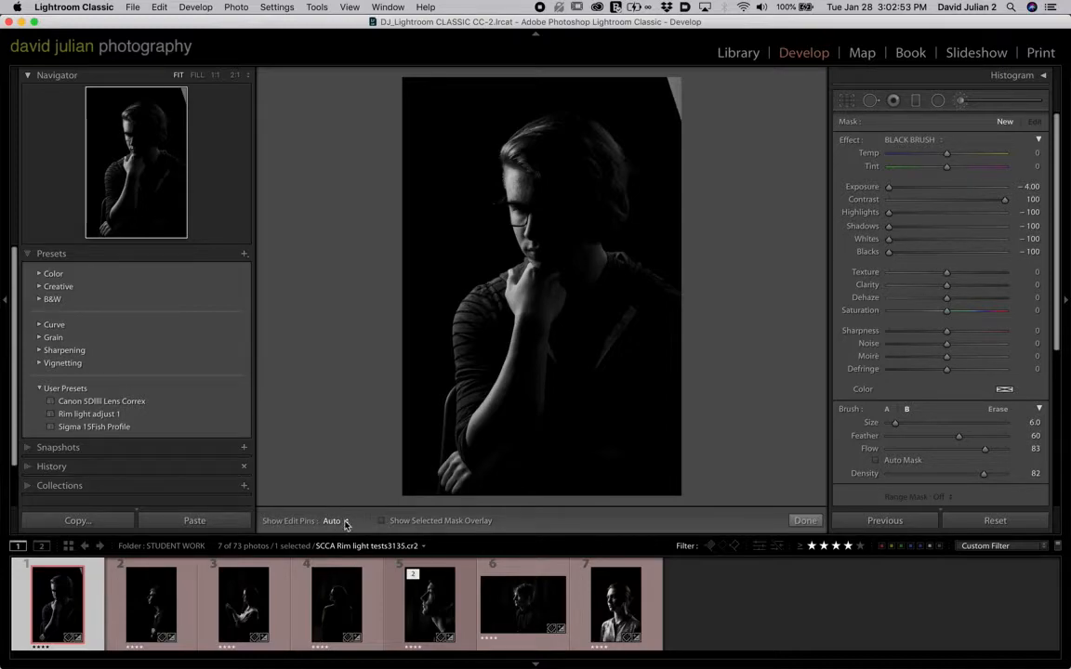
click(344, 524)
click(342, 524)
click(605, 128)
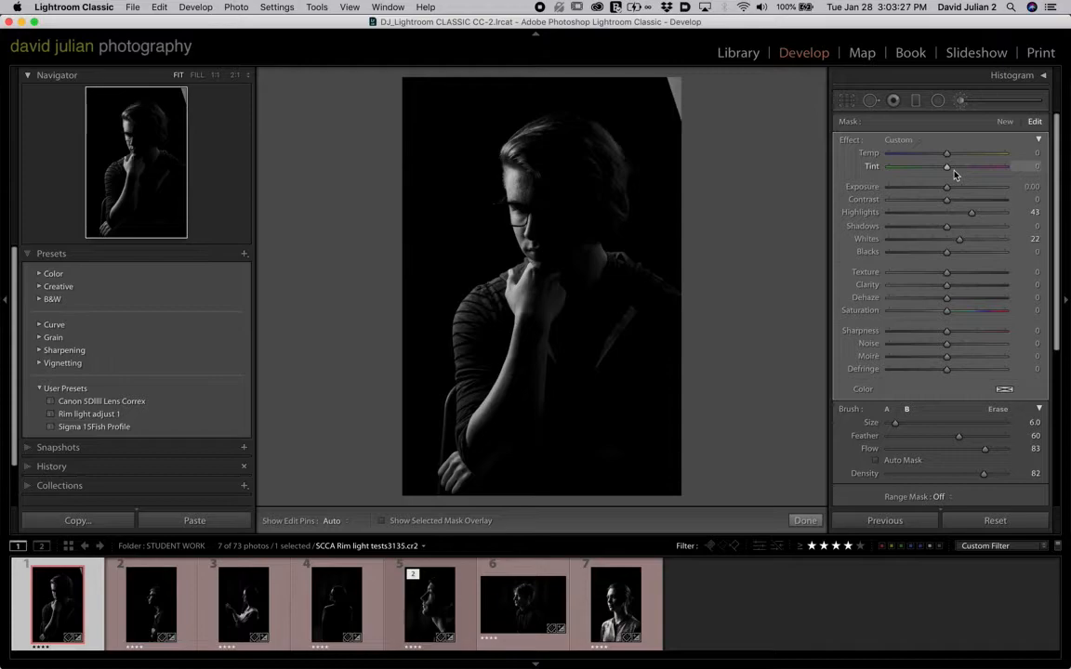
- Switch to SCCA Rim light tests3152.cr2, zero the brush's effect sliders and choose the Color effect
click(162, 590)
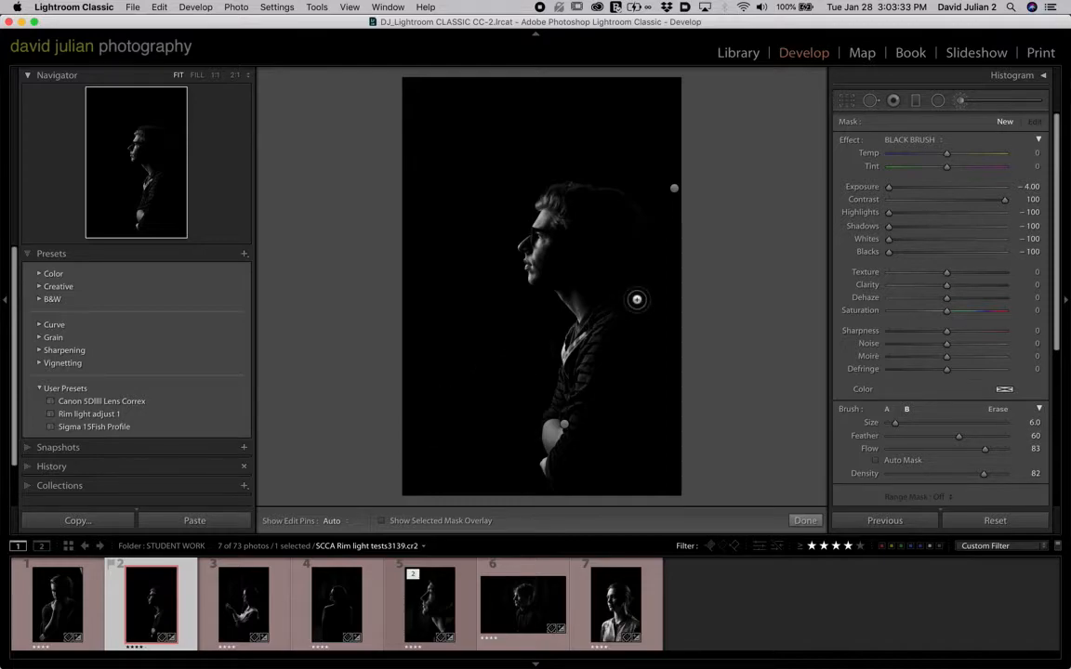
click(238, 593)
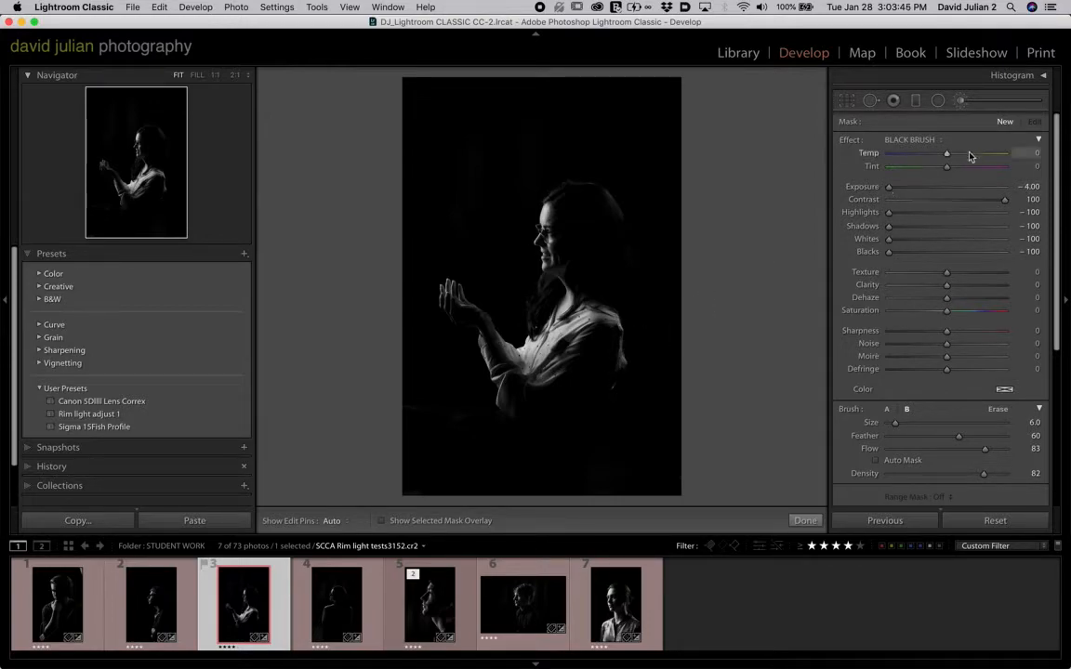
double_click(850, 140)
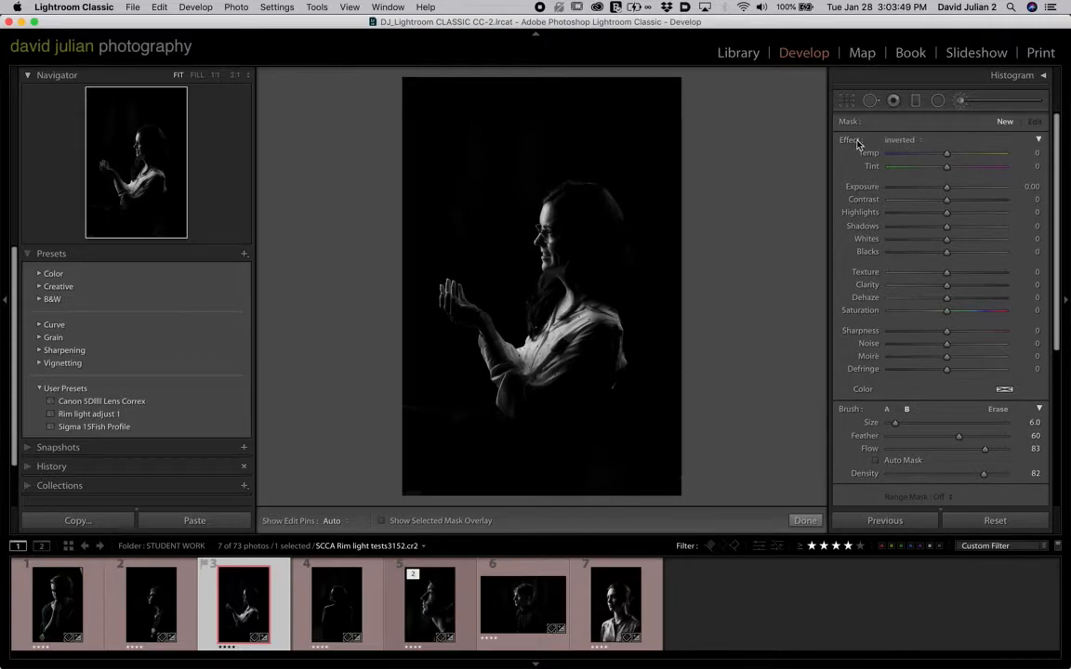
click(900, 139)
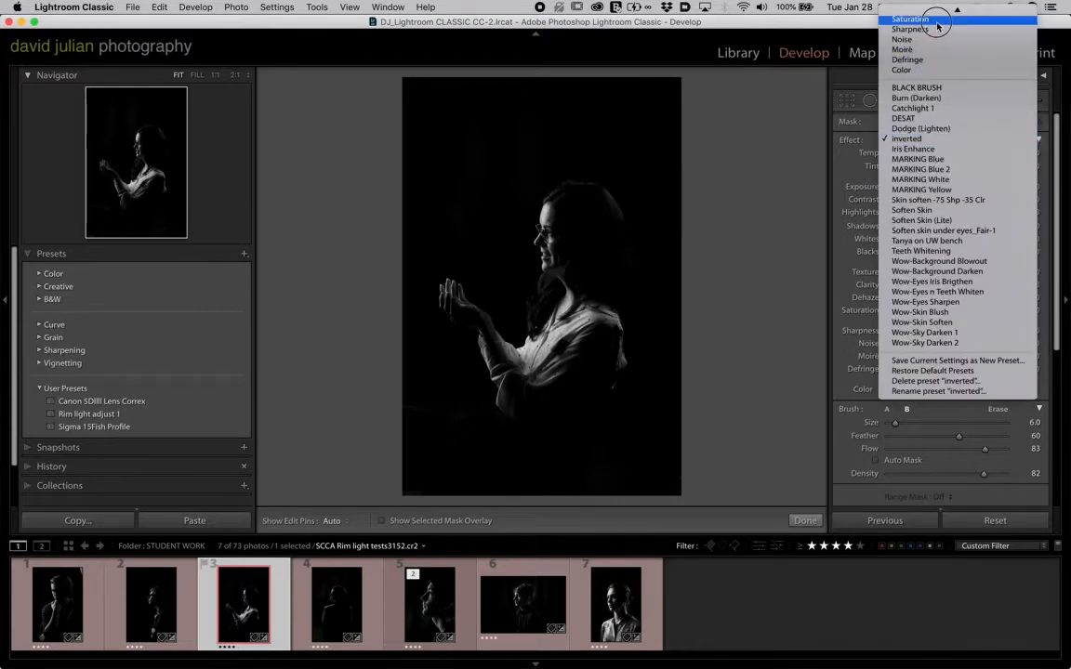
mouse_move(937, 11)
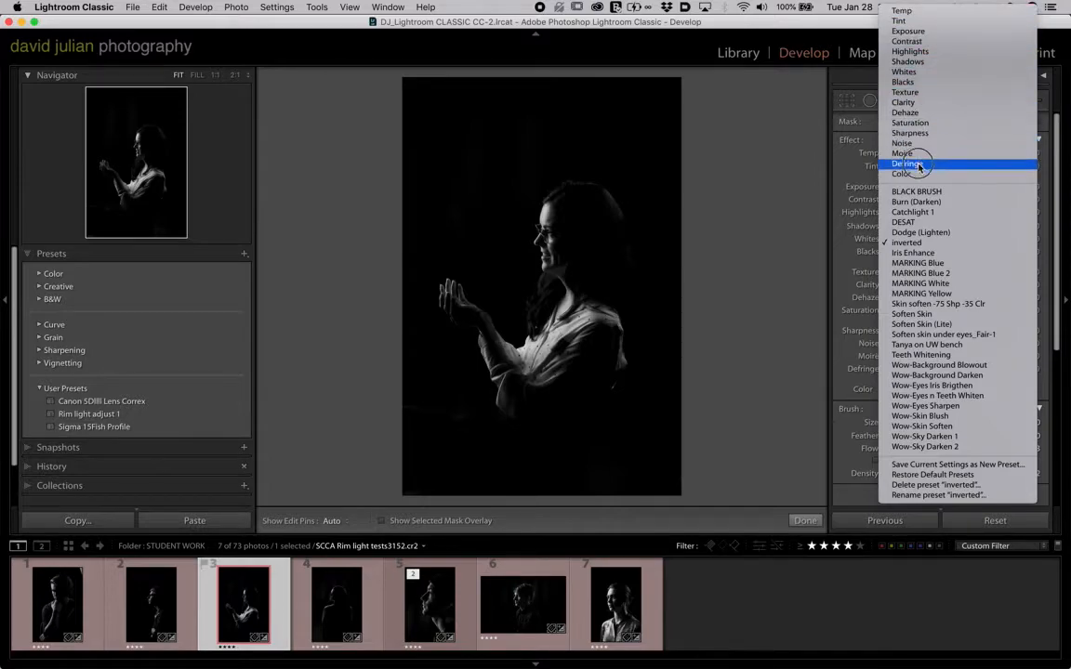
click(916, 176)
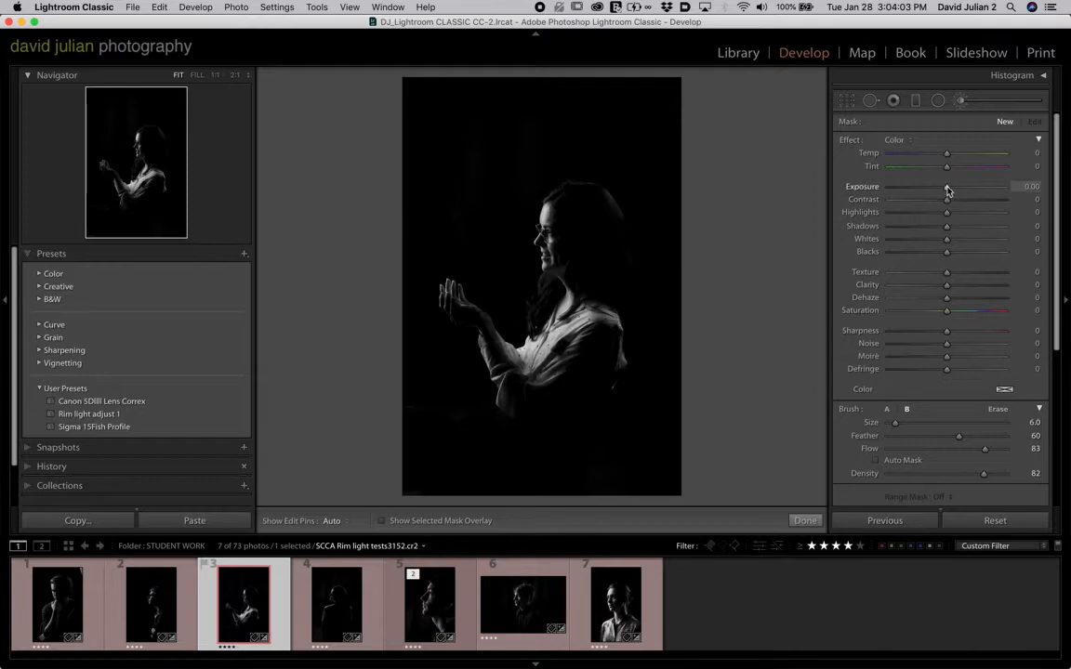
- Brush a −4.00 exposure adjustment along the edge of the woman's back with the edit pins hidden
drag(947, 189, 888, 186)
key(h)
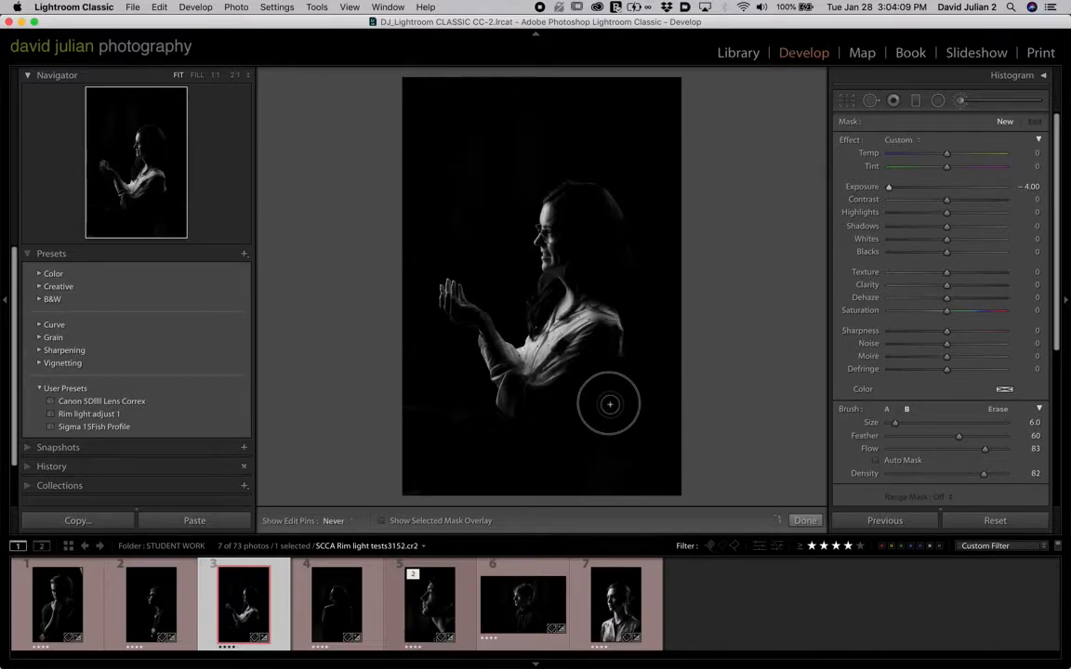
drag(629, 356, 610, 394)
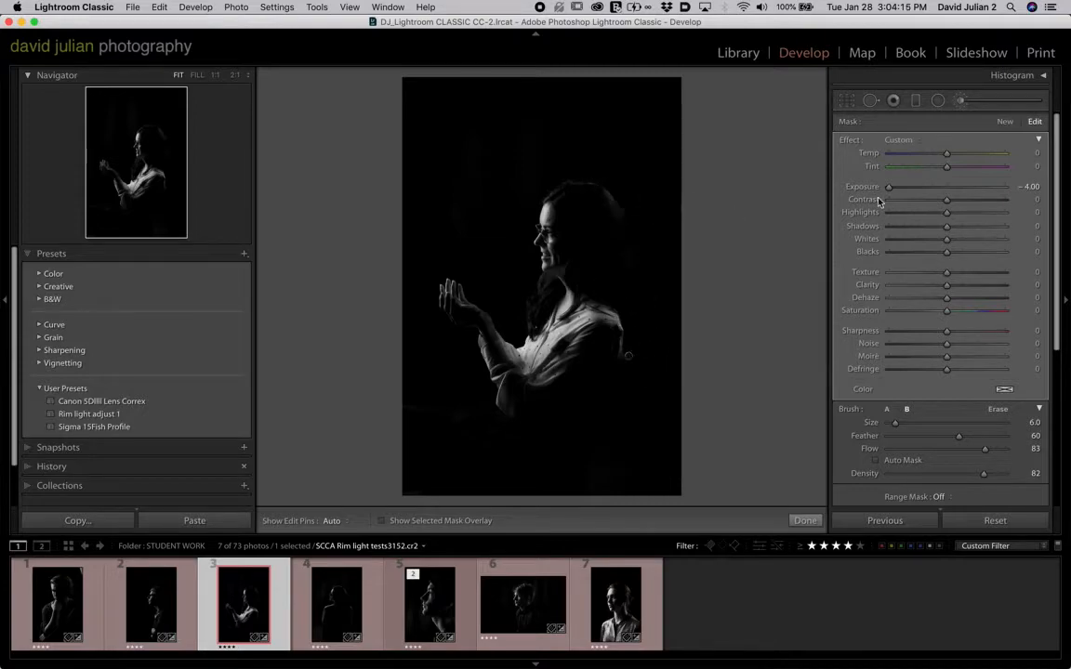
- Try the adjustment at 4.00 exposure with a test stroke over the background above the woman's head, and undo the stroke
mouse_move(890, 186)
mouse_down()
mouse_move(960, 195)
mouse_move(1013, 185)
mouse_up()
key(h)
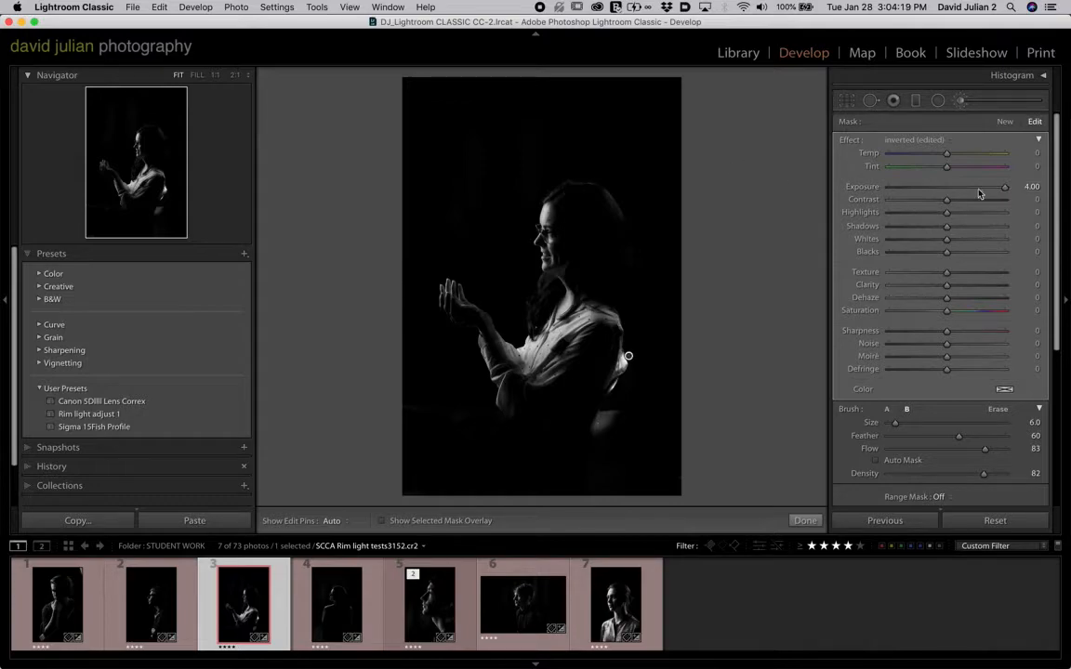
mouse_move(450, 166)
mouse_down()
mouse_move(595, 198)
mouse_move(507, 188)
mouse_up()
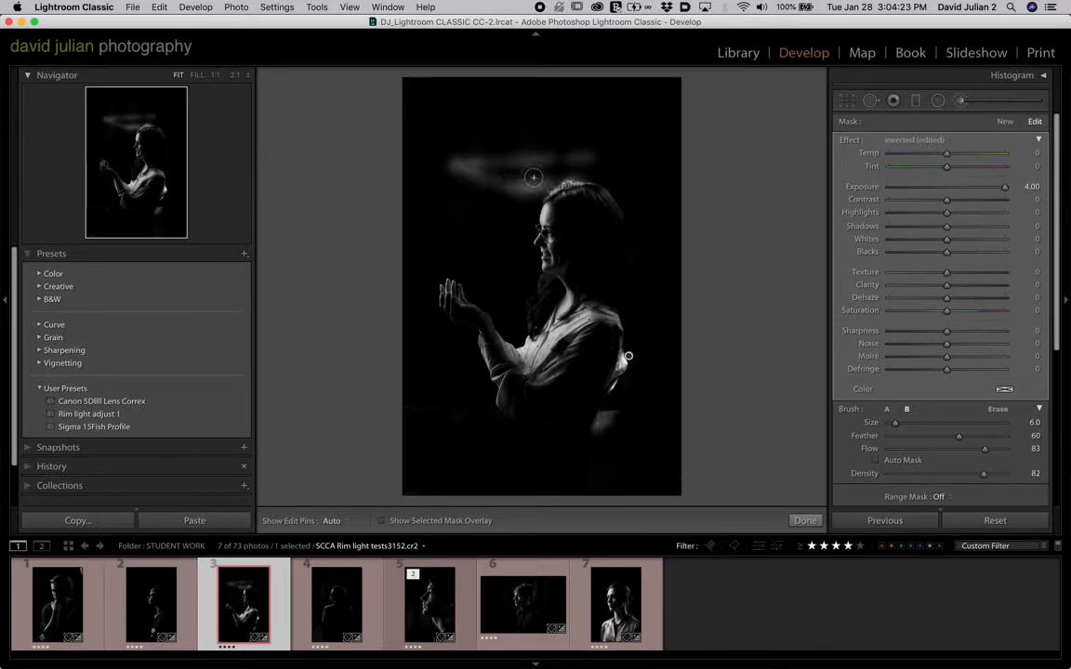
key(super+z)
- Set the back-edge adjustment to Exposure 1.10 and Highlights 66, and expand the Histogram
double_click(862, 186)
drag(947, 187, 974, 214)
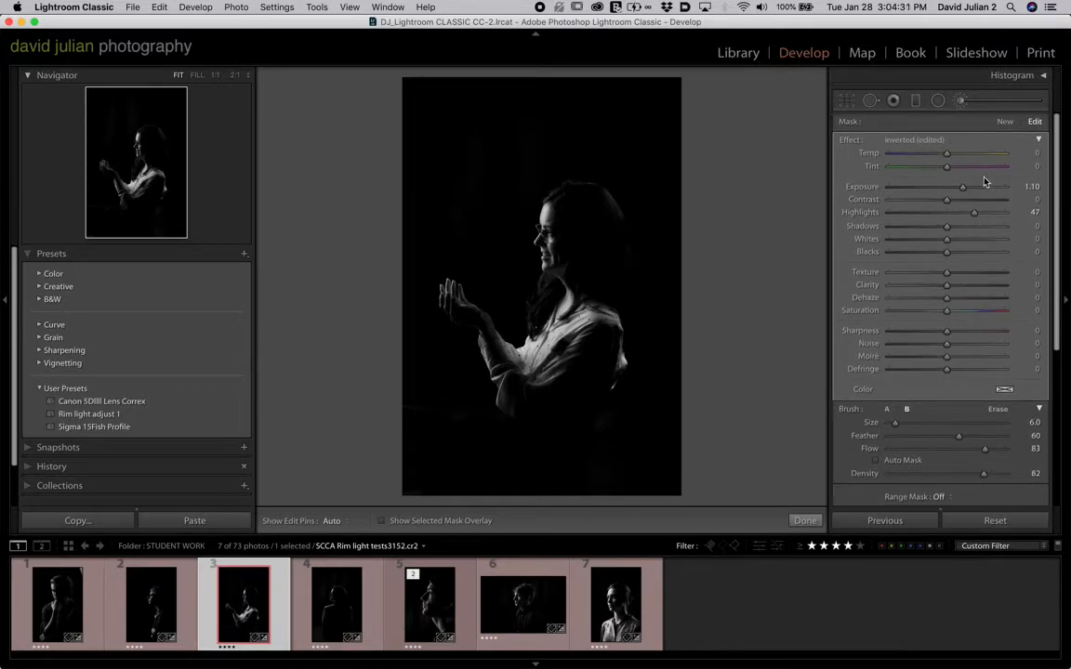
click(1044, 75)
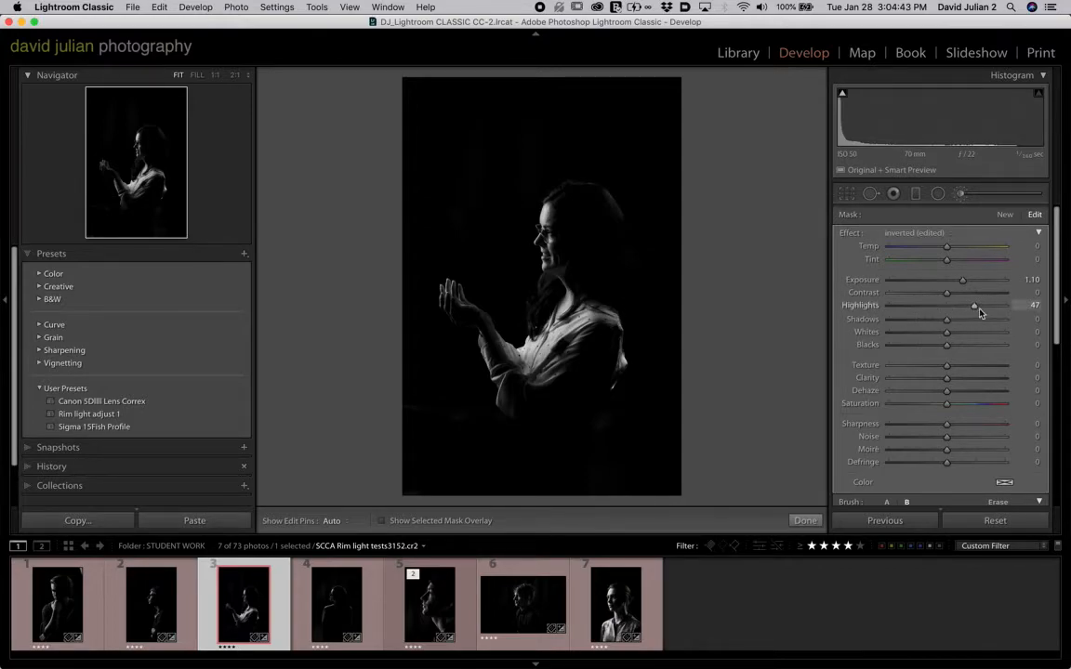
drag(974, 304, 985, 305)
- Brush the adjustment along the back of the woman's hair, and shift its pin slightly up and outward from her back
key(h)
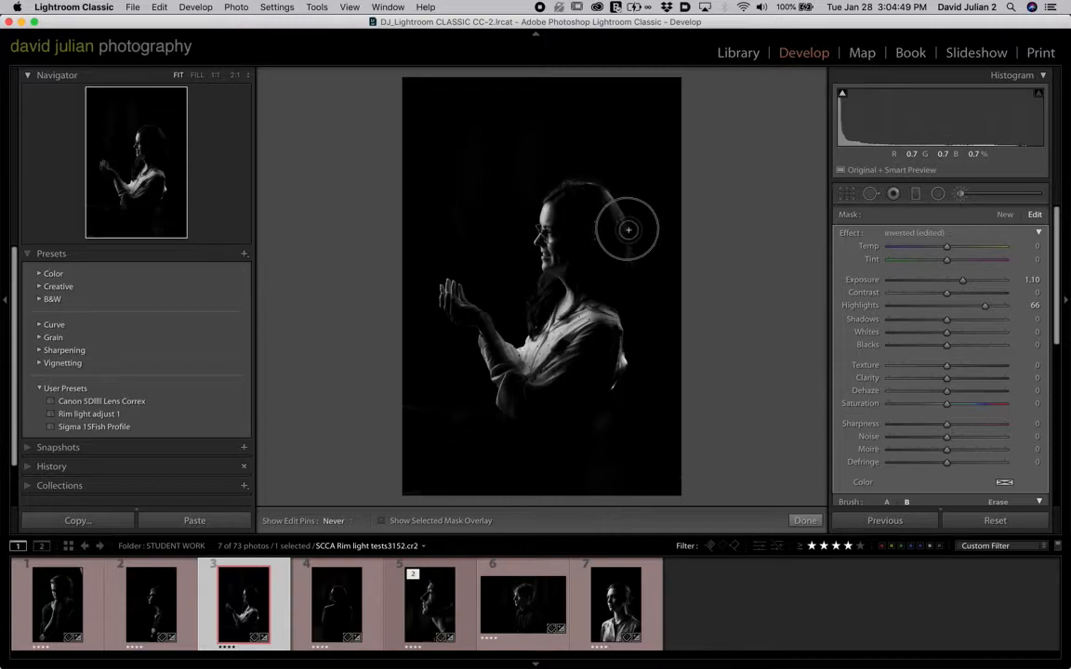
key(h)
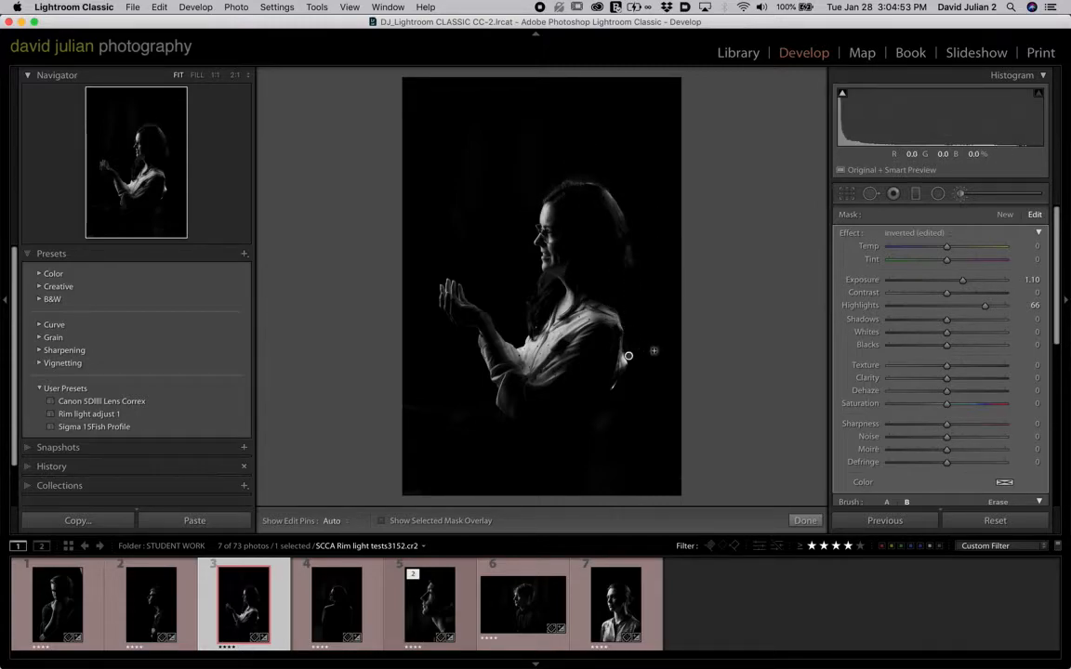
drag(629, 359, 639, 345)
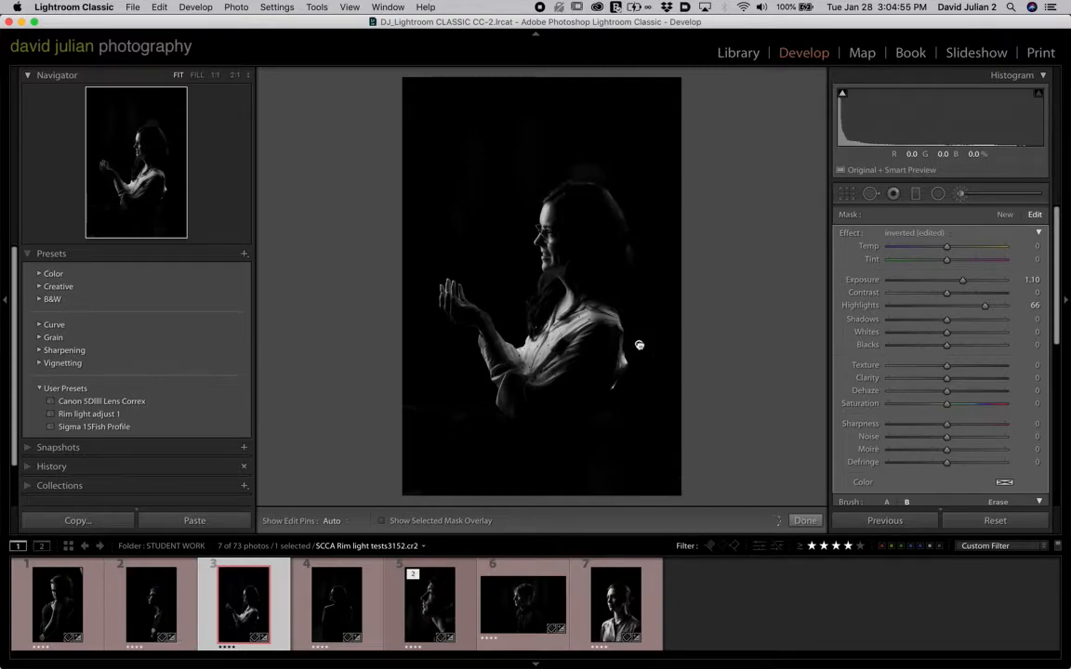
mouse_move(639, 345)
scroll(995, 505, down, 2)
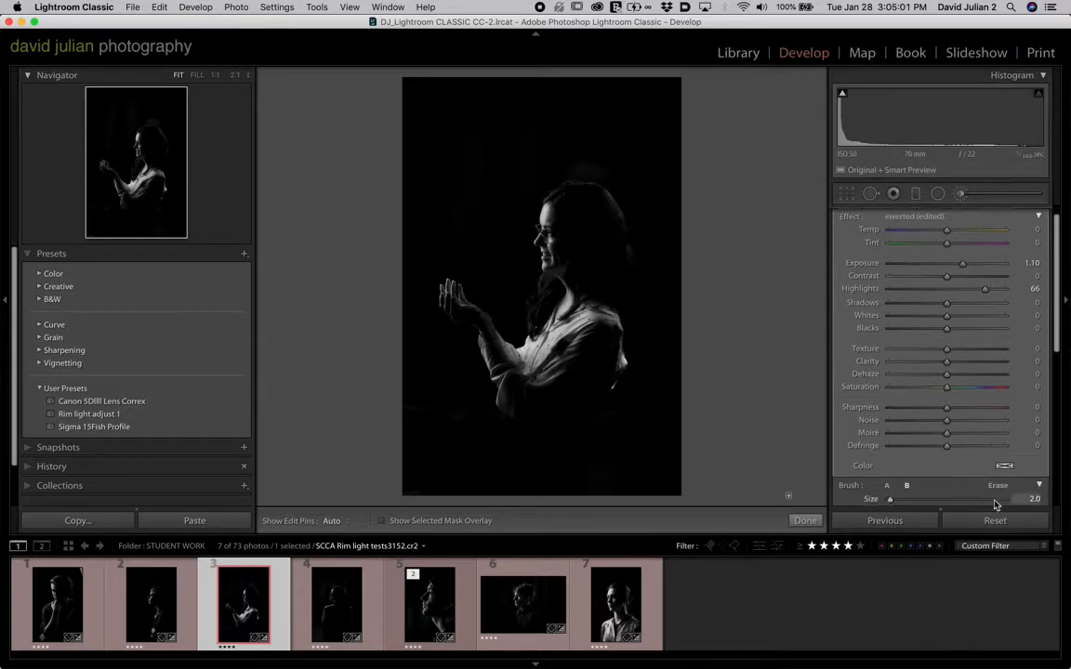
- Switch the back-edge adjustment's brush to Erase and collapse the Histogram
click(998, 457)
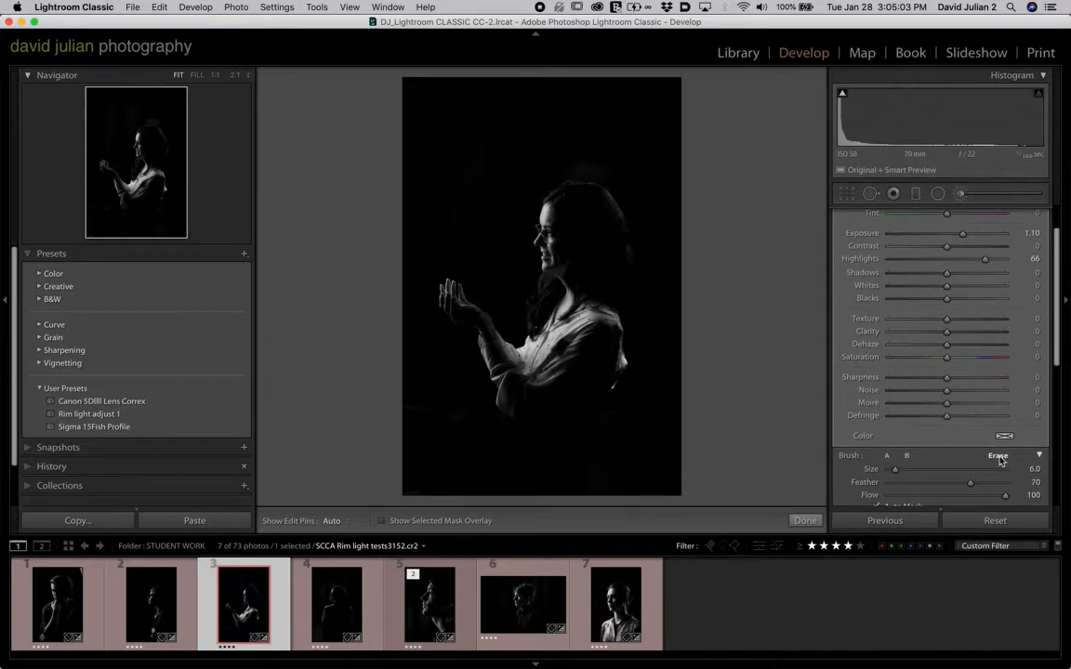
scroll(991, 420, up, 3)
scroll(991, 420, down, 3)
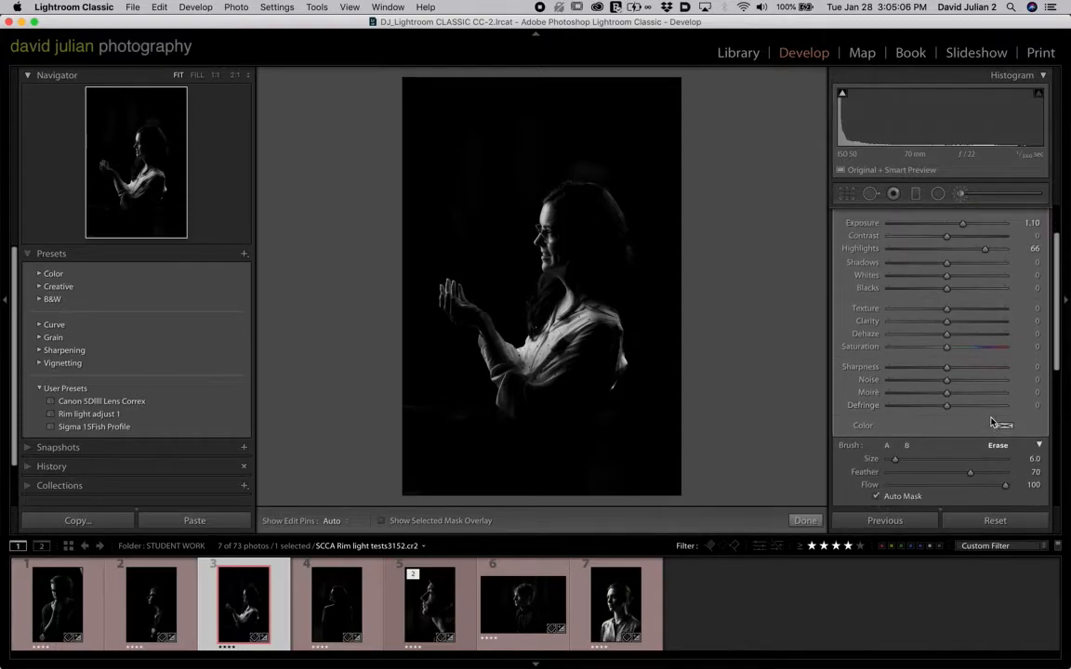
click(1040, 75)
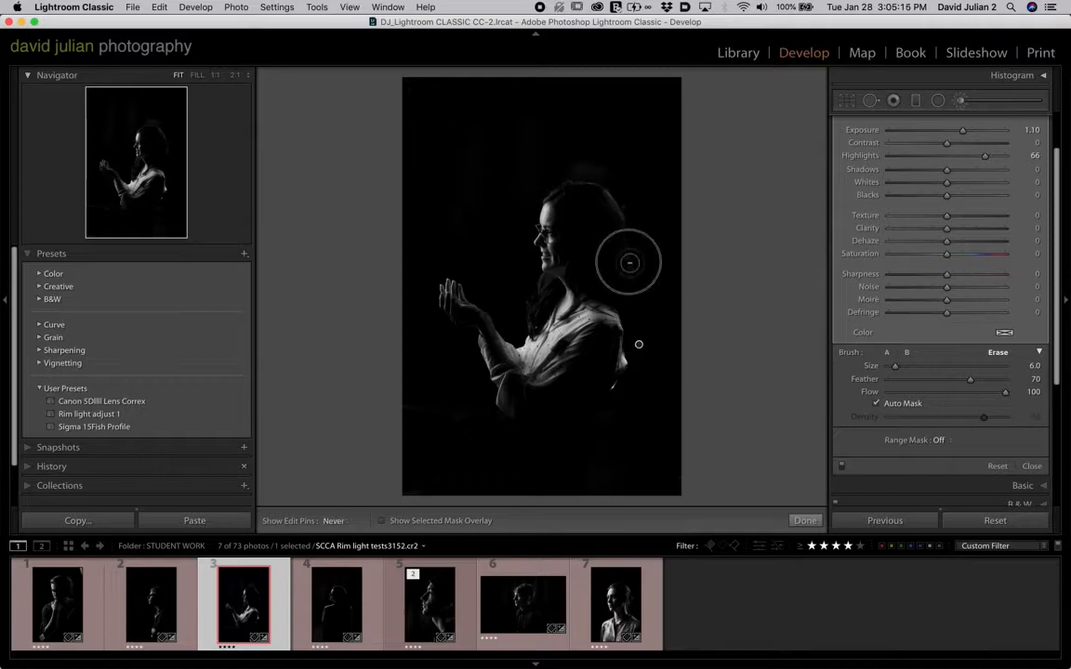
- Try moving the adjustment's pin closer to the woman's back, and undo the move
key(h)
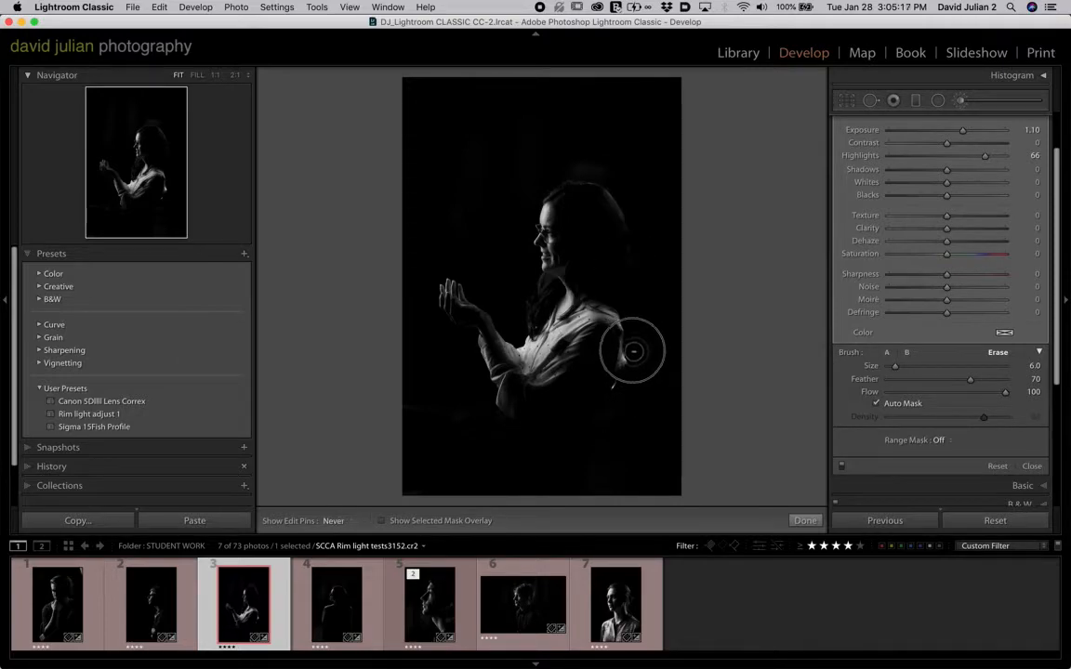
key(h)
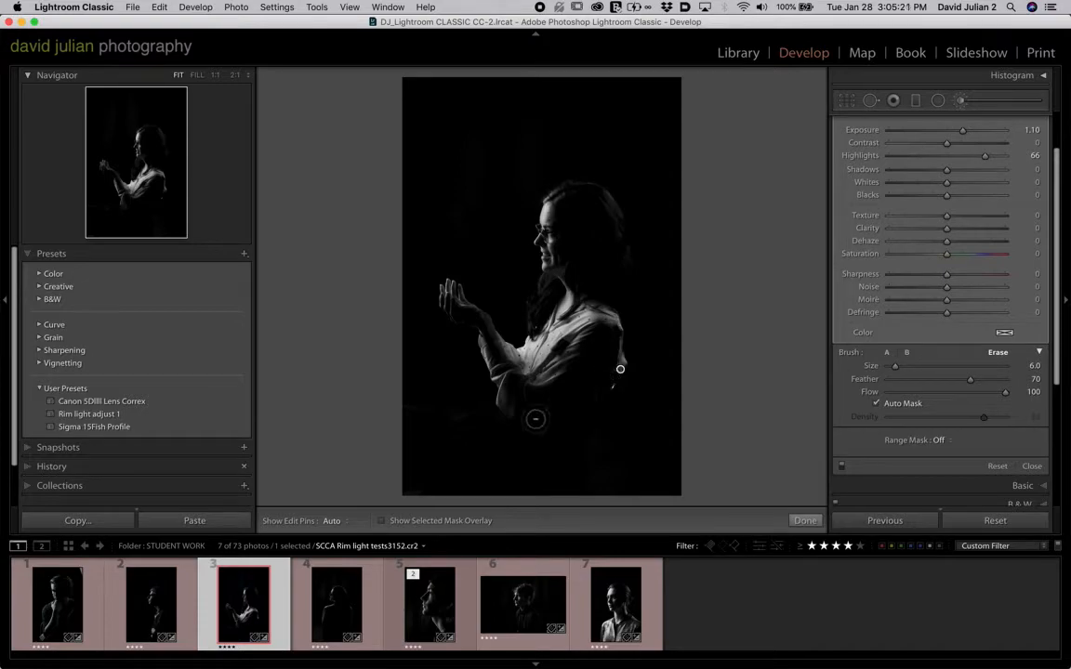
key(super+z)
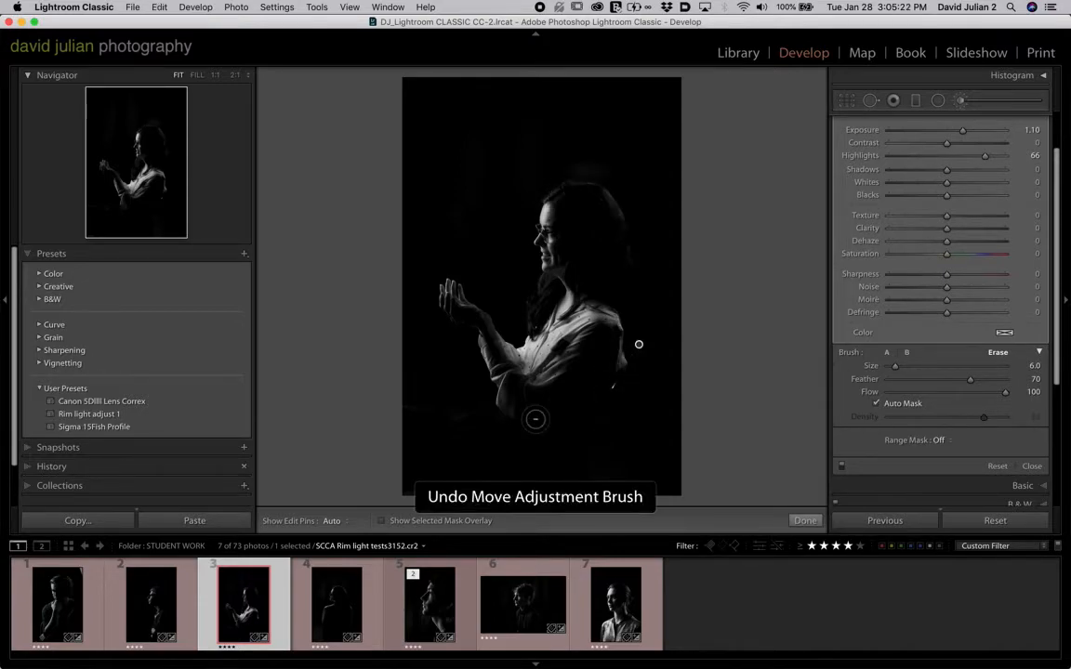
- With the mask overlay shown, erase the adjustment's spill from the background behind the woman's back, and hide the overlay
click(403, 525)
key(h)
mouse_move(659, 359)
mouse_down()
mouse_move(675, 453)
mouse_move(650, 395)
mouse_move(615, 427)
mouse_move(592, 429)
mouse_move(599, 425)
mouse_move(584, 415)
mouse_move(647, 394)
mouse_move(673, 302)
mouse_move(674, 221)
mouse_move(638, 169)
mouse_move(576, 150)
mouse_move(634, 173)
mouse_move(665, 259)
mouse_up()
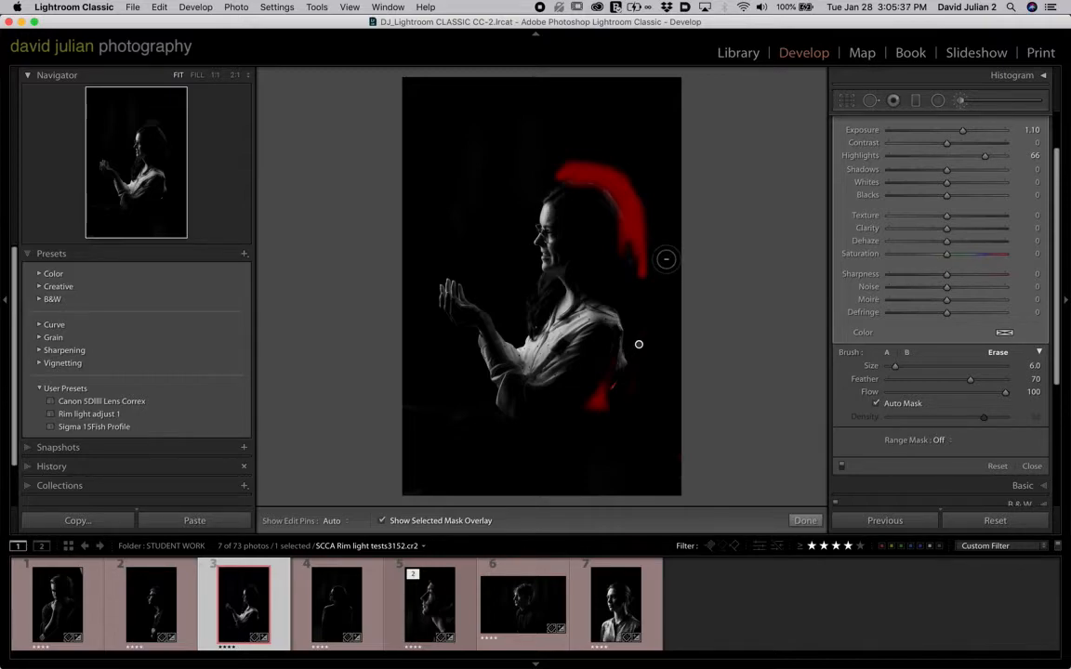
click(382, 521)
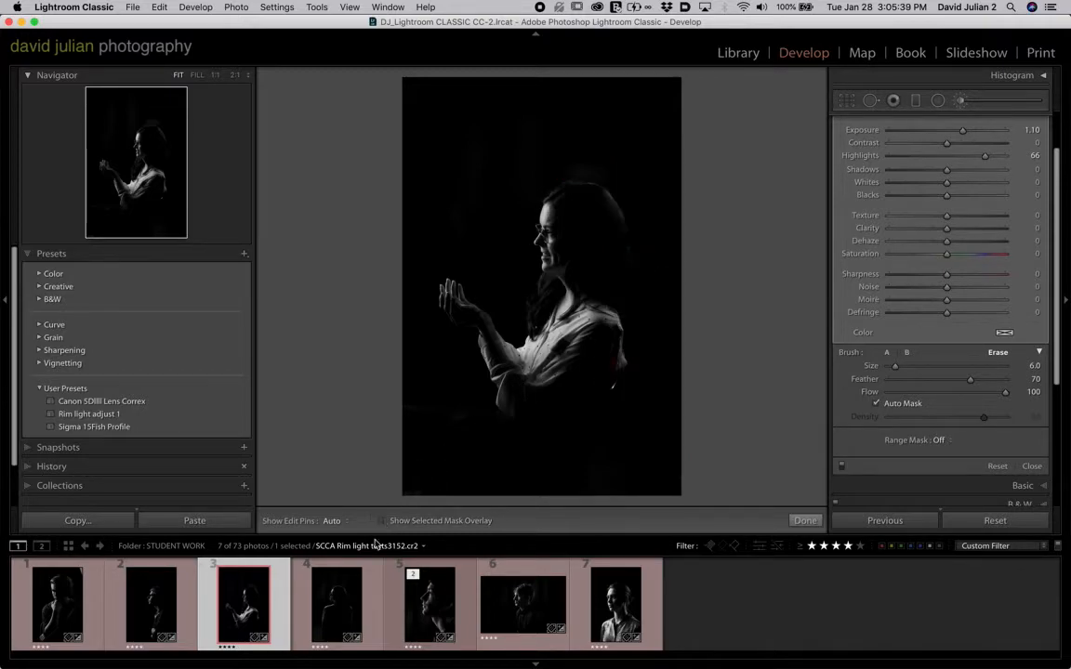
- Browse to the landscape-format portrait of the curly-haired man and delete the brush adjustment over his ear and the back of his hair
click(342, 604)
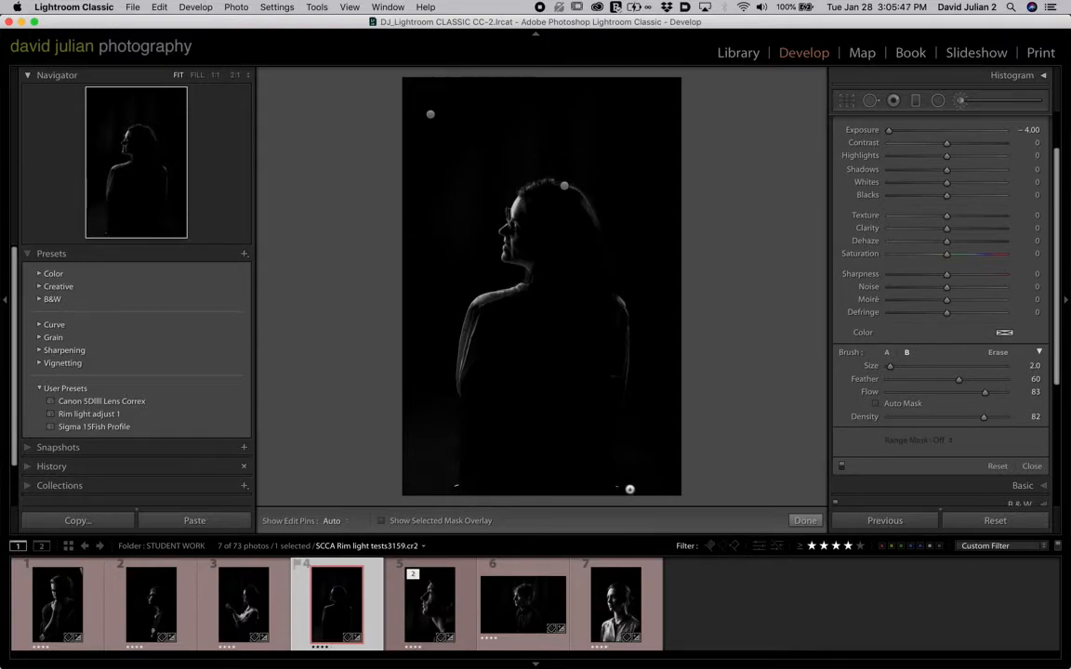
click(443, 606)
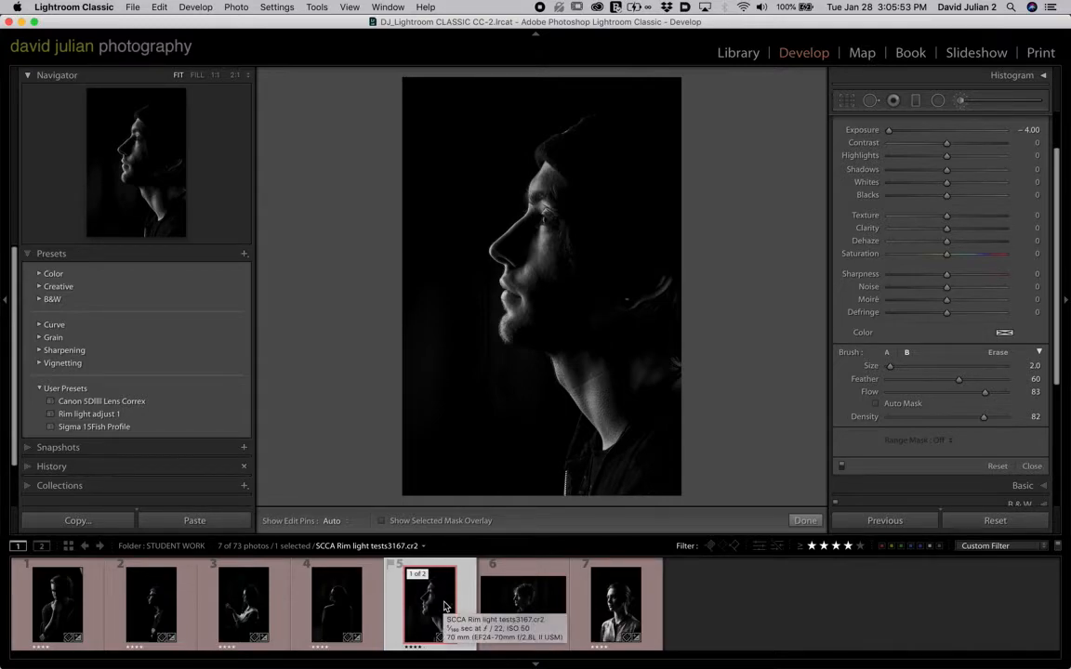
click(536, 609)
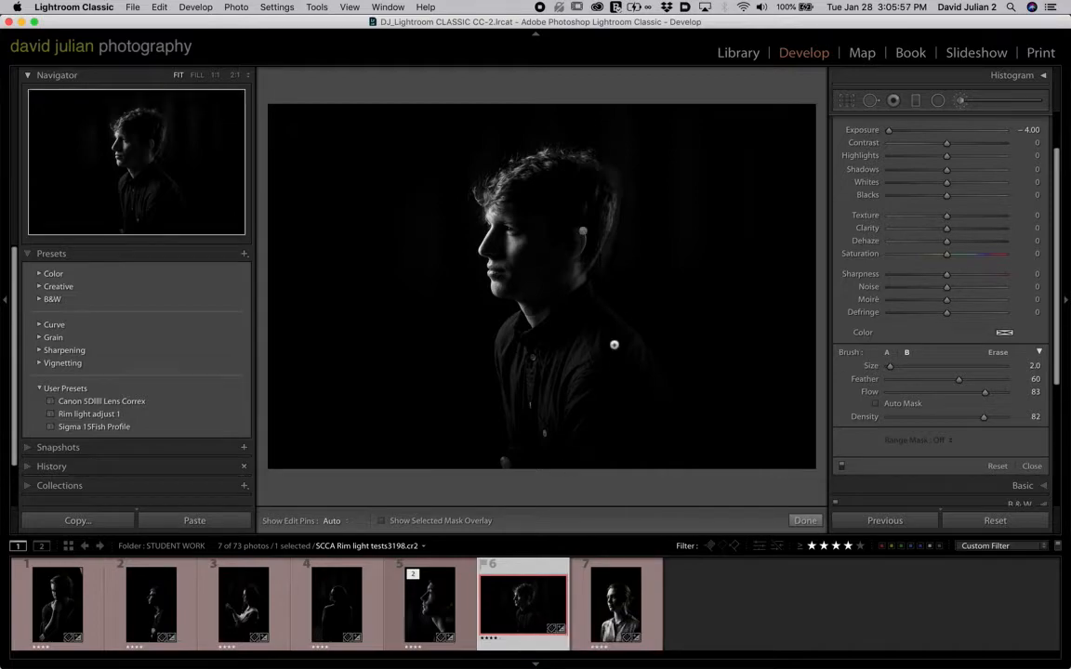
click(583, 234)
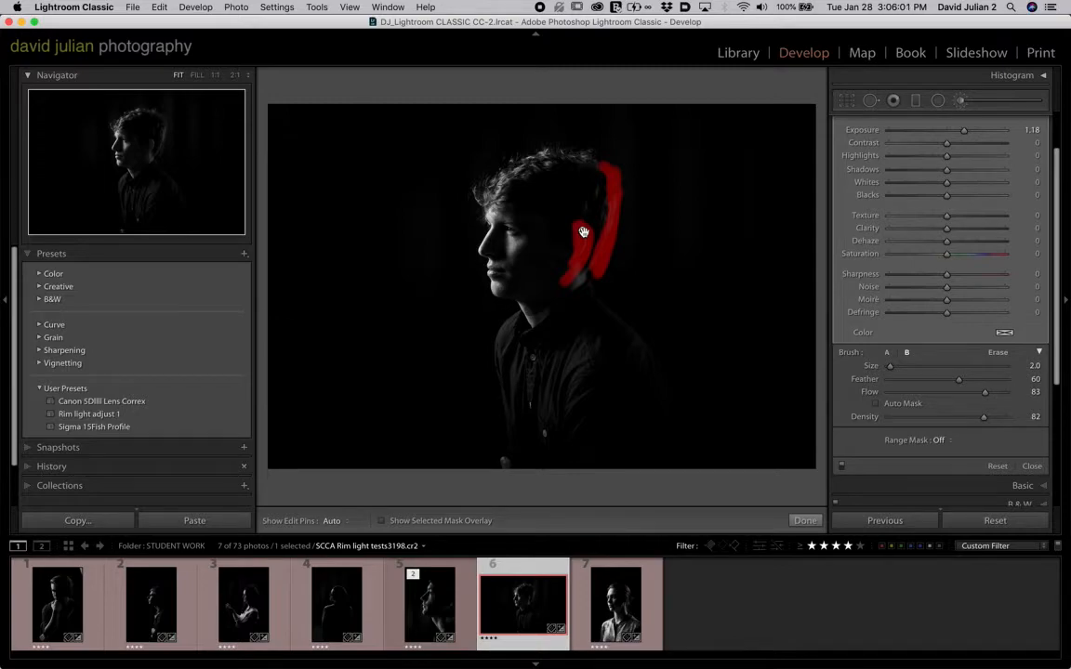
key(Delete)
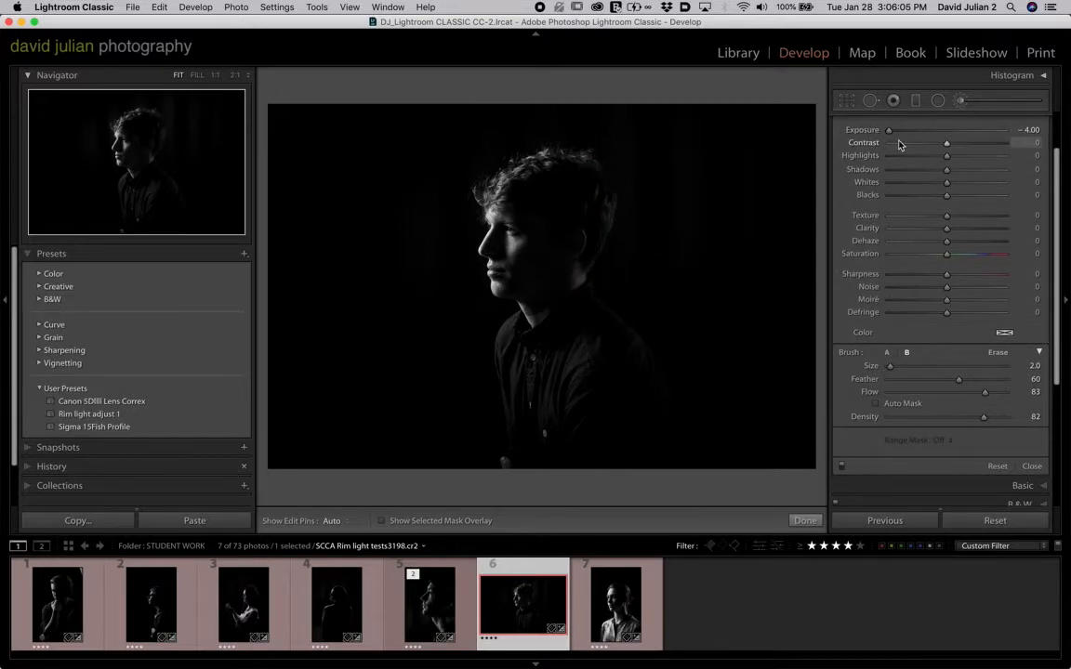
- Brush a new adjustment with Exposure 0.34, Highlights 49 and brush size 6.0 over the man's ear, neck and back shoulder
scroll(897, 139, up, 3)
mouse_move(889, 188)
mouse_down()
mouse_move(951, 188)
mouse_move(975, 212)
mouse_up()
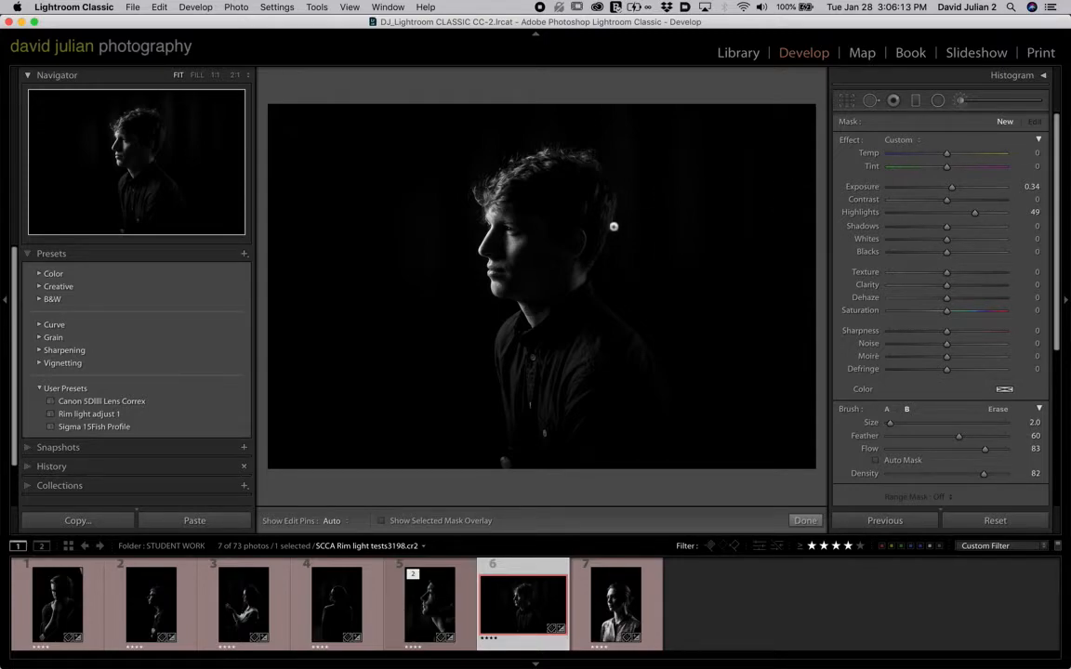
scroll(615, 222, up, 4)
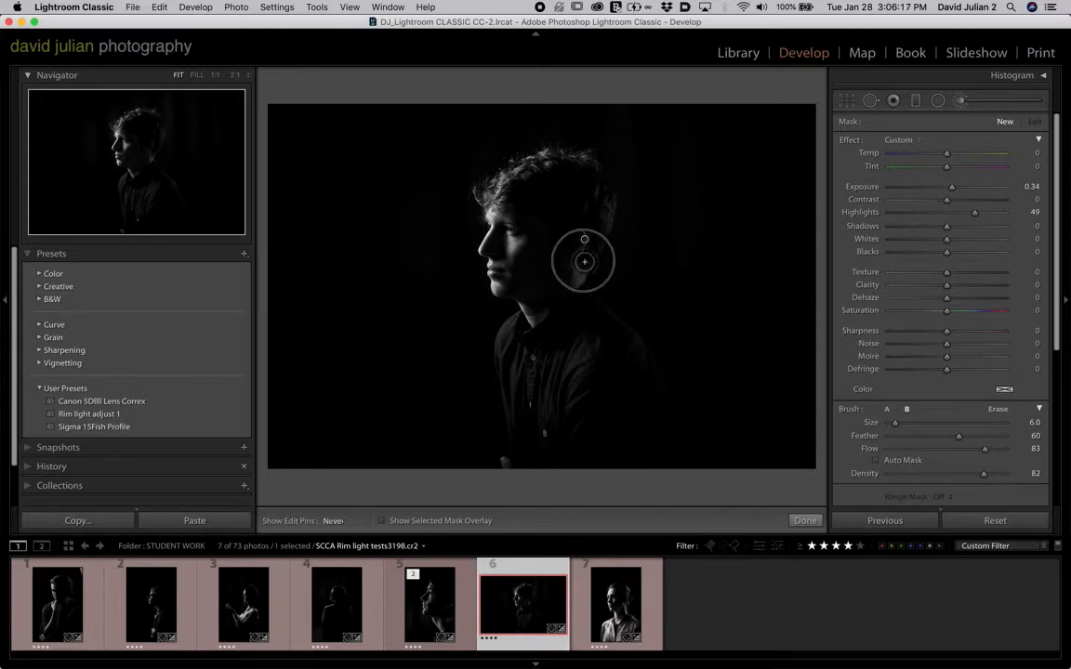
key(h)
mouse_move(584, 239)
mouse_down()
mouse_move(598, 281)
mouse_move(628, 327)
mouse_move(636, 322)
mouse_up()
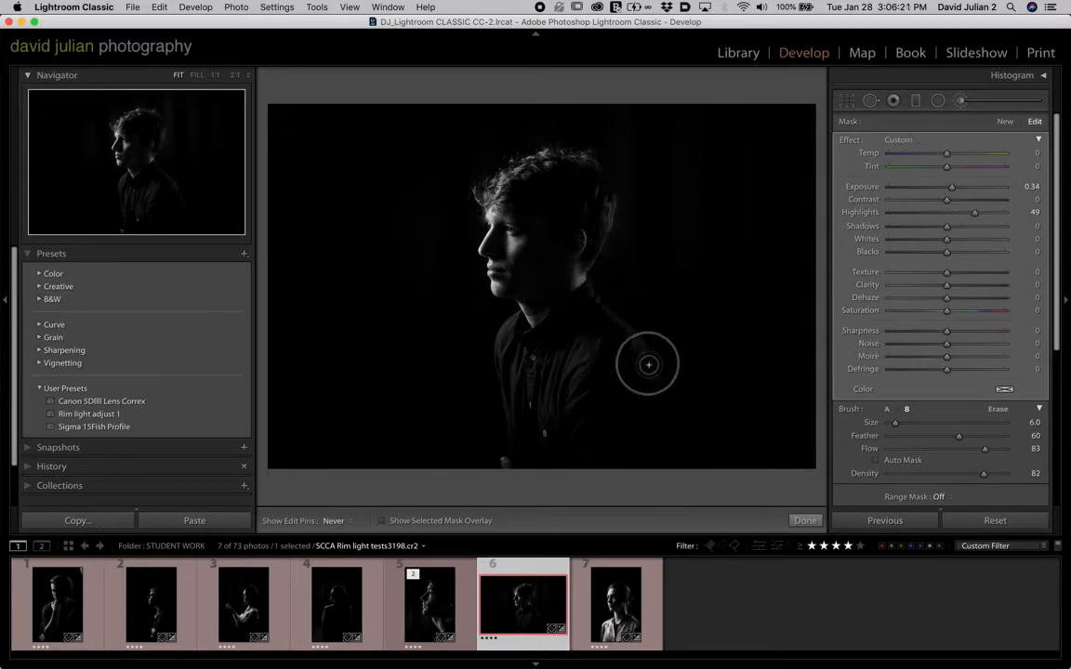
key(h)
key(h)
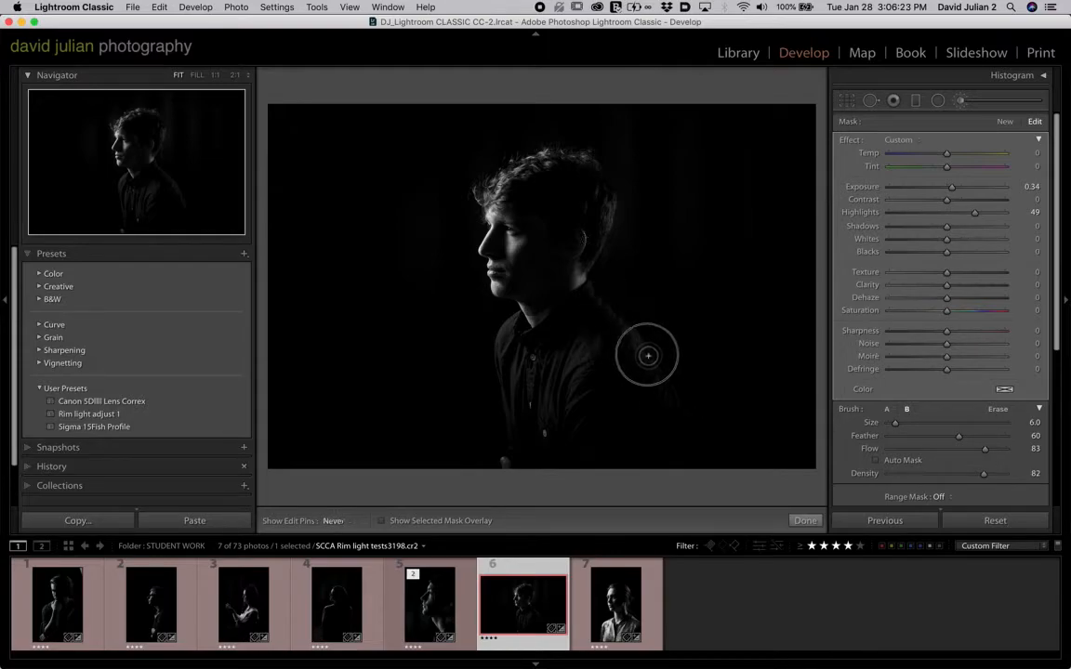
key(h)
- Set the ear-and-shoulder adjustment to Exposure 0.41, Contrast 38 and Highlights 30
mouse_move(585, 240)
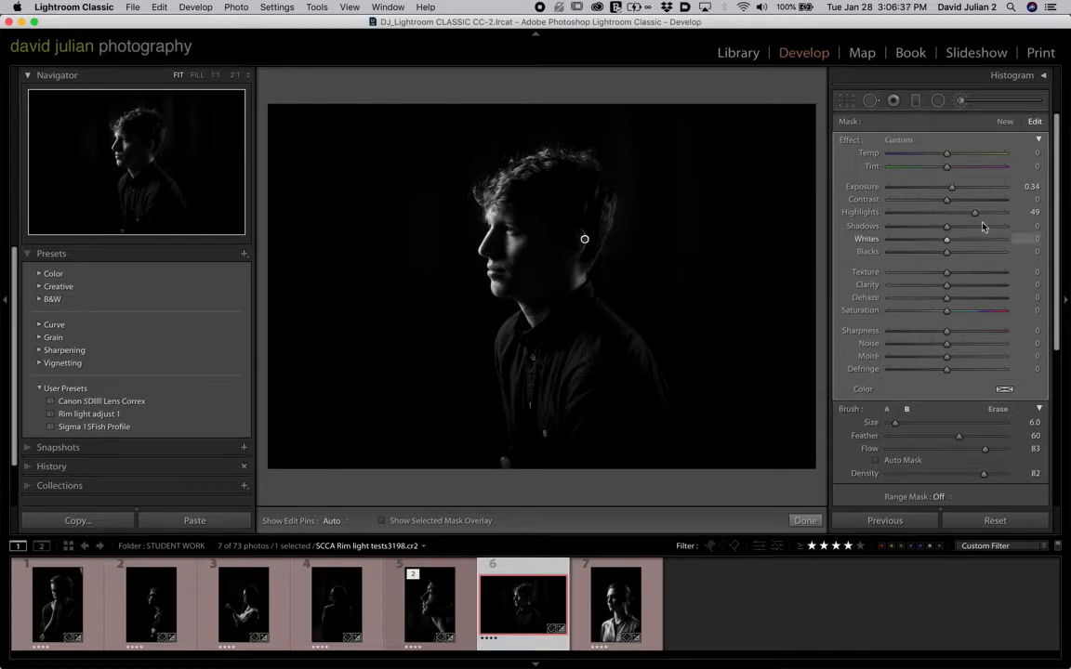
mouse_move(974, 214)
mouse_down()
mouse_move(916, 215)
mouse_move(979, 213)
mouse_move(963, 214)
mouse_move(966, 190)
mouse_move(951, 186)
mouse_move(970, 205)
mouse_up()
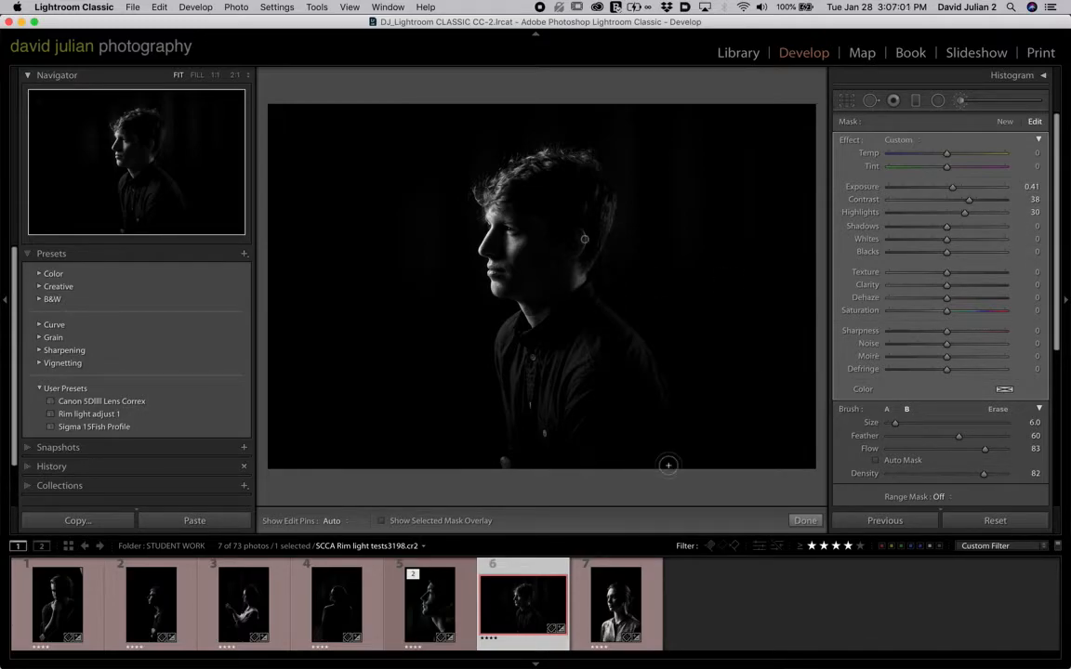
- Open the portrait of the woman in the patterned jacket and set its Basic Contrast to +11 and Highlights to −49
click(609, 603)
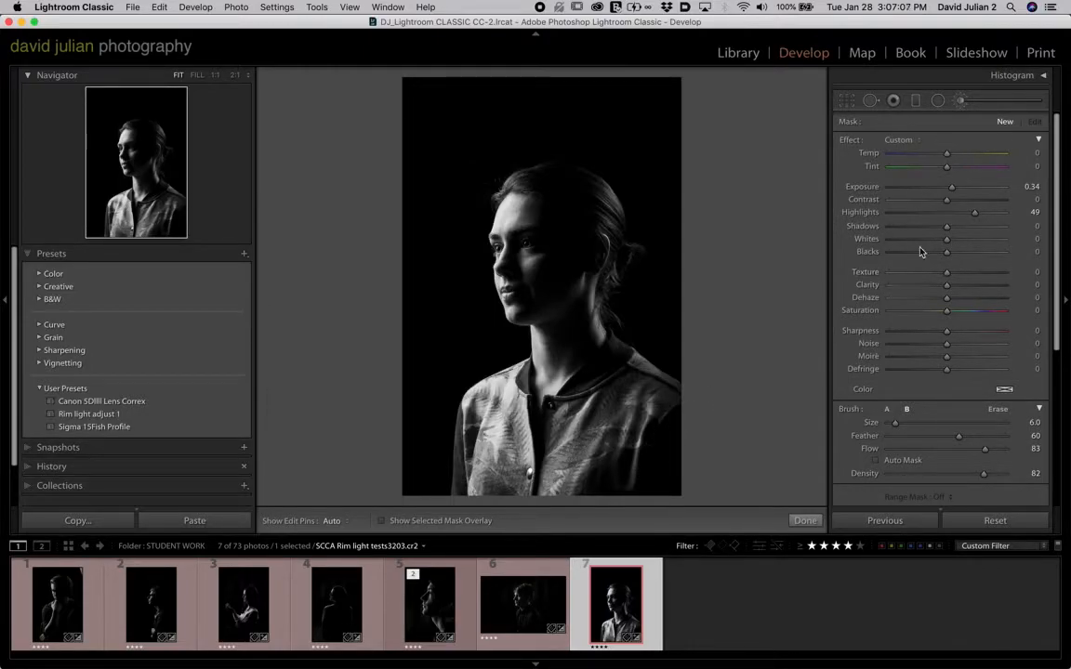
click(957, 104)
click(1022, 122)
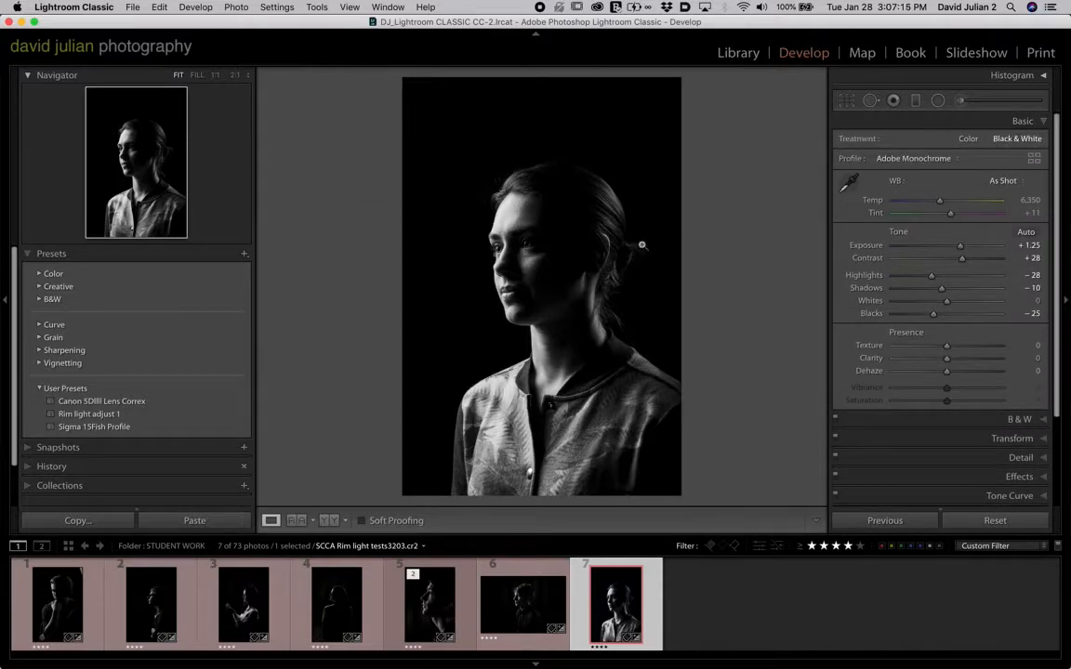
drag(964, 263, 921, 281)
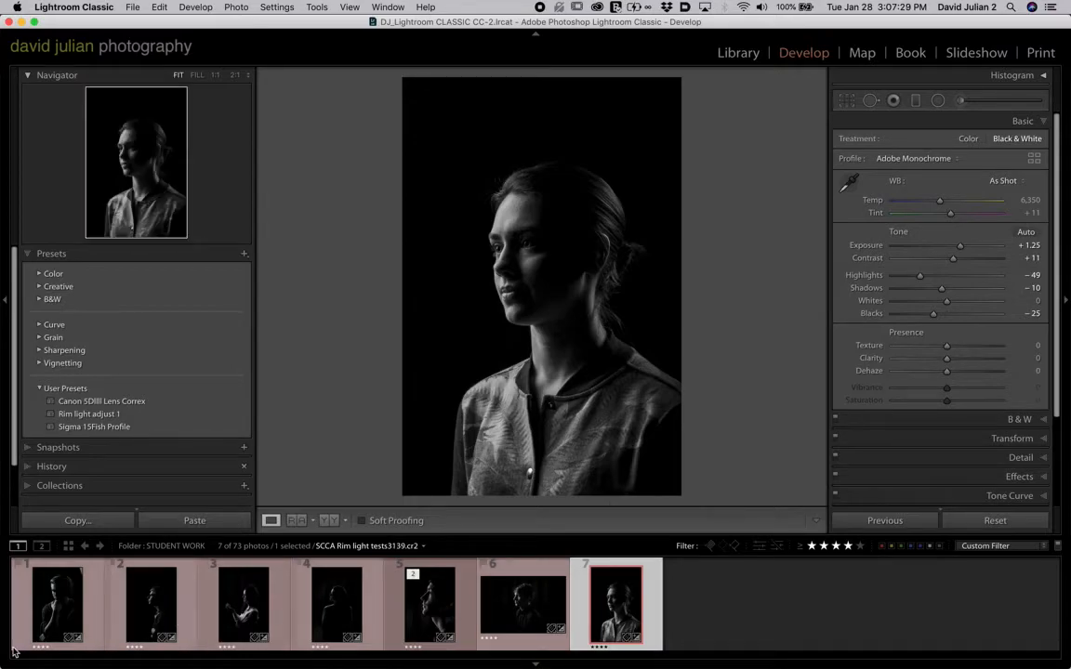
- Open the first portrait and set a new Adjustment Brush to Exposure −4.00, Contrast 100, Highlights 4, Shadows −100 and Blacks −100
click(56, 612)
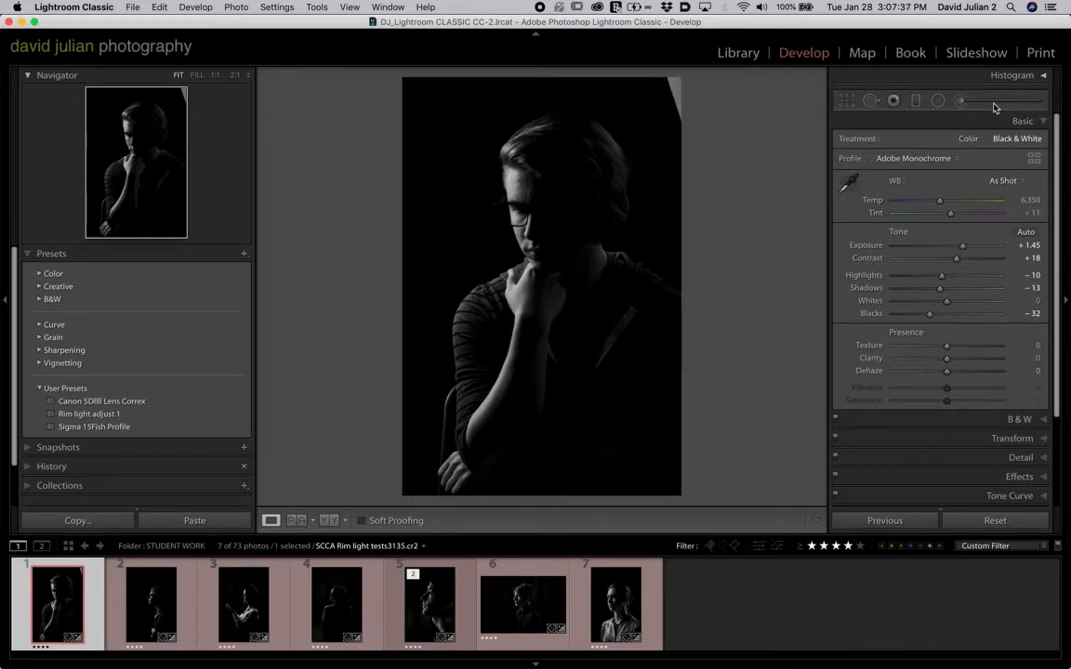
click(960, 100)
drag(953, 188, 883, 190)
drag(948, 202, 1028, 199)
drag(948, 228, 897, 224)
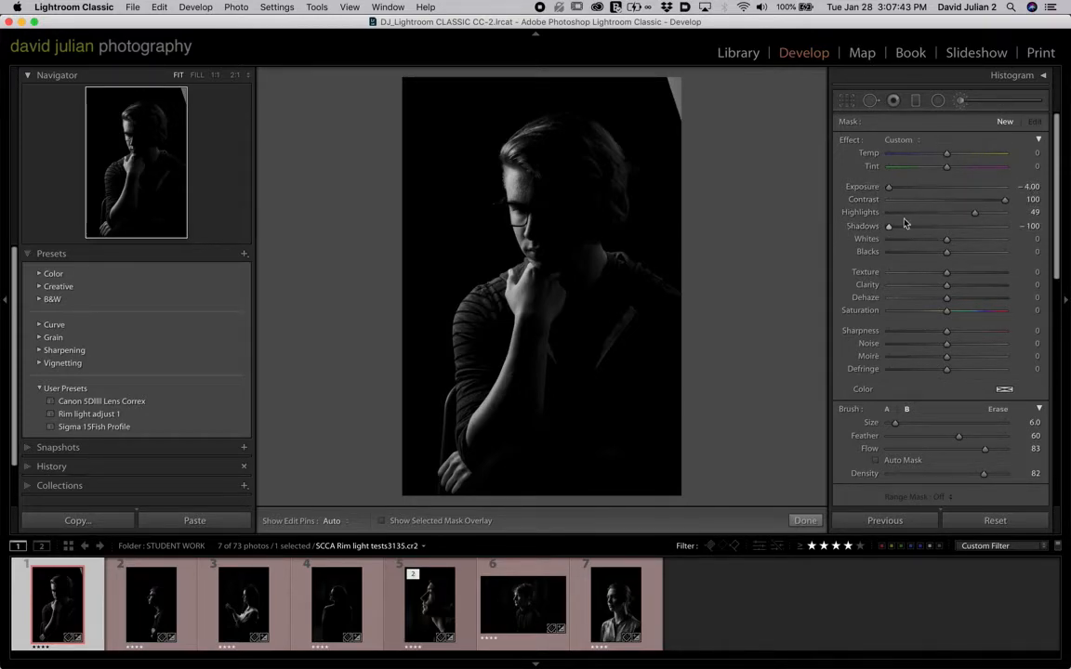
drag(972, 212, 880, 250)
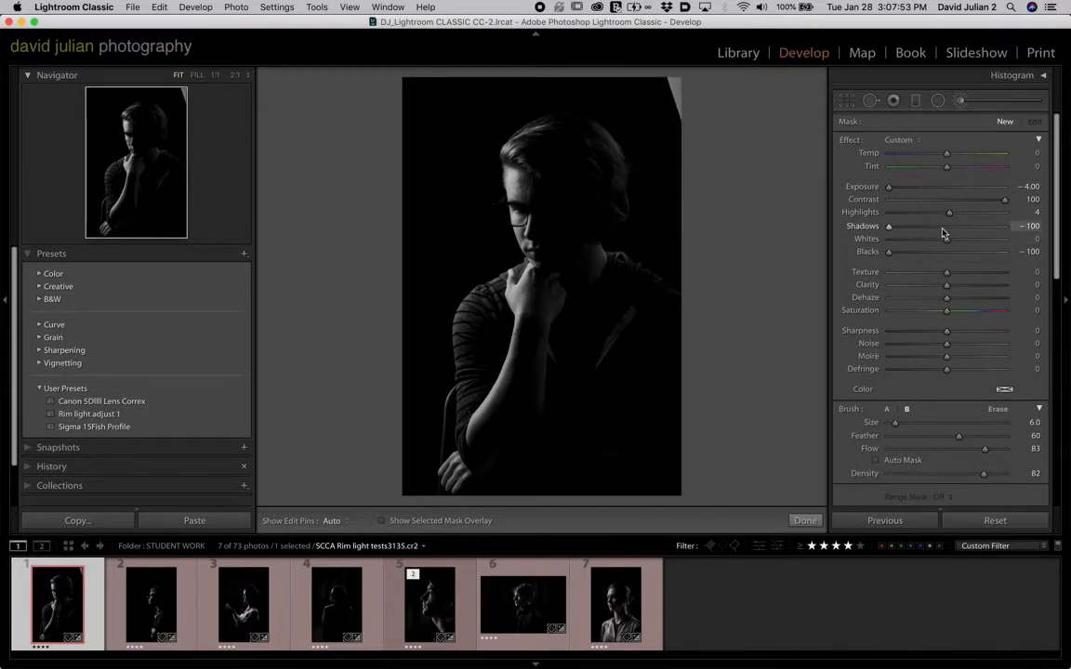
- Try to save the current brush settings as a new preset named BLACK BRUSH
click(915, 140)
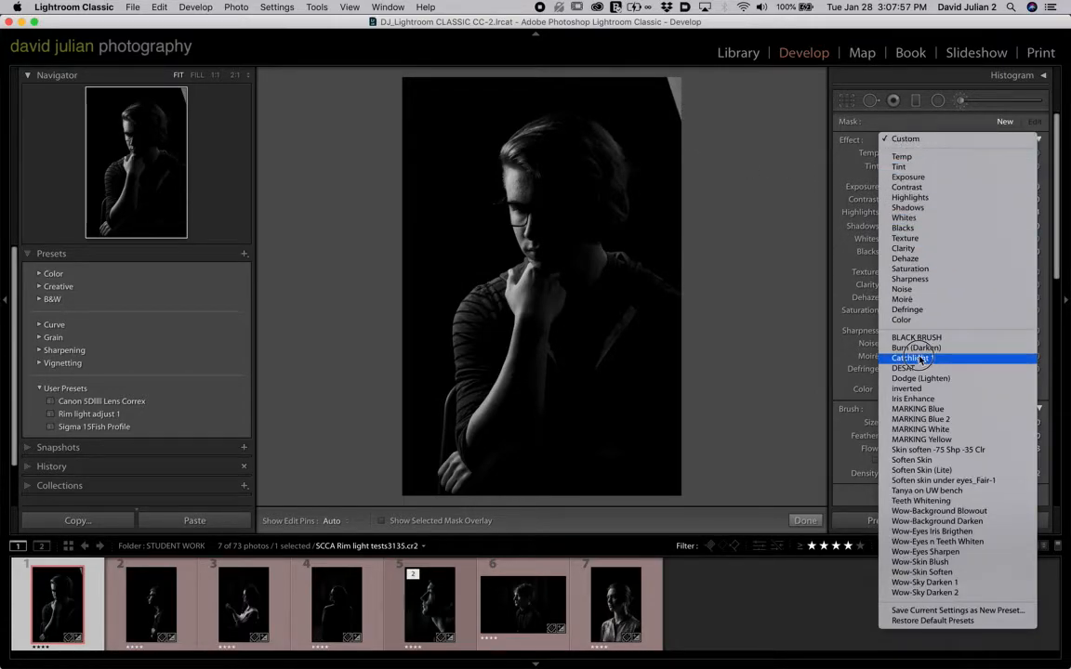
click(915, 610)
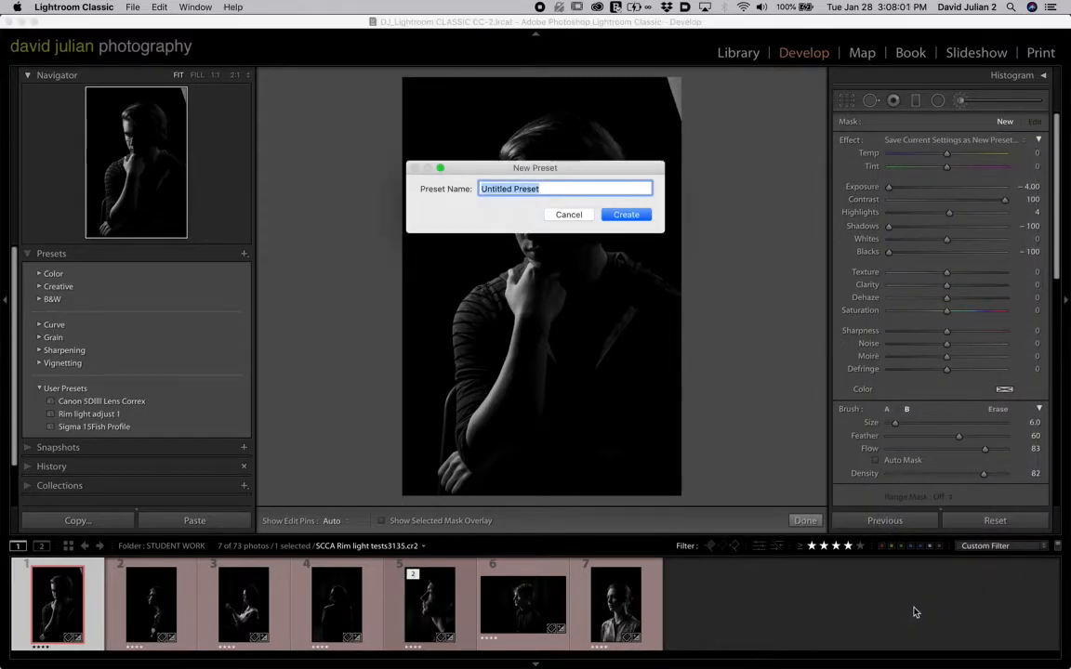
text(BLACK BR)
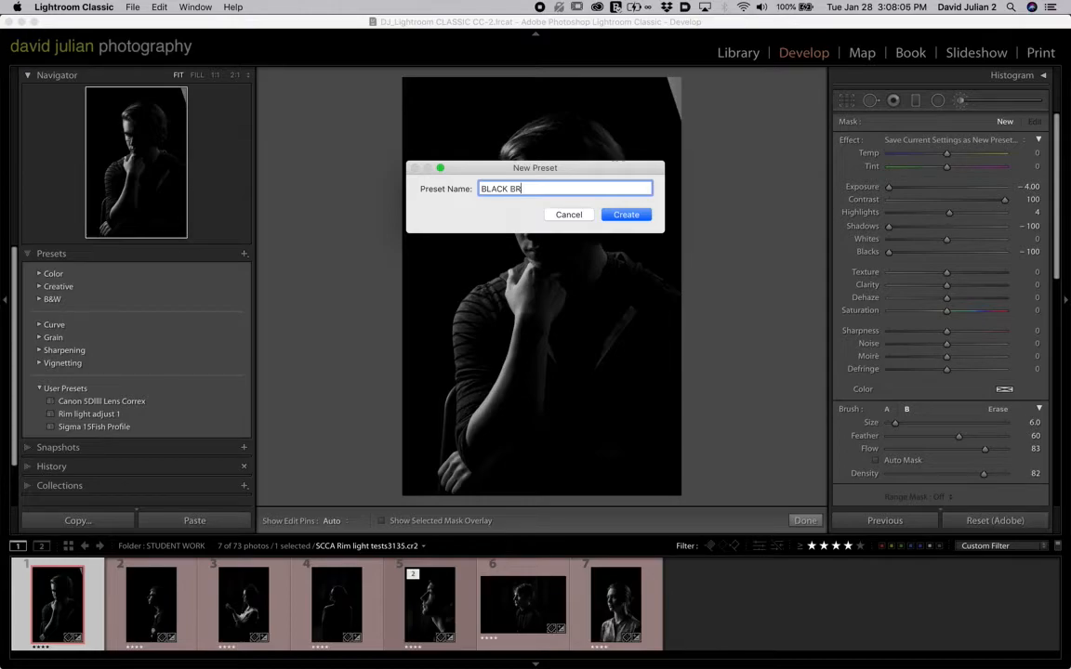
text(USH)
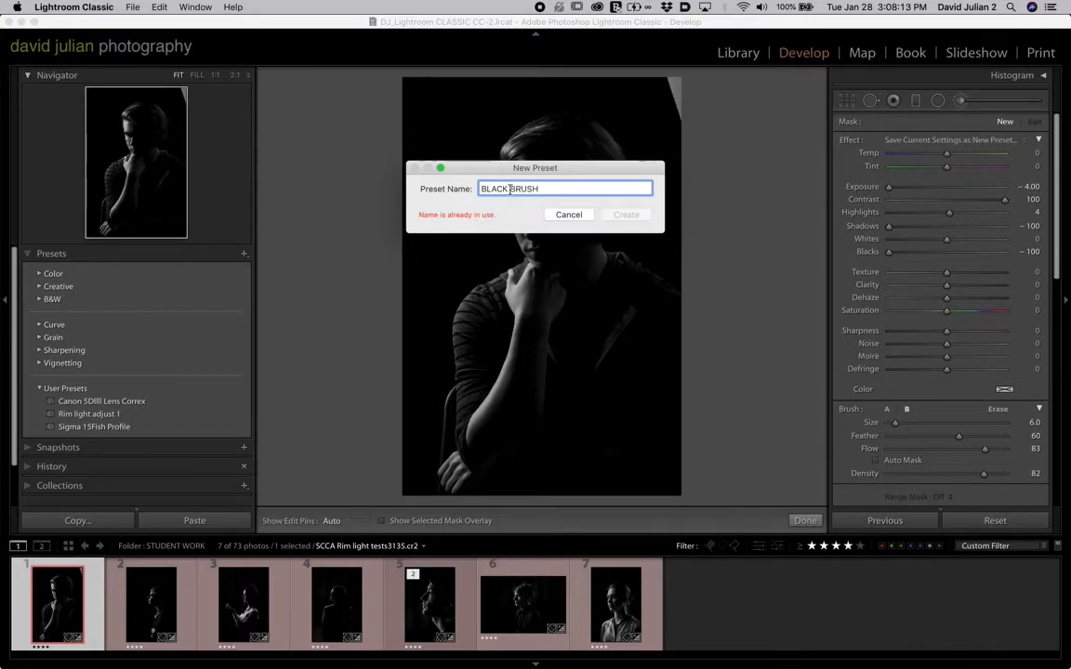
click(576, 214)
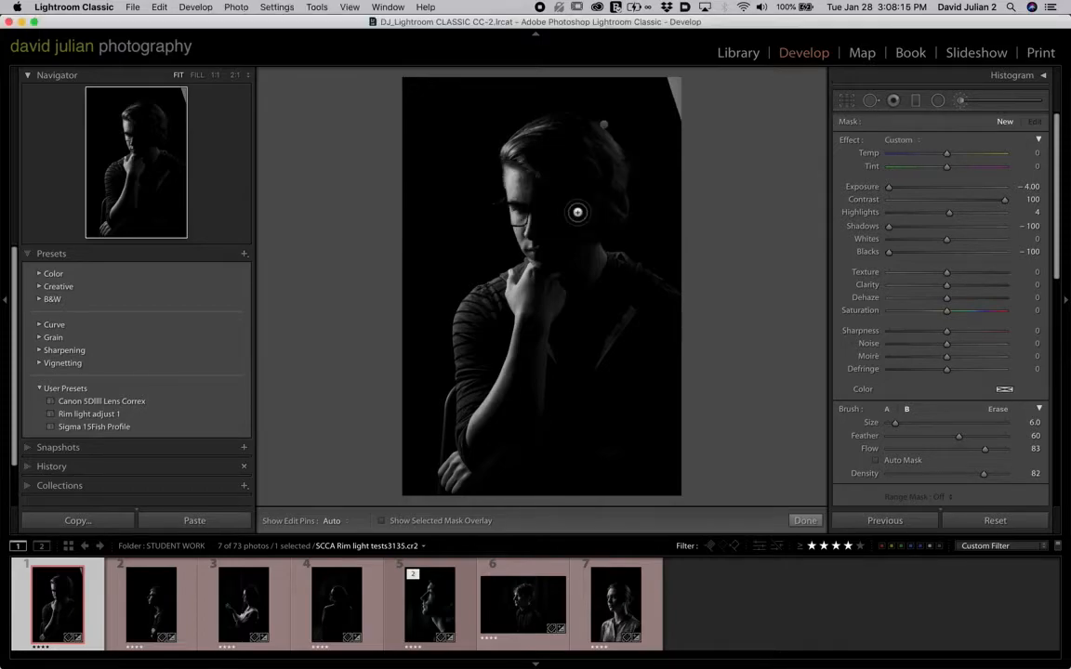
- Load the BLACK BRUSH effect preset and paint out the bright patch in the background's upper-right corner of the photo
click(910, 141)
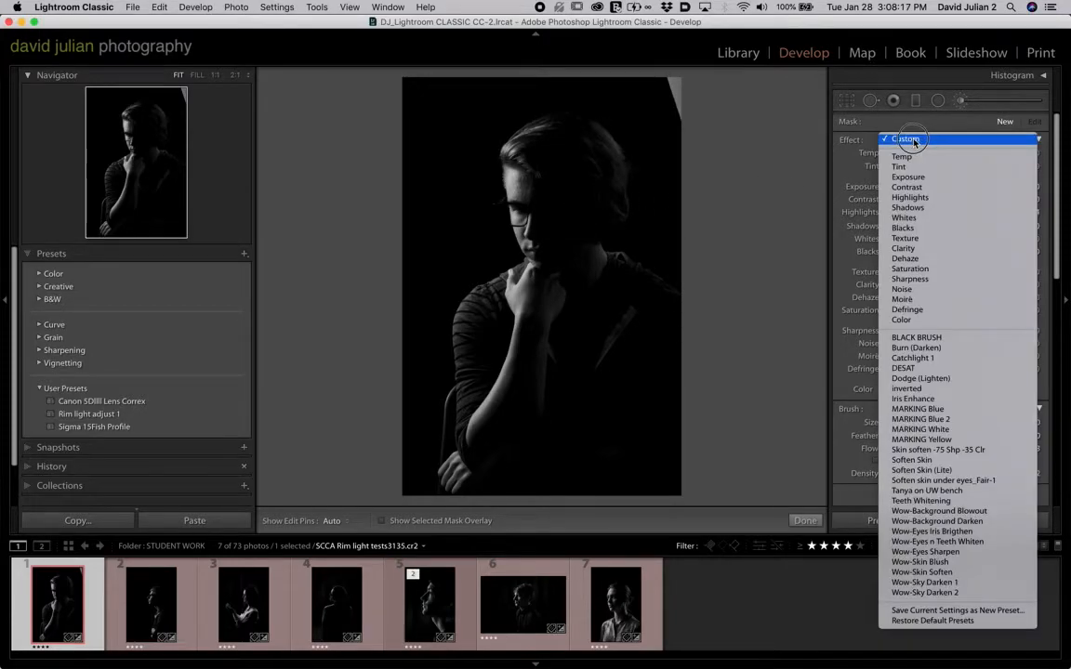
click(924, 339)
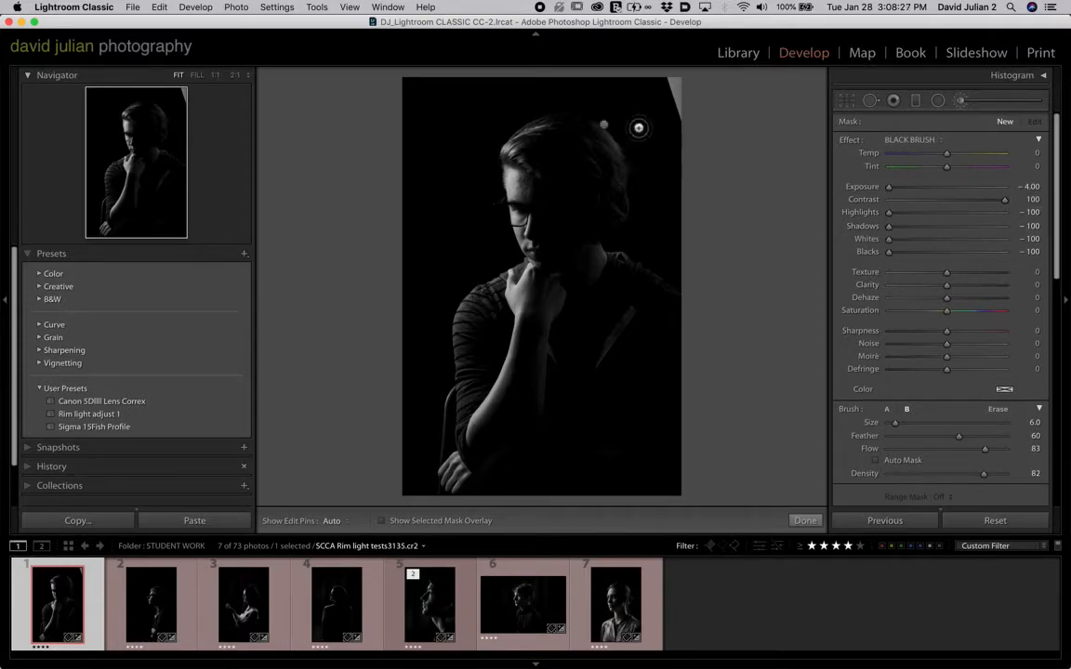
mouse_move(655, 116)
mouse_down()
mouse_move(670, 85)
mouse_move(683, 87)
mouse_move(688, 173)
mouse_up()
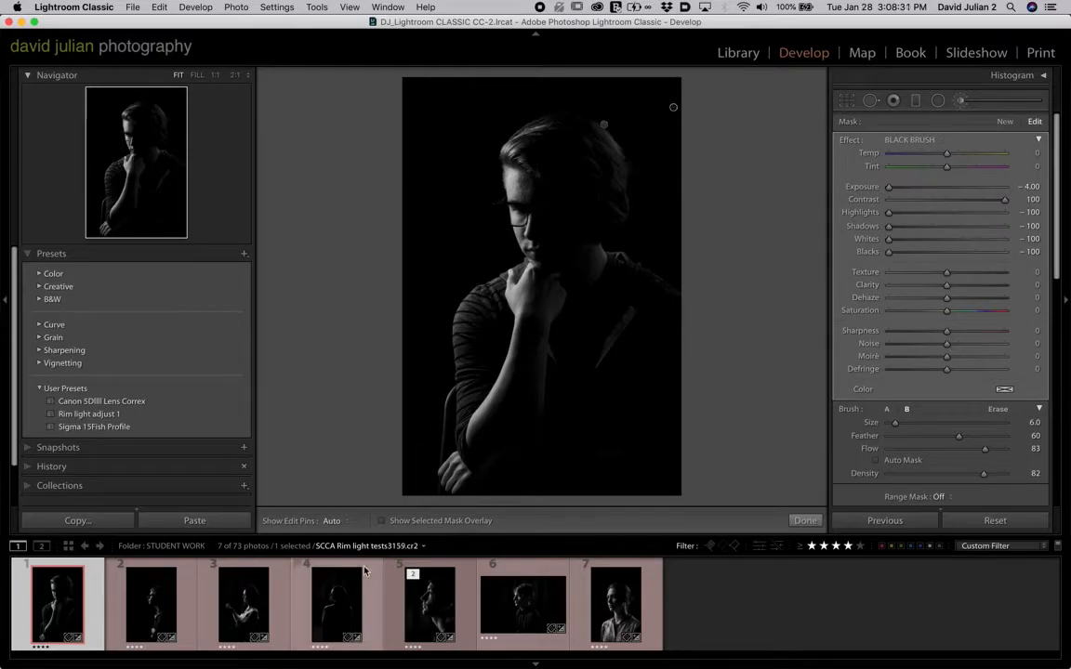
- Open the fourth portrait, the woman seen from behind, and dab BLACK BRUSH over the bright spot near the photo's lower-left edge
click(312, 619)
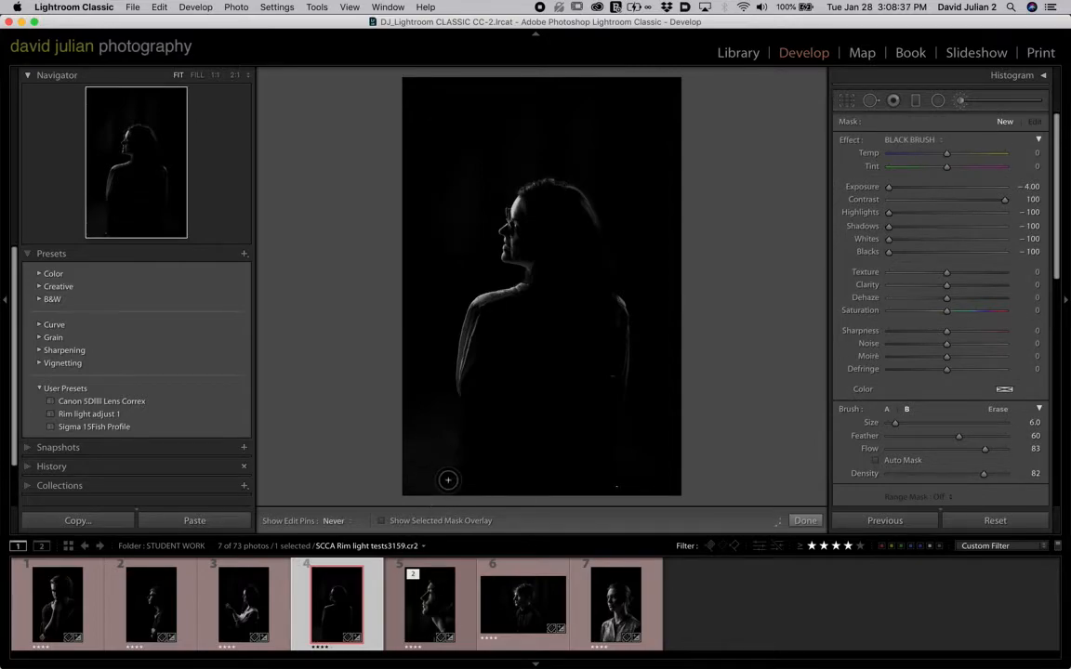
click(455, 482)
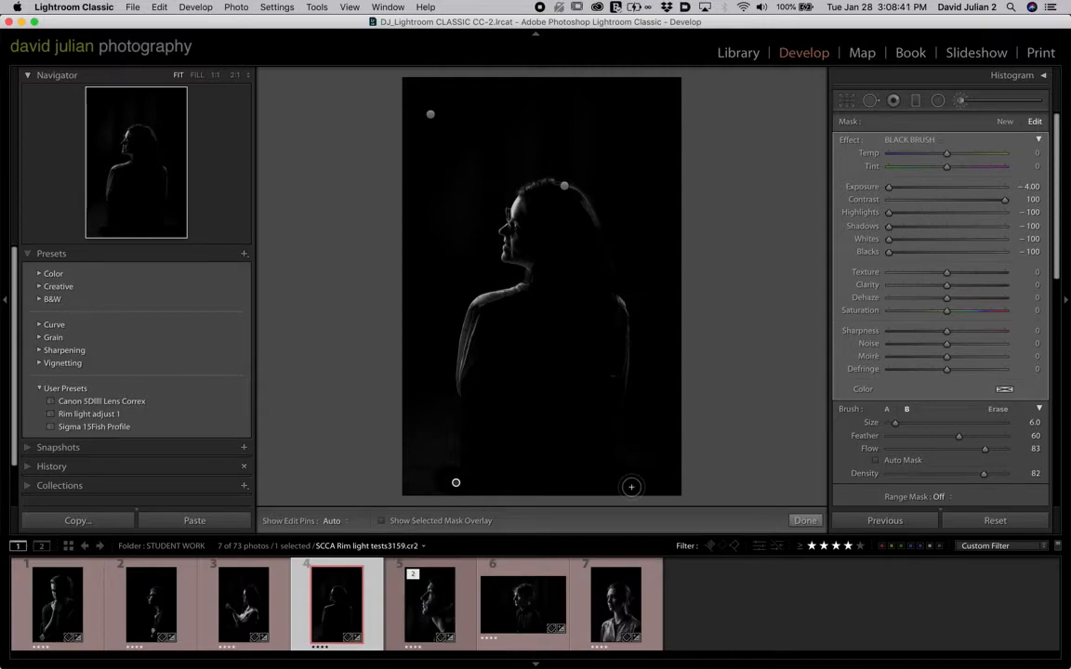
- Open the third portrait, the woman with cupped hands, and paint BLACK BRUSH over the bright area below her back shoulder
click(275, 590)
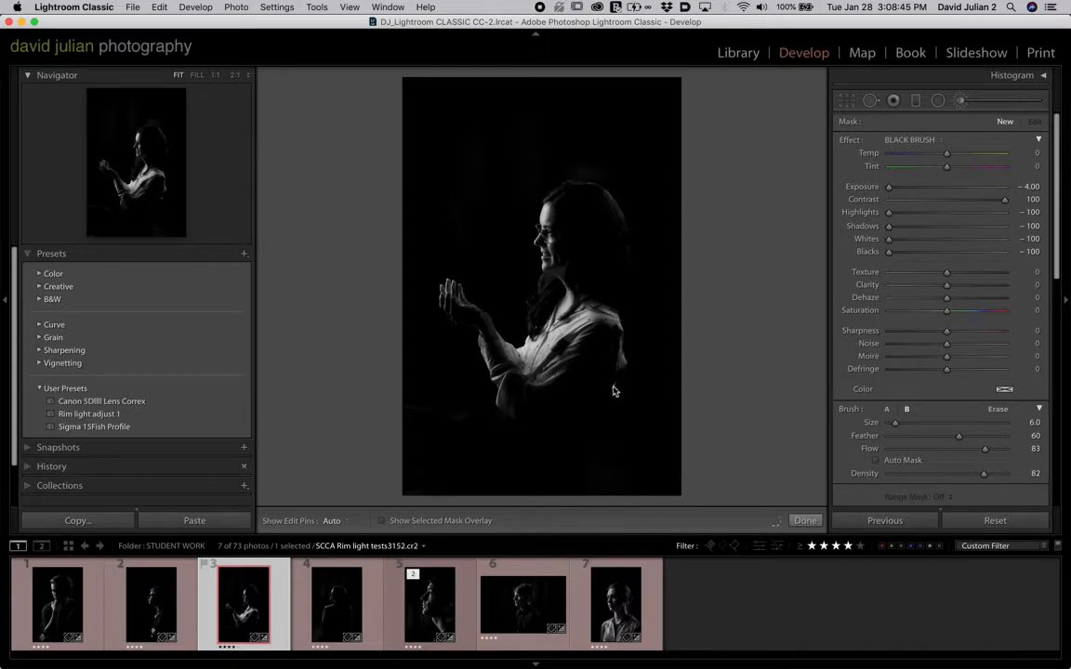
key(h)
key(h)
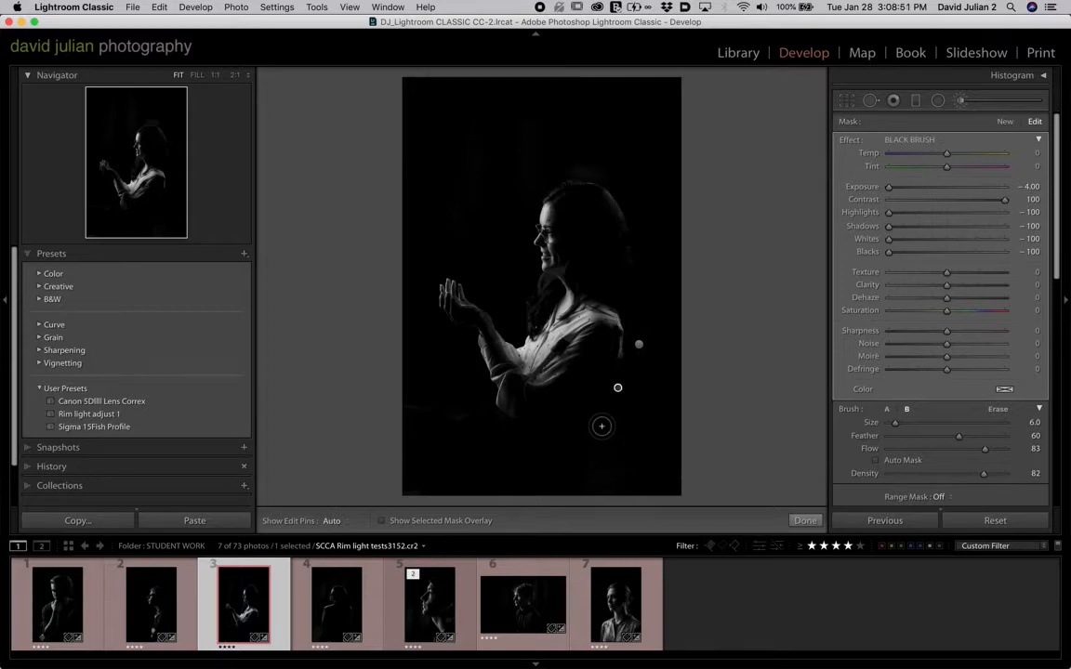
- Open the second portrait, the man in profile, unlock the crop's aspect ratio and trim the empty space above his head
click(547, 605)
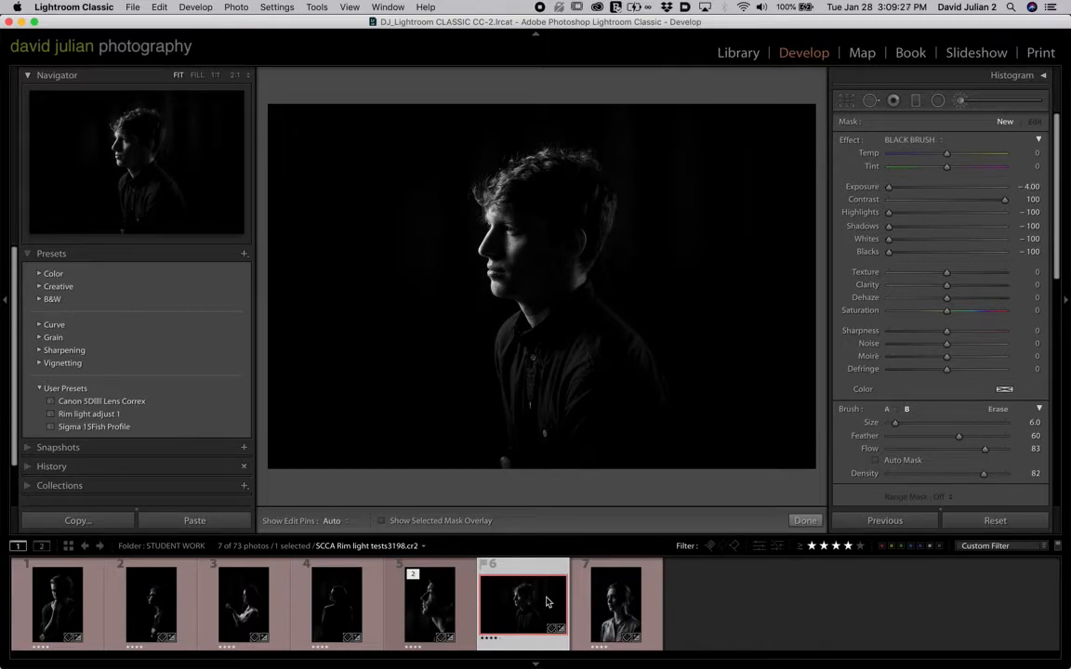
click(77, 618)
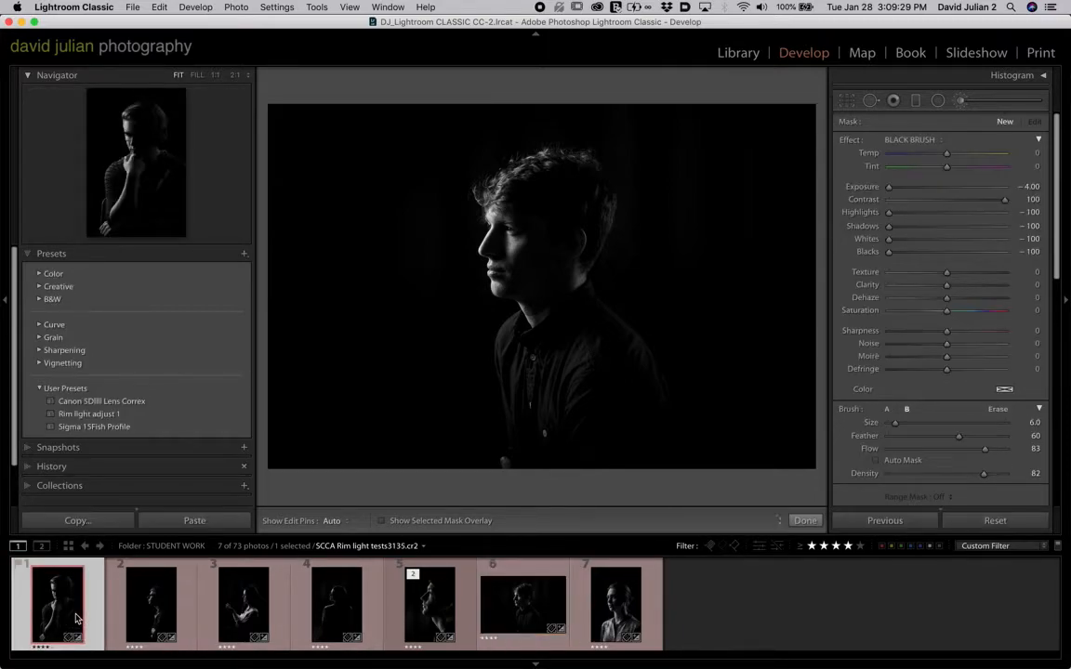
click(147, 618)
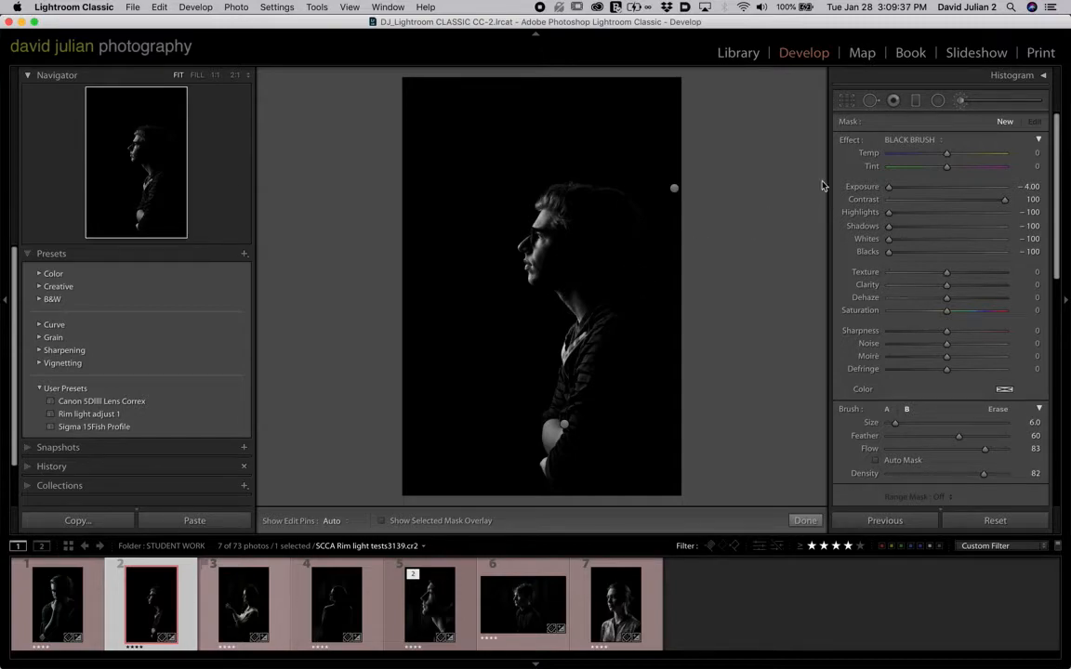
click(614, 90)
click(846, 103)
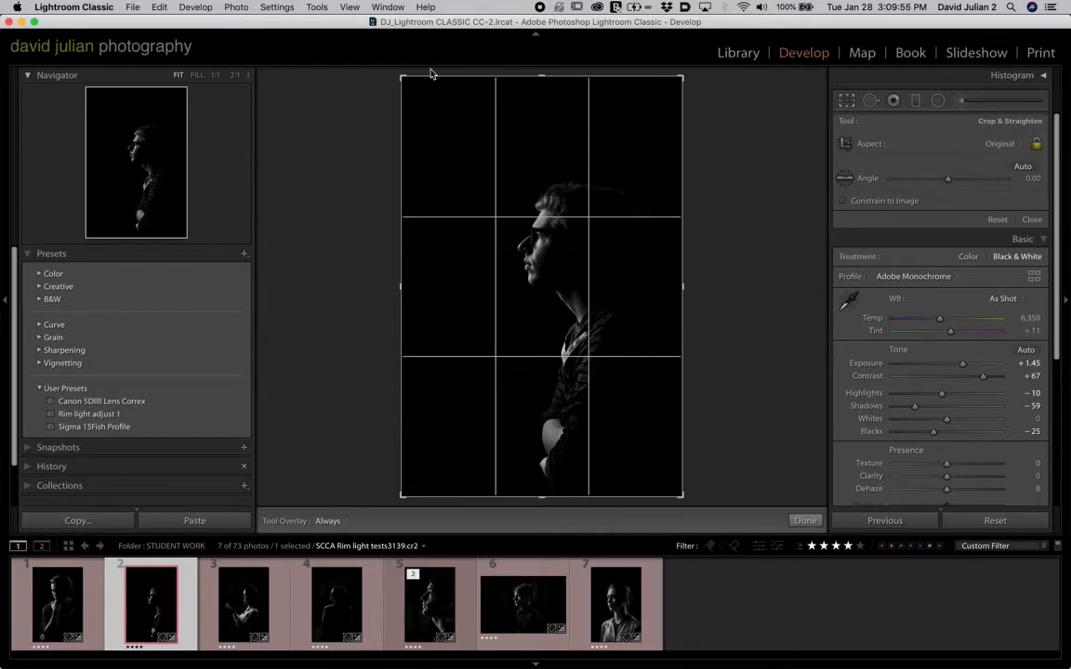
mouse_move(402, 78)
mouse_down()
mouse_move(430, 103)
mouse_move(403, 76)
mouse_up()
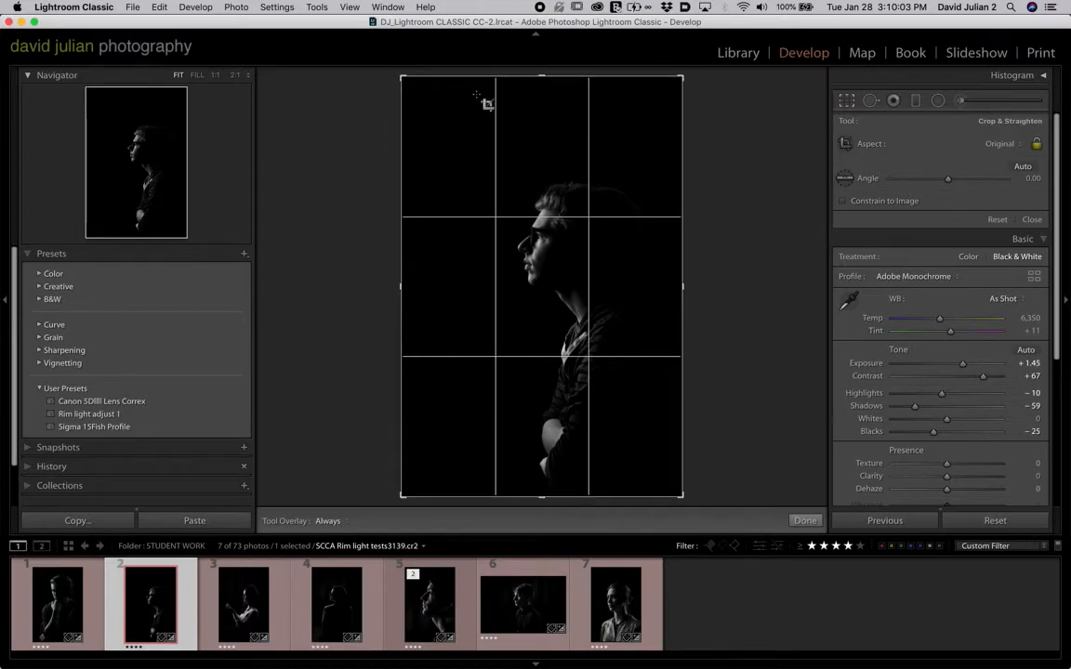
click(1036, 146)
drag(401, 78, 403, 100)
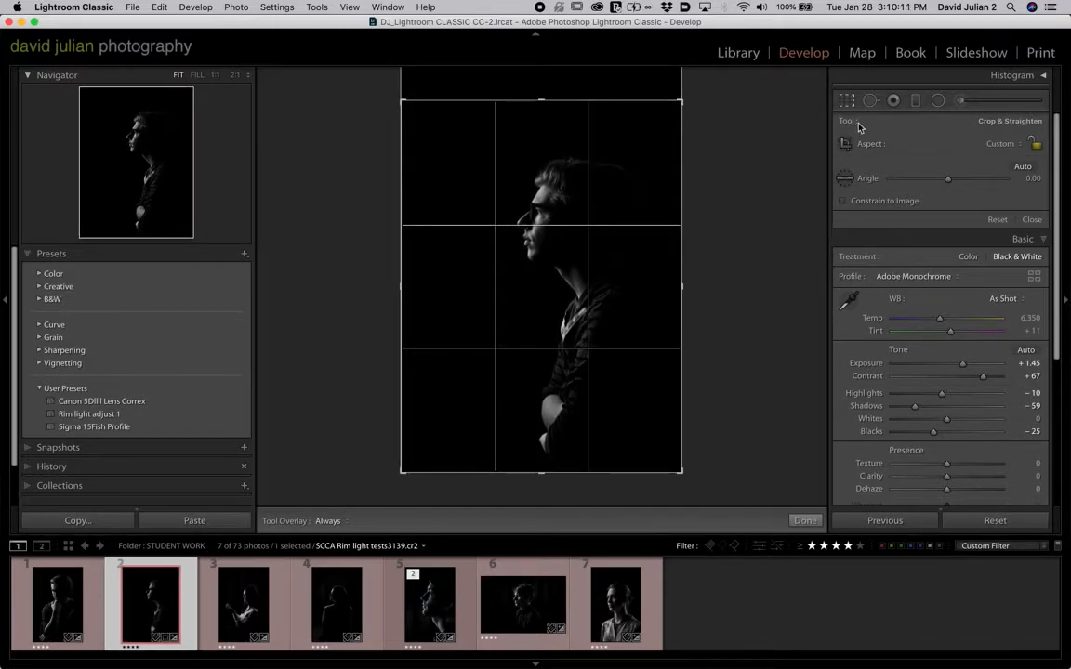
- Try a 5 x 7 crop ratio on the second portrait and enlarge the crop to the photo's full width
click(1000, 144)
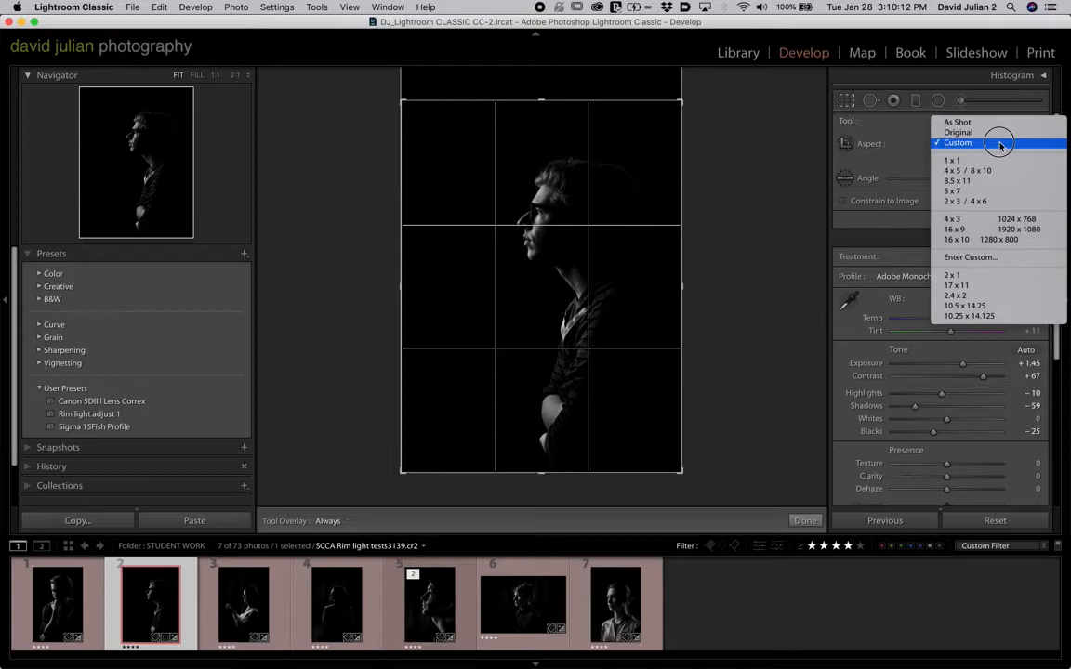
click(985, 191)
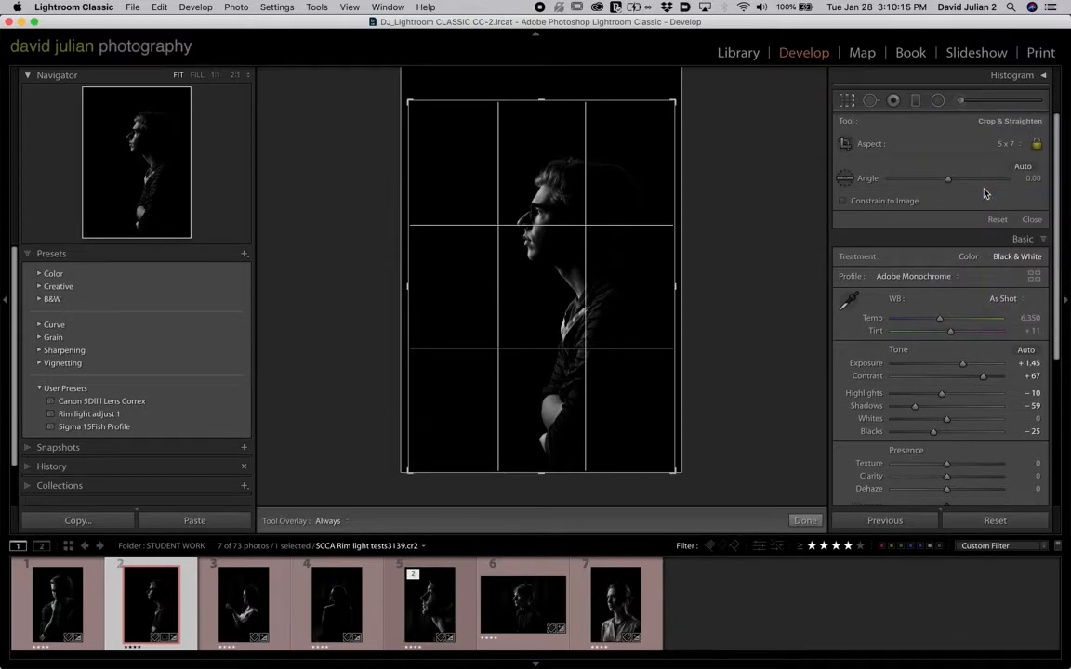
drag(675, 96, 687, 96)
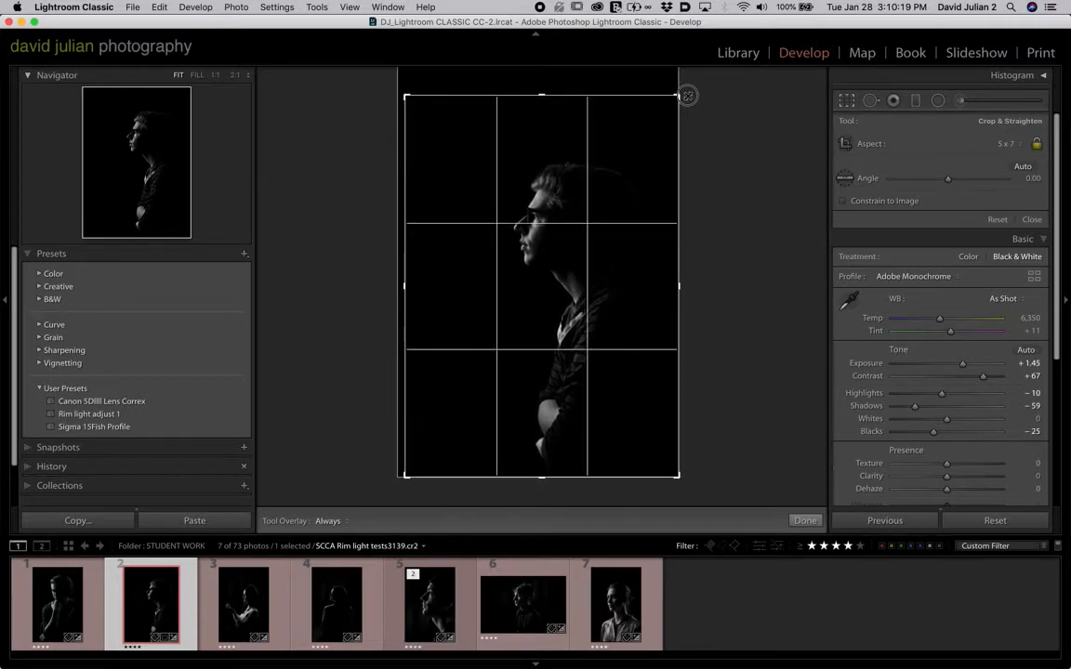
drag(406, 95, 400, 90)
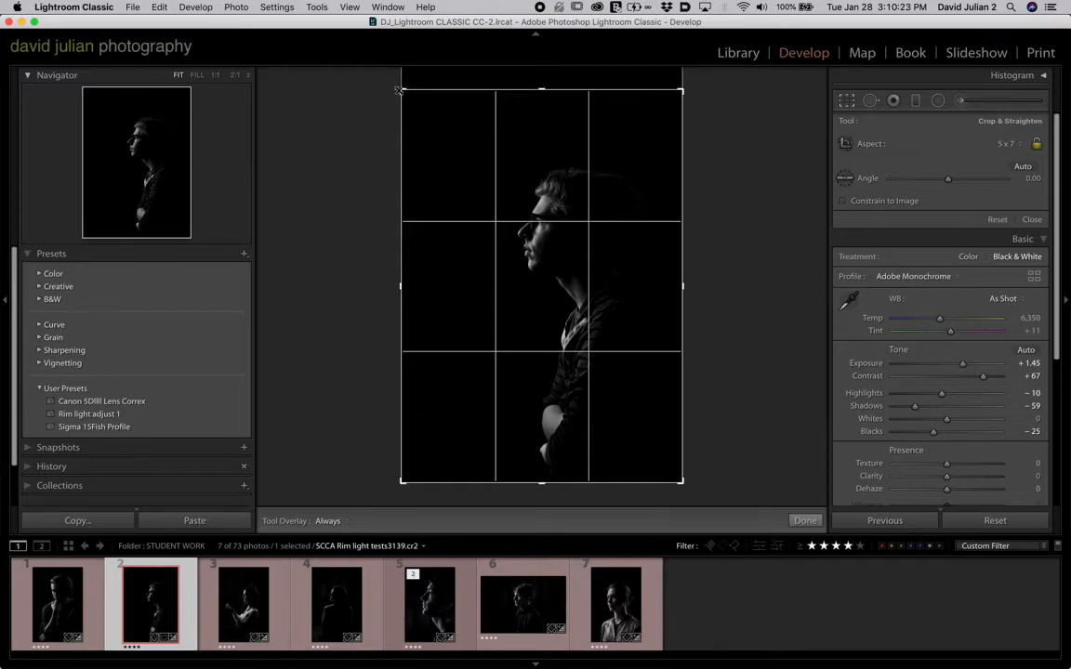
- Try the 4 x 5 / 8 x 10 ratio, align the crop with the photo's lower edge, then unlock the ratio and extend it upward
click(1010, 144)
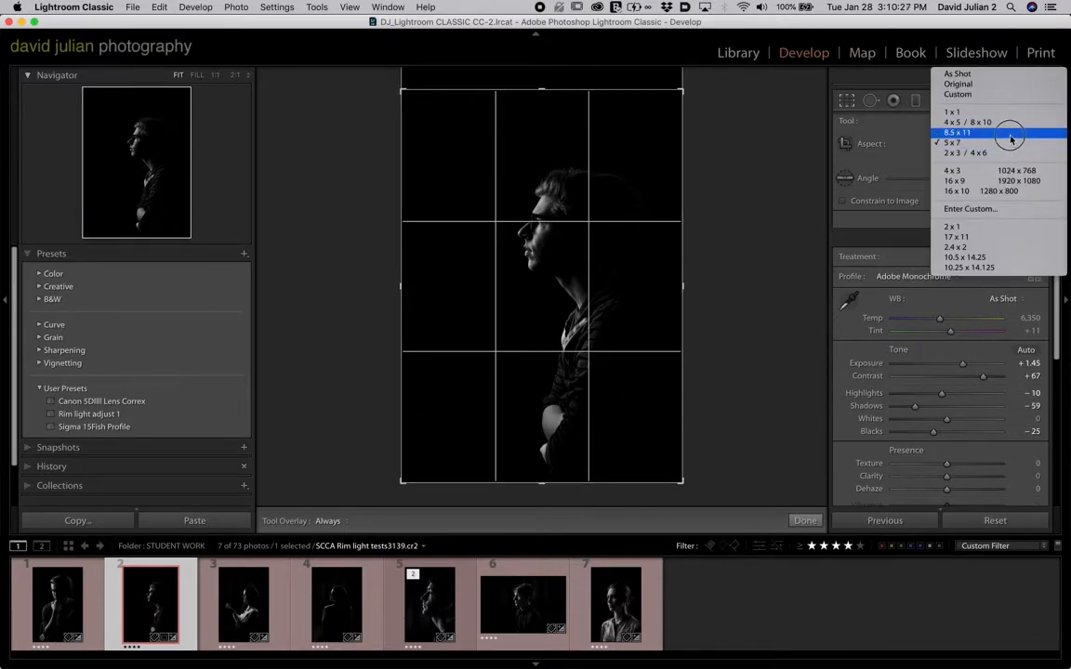
click(1009, 130)
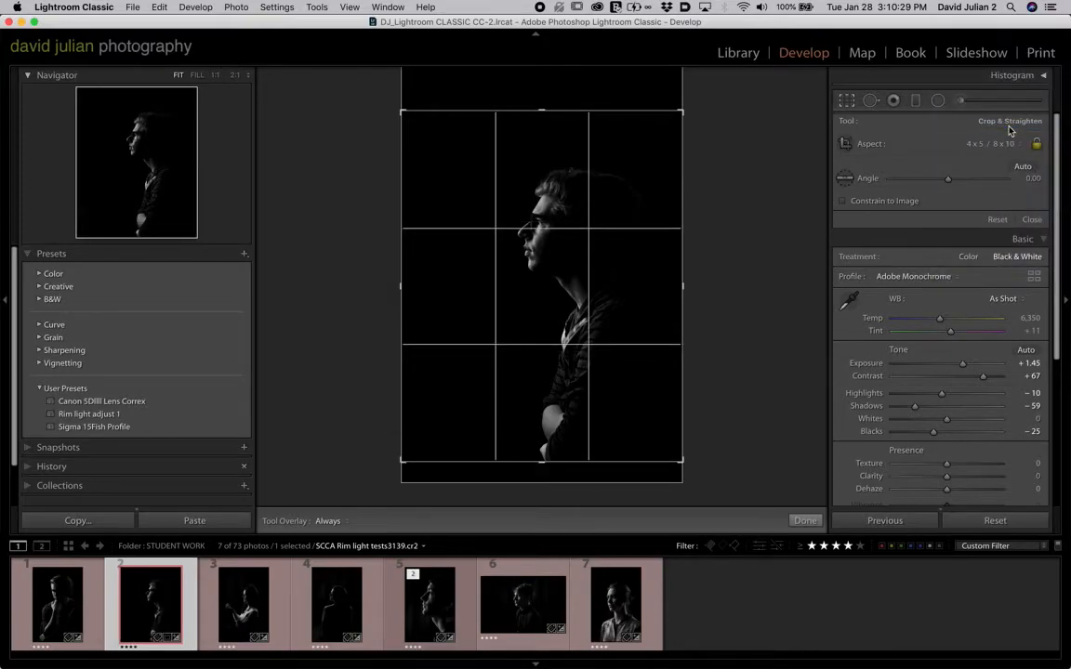
drag(640, 277, 643, 255)
click(1036, 143)
drag(546, 110, 548, 98)
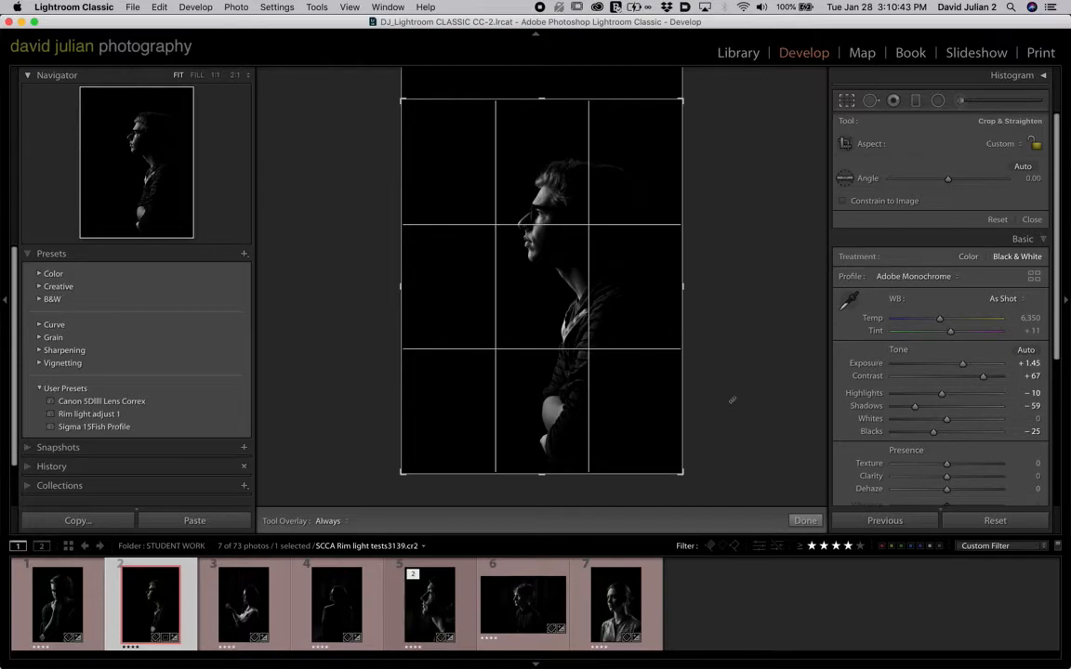
click(805, 521)
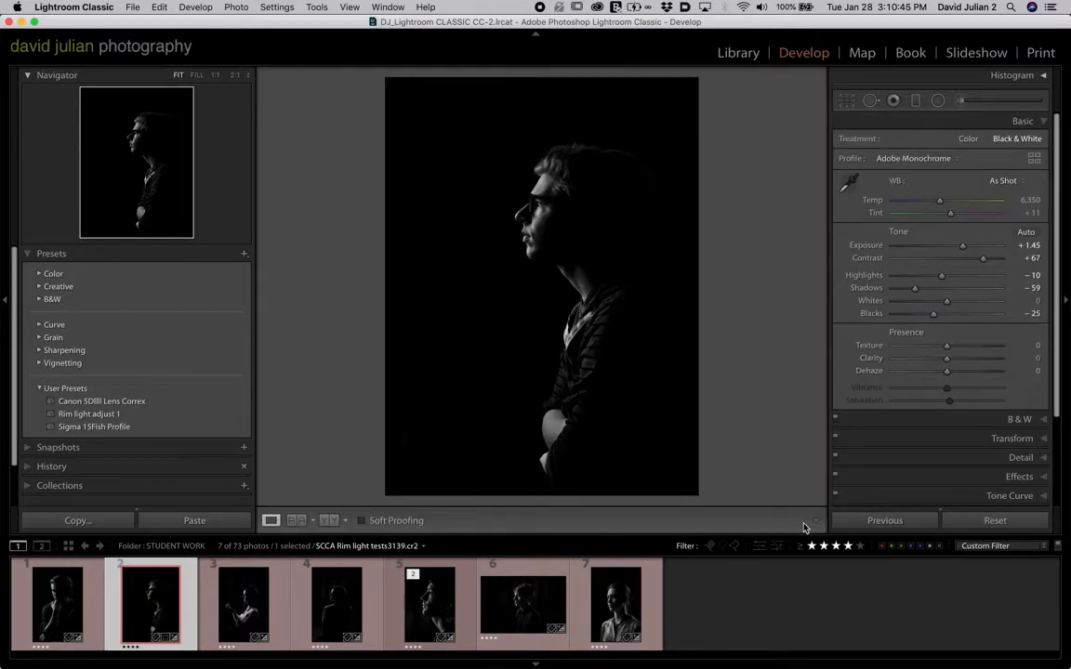
- Crop the third portrait with an unlocked aspect ratio, trimming above and below the woman and along the photo's right edge
click(263, 624)
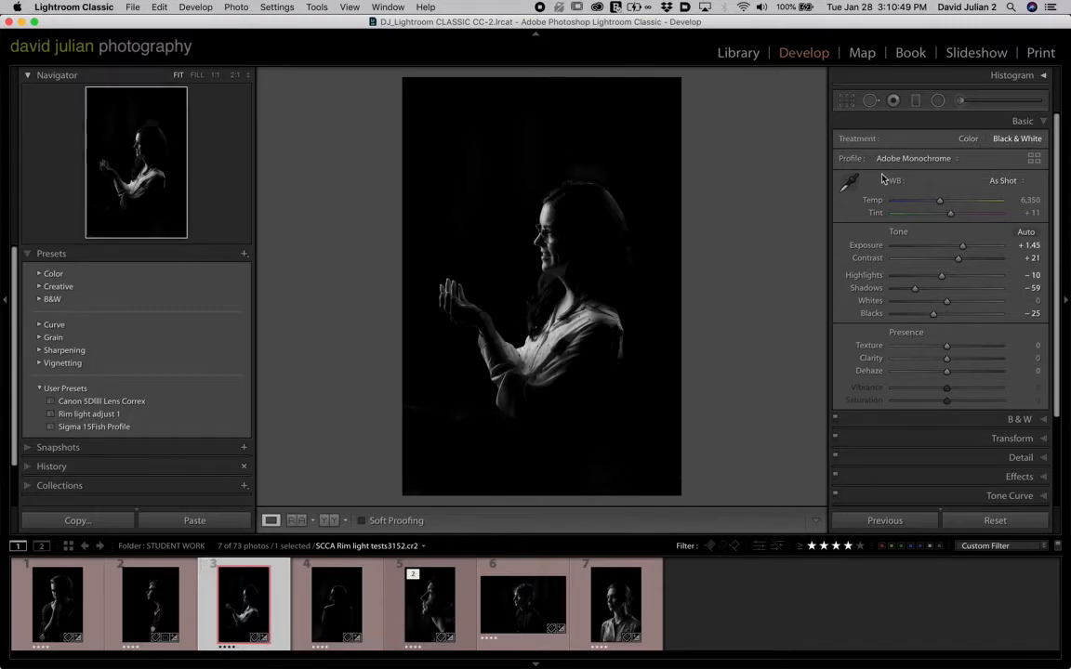
click(847, 101)
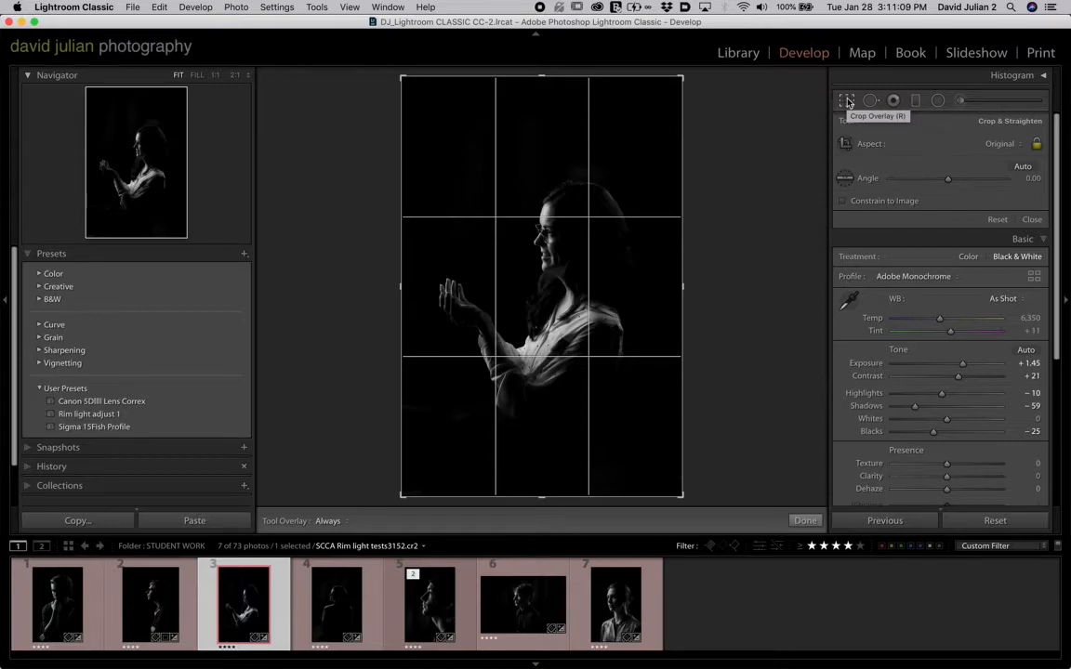
drag(543, 76, 544, 103)
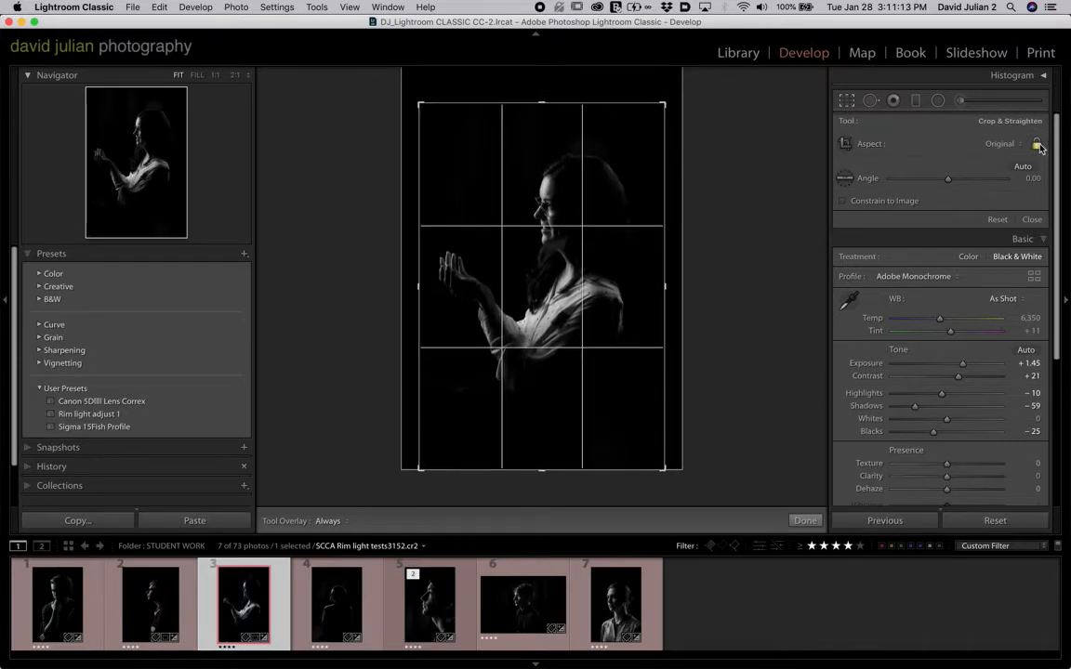
drag(420, 286, 410, 287)
mouse_move(660, 292)
mouse_down()
mouse_move(656, 284)
mouse_move(681, 318)
mouse_move(678, 288)
mouse_move(628, 279)
mouse_move(626, 246)
mouse_move(637, 303)
mouse_move(650, 302)
mouse_up()
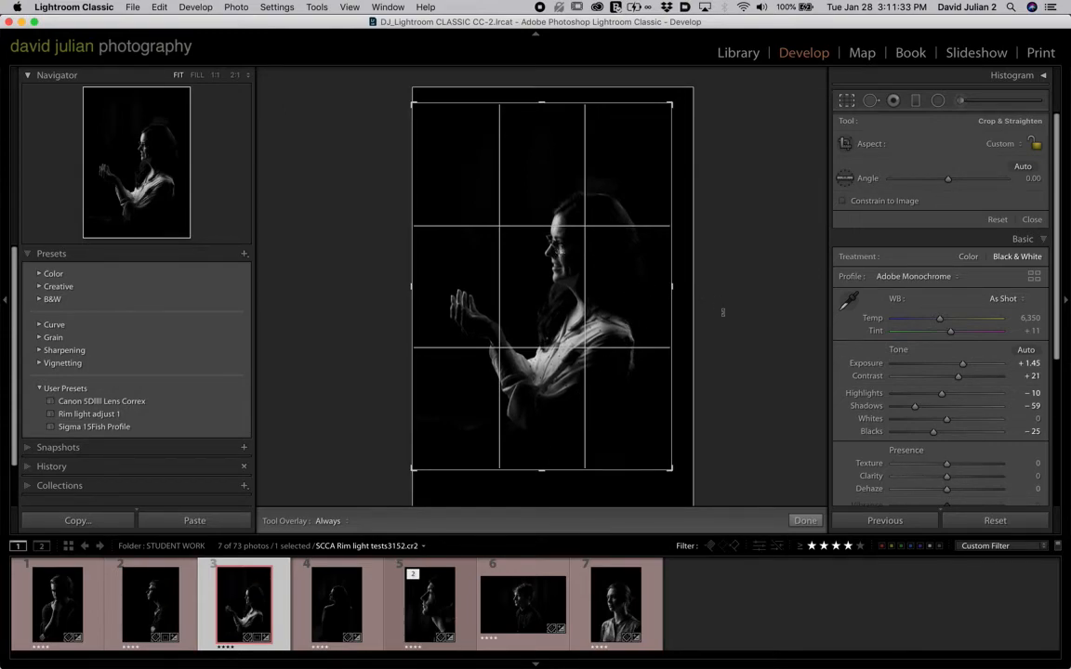
key(Return)
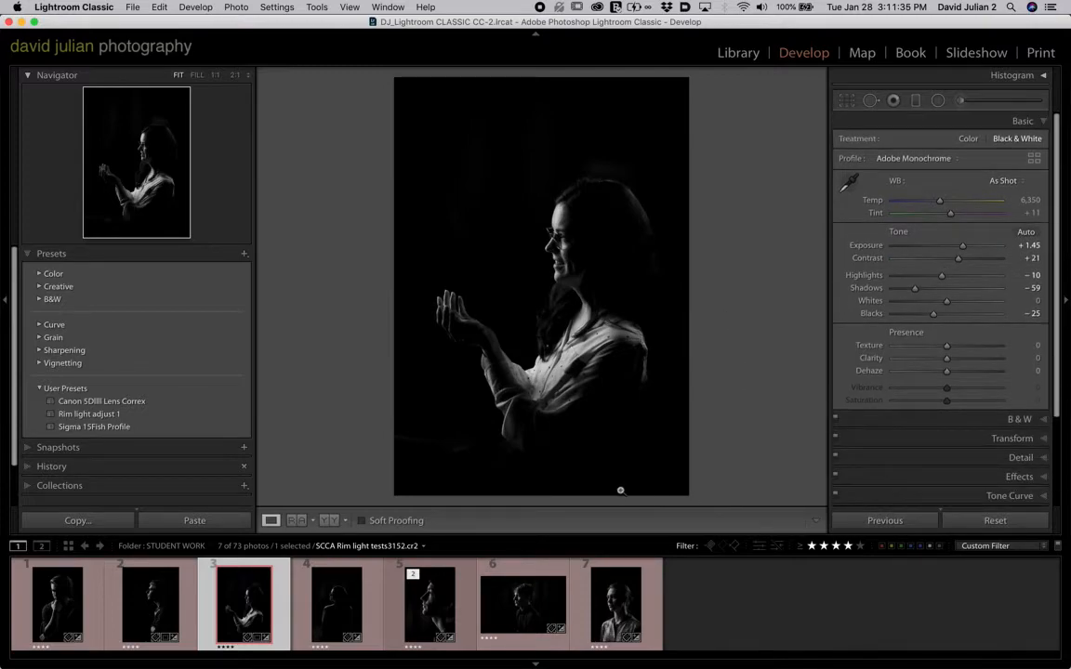
- Crop the fourth portrait, the woman seen from behind, with an unlocked aspect ratio, trimming its upper and lower edges
click(347, 617)
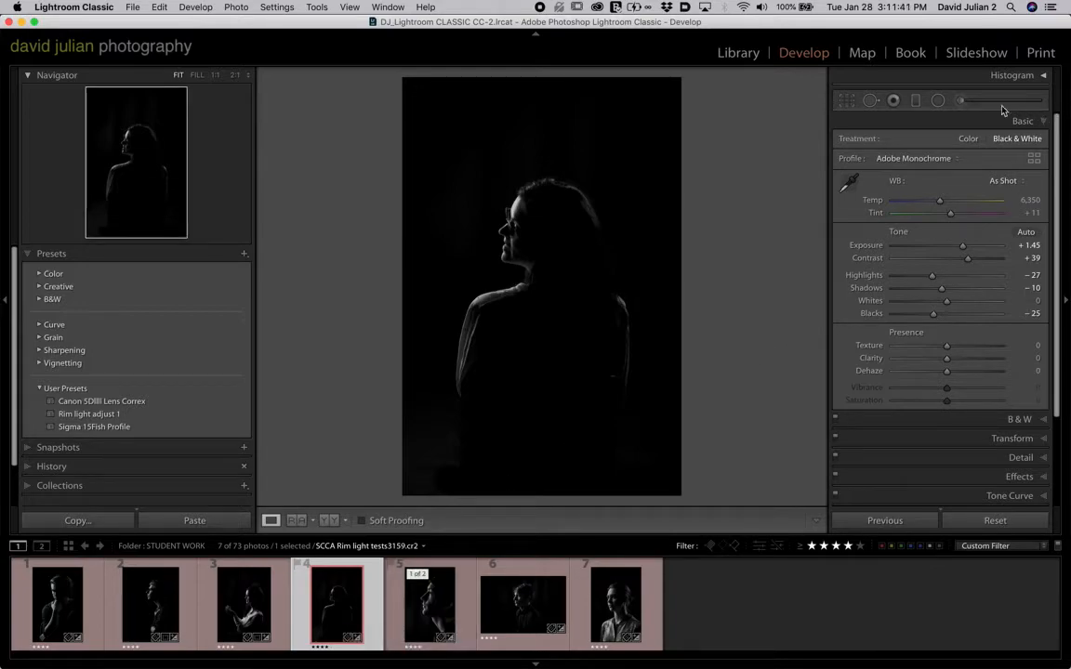
click(846, 101)
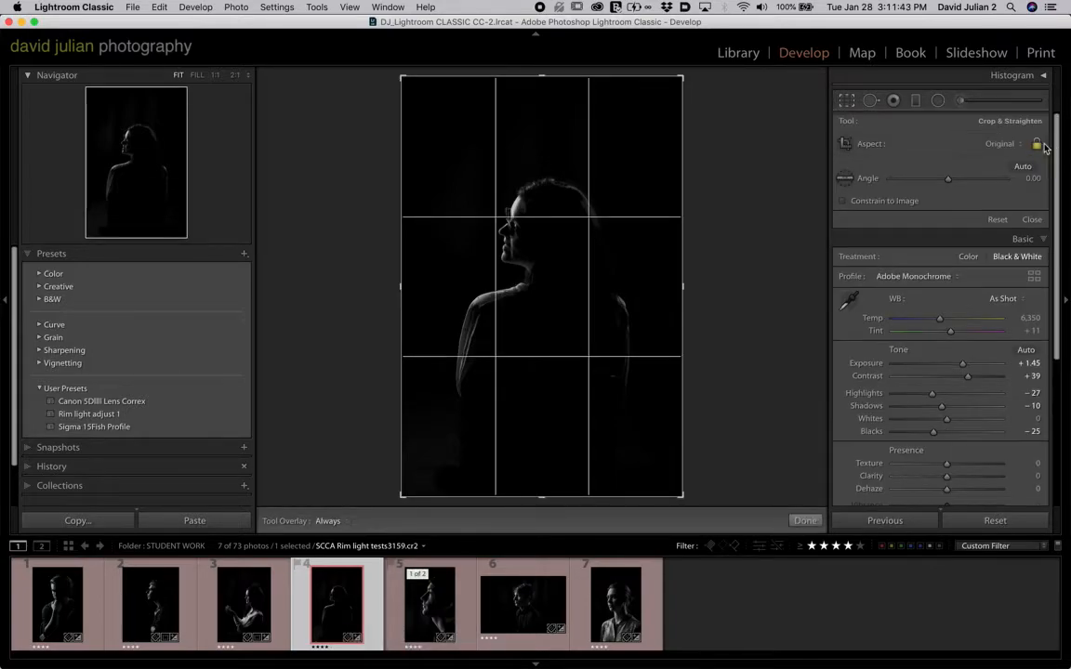
click(1038, 145)
drag(541, 77, 541, 98)
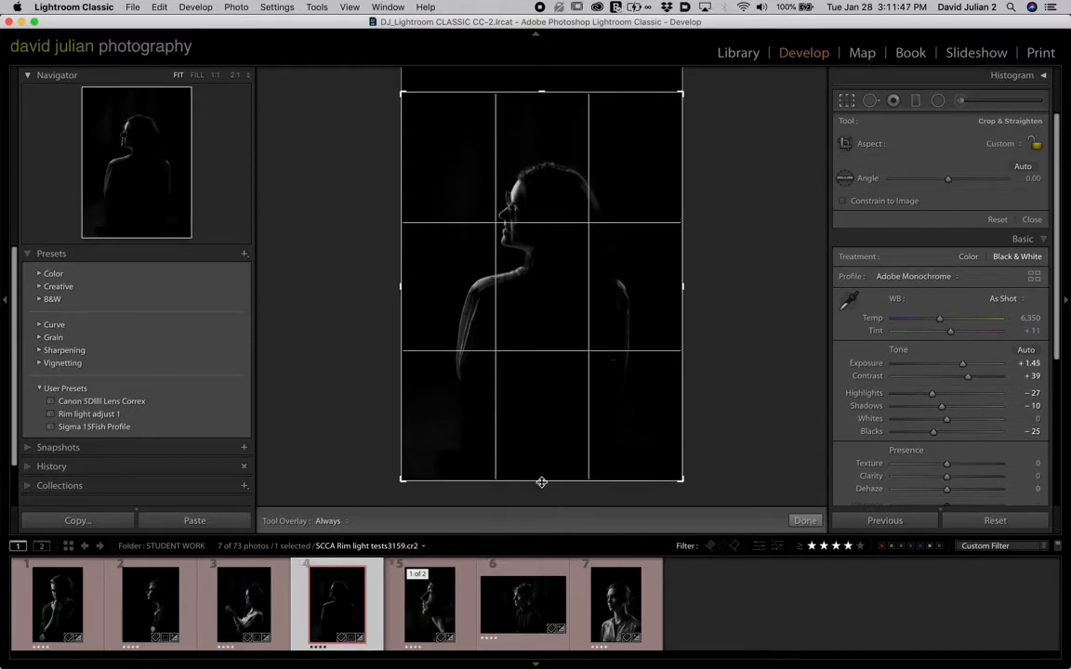
drag(541, 483, 541, 474)
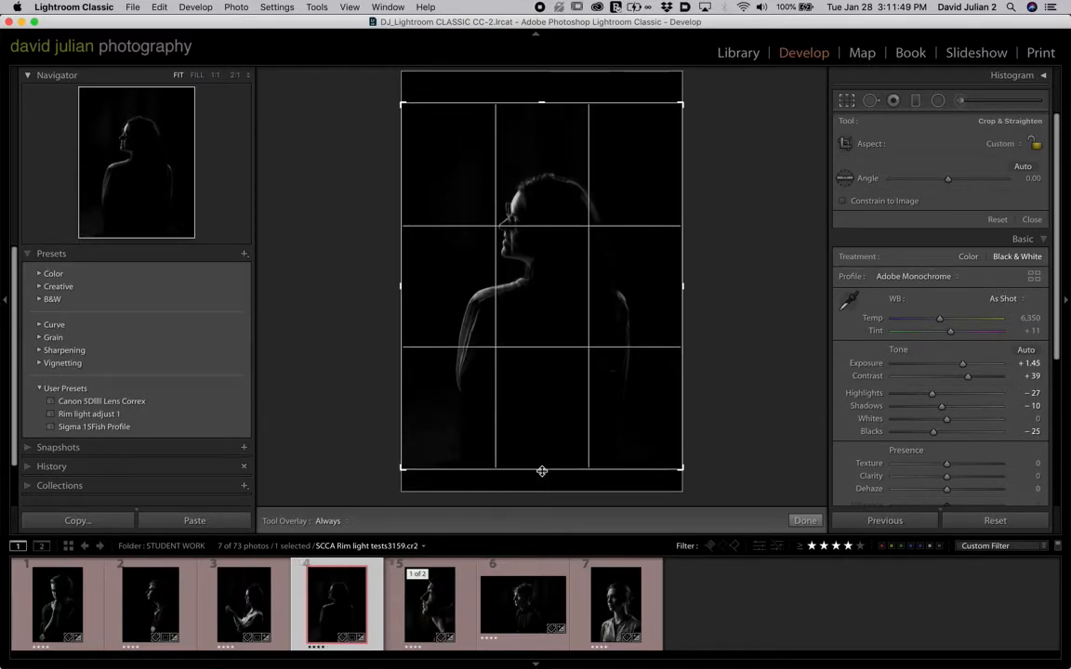
key(Return)
- Open the sixth portrait, the landscape shot of the curly-haired man, and trim the empty space behind him with a custom-ratio crop
click(434, 618)
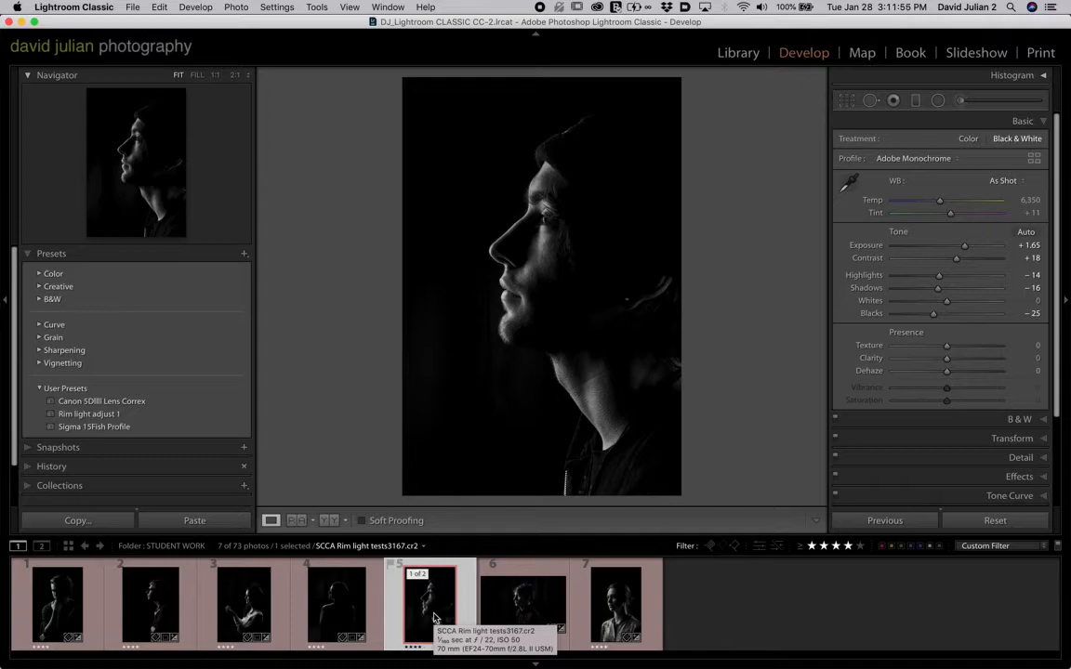
click(518, 615)
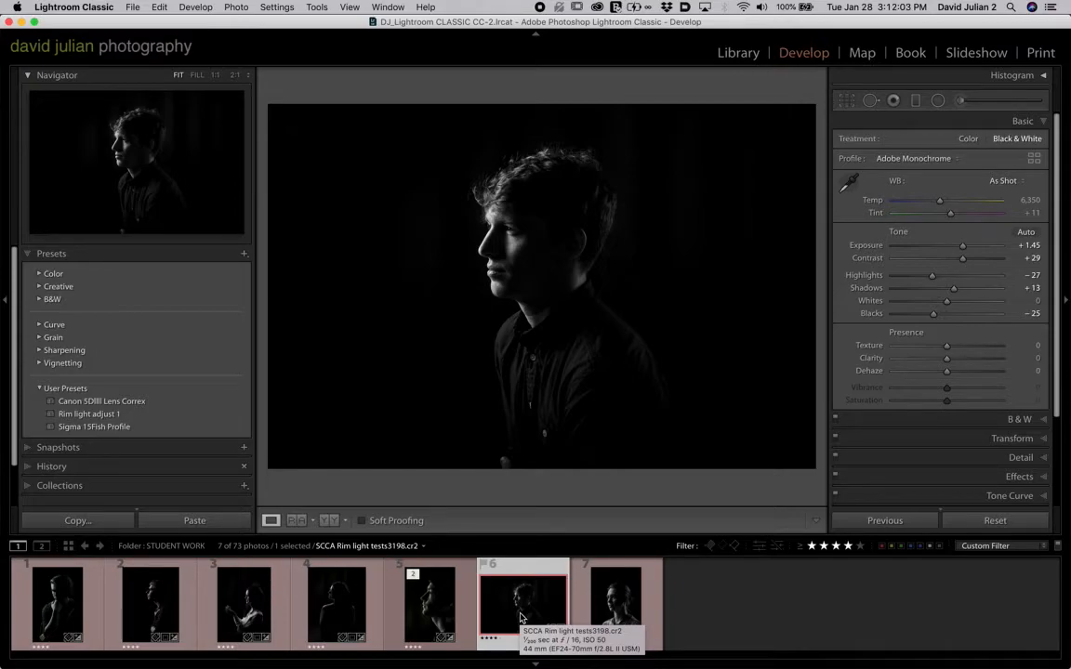
click(846, 100)
drag(818, 281, 765, 280)
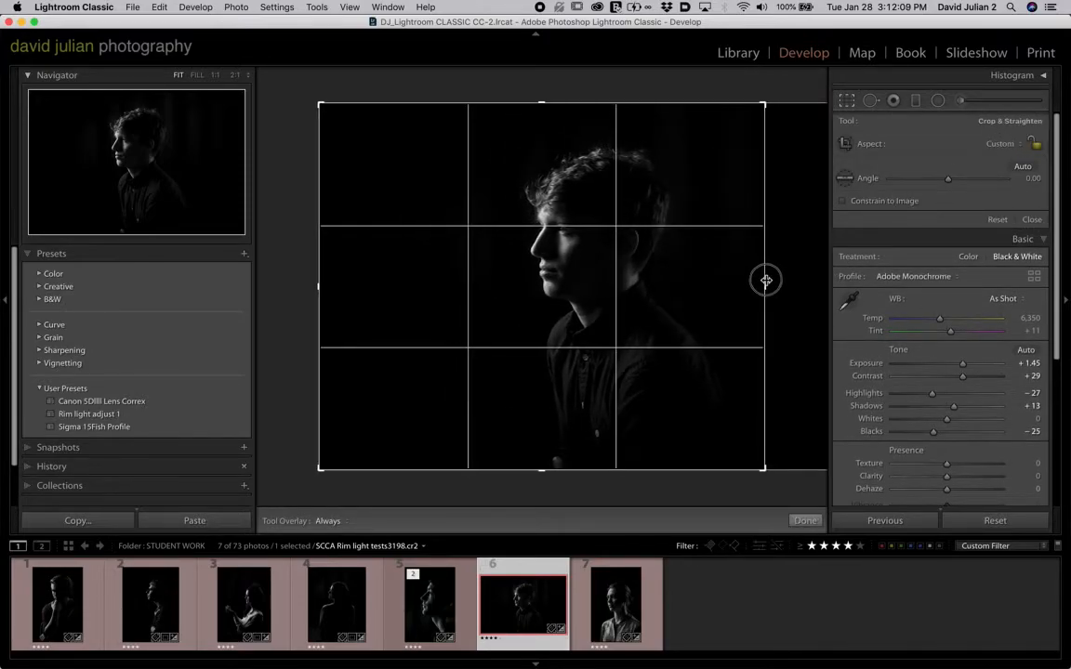
drag(765, 279, 785, 279)
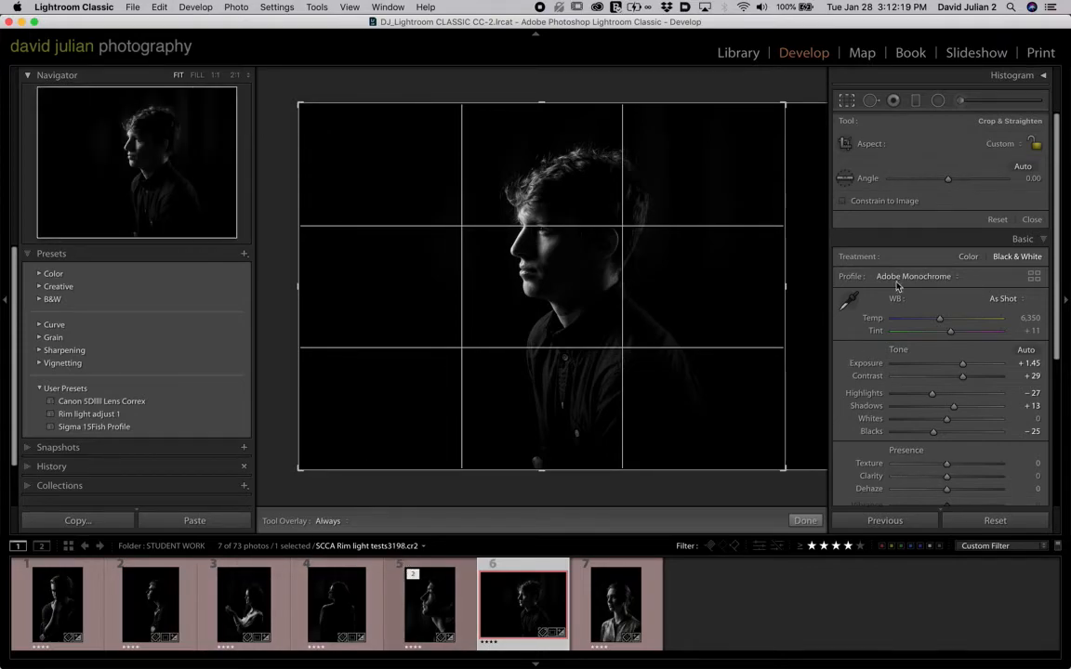
click(847, 100)
click(846, 101)
- Set the sixth portrait's crop to 1 x 1 and reposition the photo so the man sits slightly right of centre
click(1002, 145)
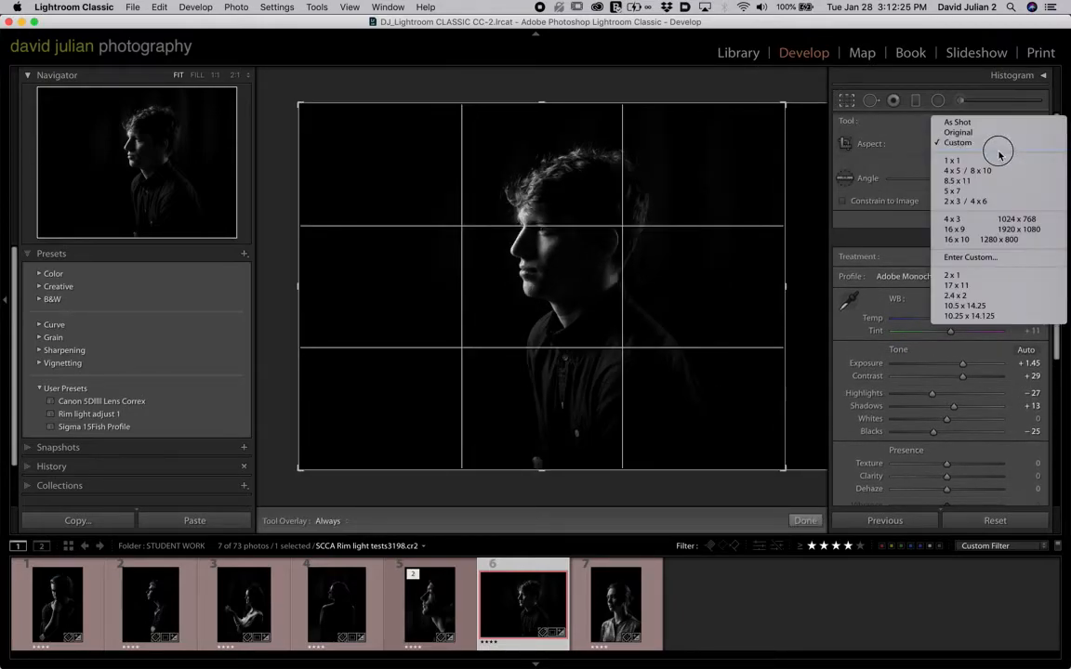
click(997, 163)
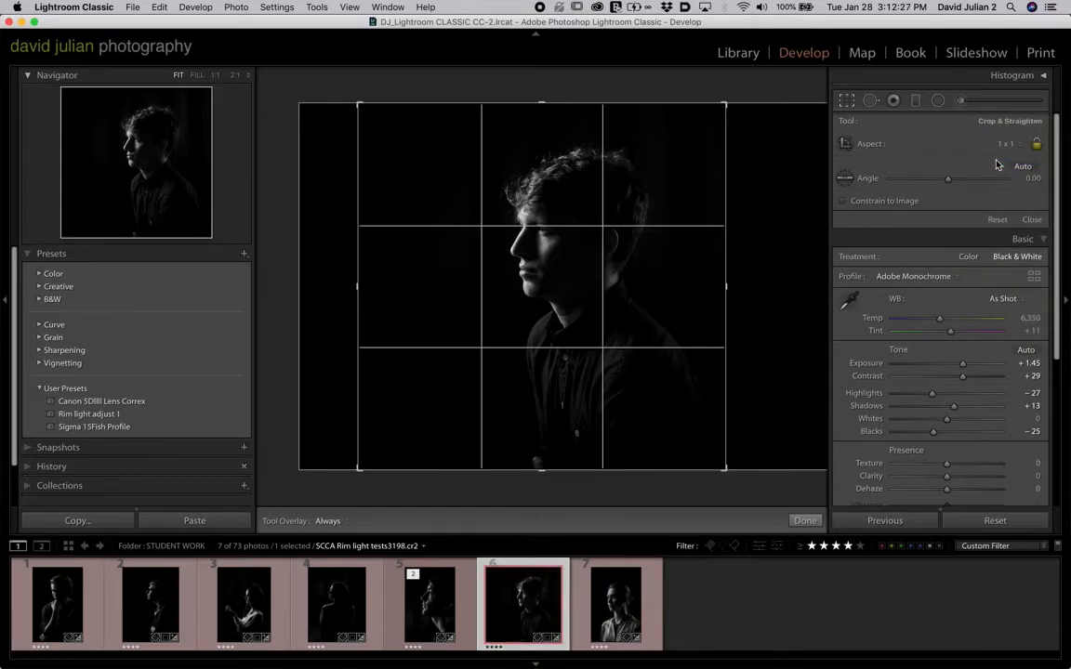
drag(683, 289, 712, 287)
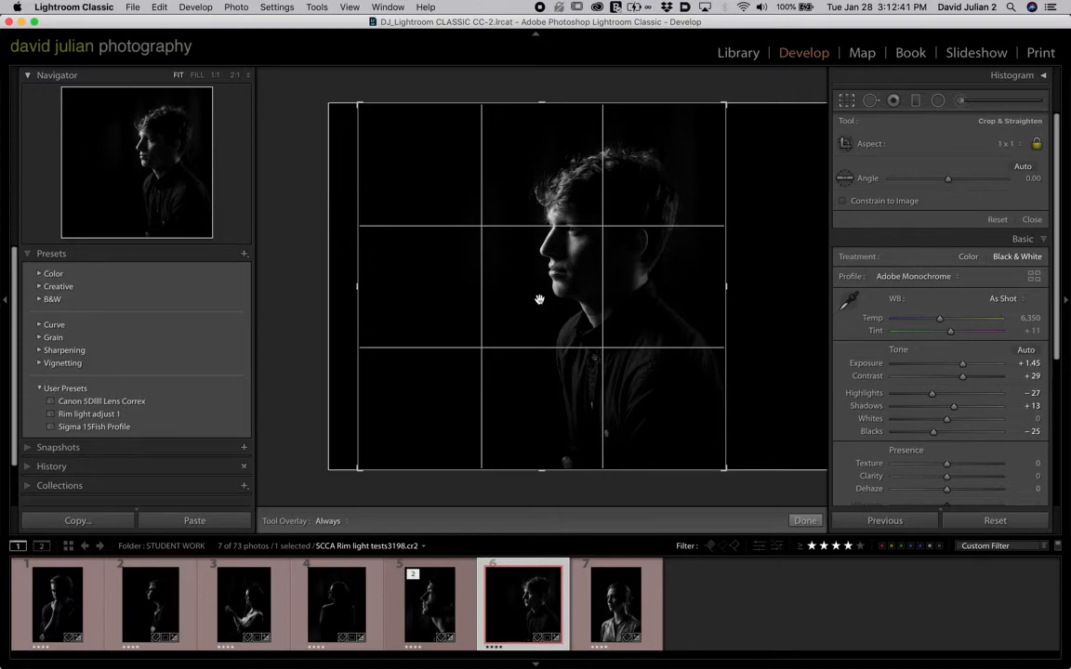
drag(539, 299, 470, 299)
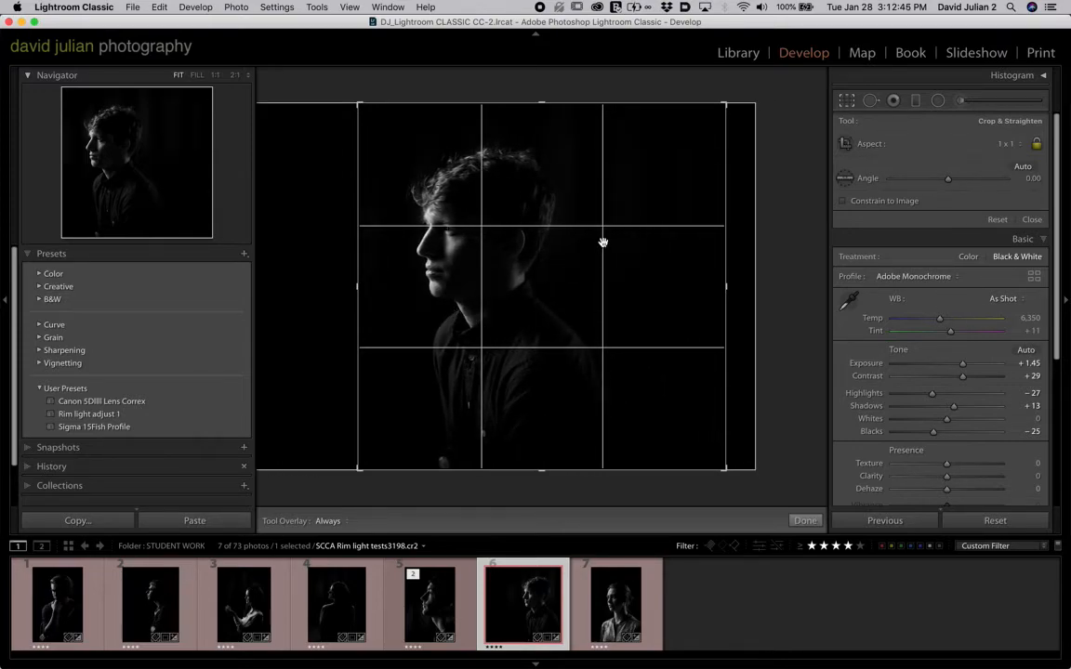
drag(548, 306, 661, 321)
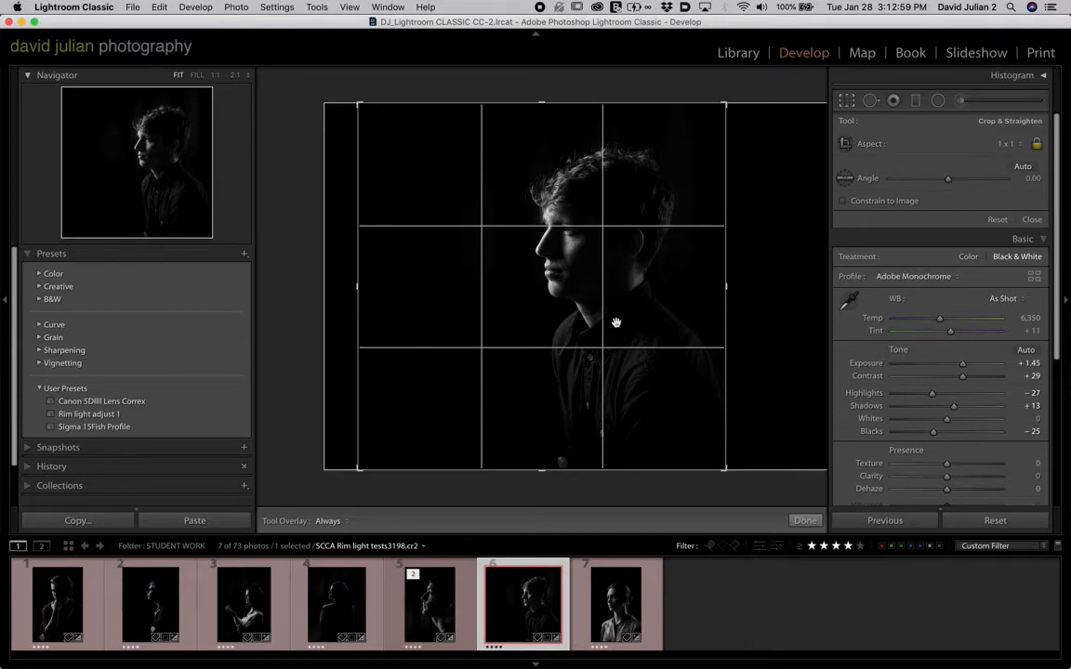
mouse_move(612, 318)
mouse_down()
mouse_move(622, 317)
mouse_move(606, 323)
mouse_up()
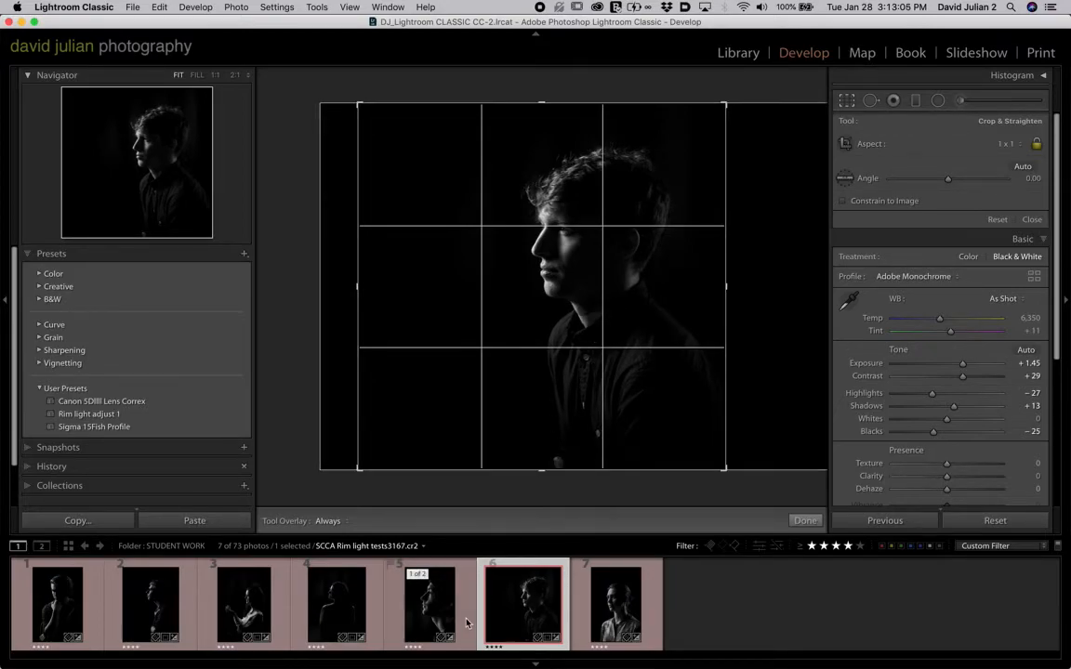
- Open the seventh portrait and crop the empty space above the woman's head with an unlocked aspect ratio
click(602, 606)
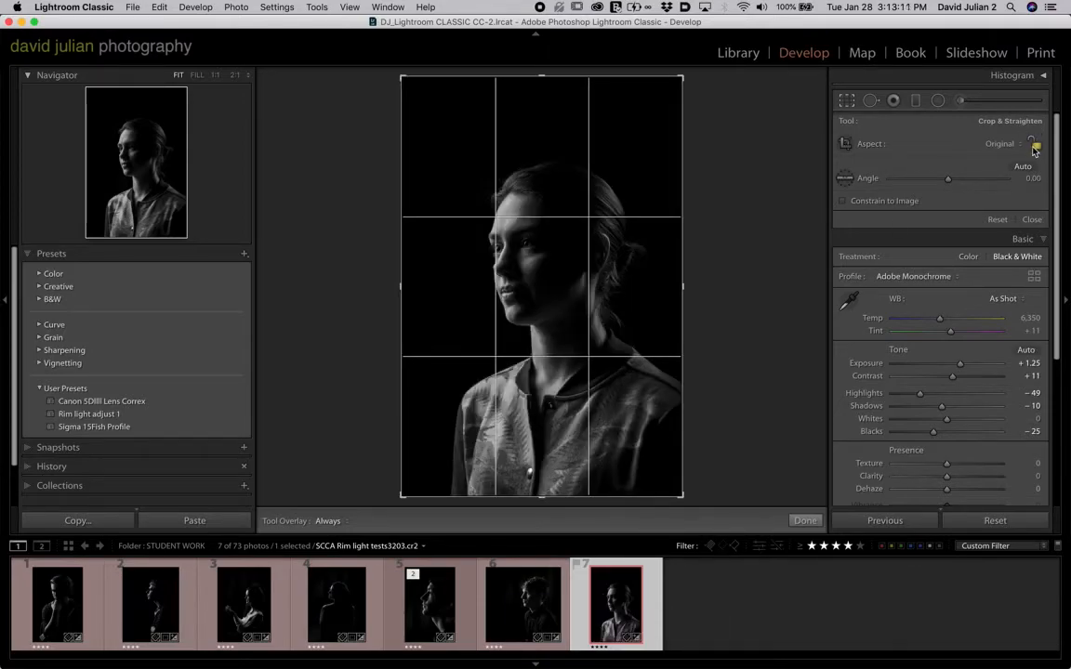
drag(546, 74, 540, 102)
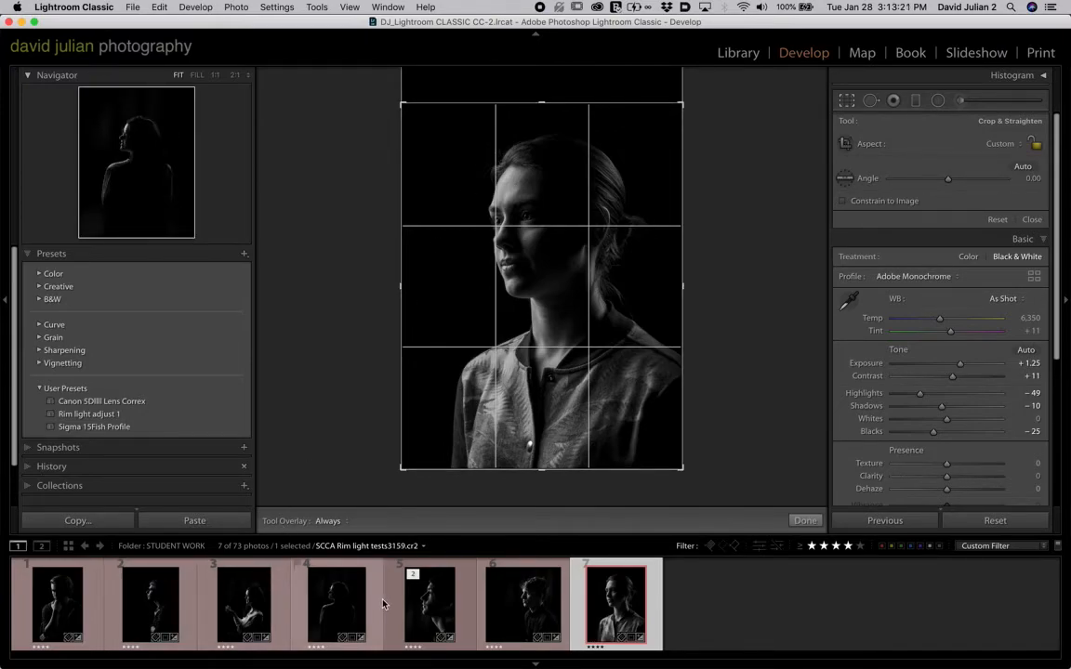
click(1018, 147)
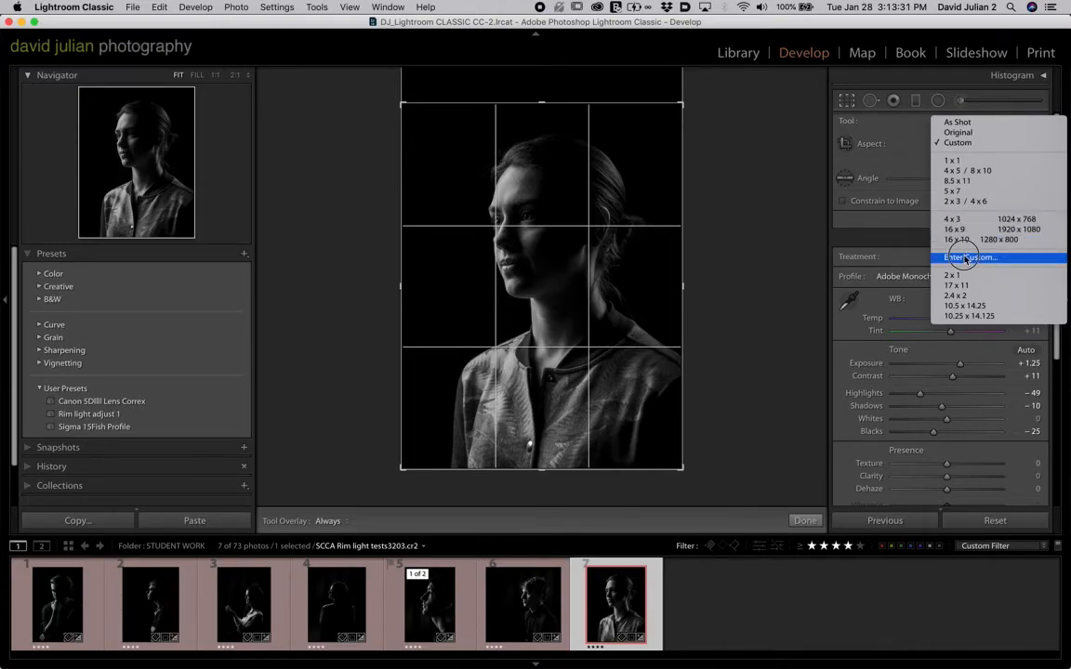
click(783, 268)
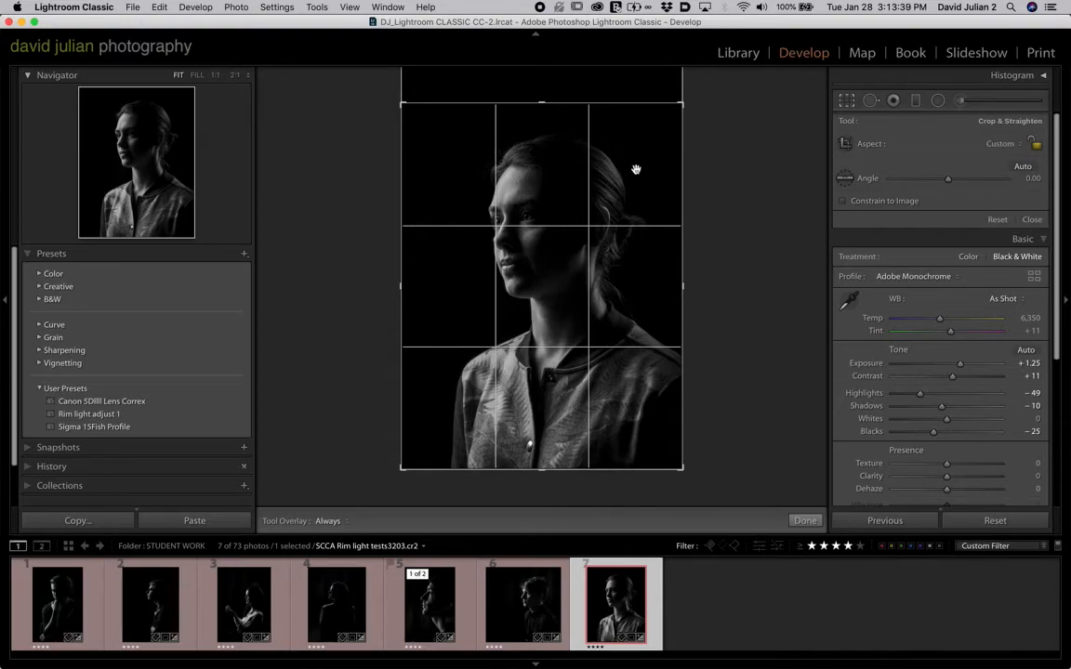
click(1001, 145)
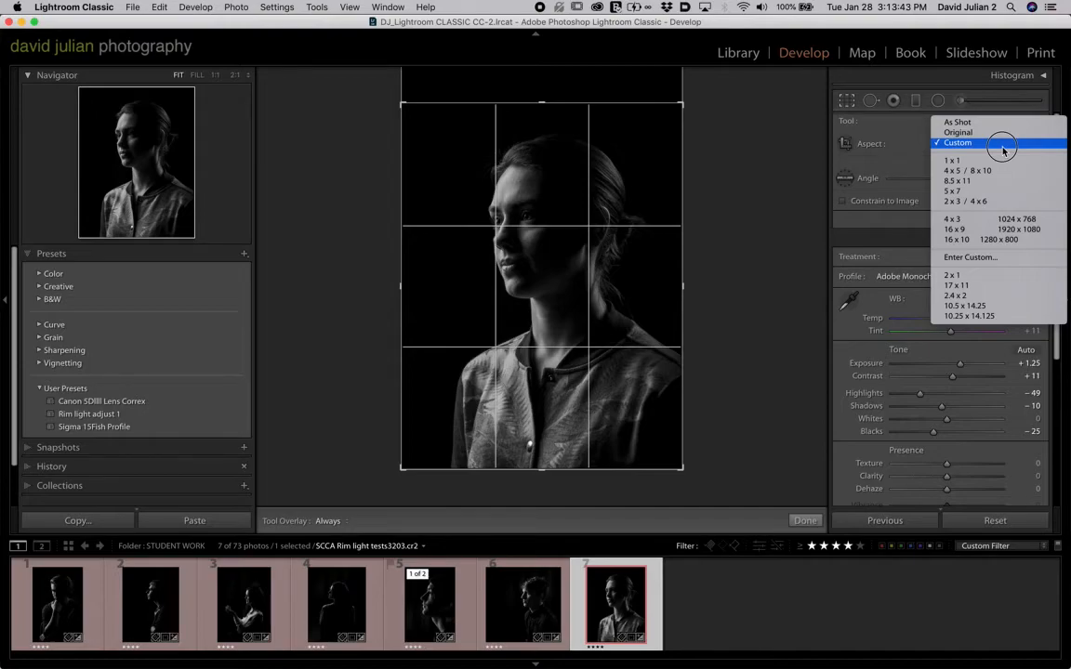
click(972, 256)
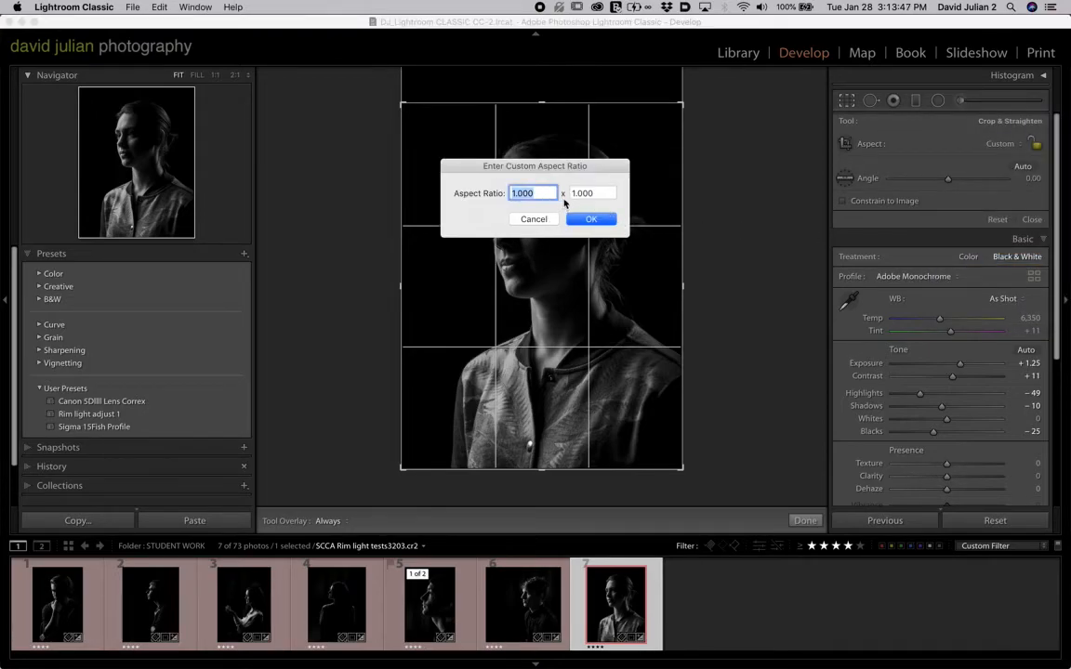
click(545, 218)
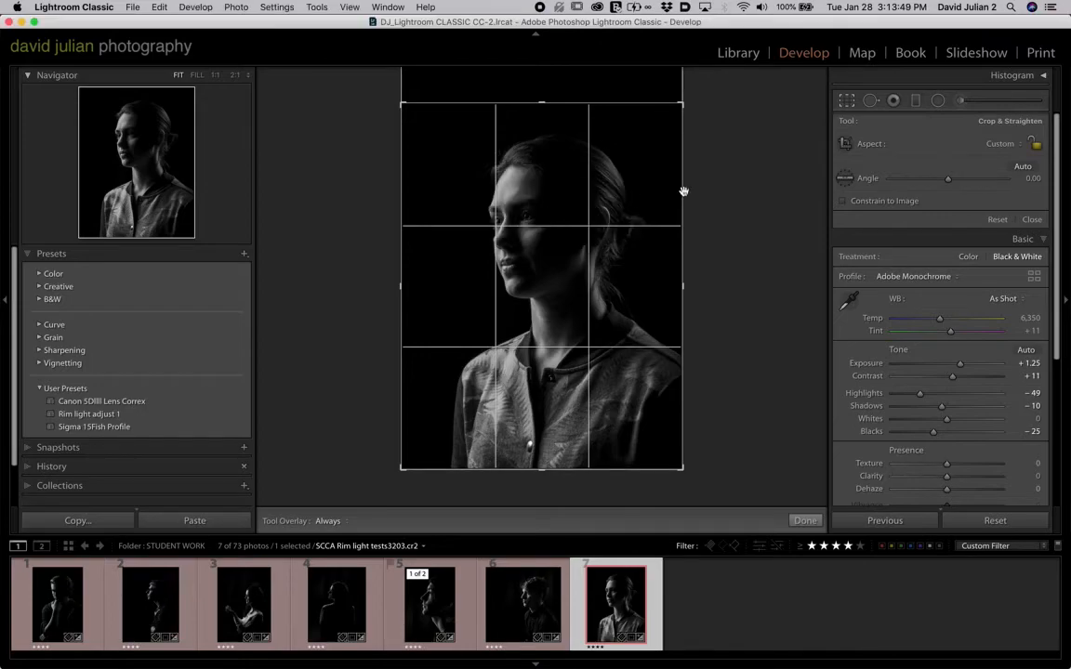
click(994, 144)
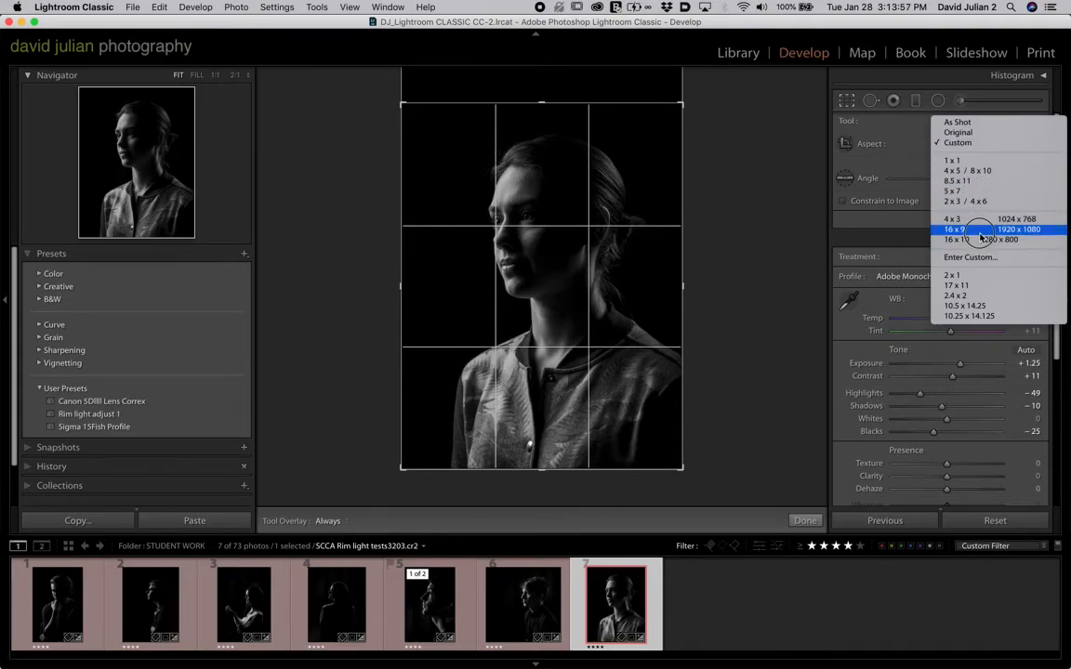
click(746, 231)
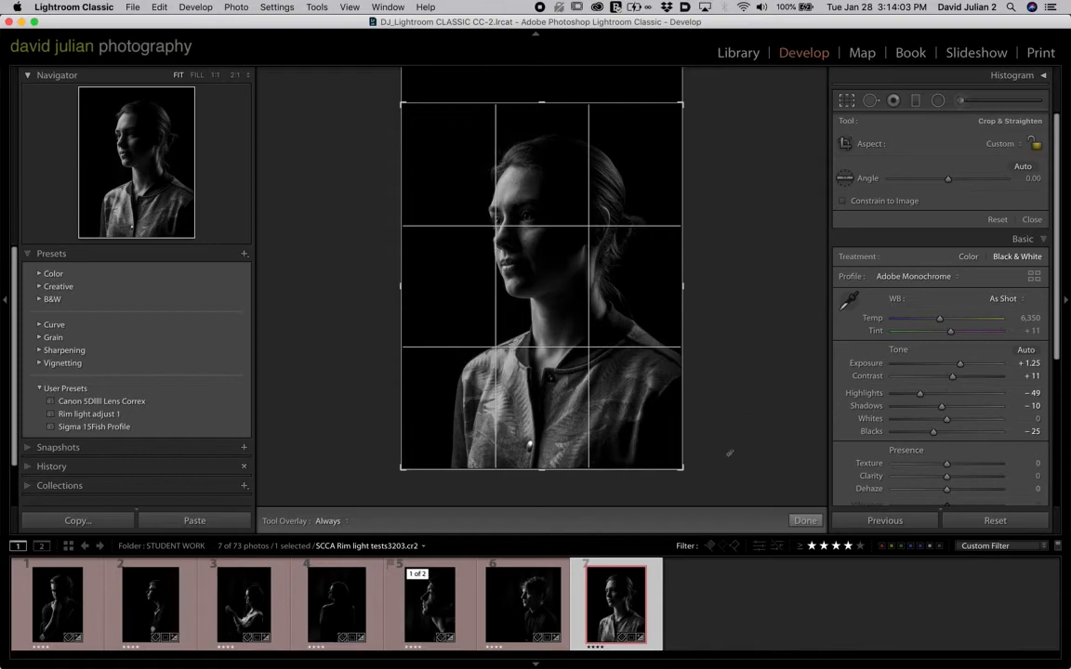
- Return to the third portrait, the woman with raised hands, and leave crop mode to review its crop
click(708, 581)
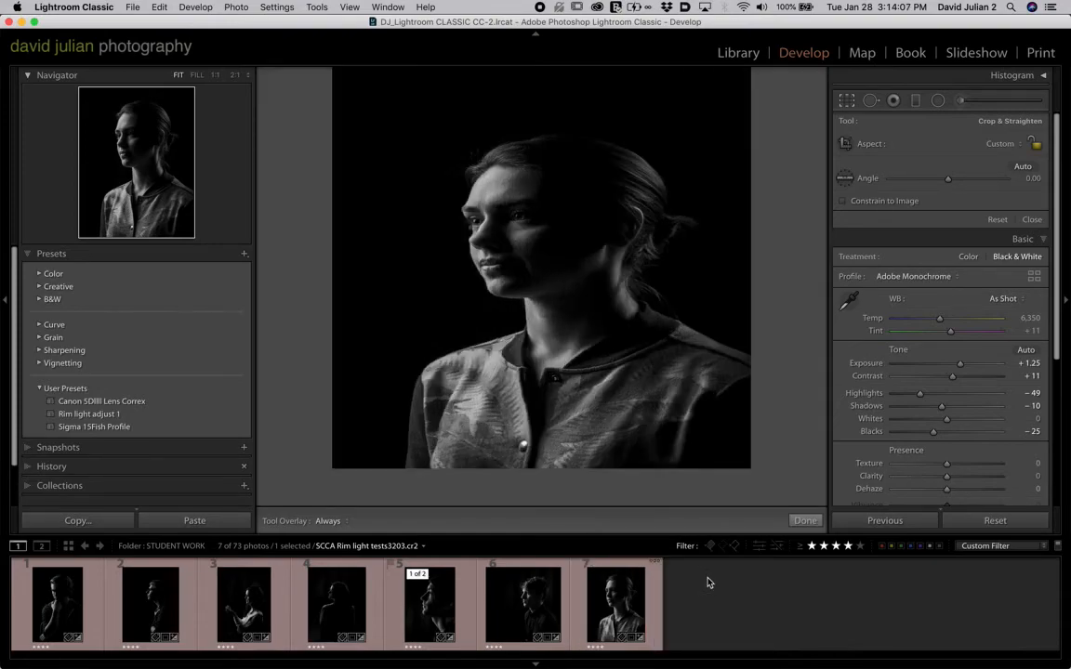
click(423, 581)
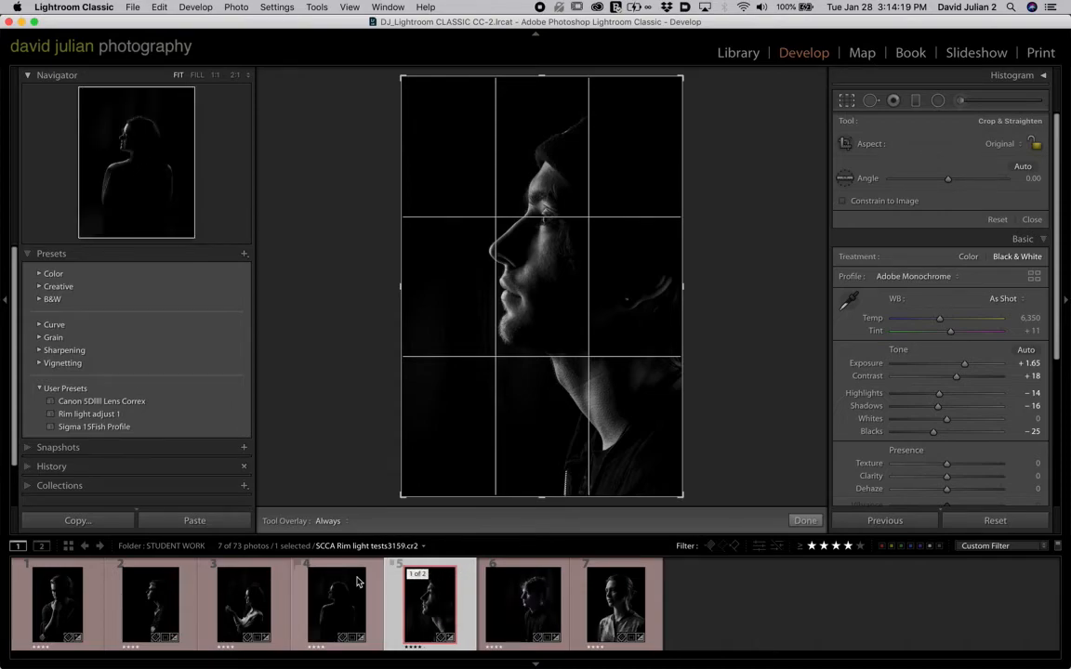
click(260, 599)
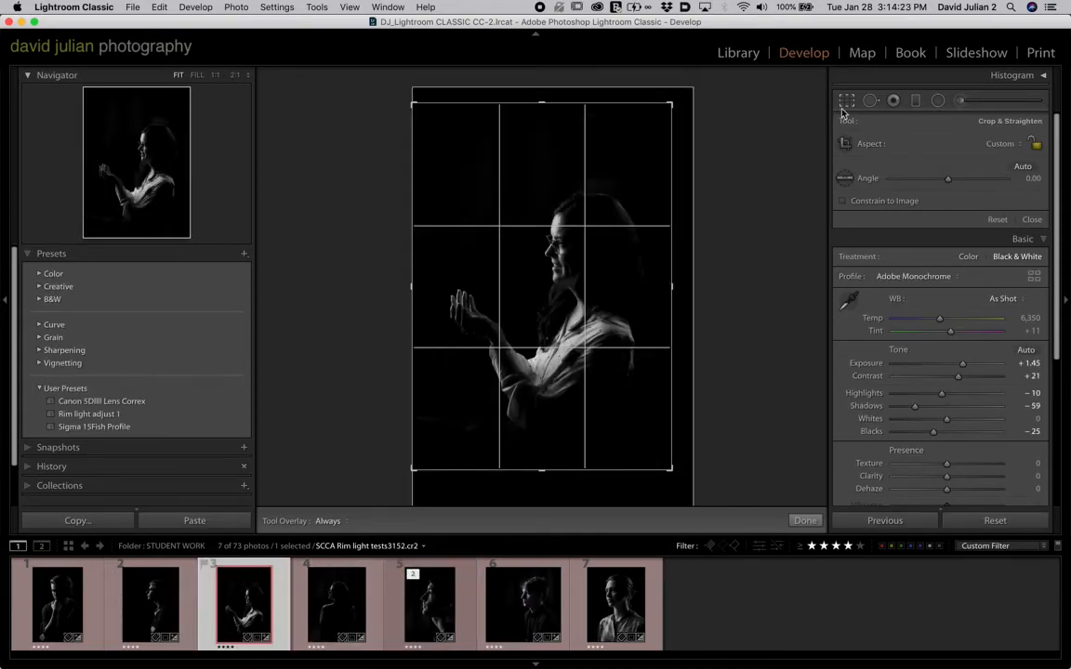
key(r)
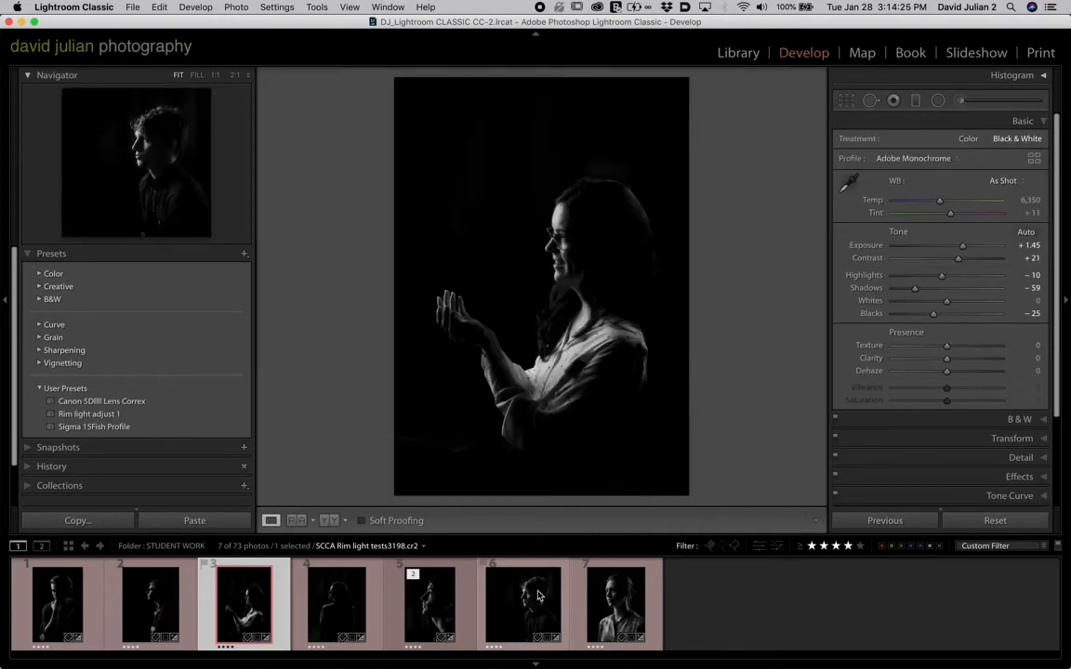
- Create a virtual copy of the sixth portrait, the curly-haired man, and compare the original with the copy
click(537, 596)
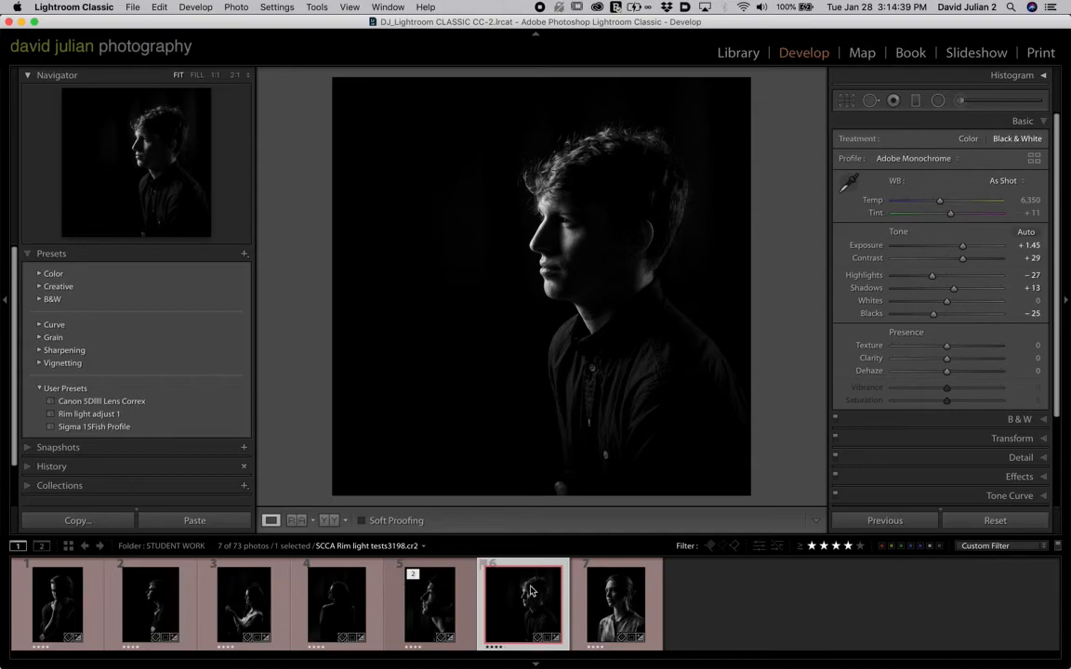
right_click(525, 586)
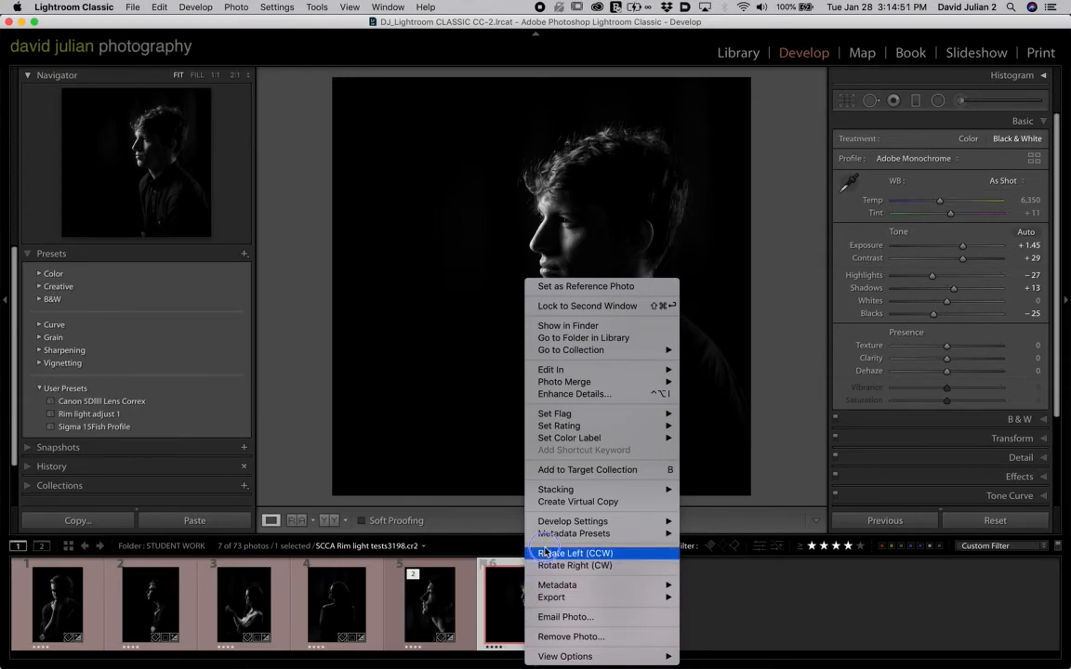
click(562, 507)
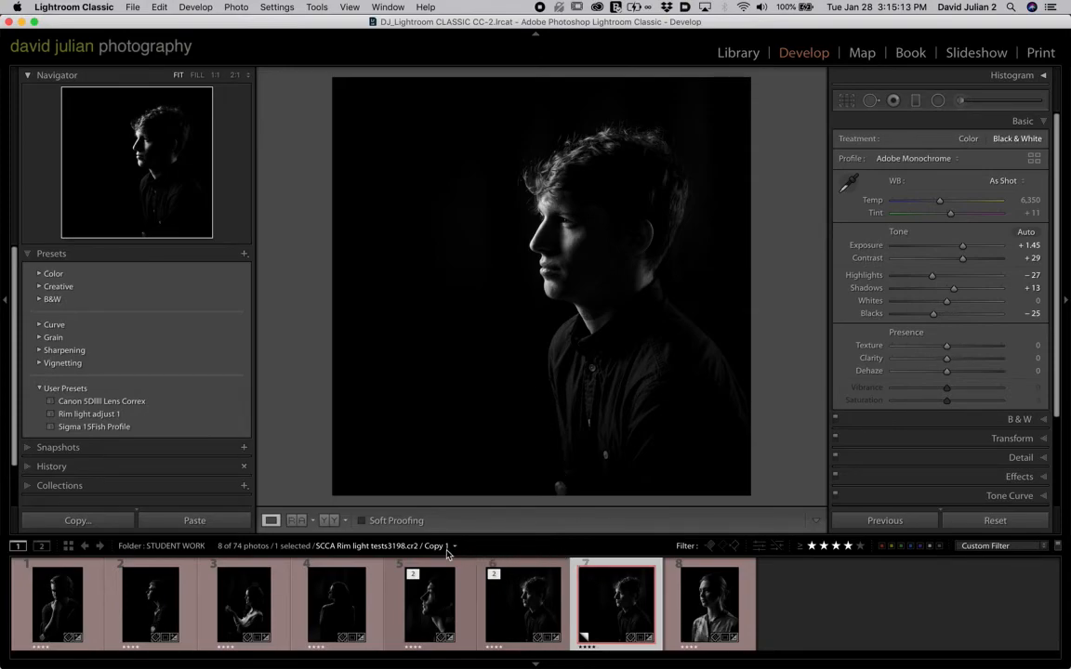
click(524, 593)
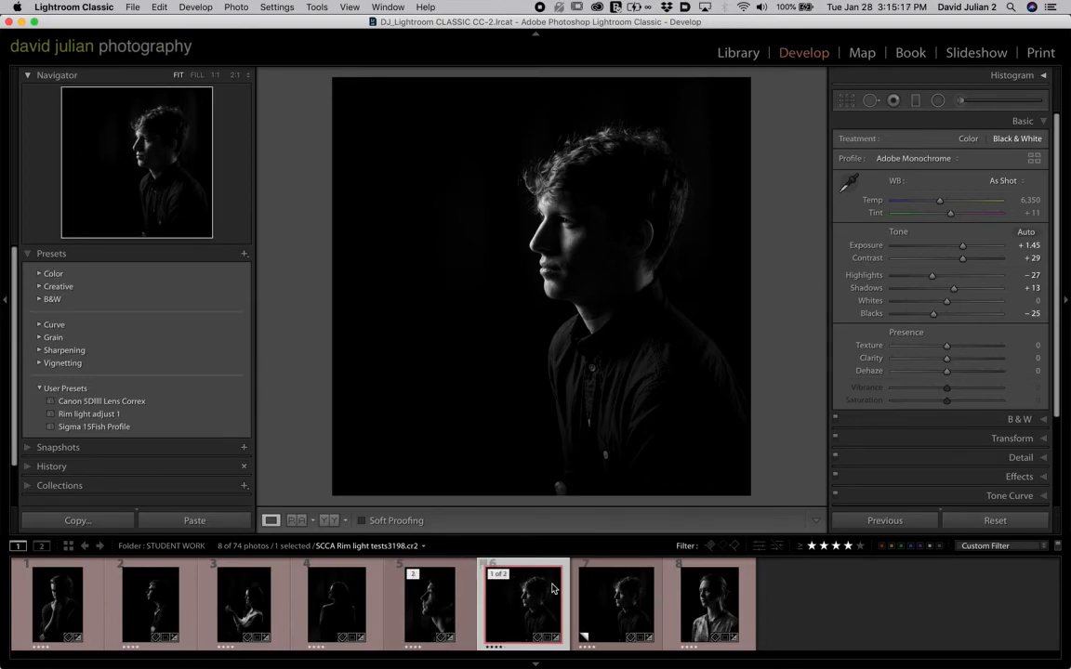
click(609, 607)
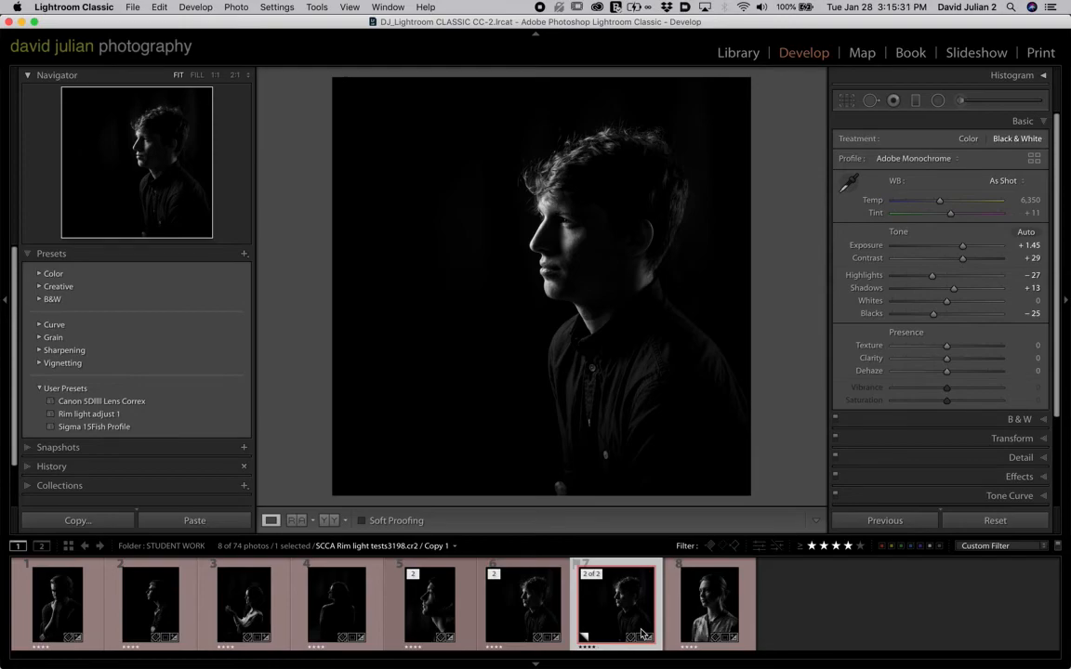
- Make a second virtual copy of the man's portrait and convert it to Color, keeping the first copy Black & White
click(969, 139)
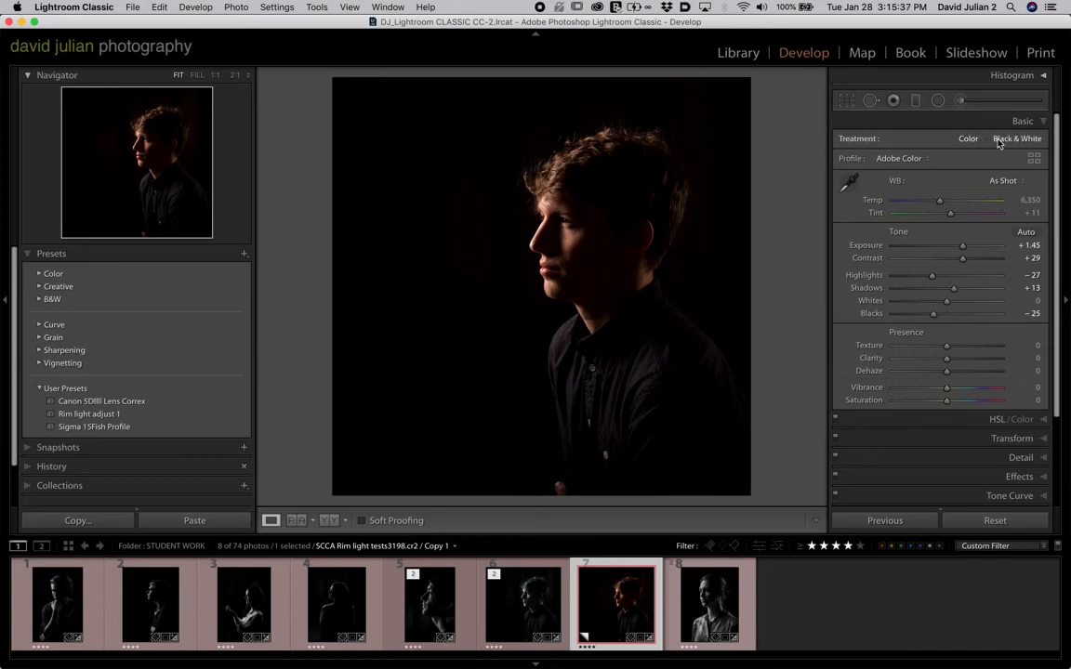
click(1001, 139)
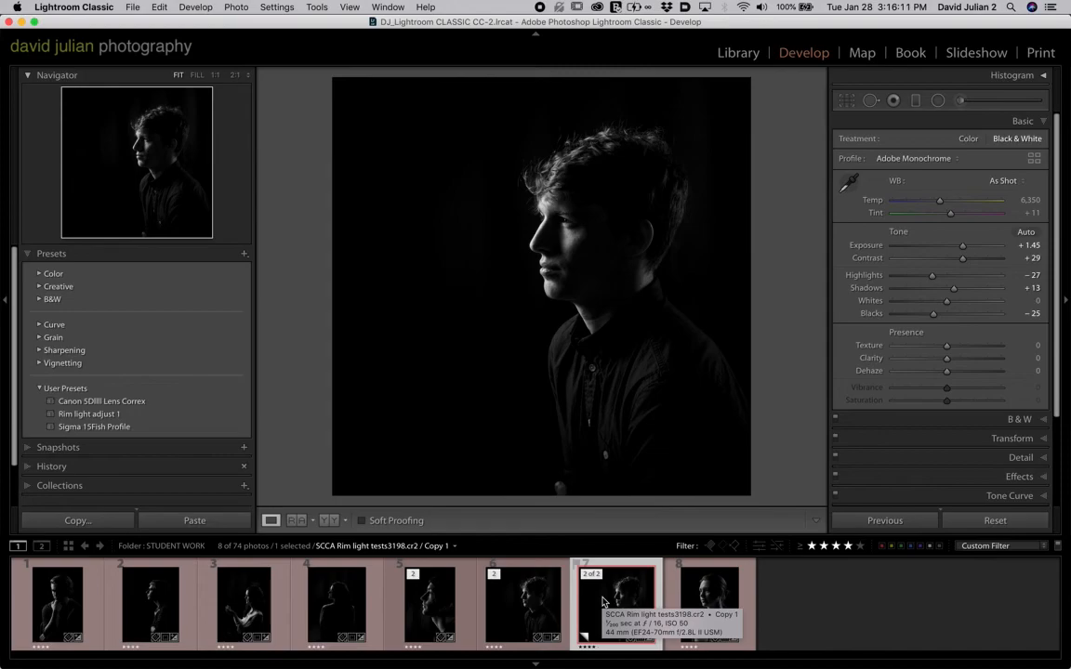
key(super+apostrophe)
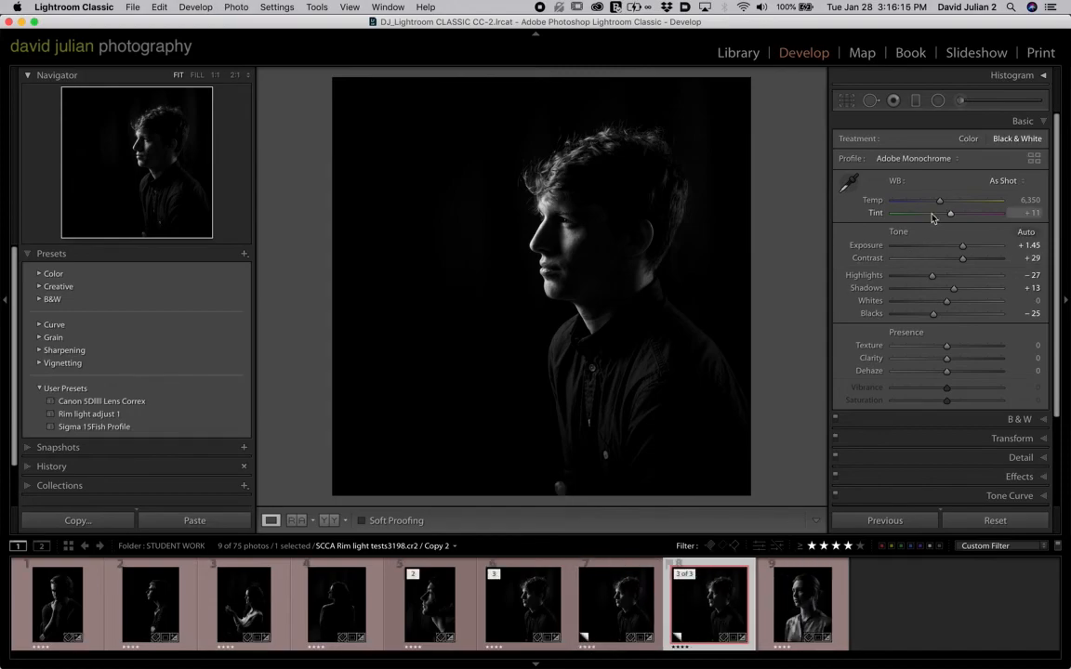
click(967, 139)
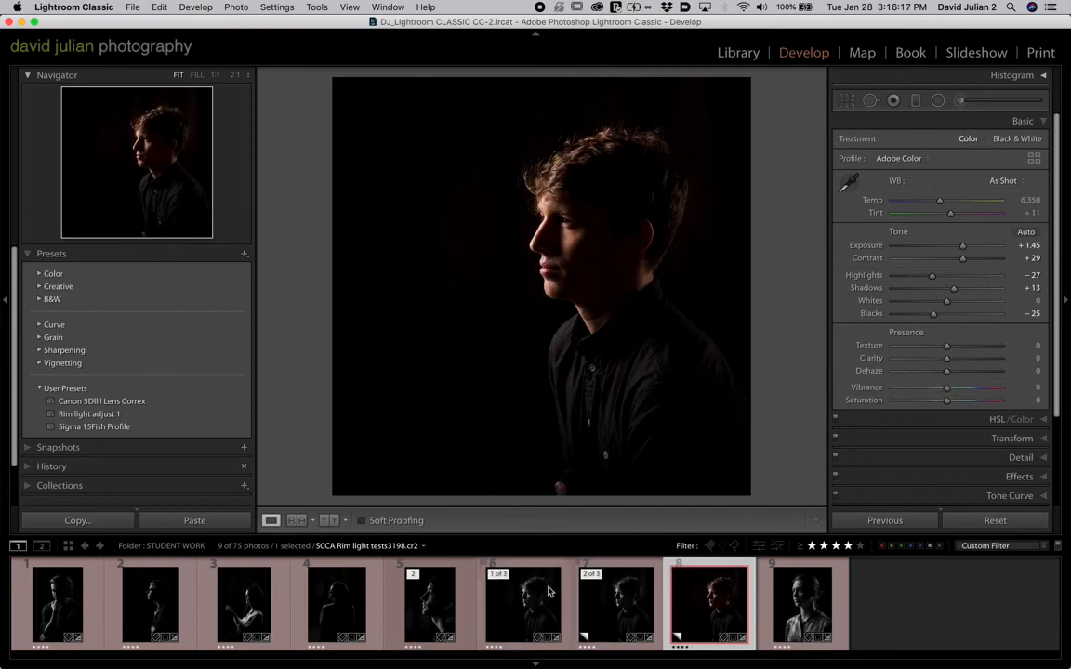
- Crop both virtual copies together with an unlocked aspect ratio, narrowing the square into a vertical frame around the man
click(636, 598)
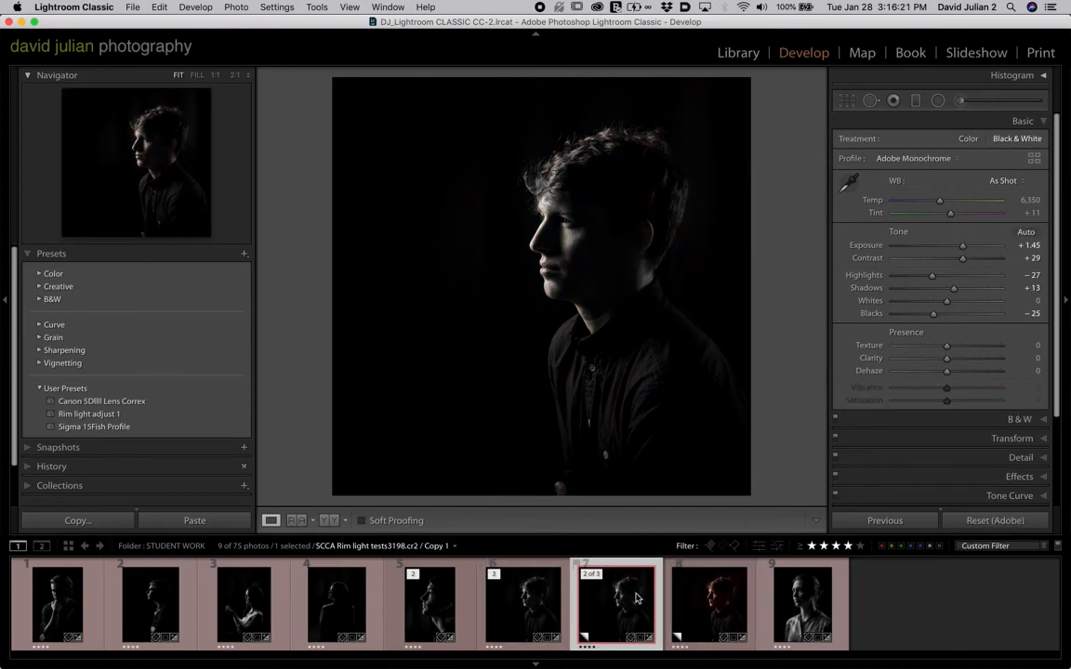
super+click(686, 605)
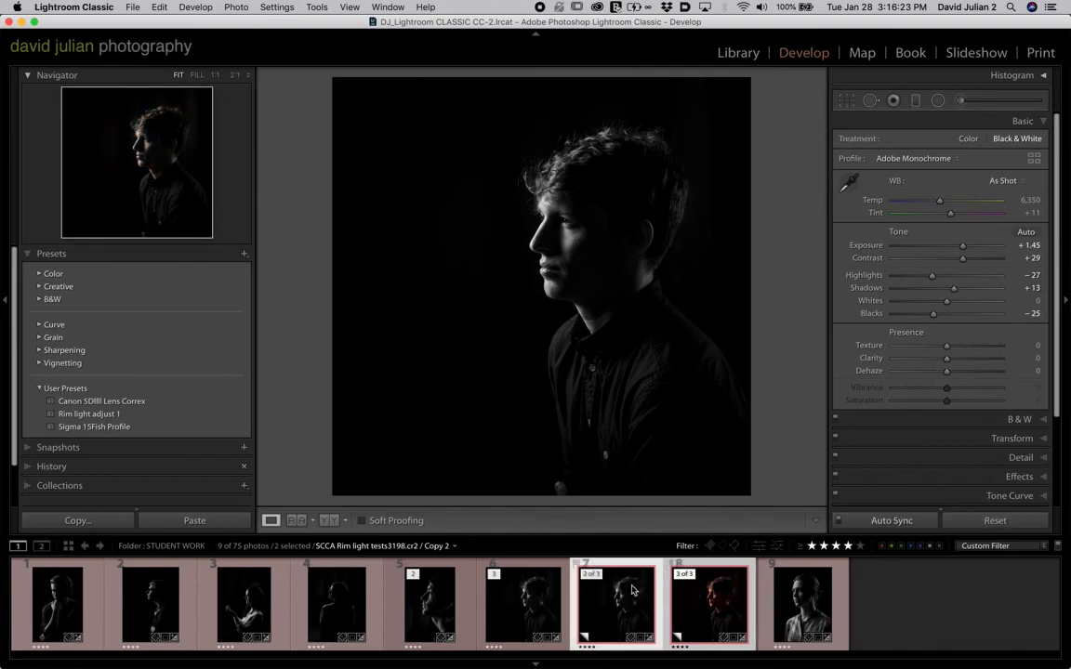
click(847, 102)
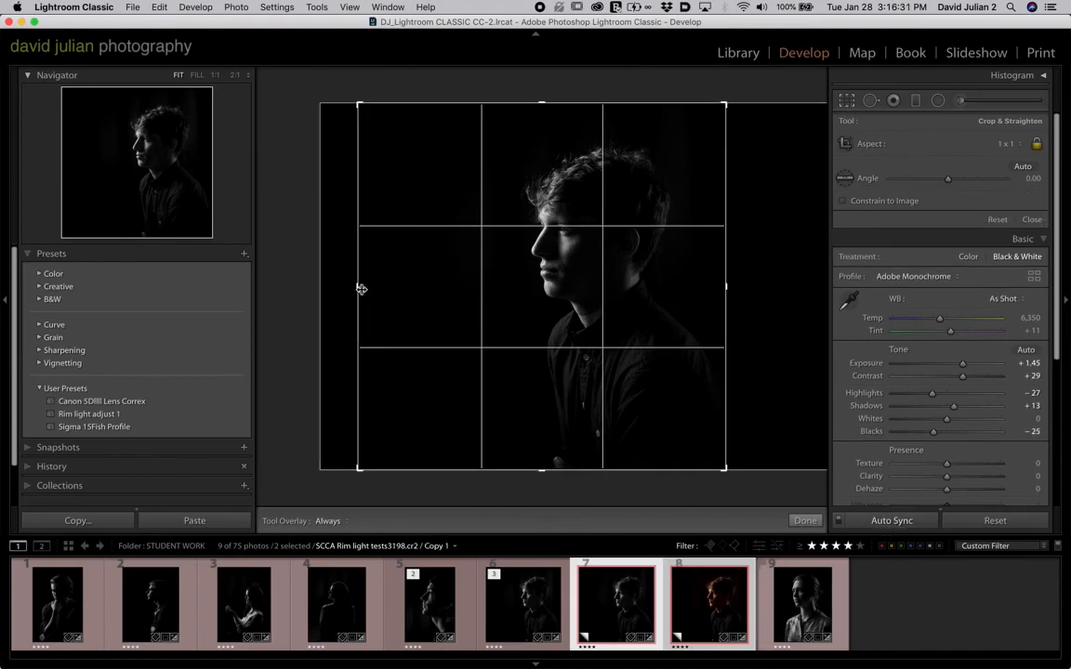
mouse_move(359, 287)
mouse_down()
mouse_move(371, 288)
mouse_move(356, 287)
mouse_up()
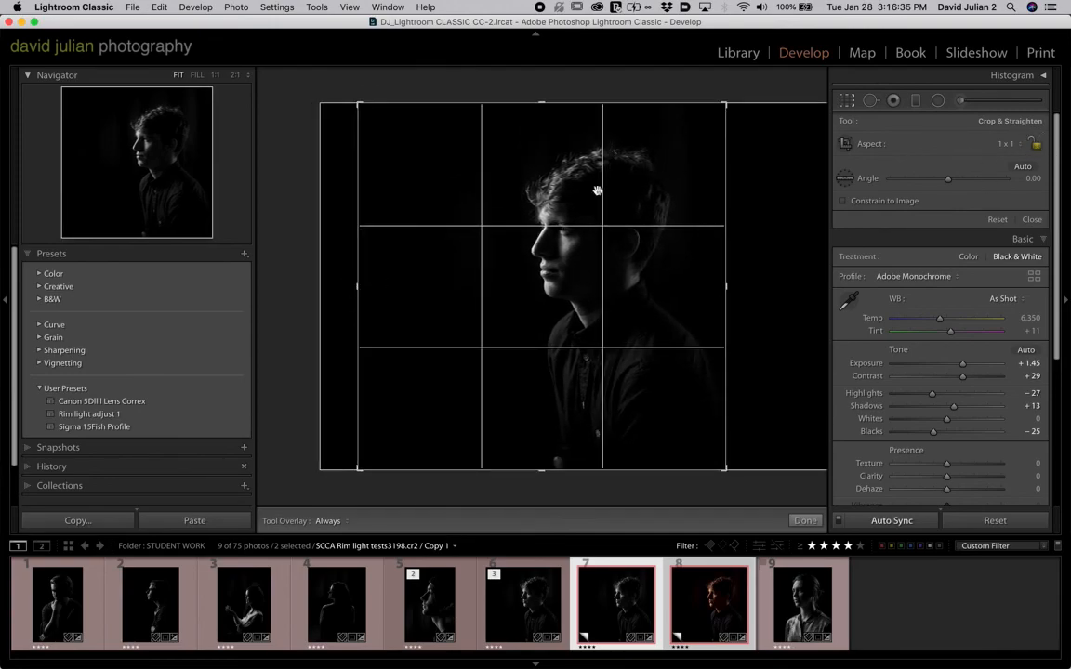
drag(359, 287, 397, 290)
drag(542, 293, 584, 305)
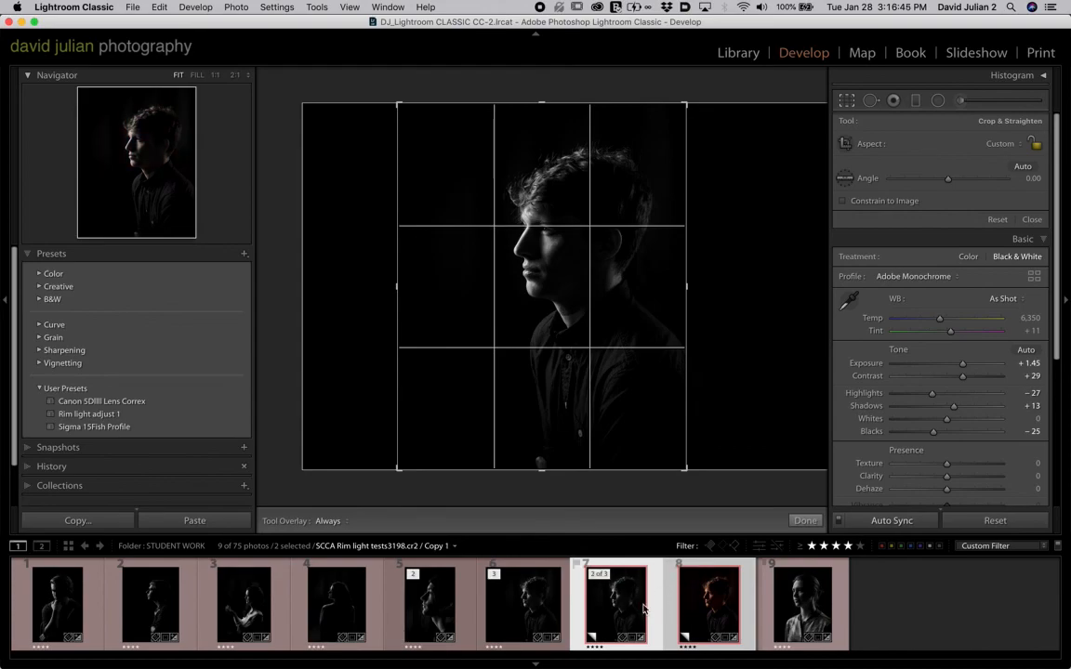
click(801, 521)
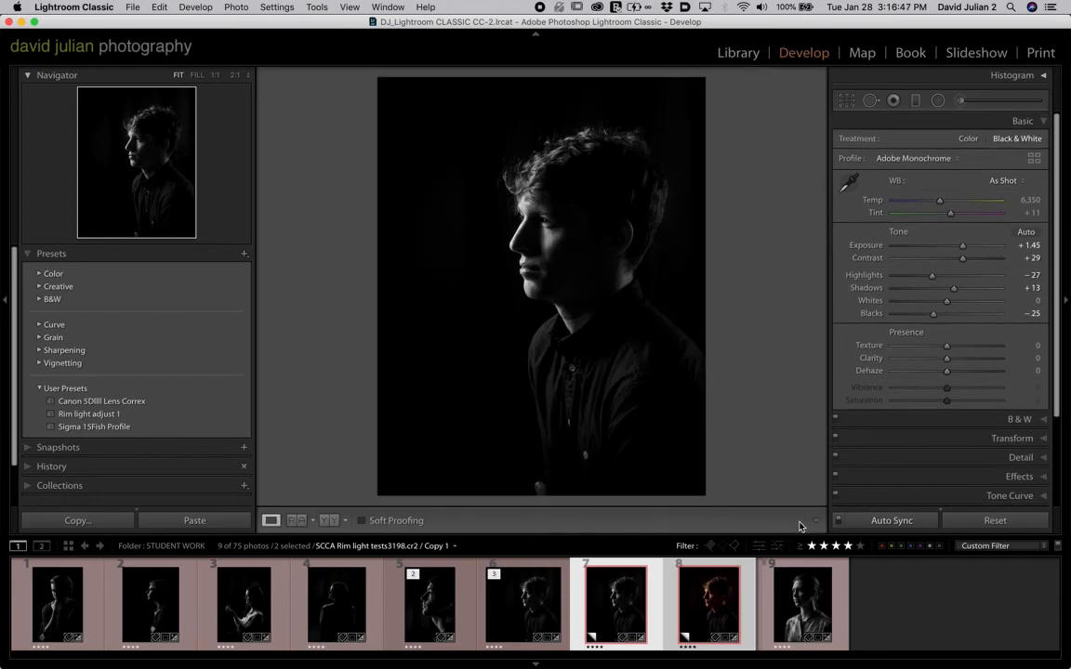
- Group the man's original portrait and its two virtual copies into a stack and collapse it
click(855, 603)
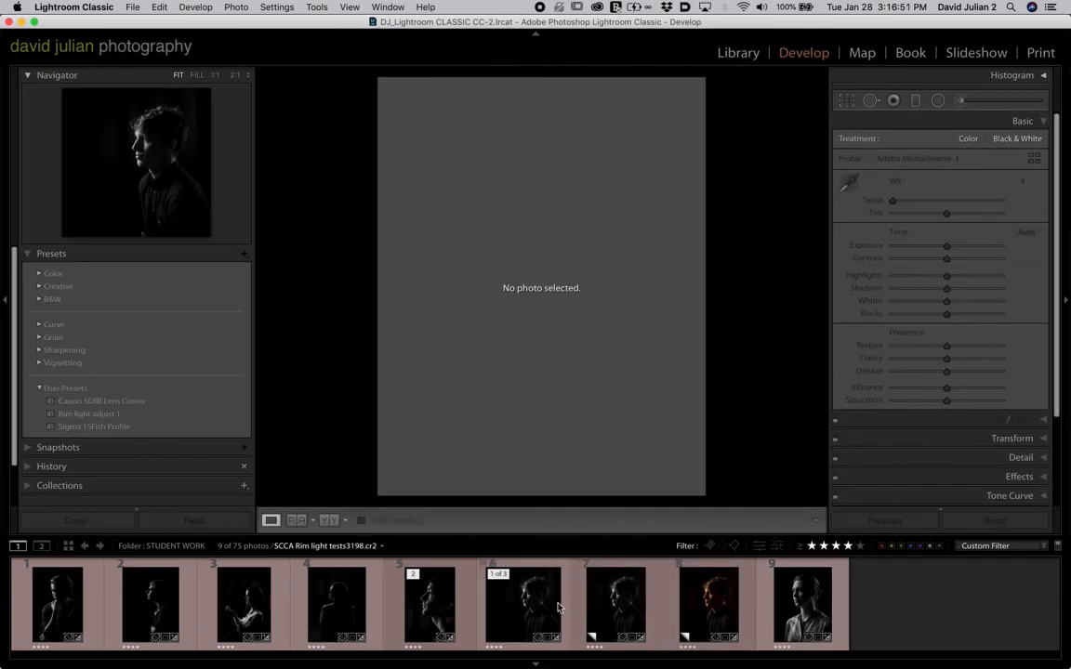
click(689, 608)
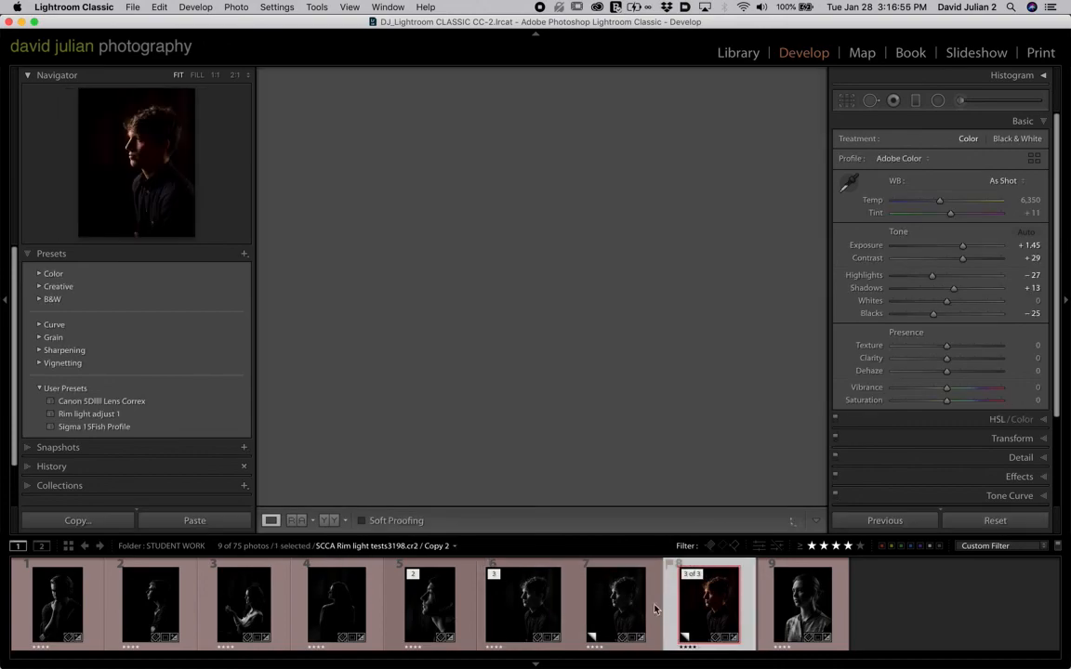
shift+click(558, 614)
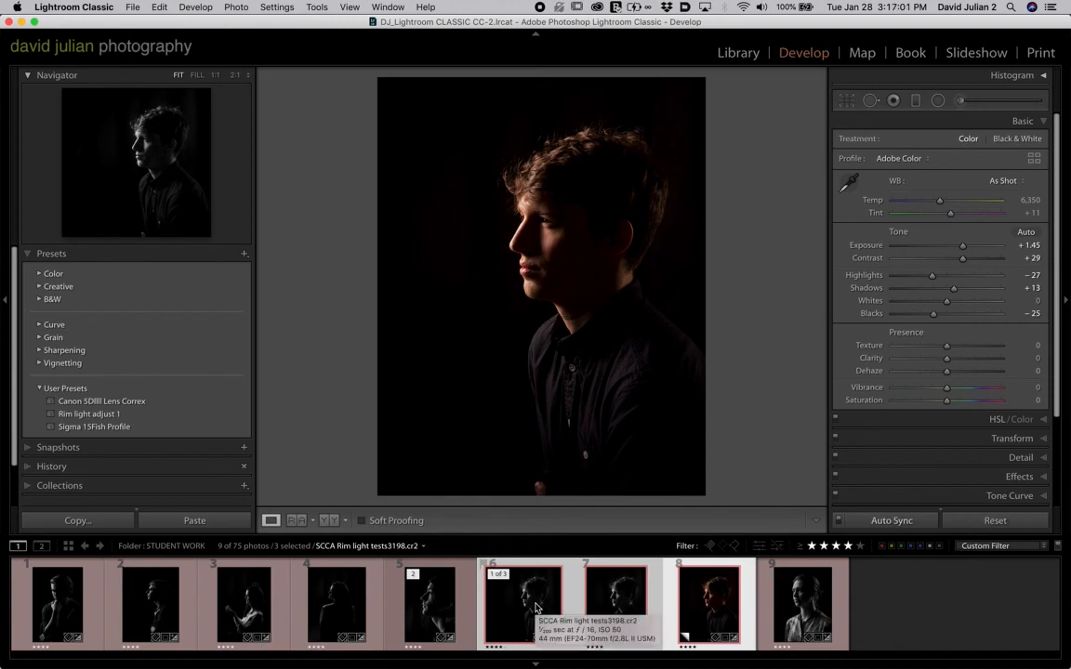
right_click(536, 609)
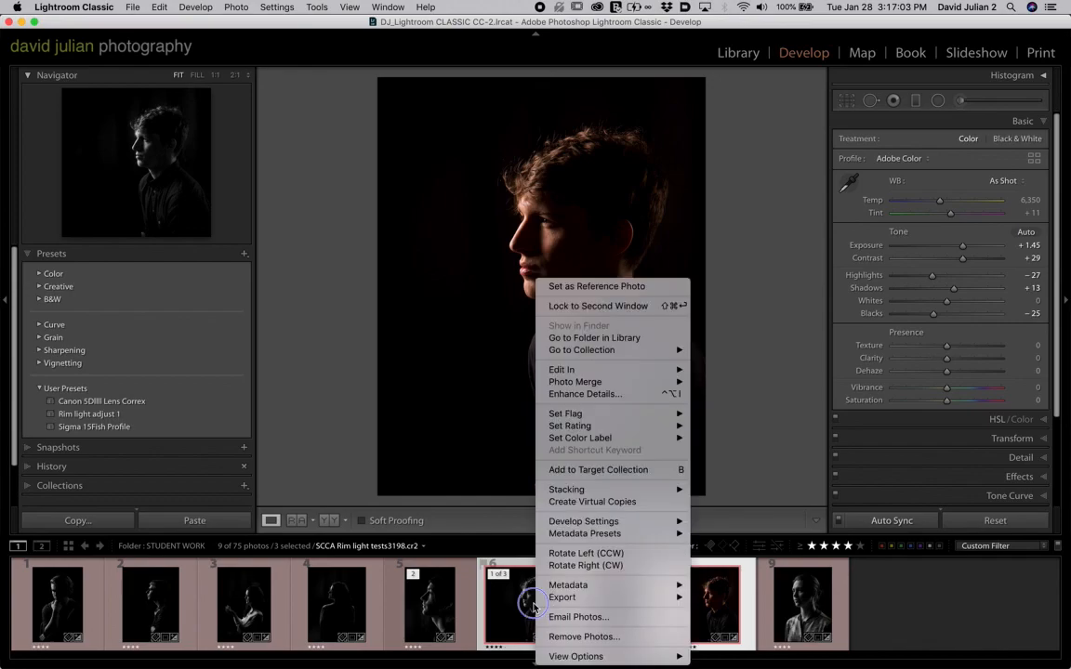
mouse_move(581, 493)
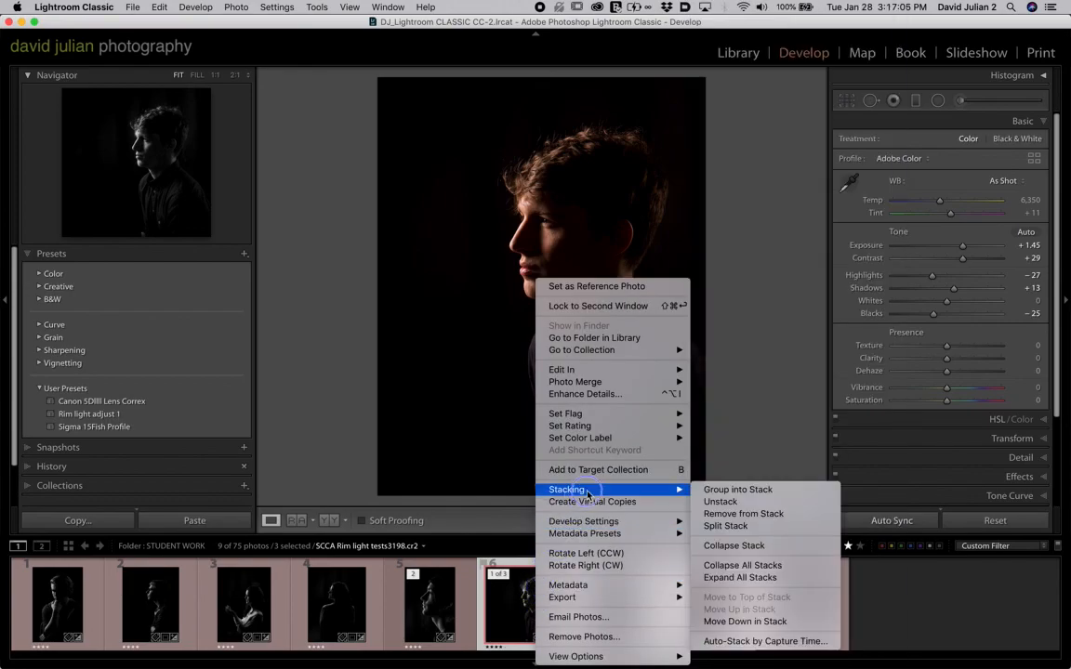
click(709, 489)
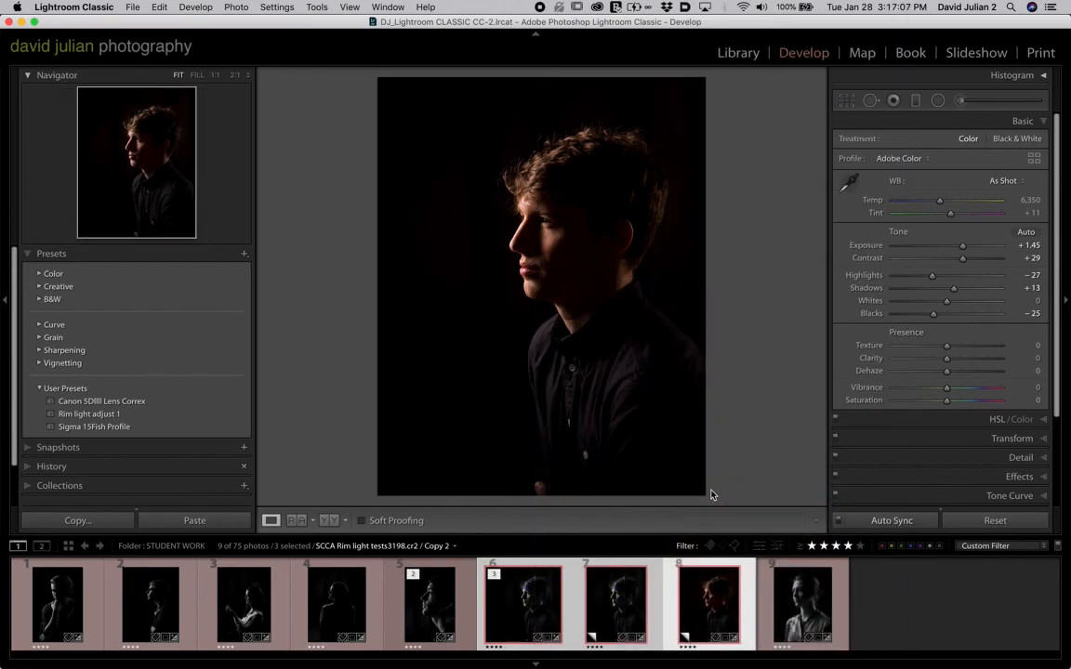
click(500, 577)
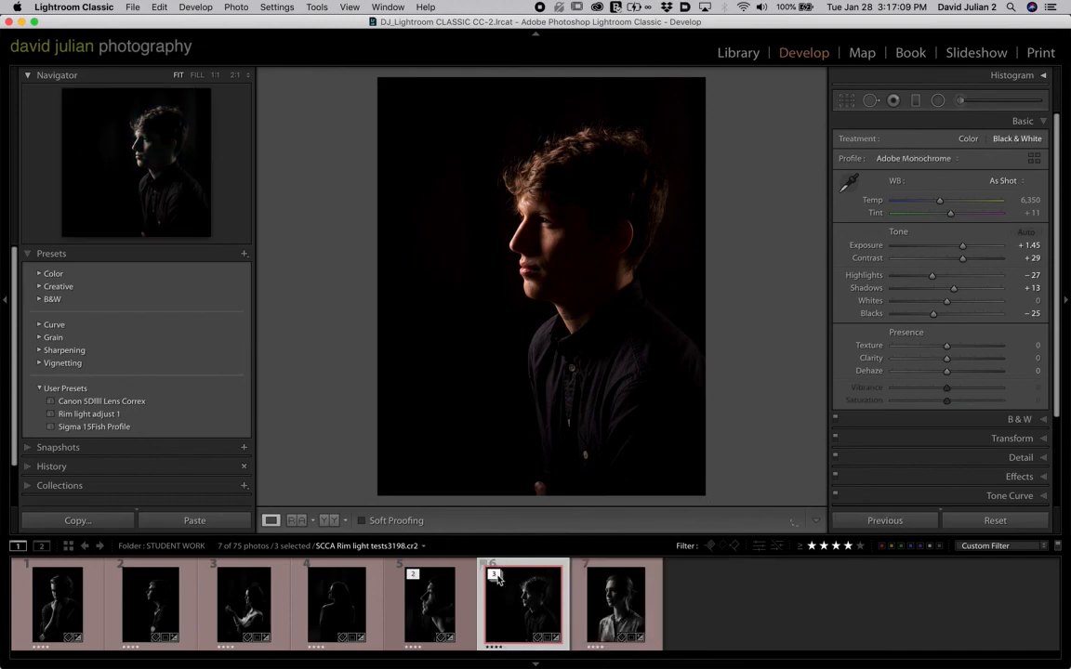
- Expand the curly-haired man's stack to view the original and its virtual copies, and collapse it again
click(496, 576)
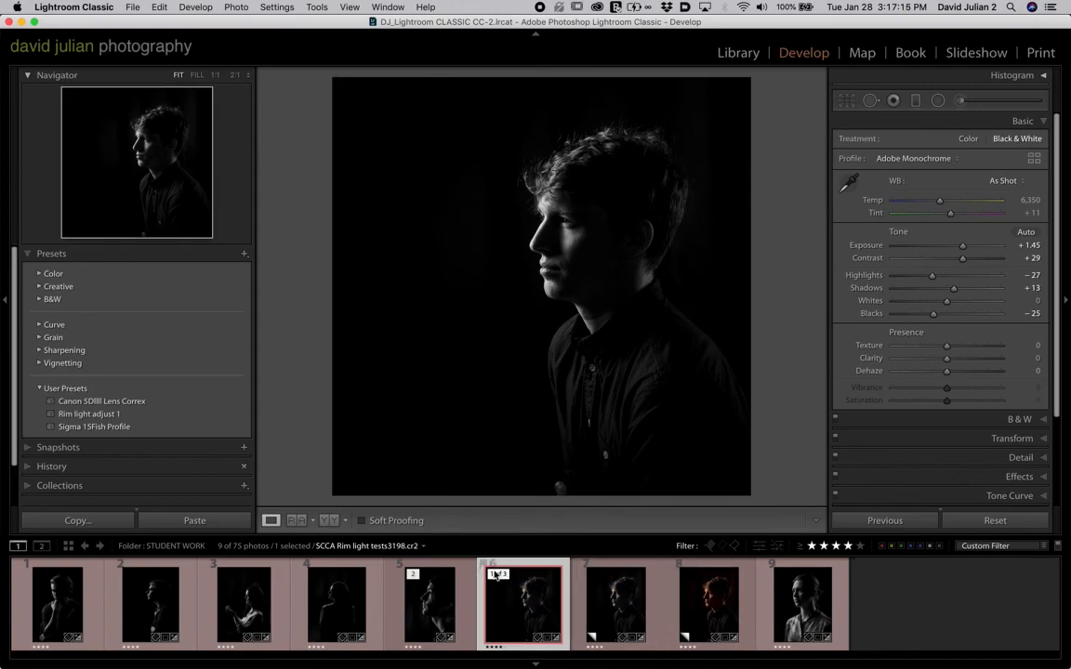
click(495, 575)
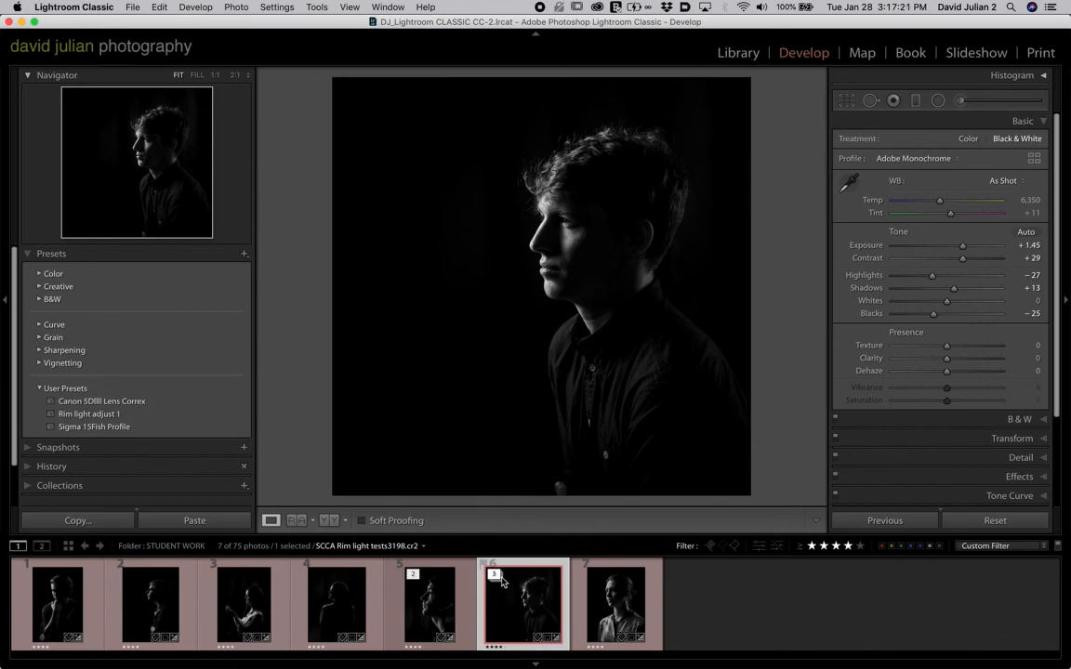
- Unstack the fifth portrait, the man in profile, and clear the photo selection
click(418, 576)
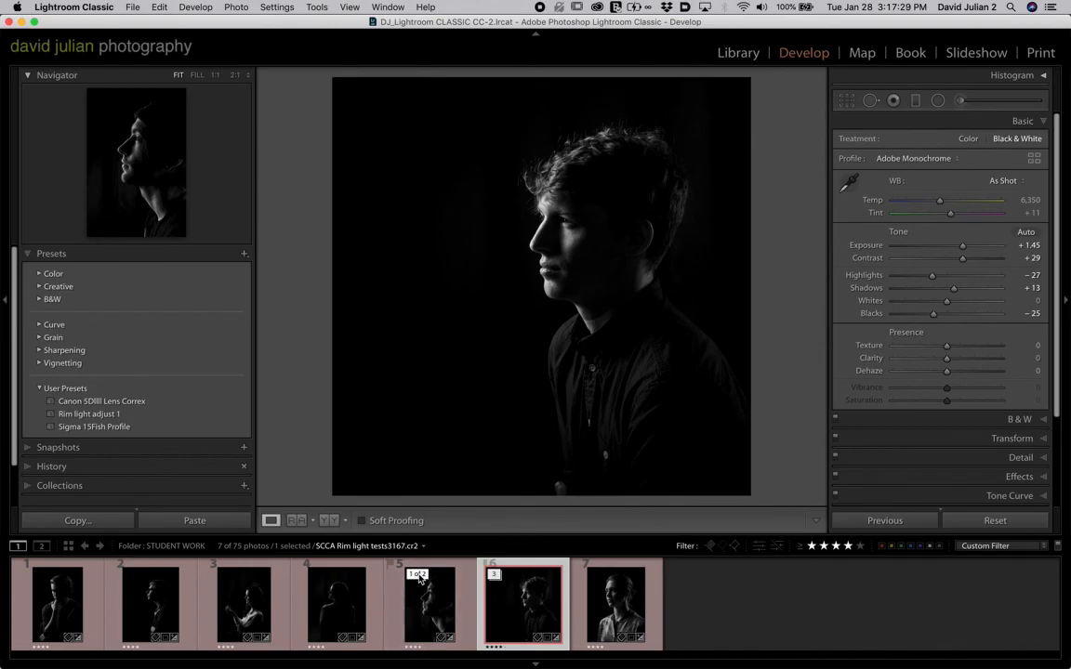
right_click(418, 578)
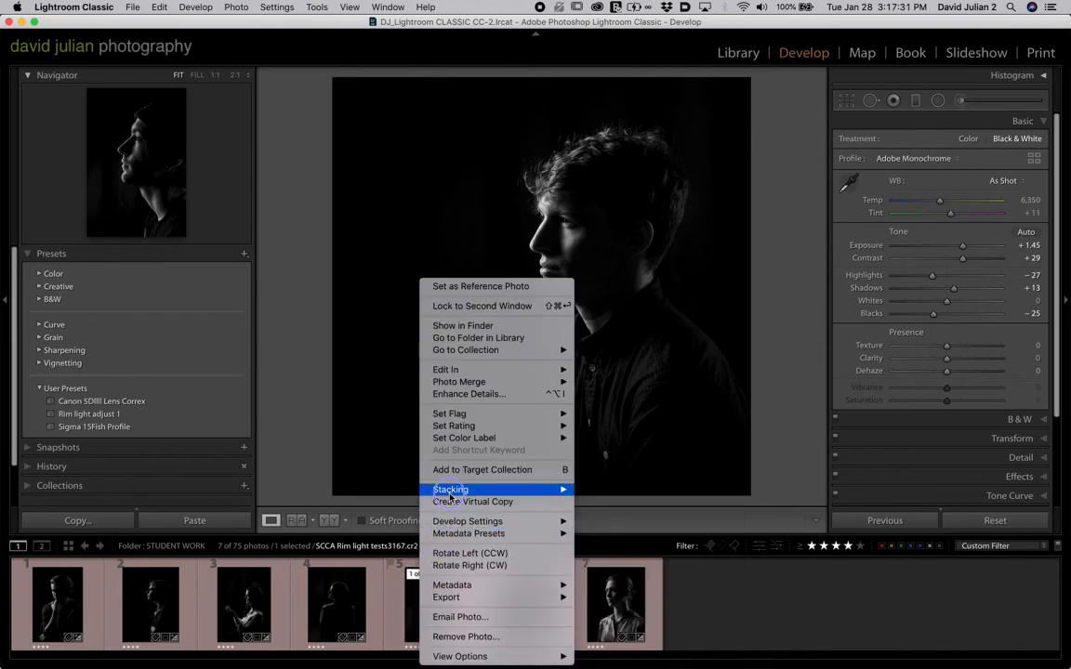
mouse_move(558, 489)
click(604, 501)
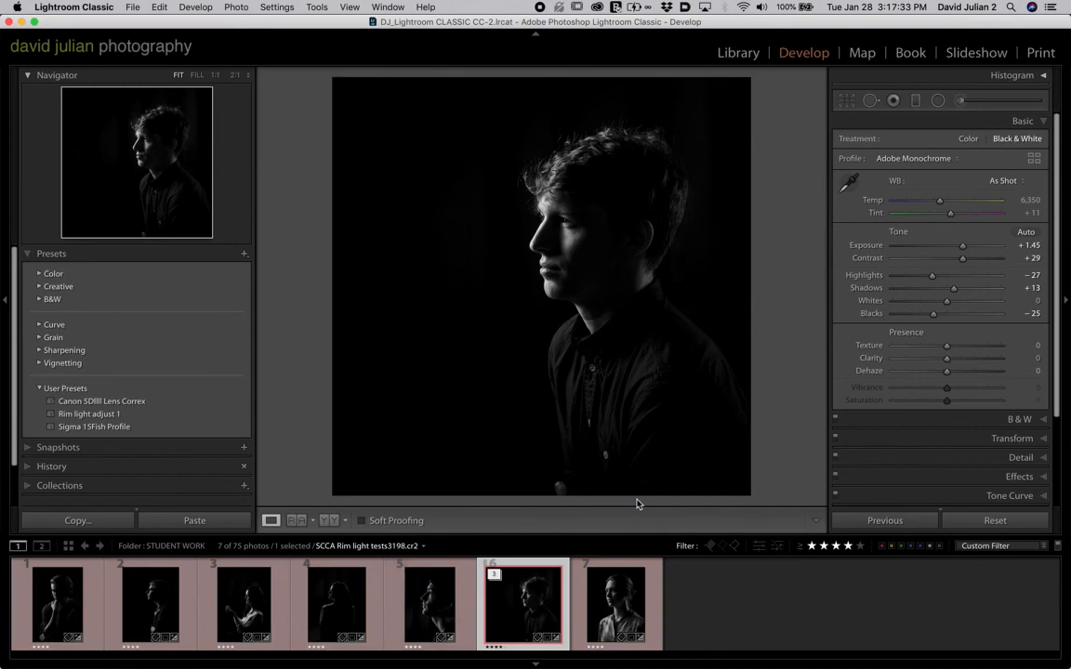
click(680, 613)
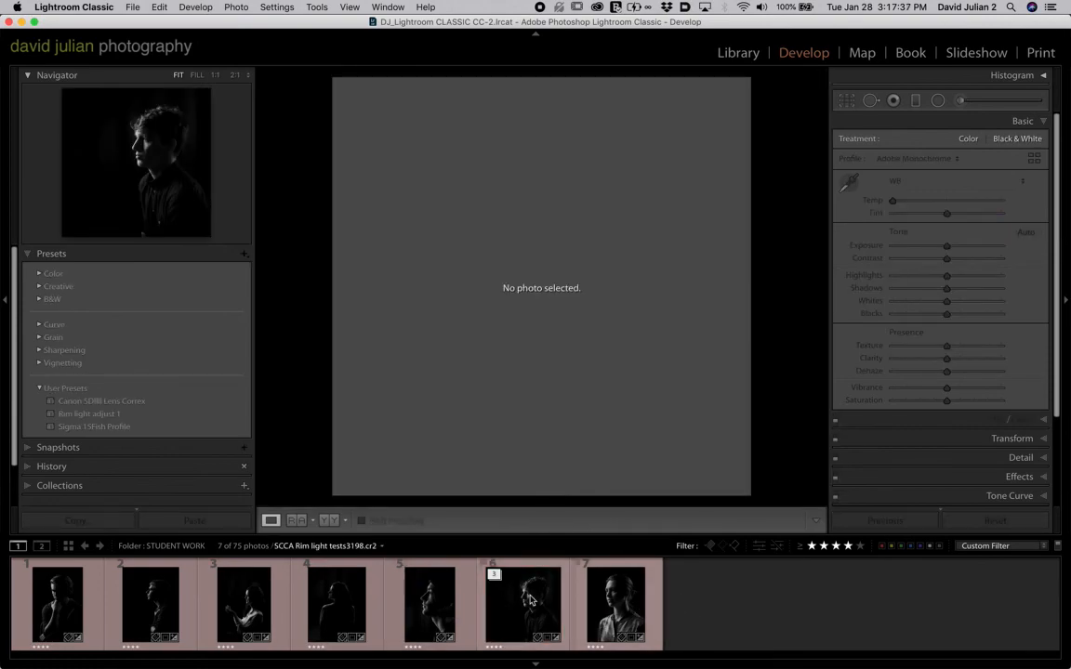